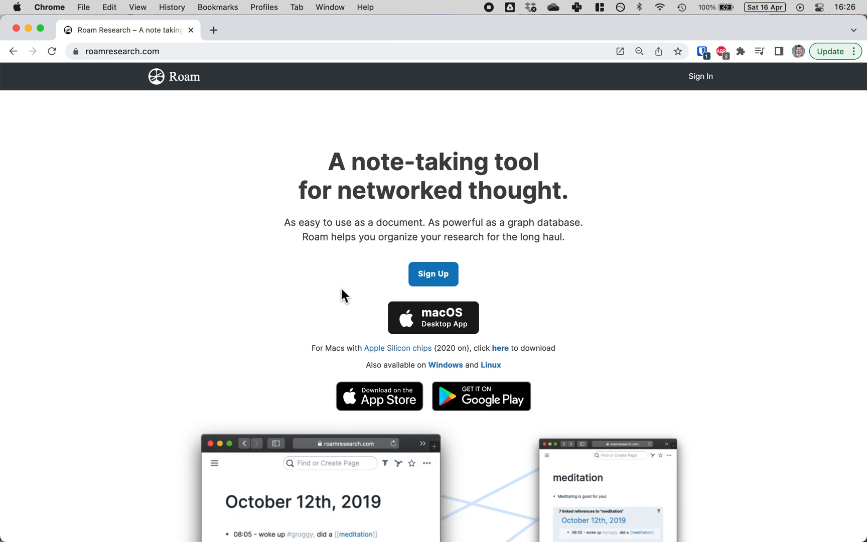
Step: Switch to the Roam desktop app on Demo_Graph's April 16th, 2022 note and collapse the sidebar
scroll(284, 271, down, 1)
scroll(284, 270, down, 2)
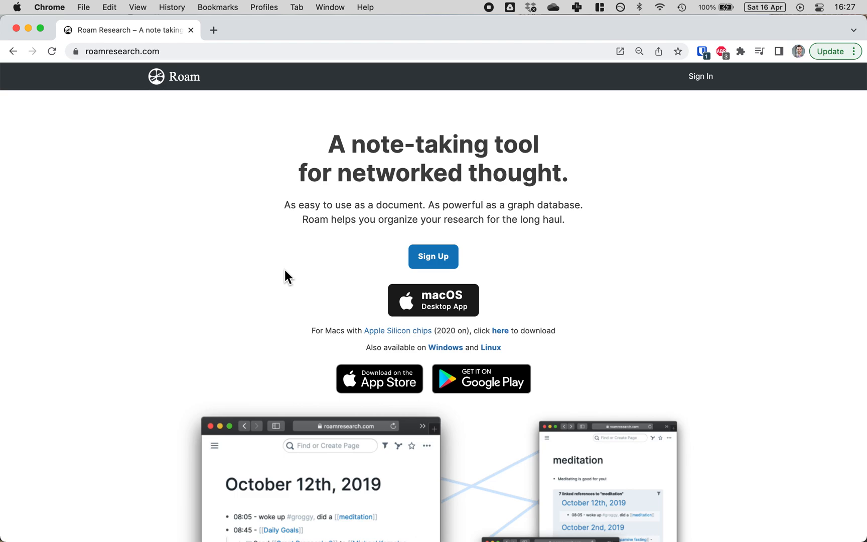
scroll(283, 268, down, 5)
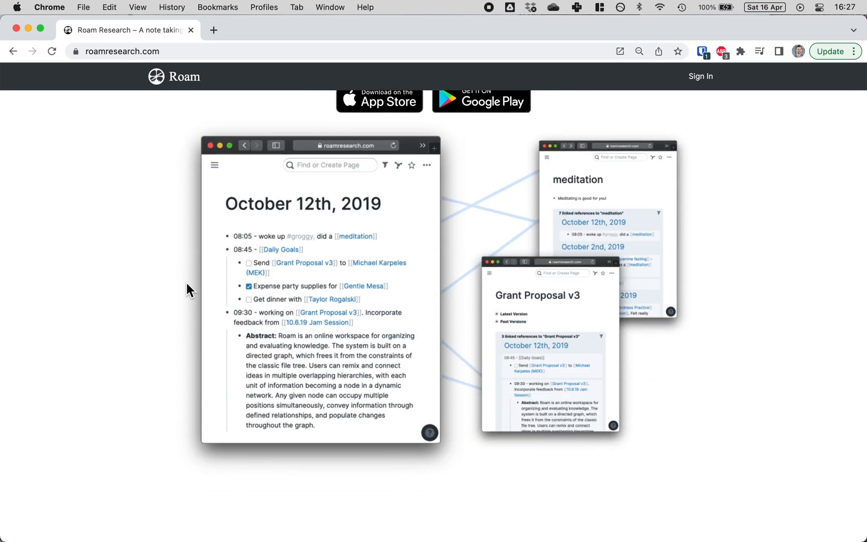
scroll(186, 289, up, 5)
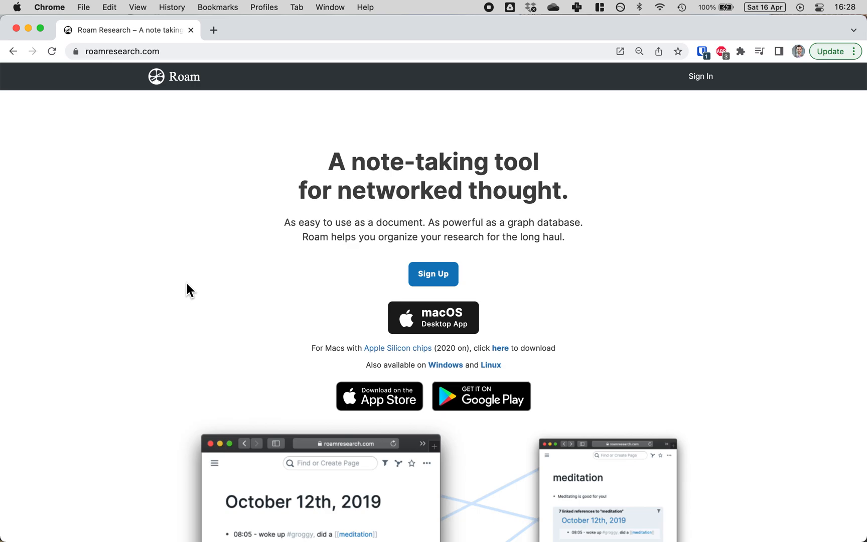
key(ctrl+Up)
click(265, 251)
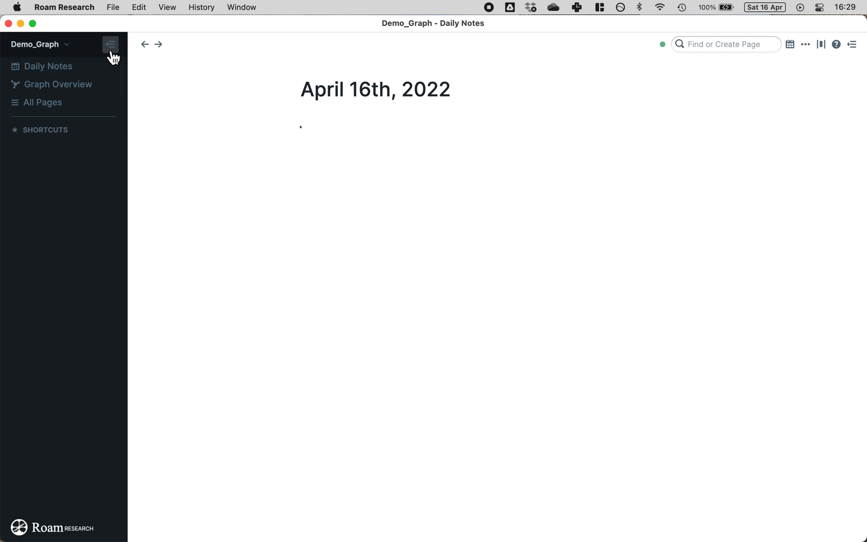
click(111, 46)
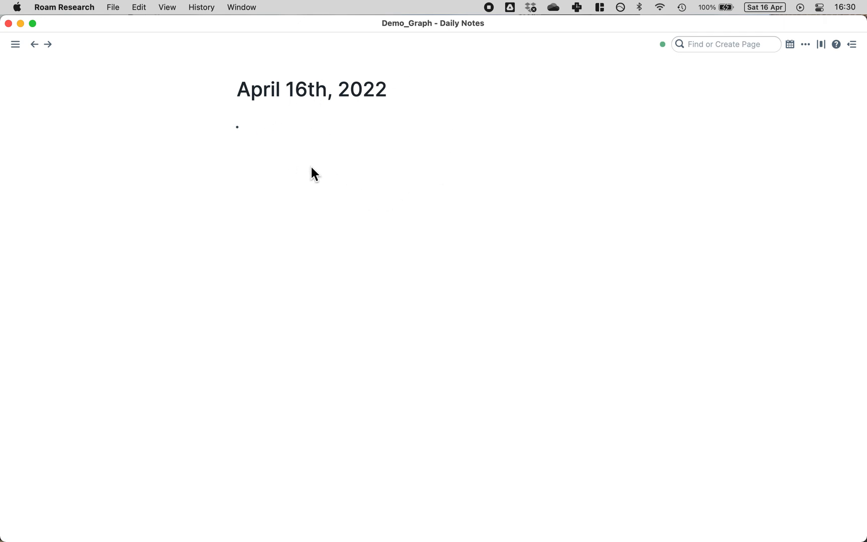
Step: Type throwaway test text in the daily note's bullet, delete it, and reopen the sidebar
click(369, 129)
text(aksjhgperhgbqe aifherubg)
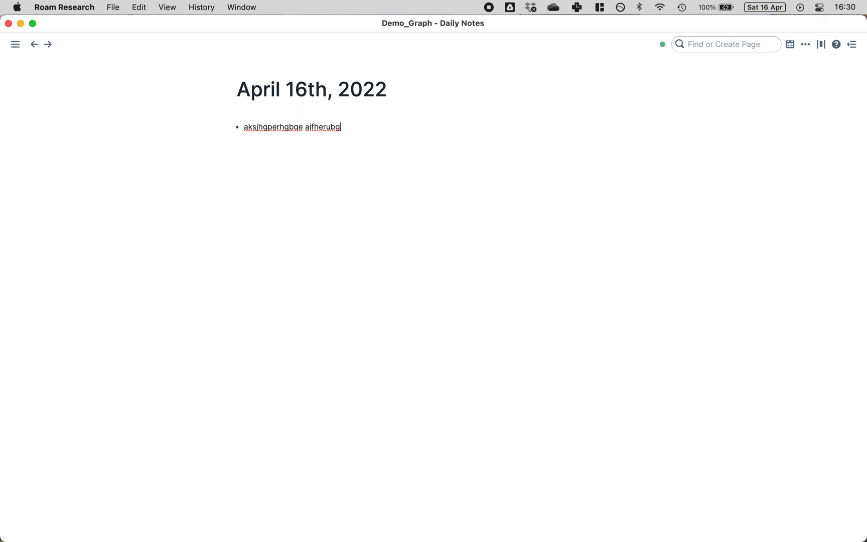
triple_click(371, 130)
key(BackSpace)
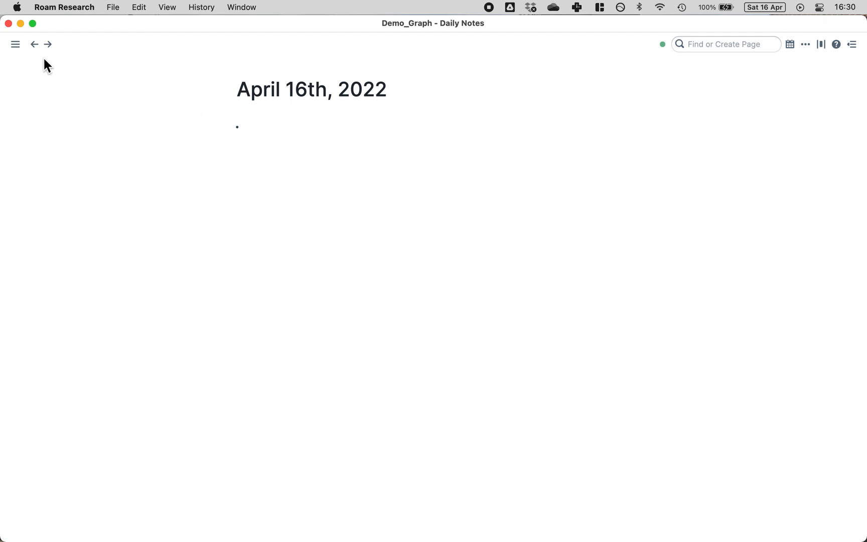
click(15, 44)
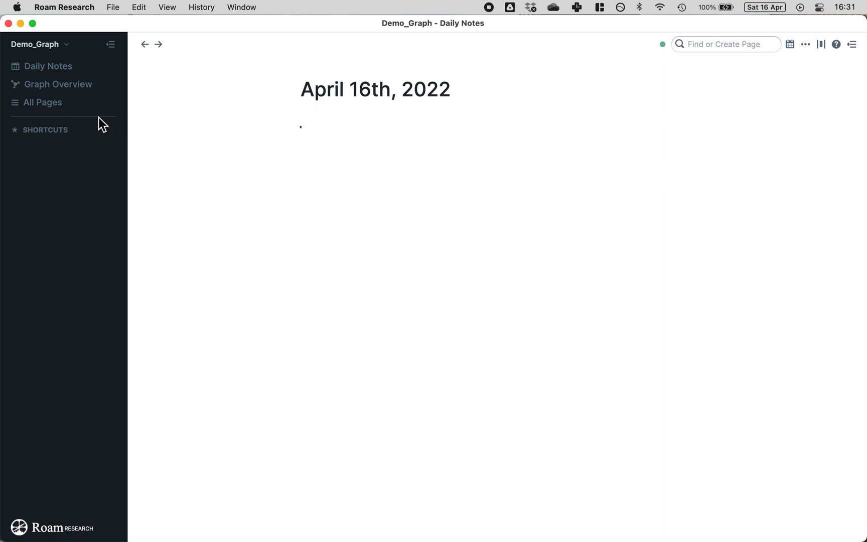
Step: In Graph Overview, move Anonymous up-left and April 16th, 2022 to the top right
click(74, 93)
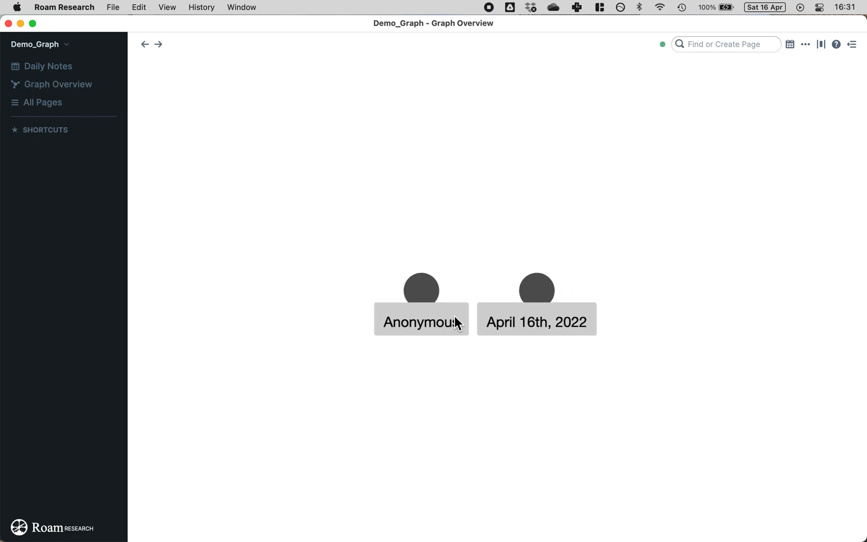
drag(428, 296, 260, 188)
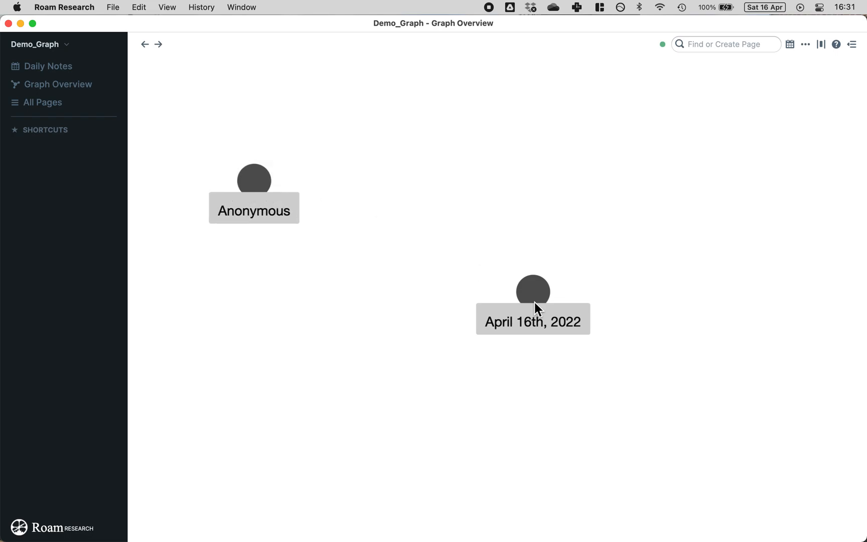
drag(534, 287, 688, 140)
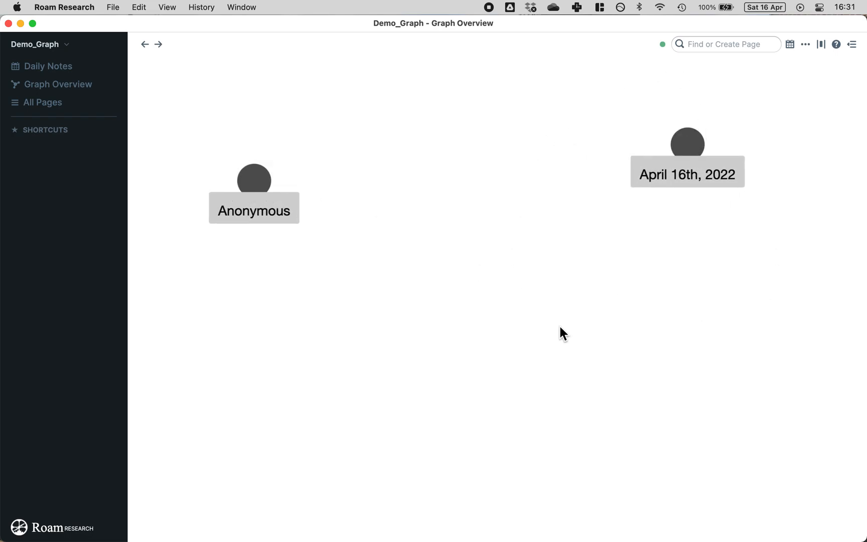
mouse_move(689, 149)
mouse_down()
mouse_move(689, 157)
mouse_move(684, 152)
mouse_up()
drag(254, 179, 273, 180)
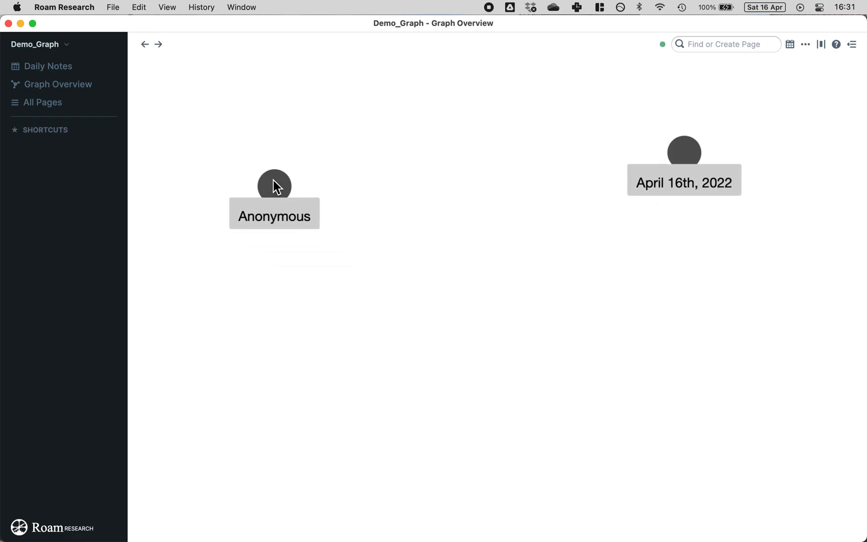
Step: Open the April 16th, 2022 page from the All Pages table
click(54, 103)
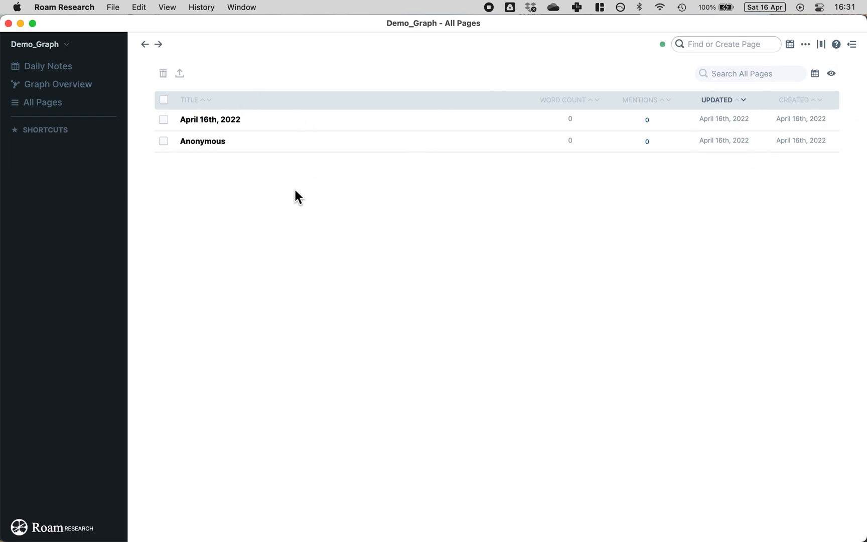
click(213, 120)
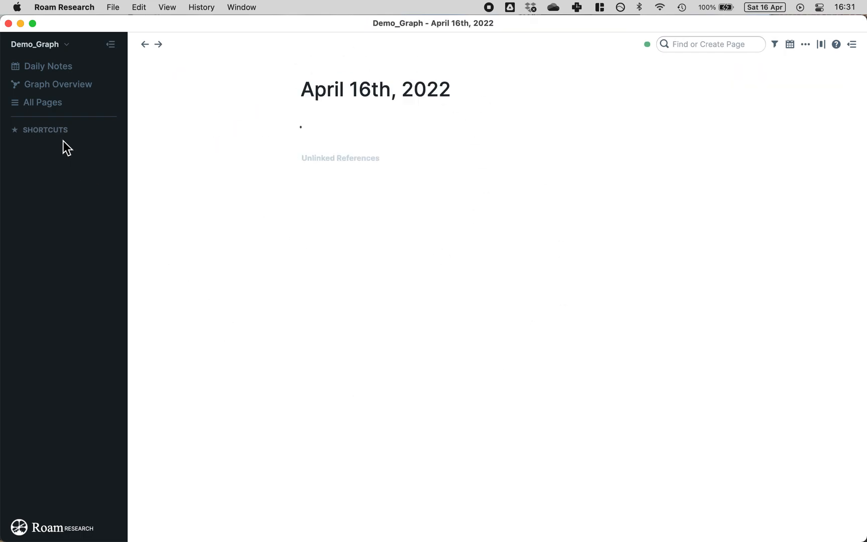
Step: Go back to Daily Notes and open the Find or Create Page search
click(35, 70)
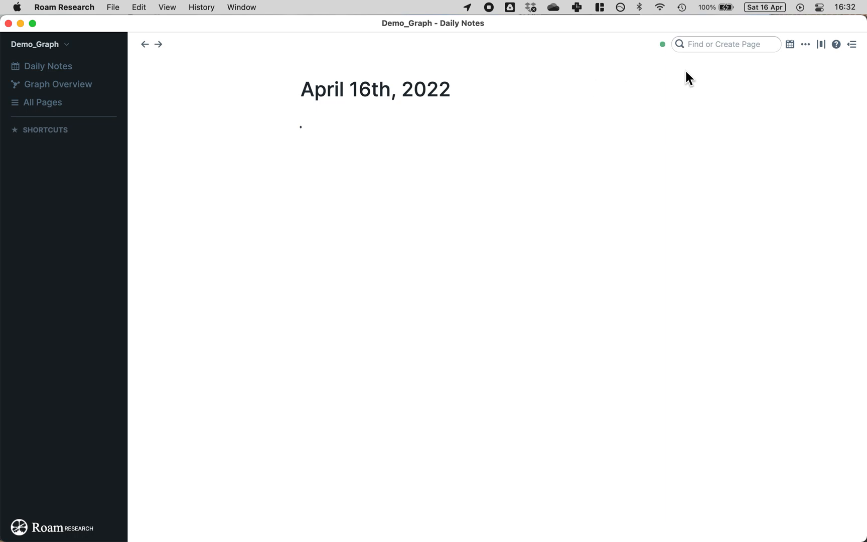
click(744, 44)
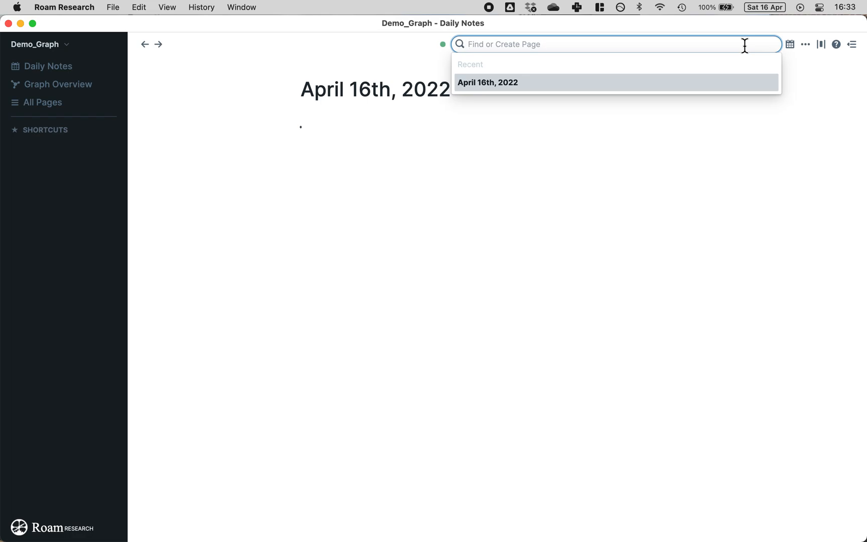
Step: Open the Anonymous page via search, then create a new page named 'Template Pages'
text(an)
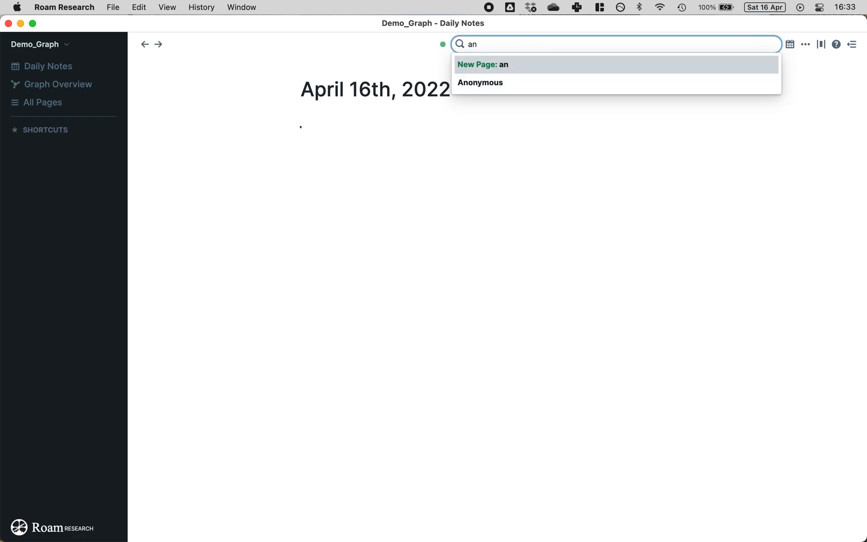
click(480, 86)
click(693, 44)
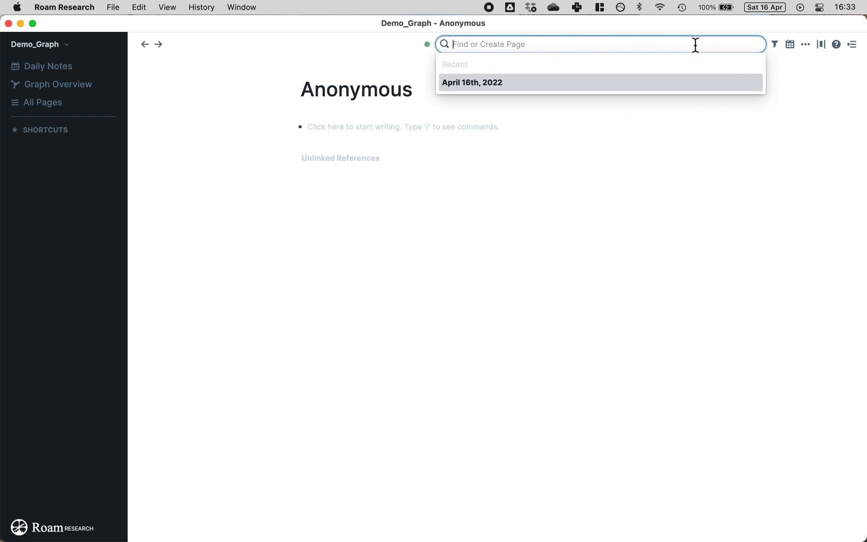
text(Temp)
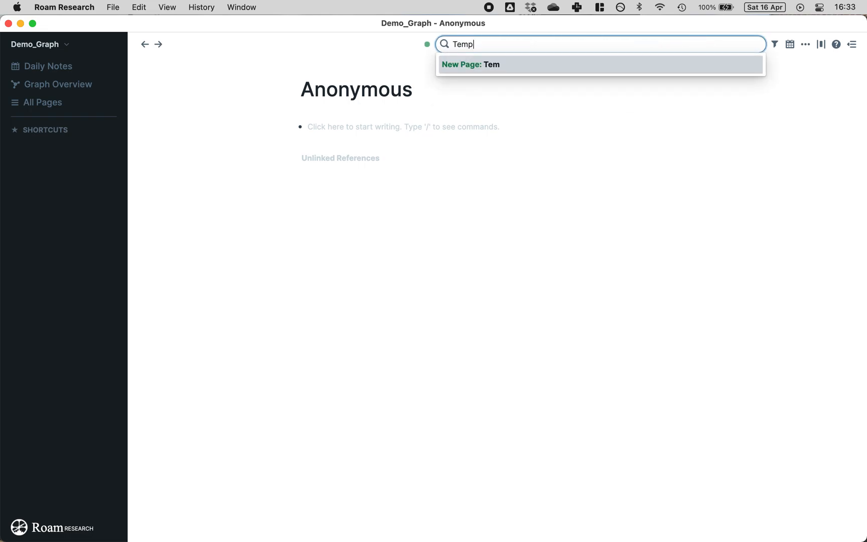
text(late Pages)
click(653, 65)
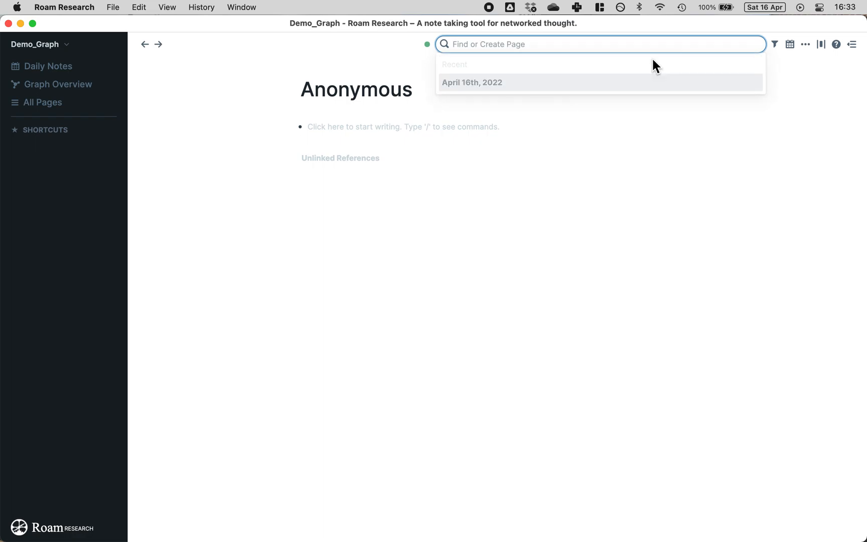
Step: Write 'text' as the first bullet of Template Pages and start a new bullet below
click(396, 129)
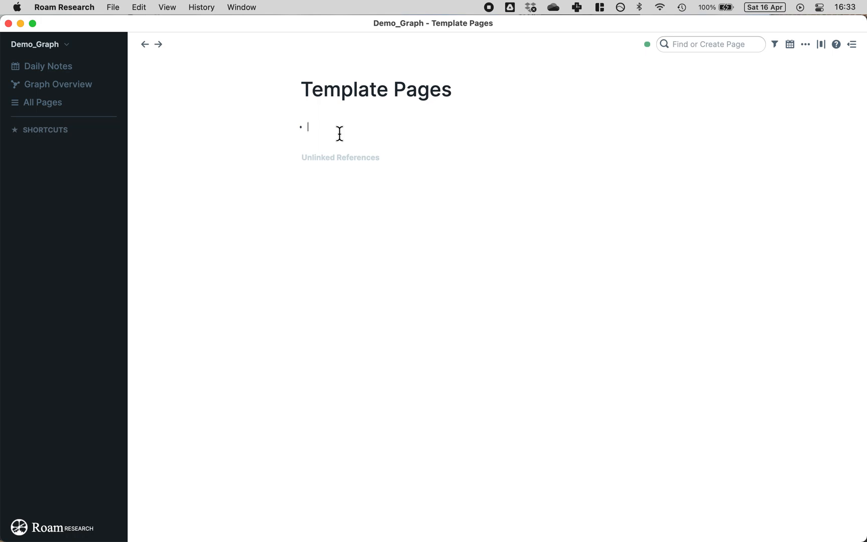
text(text)
key(Return)
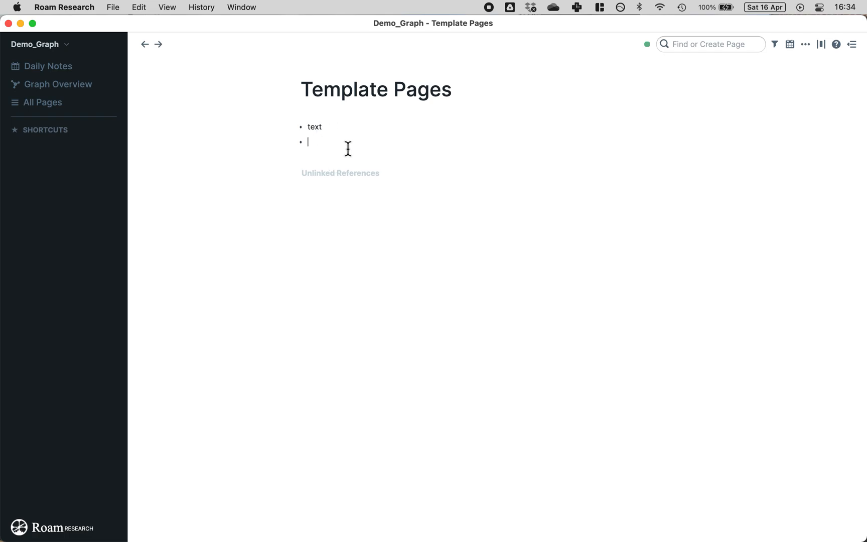
Step: Zoom into the 'text' block and nest a 'new text' child bullet under it
click(302, 128)
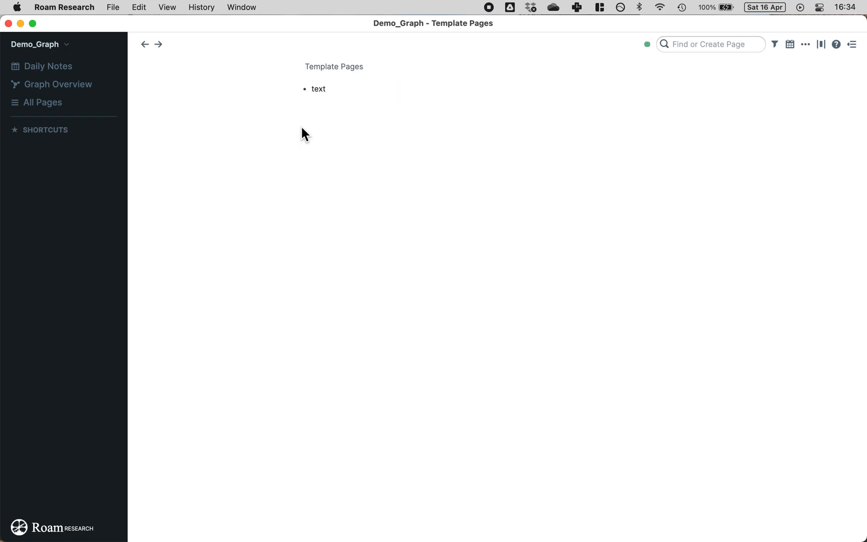
click(379, 94)
key(Return)
key(Tab)
text(net)
key(BackSpace)
text(w text)
key(Return)
Step: Add two more 'text' sibling bullets after 'new text'
text(text)
key(Return)
text(tex)
key(Return)
key(BackSpace)
text(t)
key(Return)
key(Tab)
key(shift+Tab)
Step: Zoom into the third child block and add 'Text 2' as its nested bullet
click(336, 88)
click(366, 148)
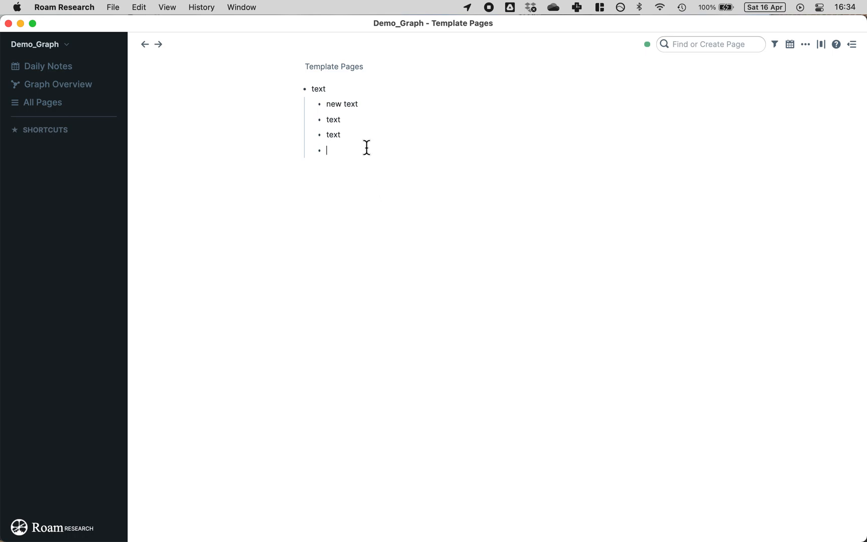
click(319, 135)
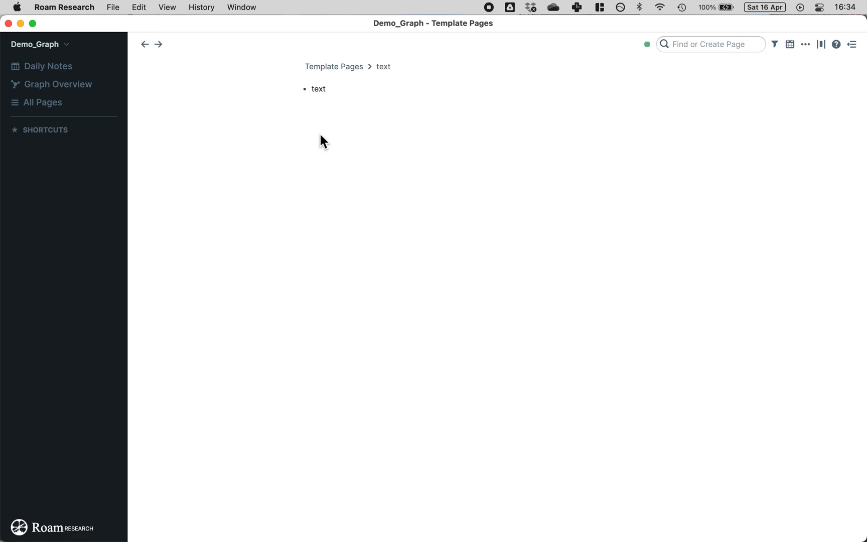
click(344, 96)
text(Text 2)
click(383, 68)
click(319, 89)
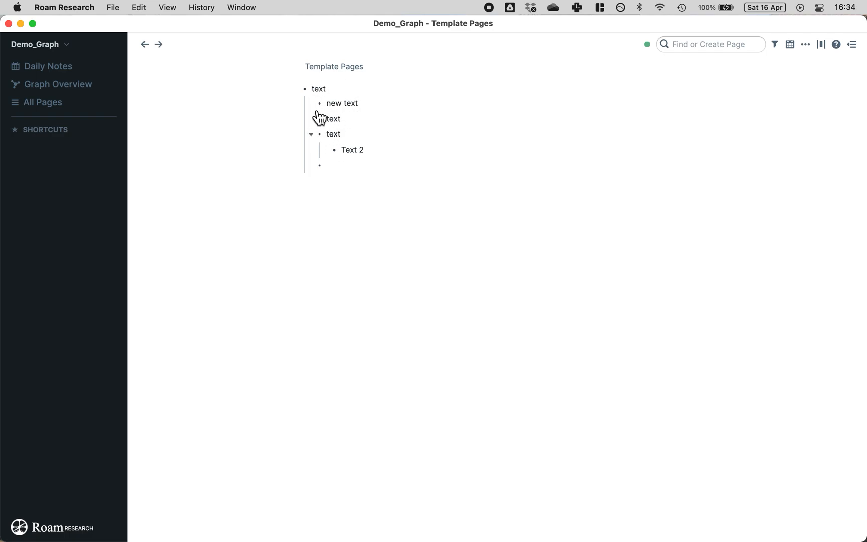
click(376, 148)
Step: On the full page, add two 'text' bullets after 'new text' and nest another 'text' under the third
click(357, 68)
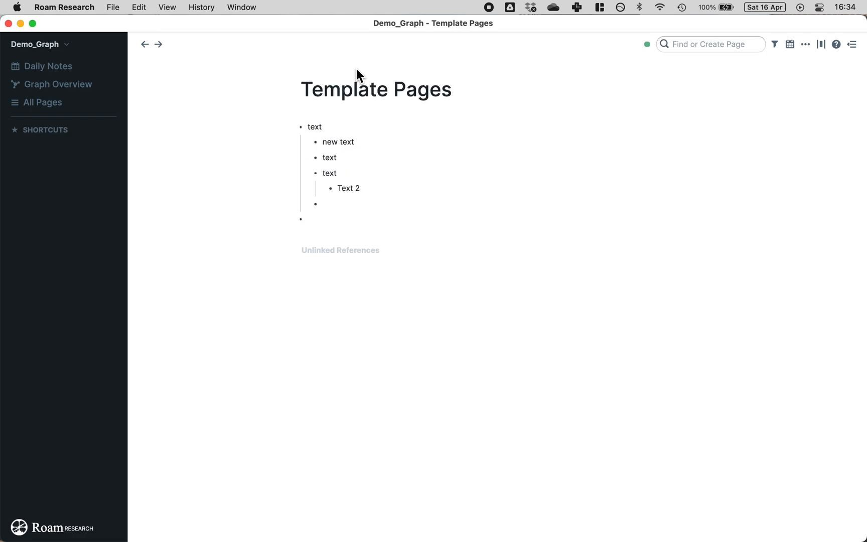
click(400, 190)
key(Return)
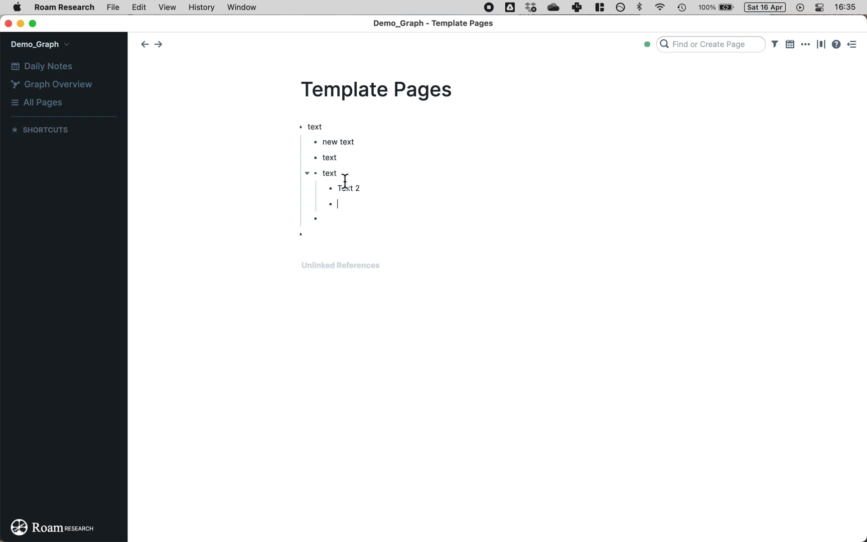
click(379, 146)
key(Return)
text(text)
key(Return)
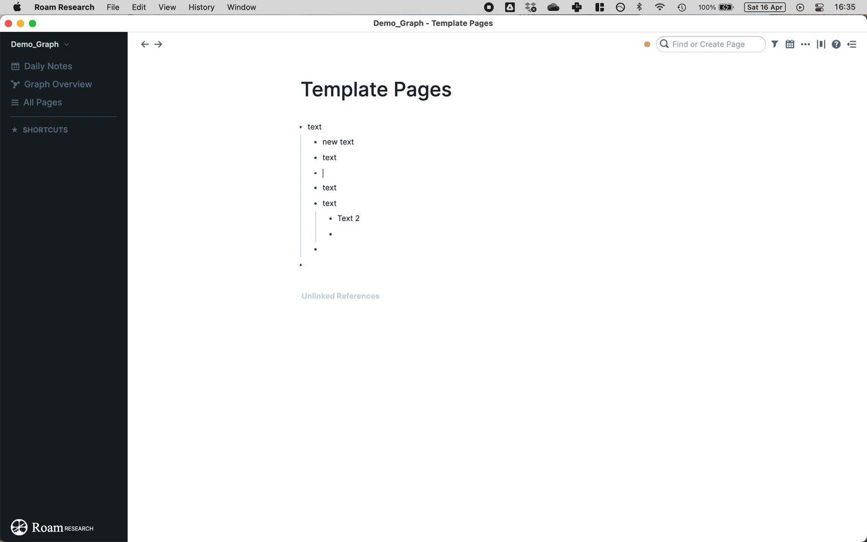
text(text)
key(Return)
key(Tab)
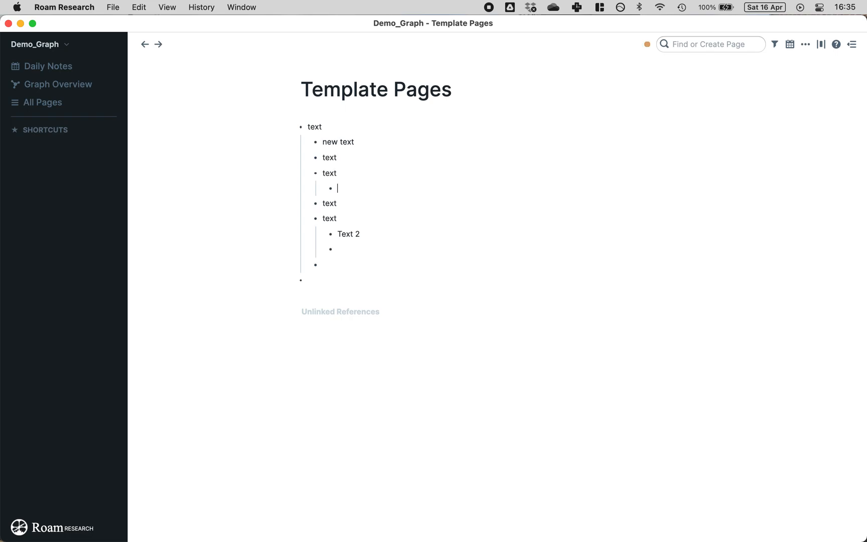
text(text)
drag(301, 126, 322, 143)
drag(300, 128, 301, 138)
Step: Zoom into the top block and a nested child, then back out to Template Pages
click(302, 128)
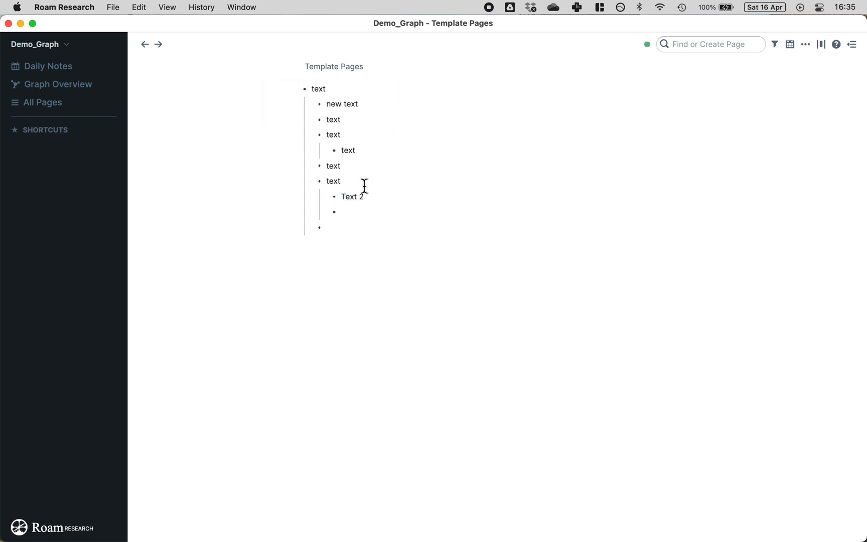
click(320, 119)
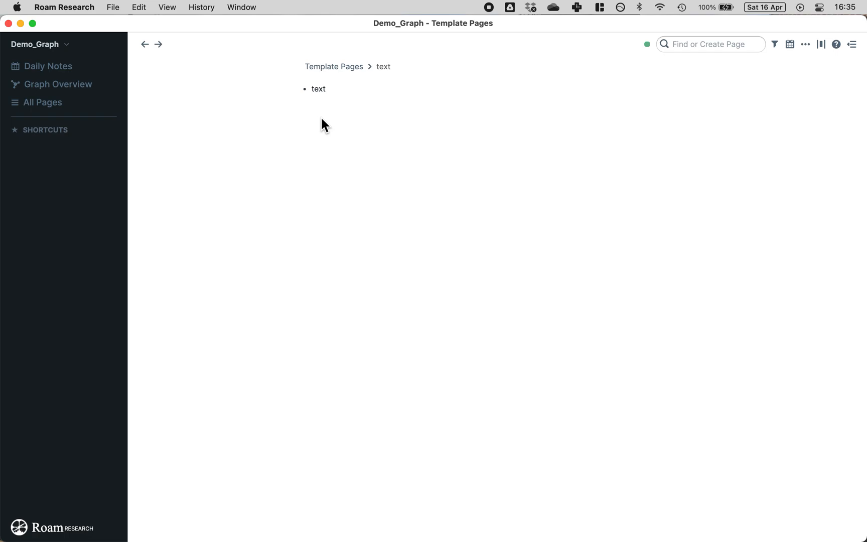
click(384, 66)
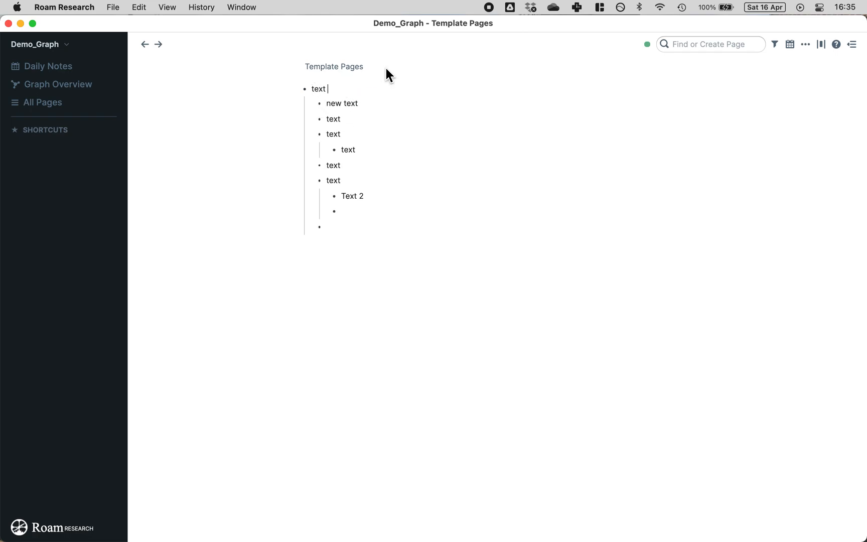
click(335, 67)
Step: Collapse and re-expand the top block and its nested children, then select the second child through Text 2
click(293, 127)
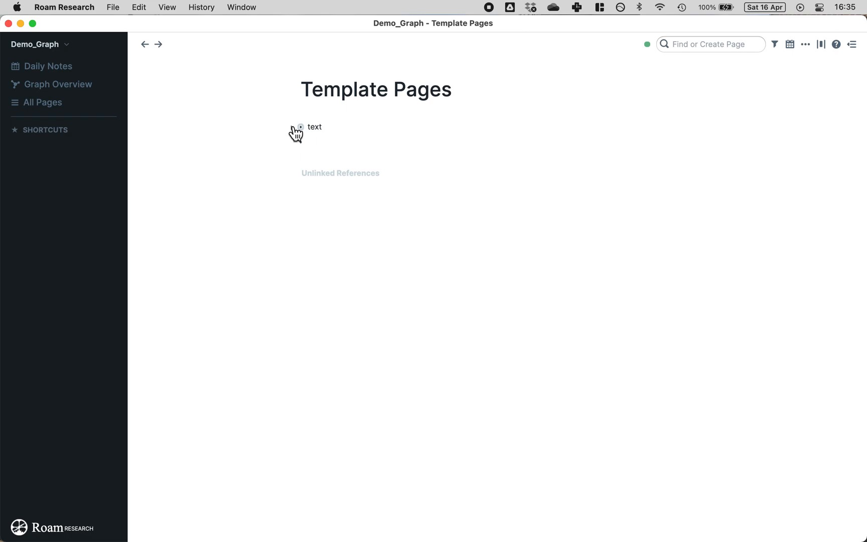
click(292, 129)
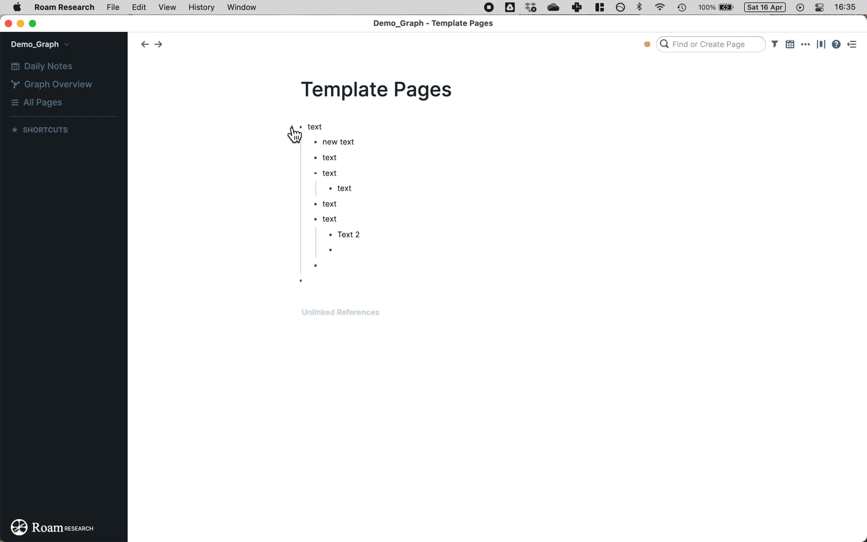
click(307, 173)
click(308, 204)
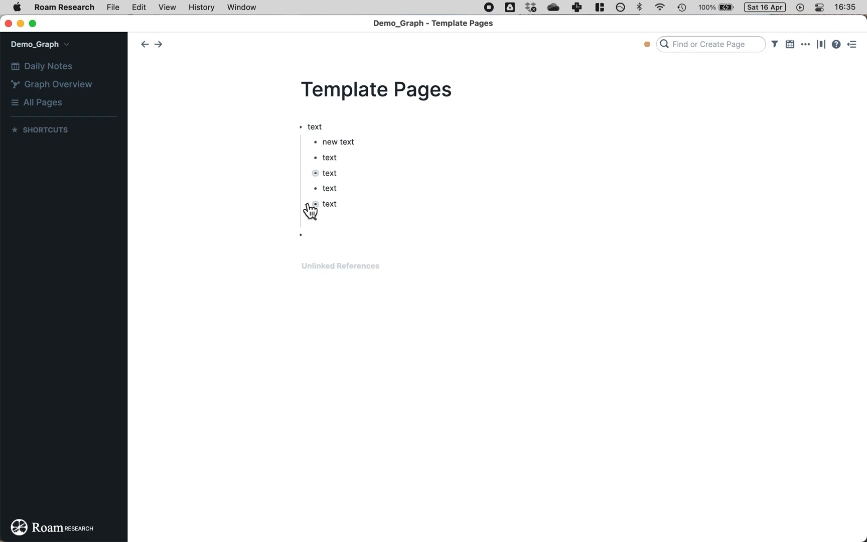
click(292, 128)
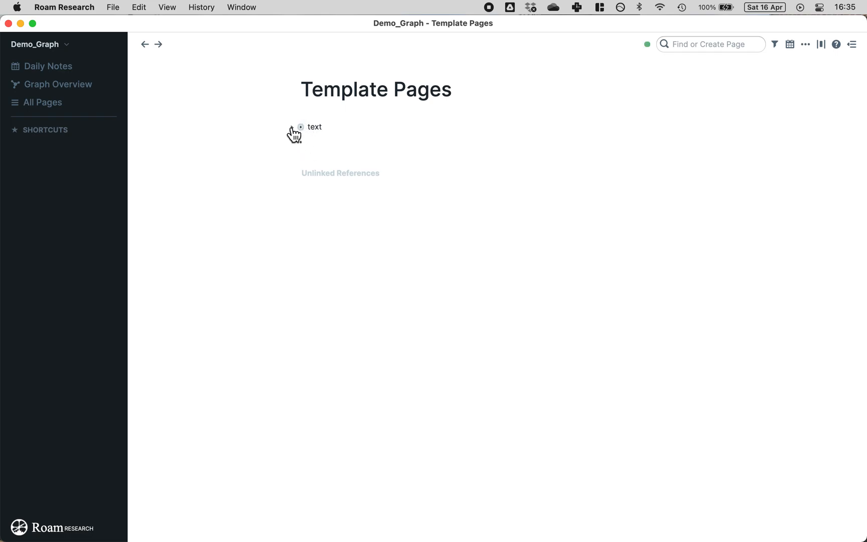
click(293, 129)
click(307, 175)
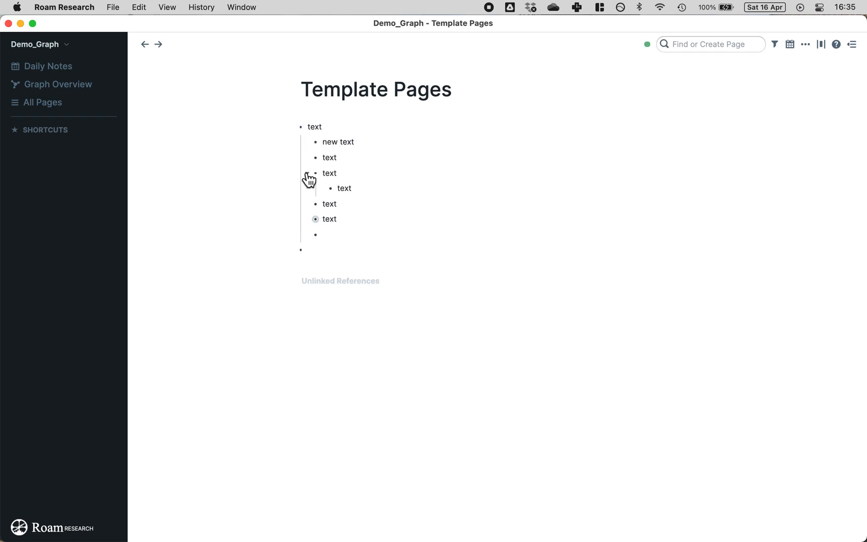
click(308, 220)
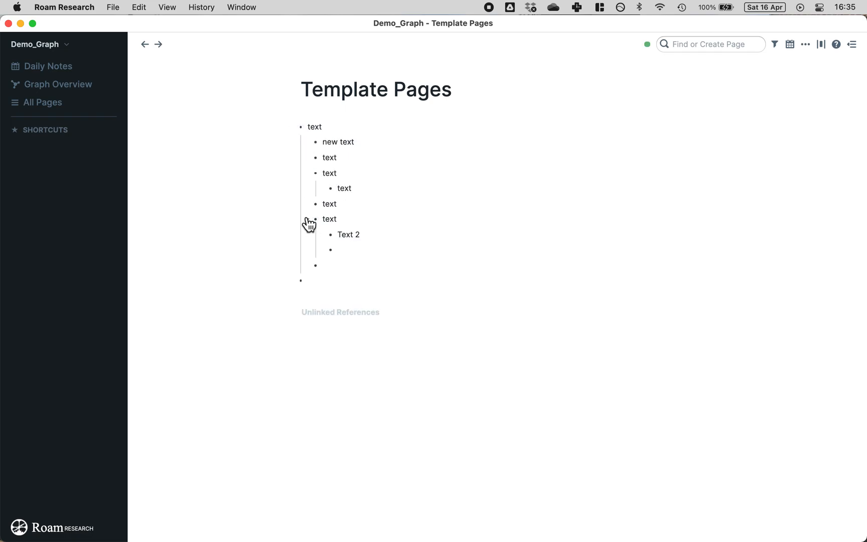
drag(360, 239, 323, 155)
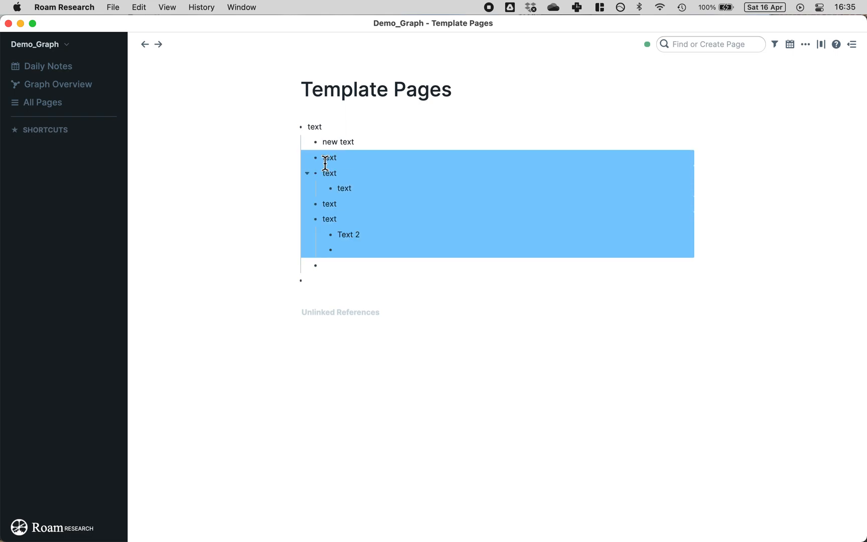
Step: Delete the nested sample blocks, the 'new text' block and the word 'text', leaving two empty bullets
key(BackSpace)
key(BackSpace)
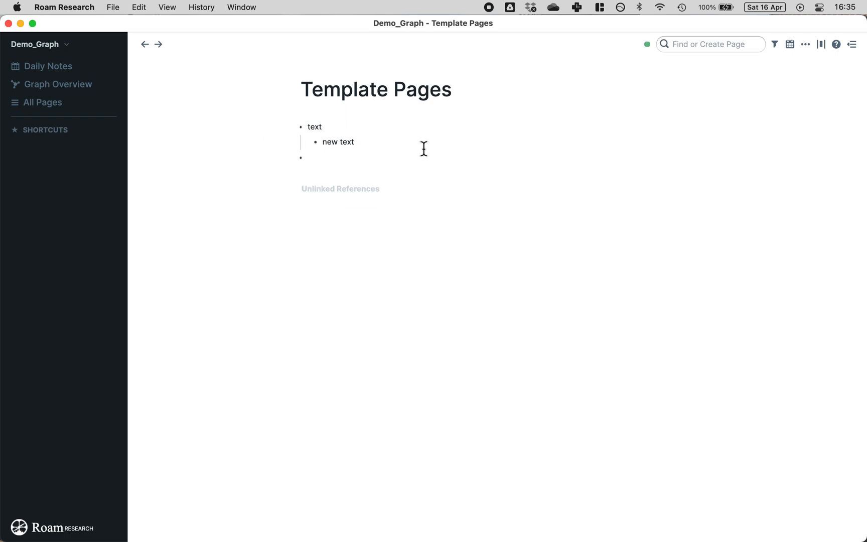
drag(427, 147, 242, 145)
key(BackSpace)
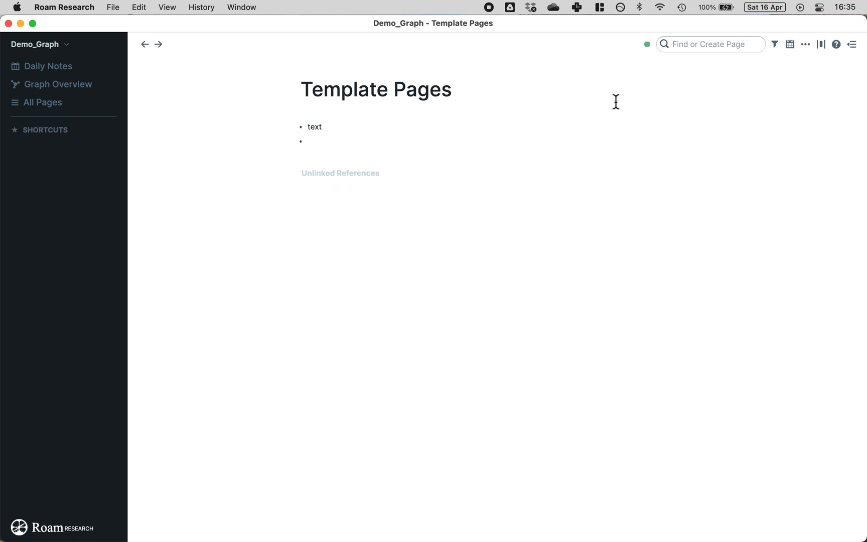
double_click(314, 124)
key(BackSpace)
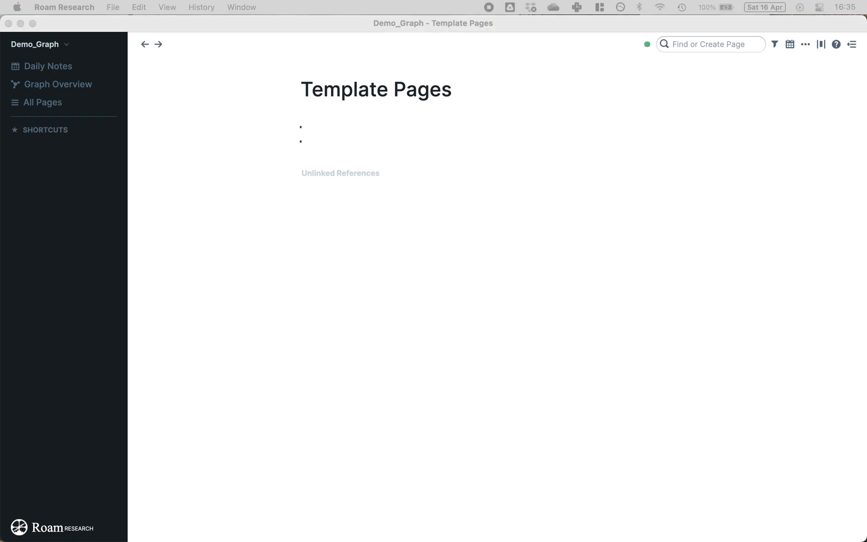
Step: Paste 'Interview' into the first bullet and strip its leading dash
click(337, 130)
click(376, 131)
text(- Interview)
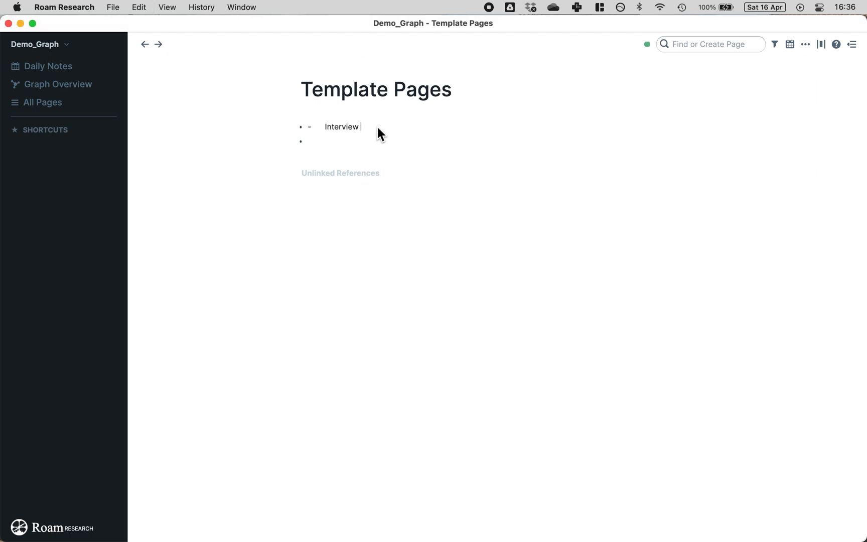
click(325, 122)
key(BackSpace)
key(BackSpace)
key(BackSpace)
key(BackSpace)
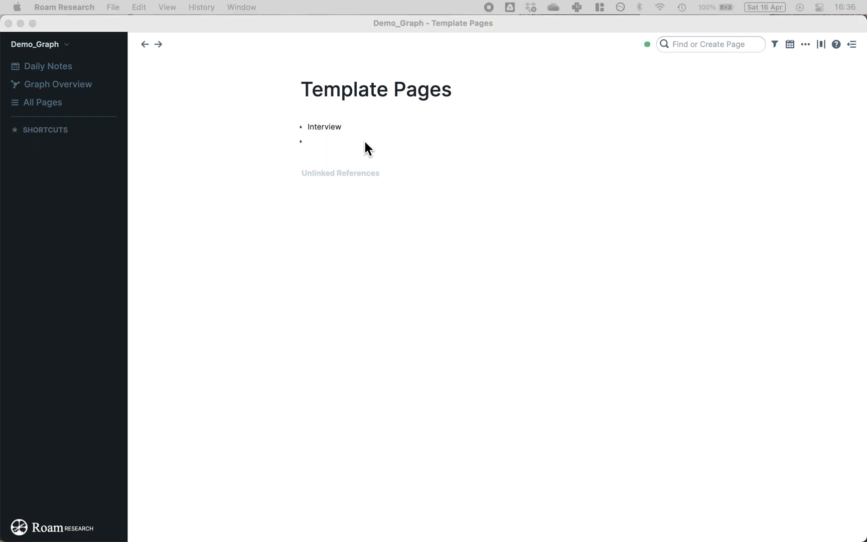
Step: Add a nested bullet under Interview and paste the Keyword, Participant and Date lines into it
click(366, 127)
click(365, 126)
key(Return)
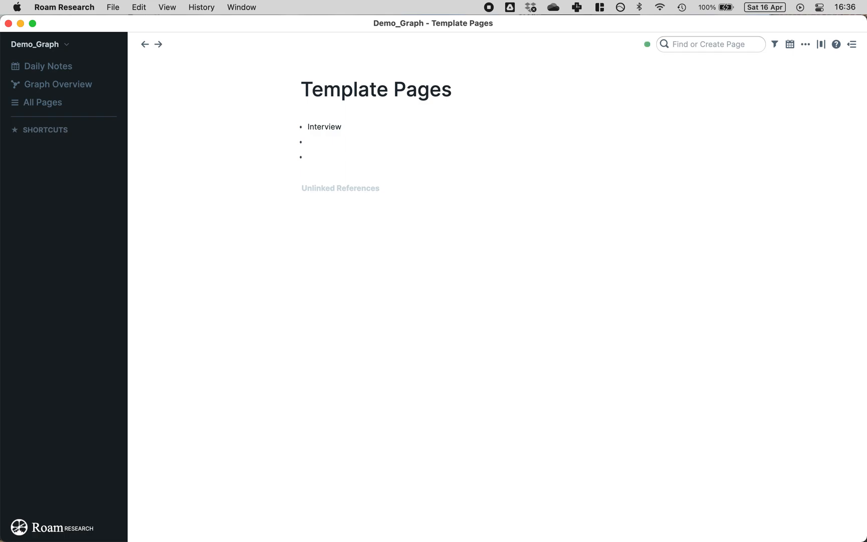
key(Tab)
key(super+Tab)
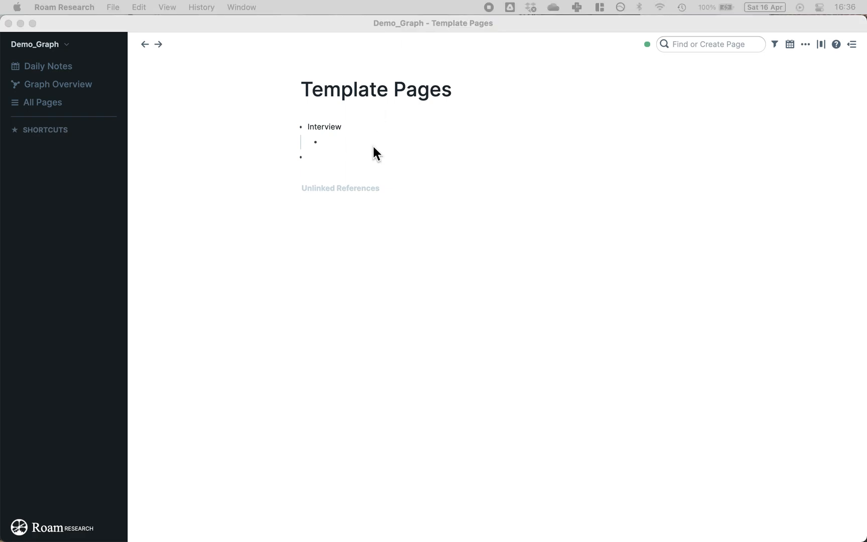
click(366, 128)
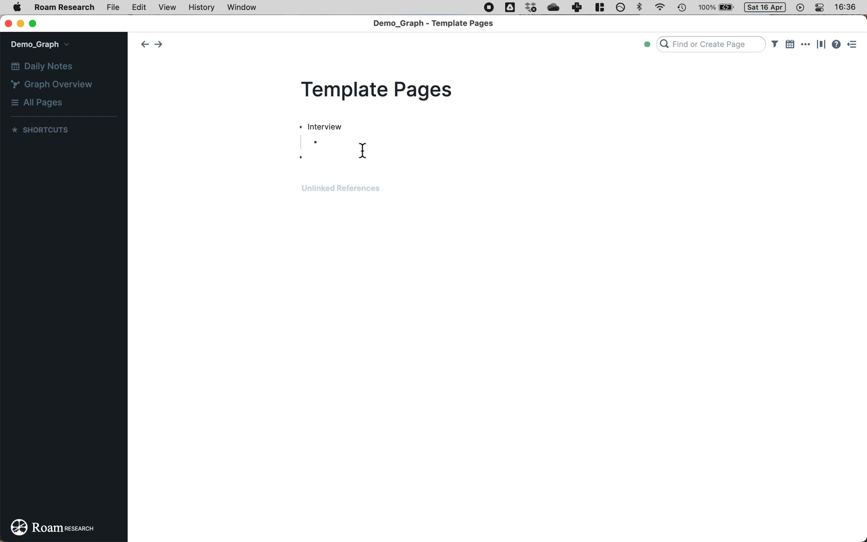
text(*Keyword:** [[Interview]] *Participant:** *Date:**)
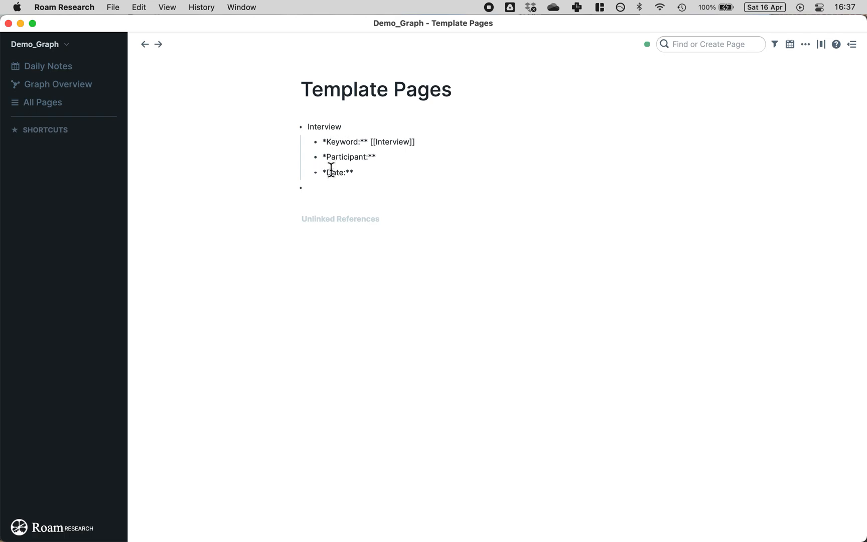
Step: Undo the three-block paste and re-paste Keyword [[Interview]], Participant and Date as one block
key(super+z)
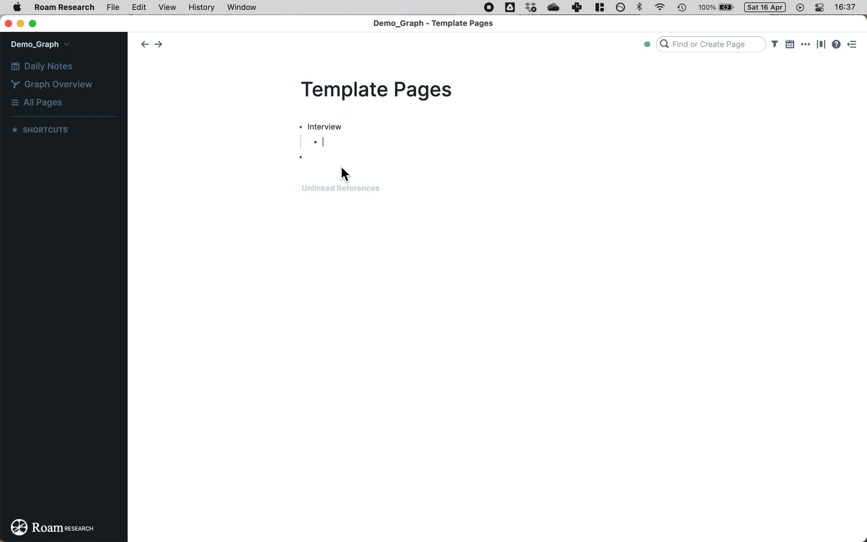
text(**Keyword:** [[Interview]] **Participant:** **Date:**)
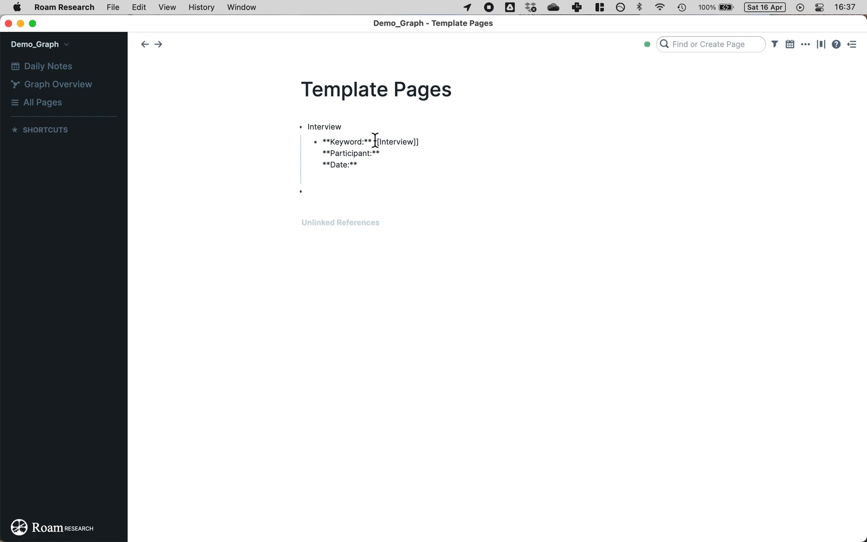
drag(374, 142, 419, 142)
click(441, 145)
Step: Add bullets below the Keyword block with trial lines 'test' and bold '**test**'
click(371, 164)
key(Return)
text(test)
key(Return)
text(**test**)
key(Return)
Step: Delete the test text and leave editing so the bold labels render
click(366, 196)
key(super+a)
key(BackSpace)
click(346, 183)
key(super+a)
key(BackSpace)
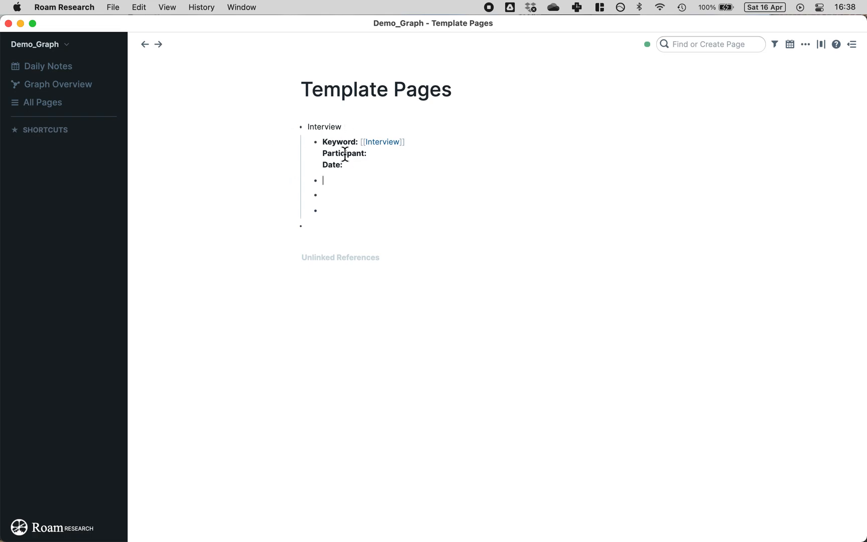
click(422, 141)
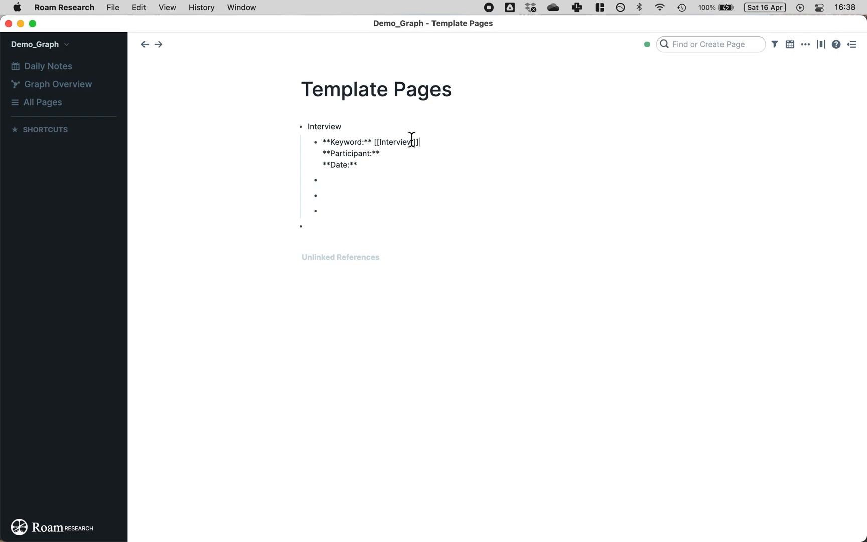
click(260, 146)
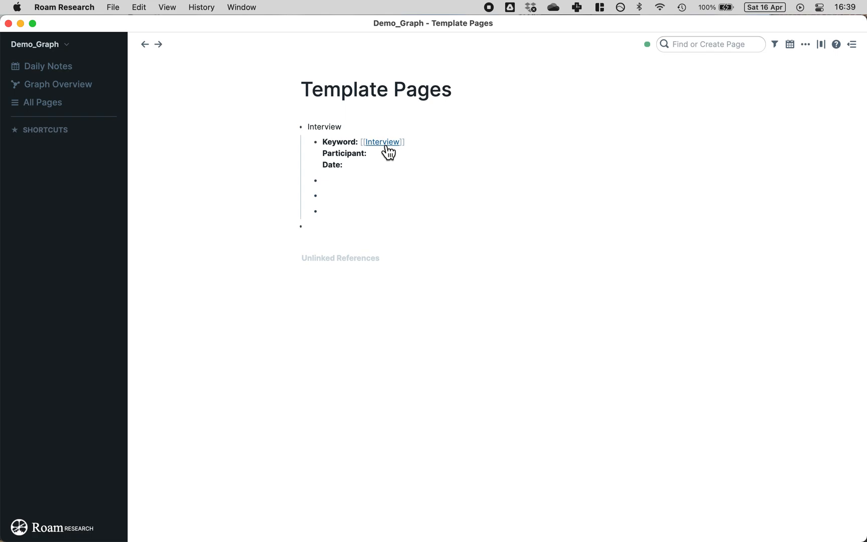
click(35, 106)
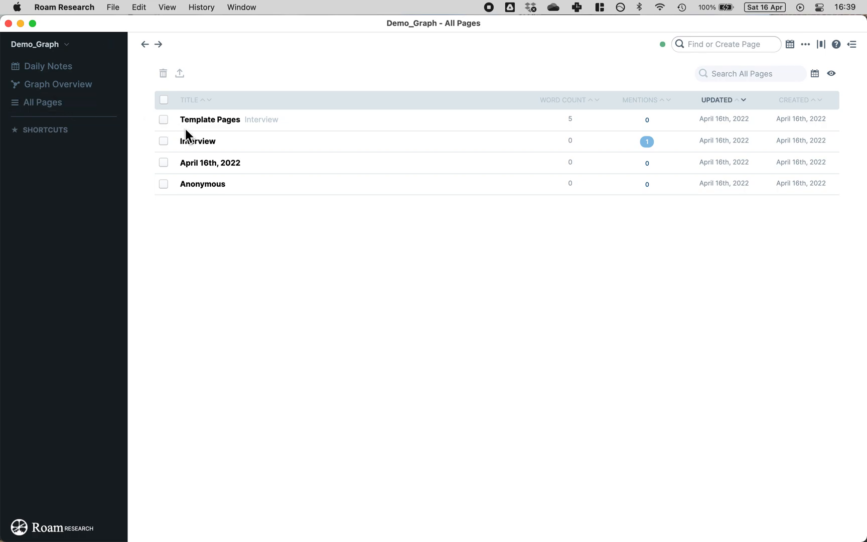
click(198, 141)
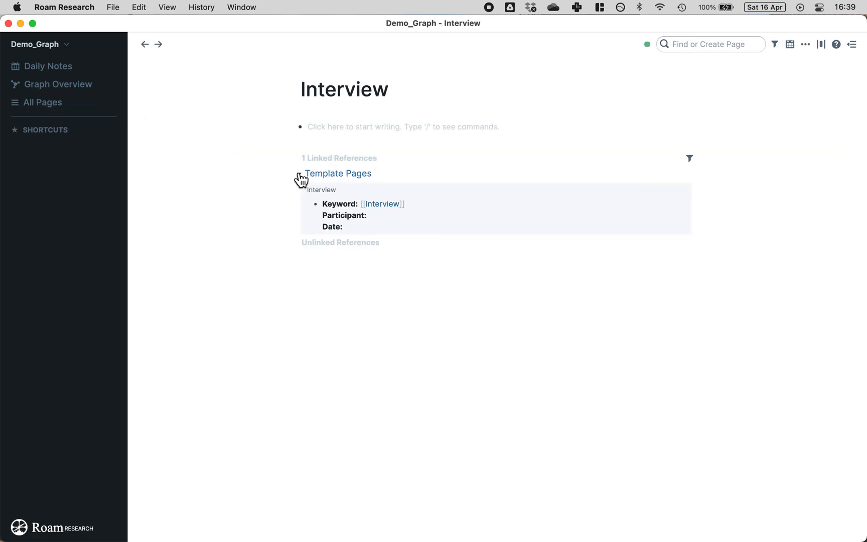
click(352, 174)
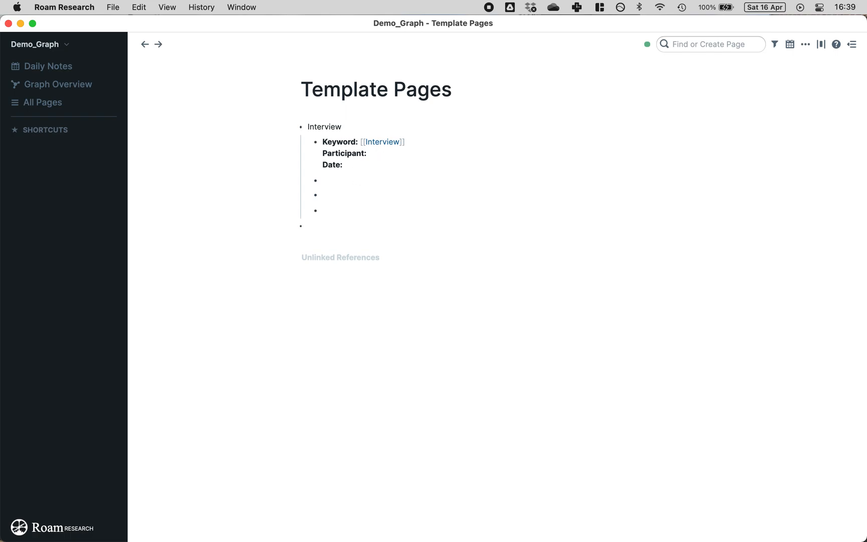
Step: Add bold Summary: and Notes: bullets to the Interview template
text(**Summary:)
click(401, 180)
key(Return)
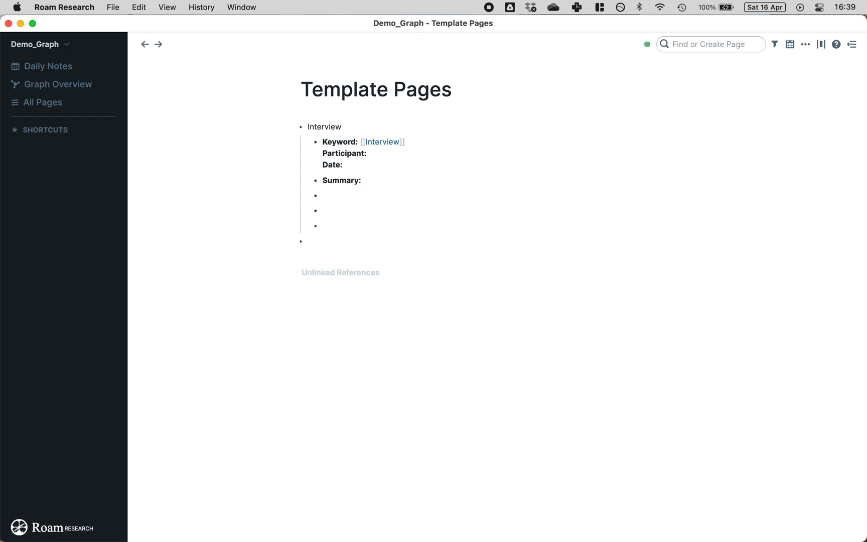
text(Notes:)
drag(353, 196, 315, 196)
triple_click(335, 195)
key(super+b)
click(385, 194)
key(Return)
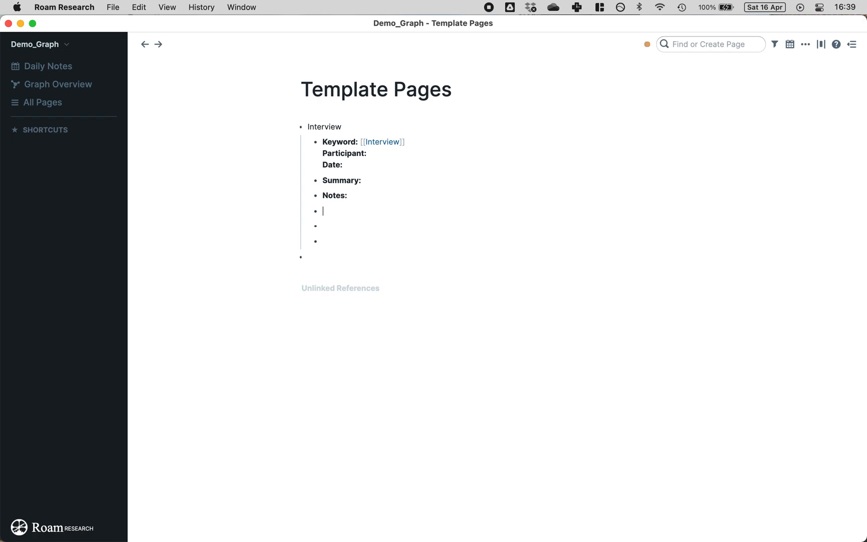
Step: Add a bold Transcript: bullet and delete the leftover empty bullets below it
key(super+b)
text(Transcript:)
click(222, 182)
click(331, 232)
key(BackSpace)
key(BackSpace)
click(221, 219)
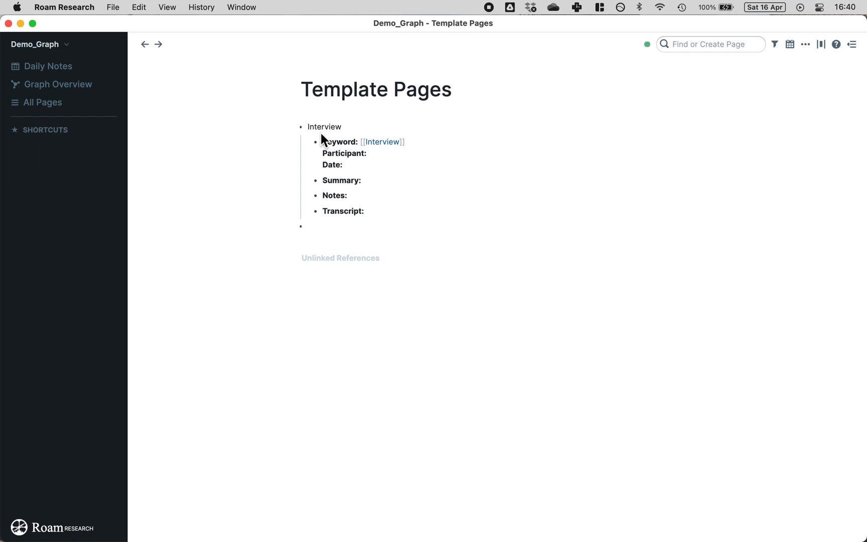
drag(322, 139, 365, 205)
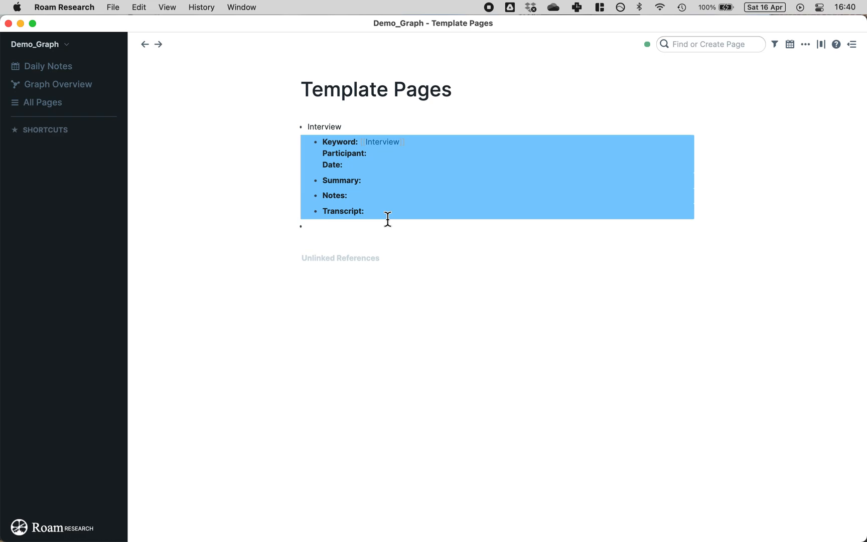
click(256, 151)
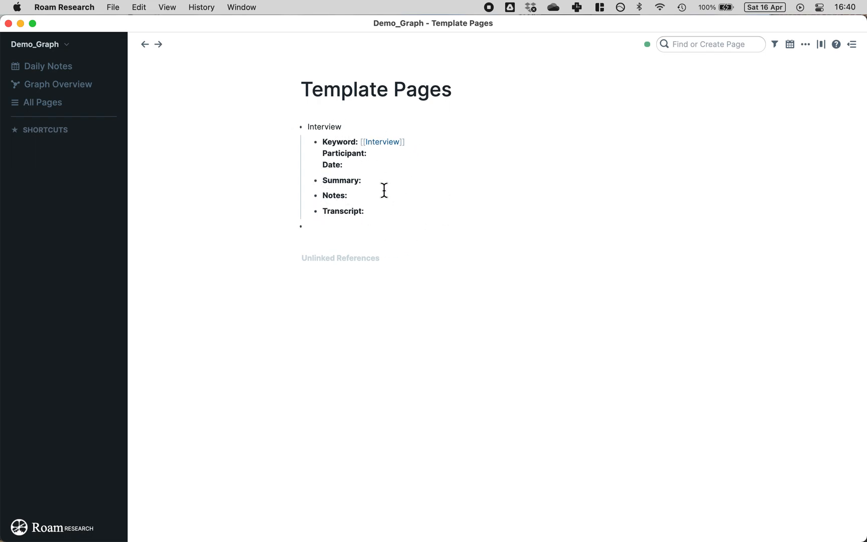
Step: Append the #roam/templates tag to the Interview heading block
click(409, 124)
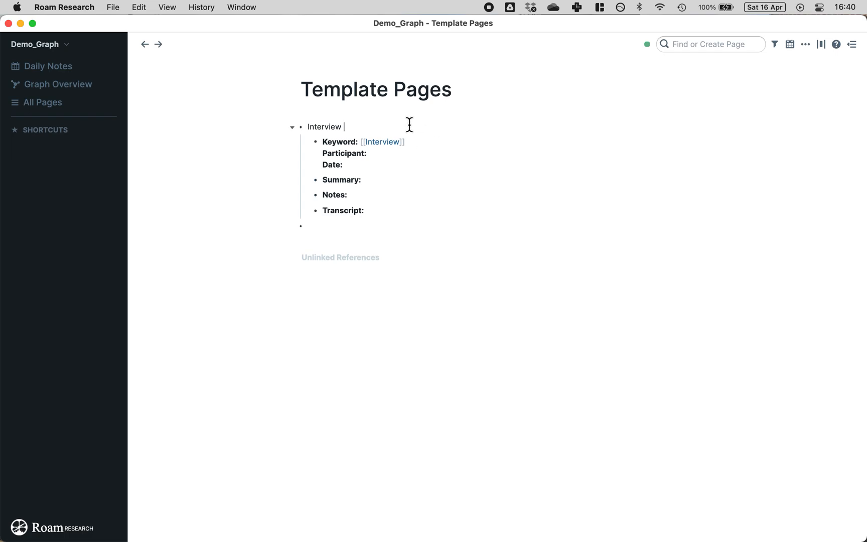
text(#roam/templates)
click(236, 175)
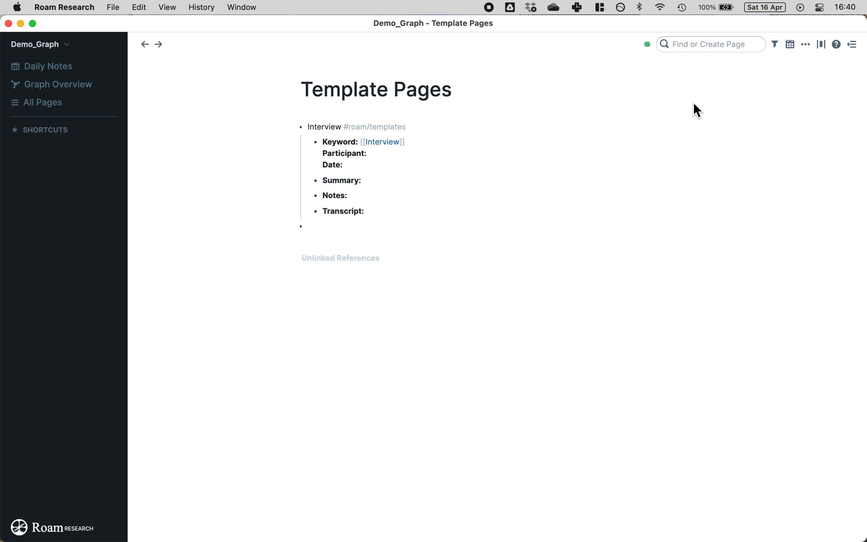
Step: Create an 'Interview 1' page and insert the Interview template using ;;
click(709, 44)
text(Inte)
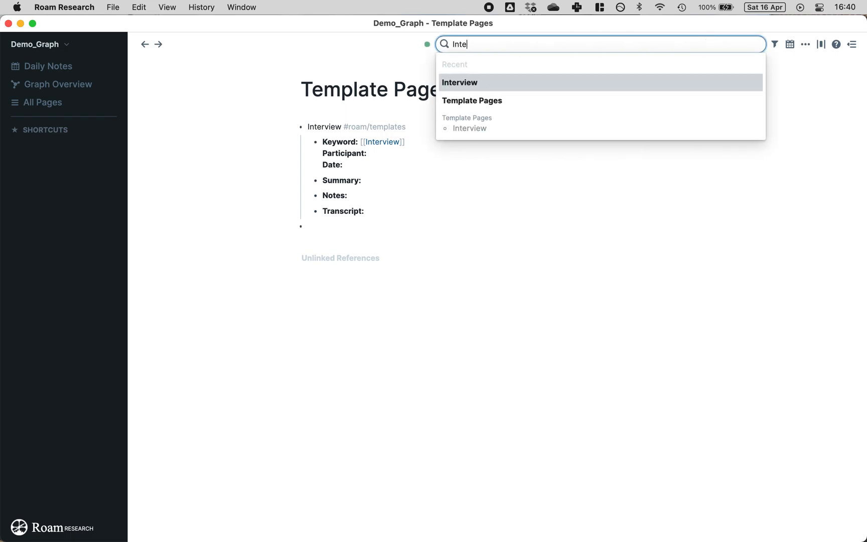
text(rview 1)
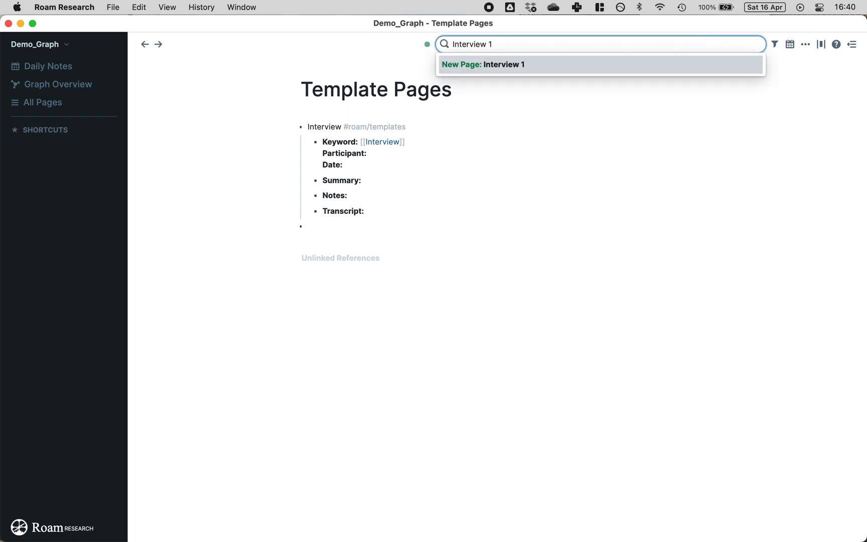
key(Return)
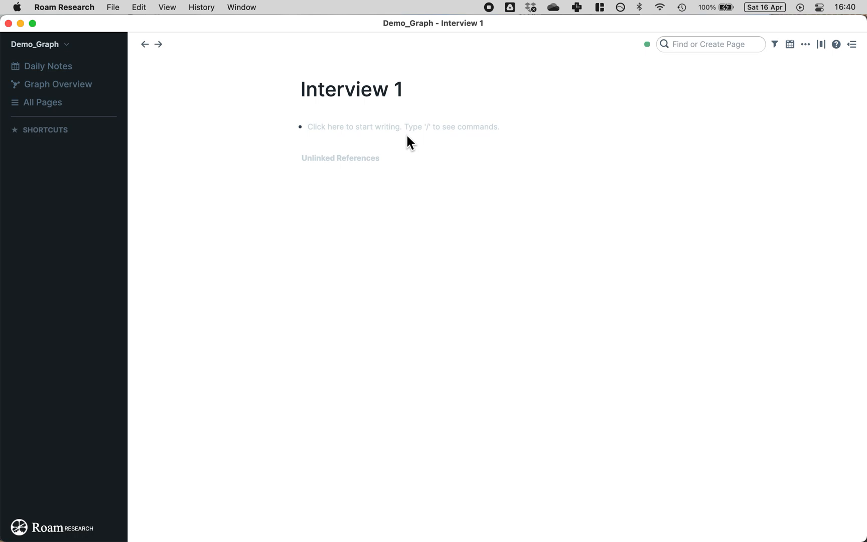
click(445, 130)
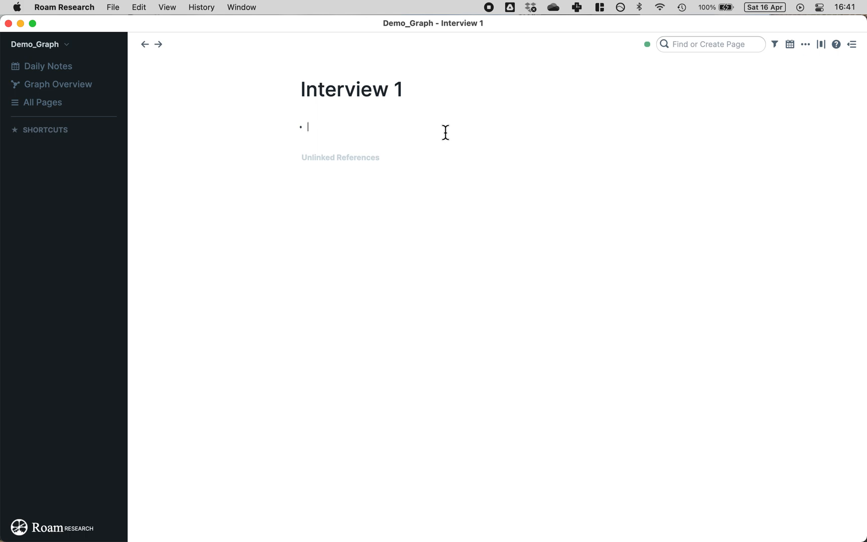
text(;;)
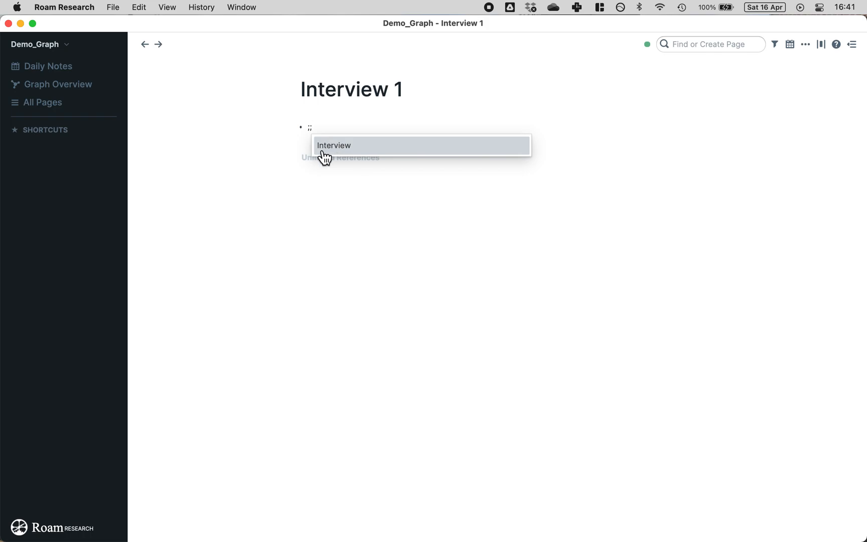
click(372, 151)
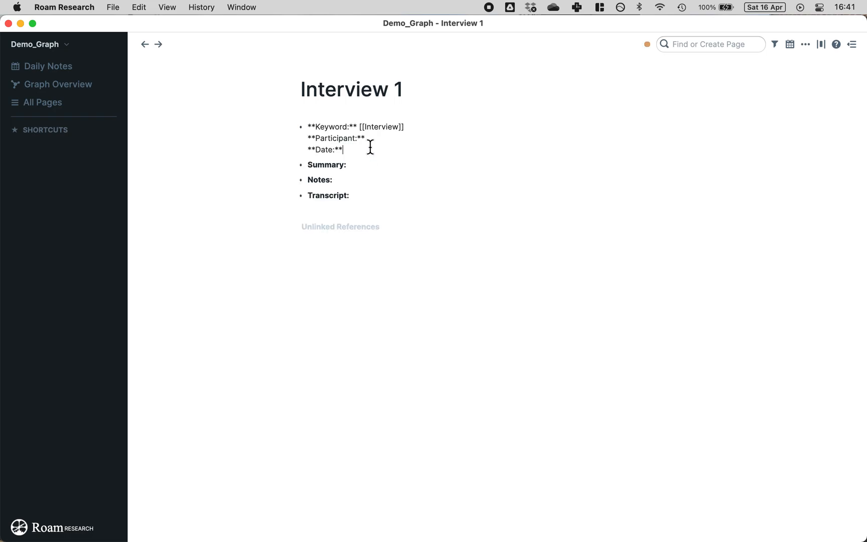
Step: Go through the inserted Participant, Date, Summary, Notes and Transcript fields
click(218, 127)
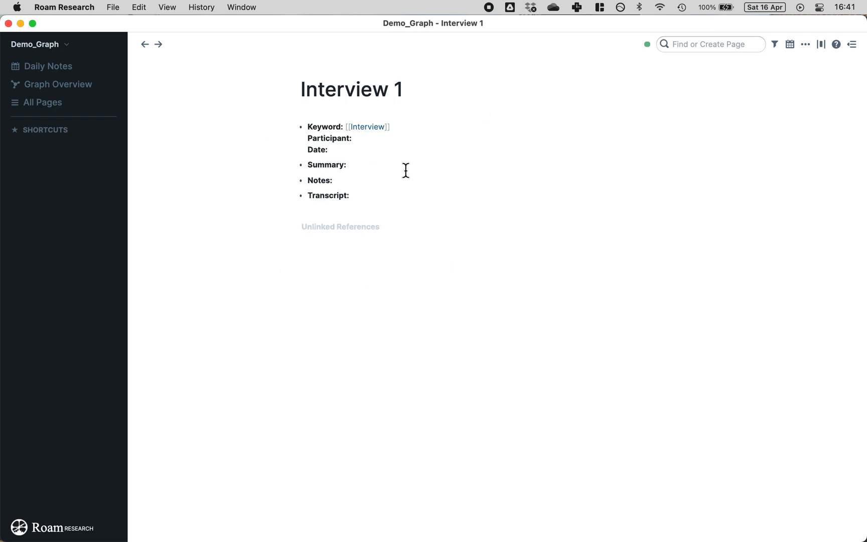
click(393, 145)
click(219, 125)
click(398, 137)
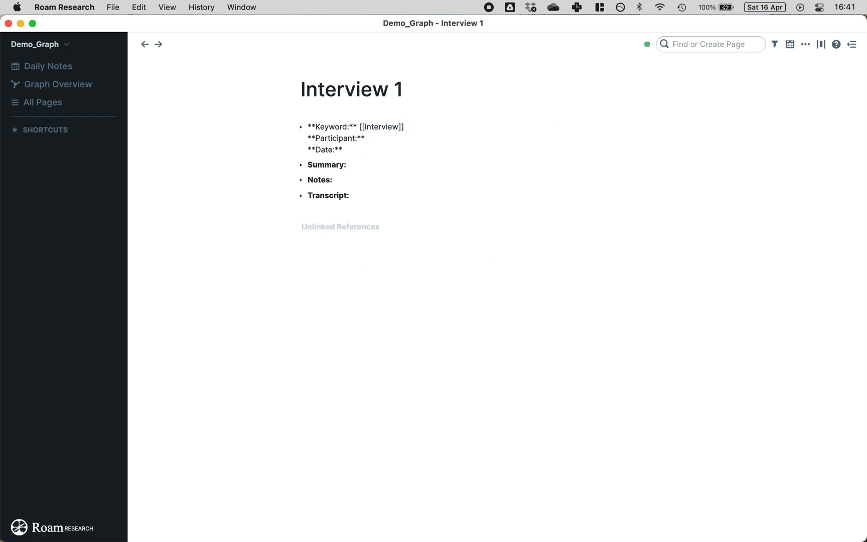
click(340, 148)
click(380, 162)
click(370, 181)
click(372, 195)
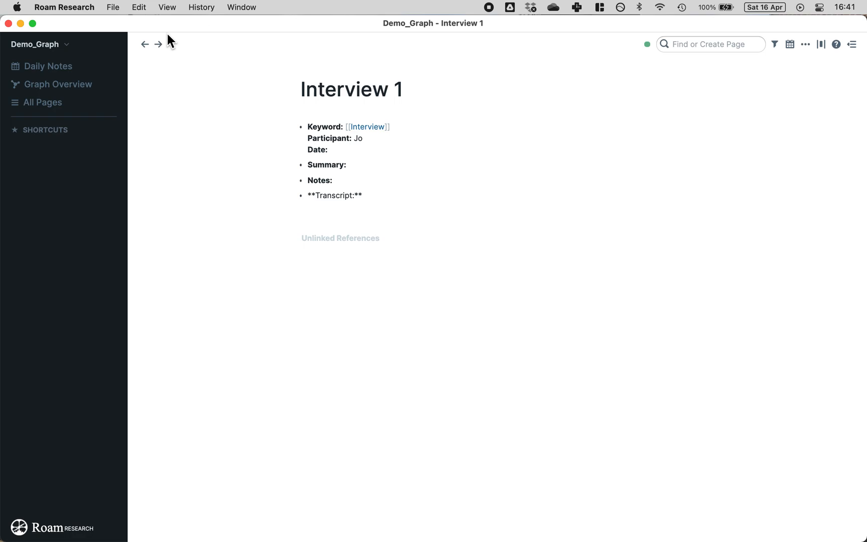
click(260, 170)
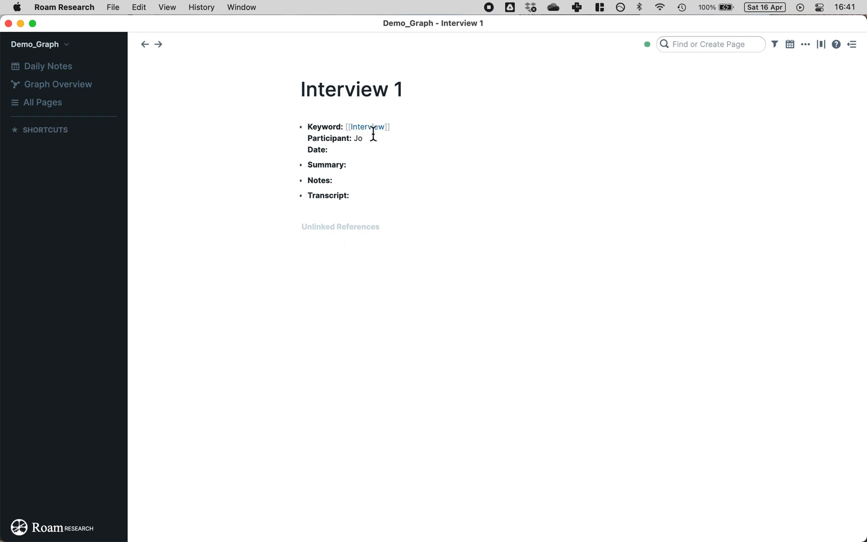
Step: Create a new page titled 'Interview 2'
click(725, 44)
text(Interview)
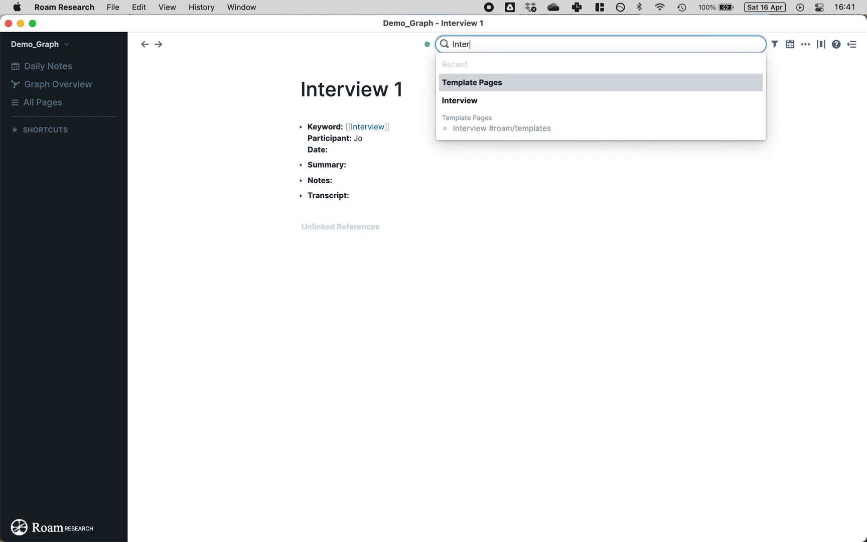
key(Return)
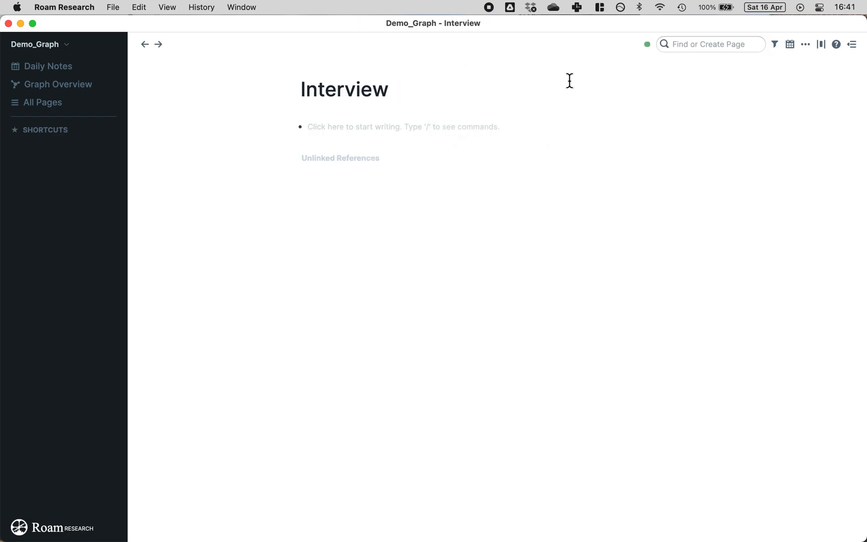
click(534, 96)
text(2)
key(Return)
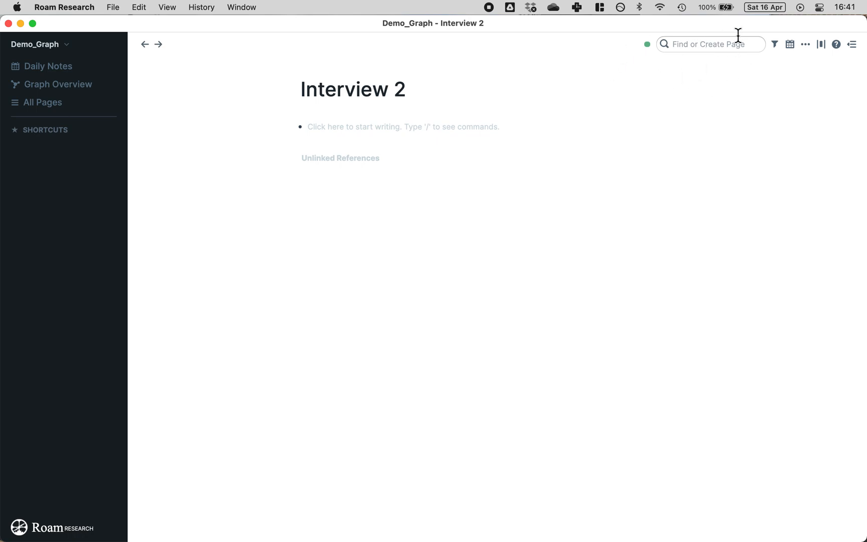
Step: Fix the Interview 2 title and insert the Interview template using ;;
click(476, 97)
key(BackSpace)
text(2)
click(432, 124)
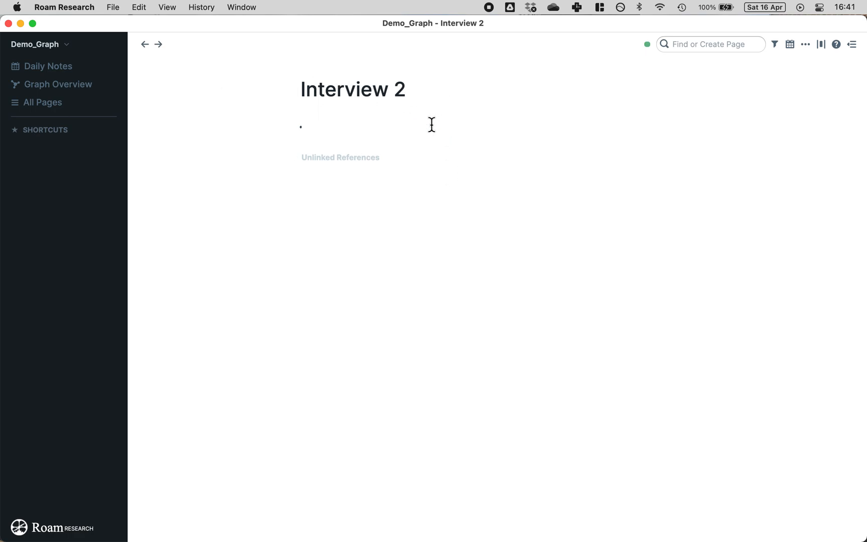
text(;;)
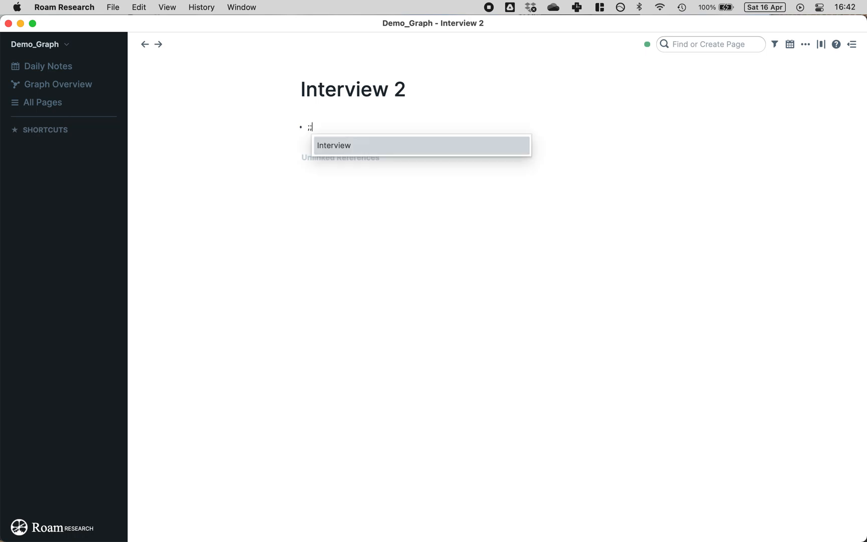
click(390, 145)
Step: Type the participant's name after Participant: and follow the [[Interview]] link
click(388, 140)
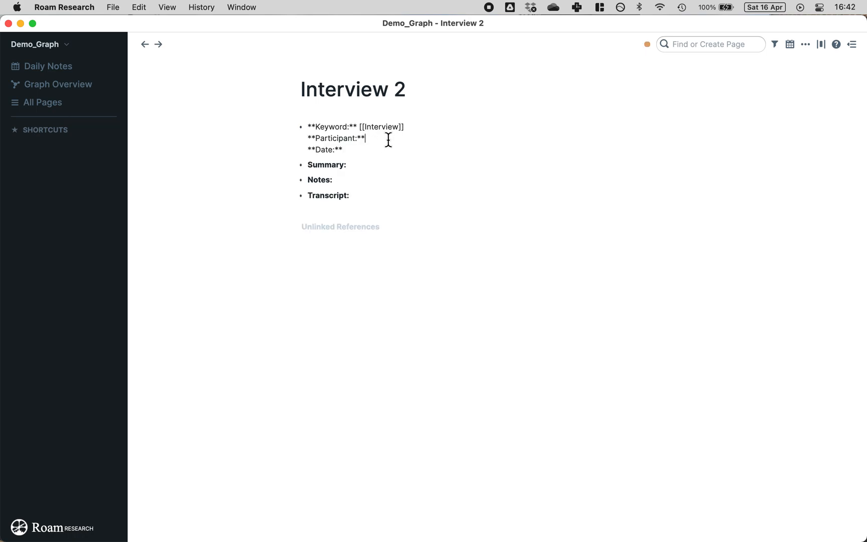
text(Jack)
click(233, 151)
click(365, 128)
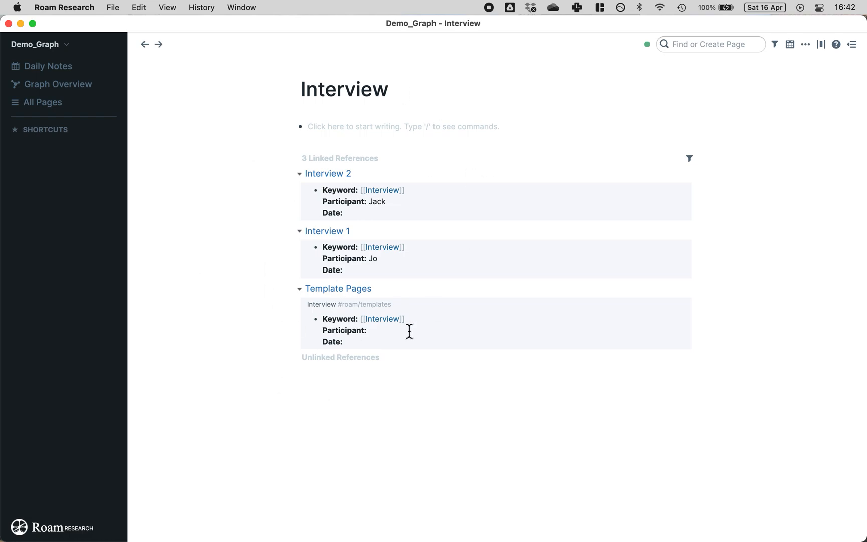
Step: Collapse and re-expand the Interview page's linked references from Interview 2, Interview 1 and Template Pages
click(299, 174)
click(300, 188)
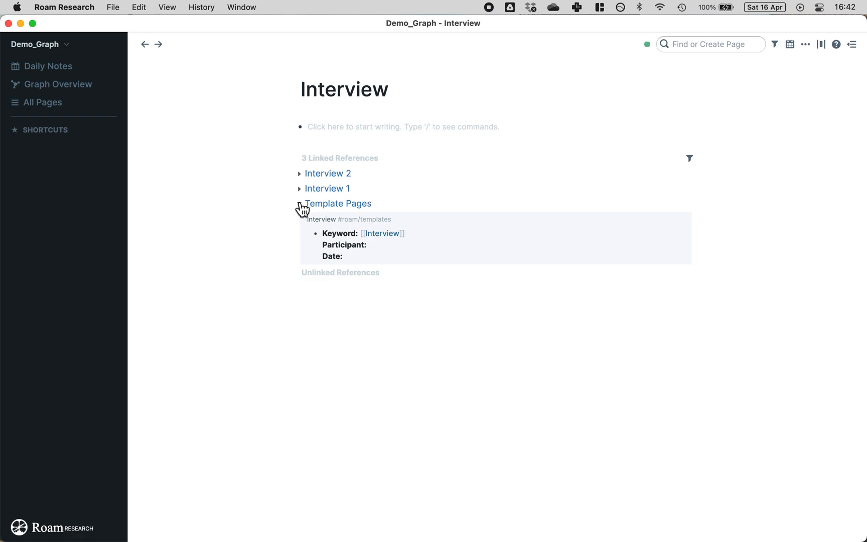
click(300, 205)
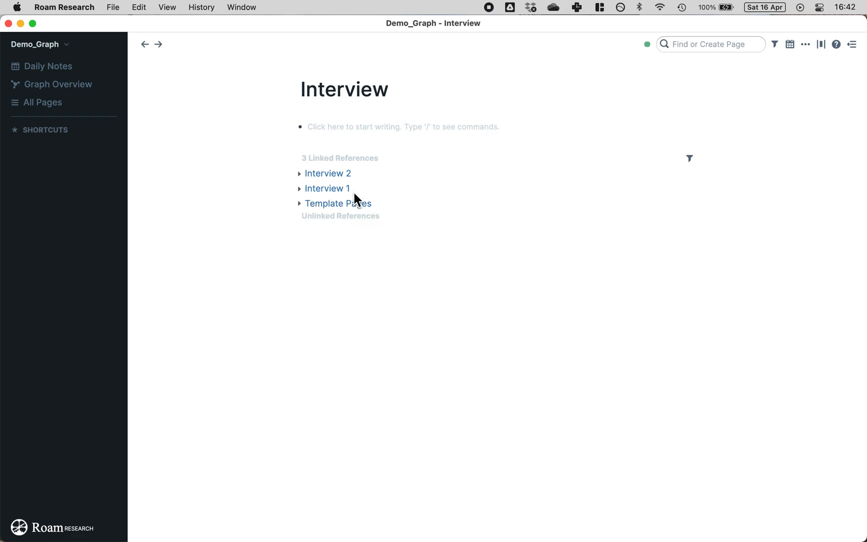
click(296, 158)
click(296, 159)
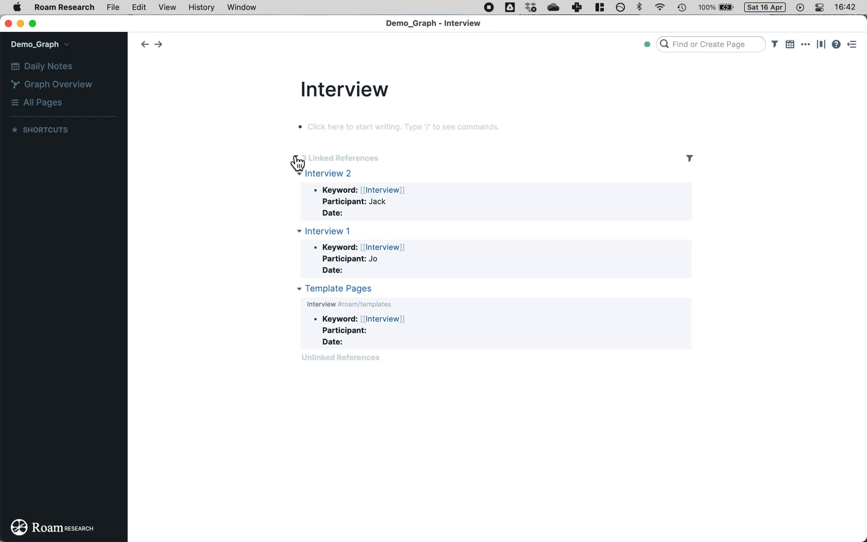
click(297, 158)
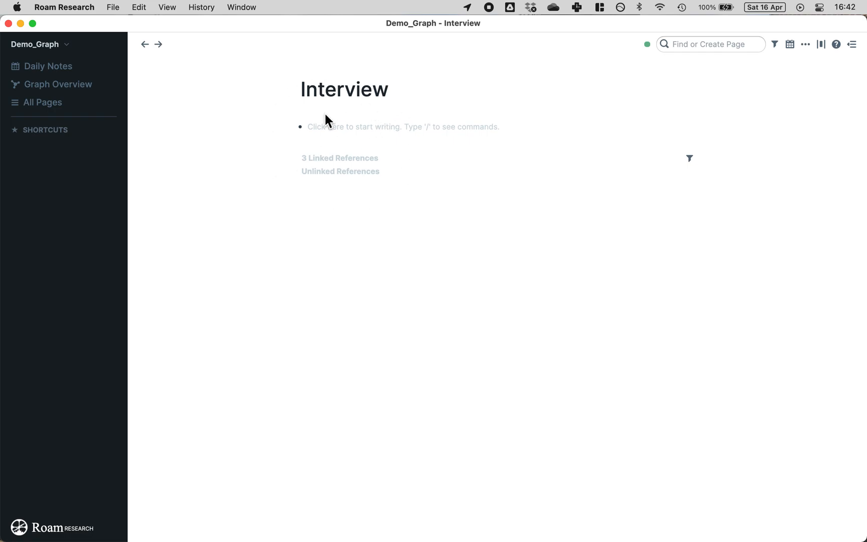
click(352, 128)
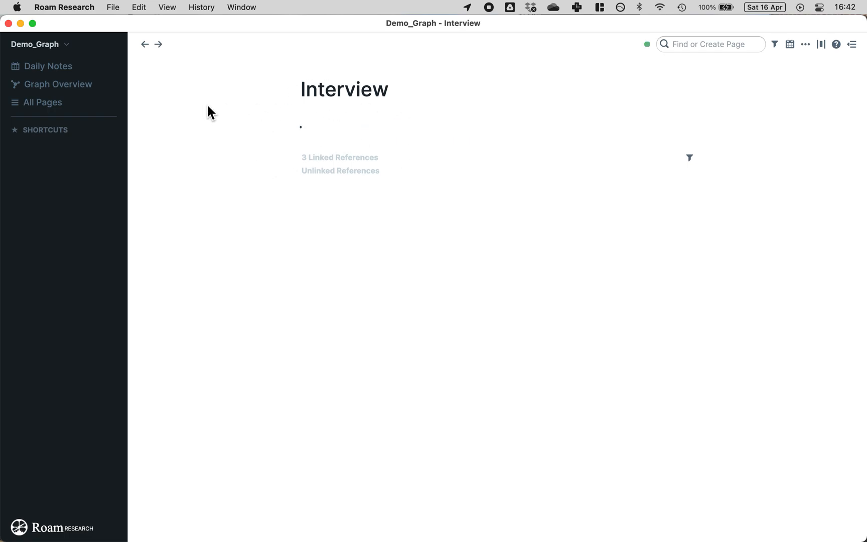
click(295, 160)
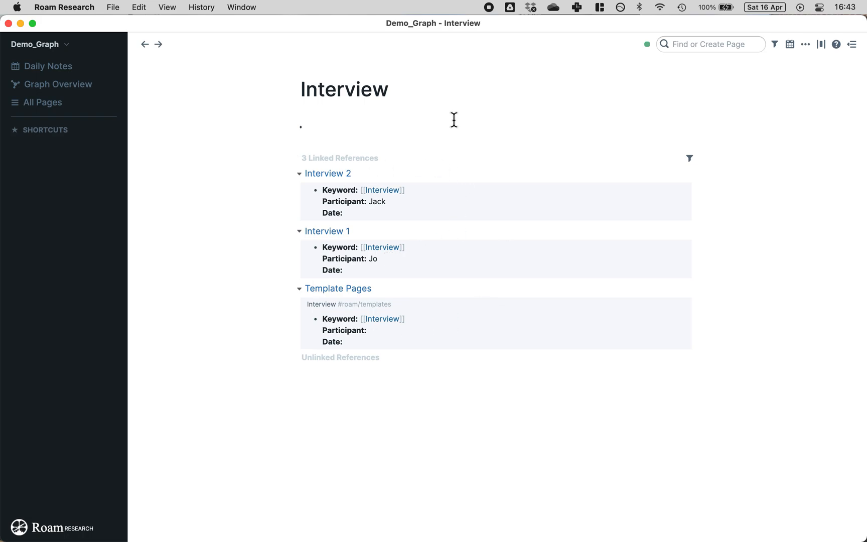
click(717, 44)
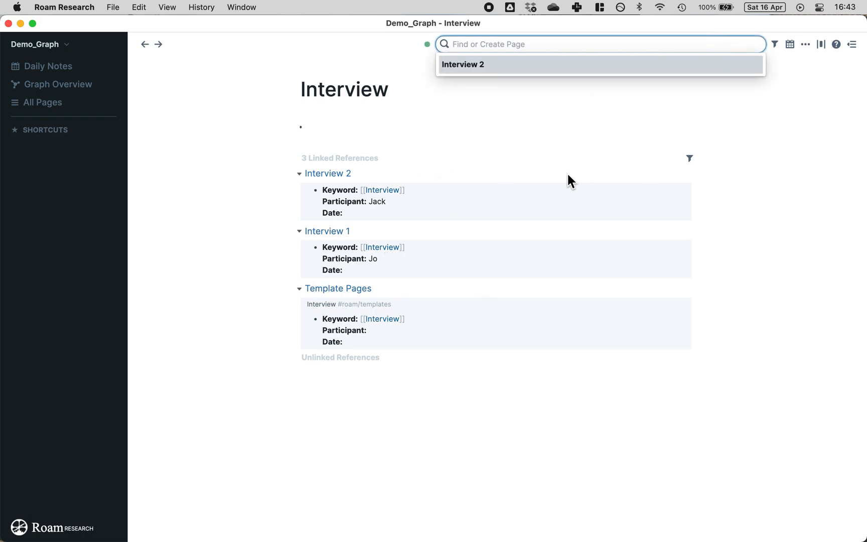
Step: Delete the Interview 2 page
click(344, 173)
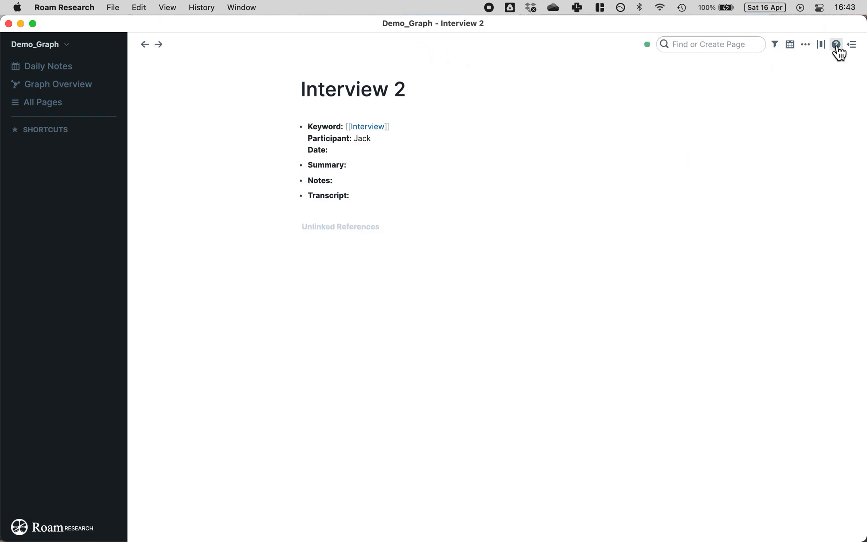
click(813, 45)
click(763, 203)
click(536, 298)
Step: Delete the Interview 1 page, then go to Template Pages
click(767, 42)
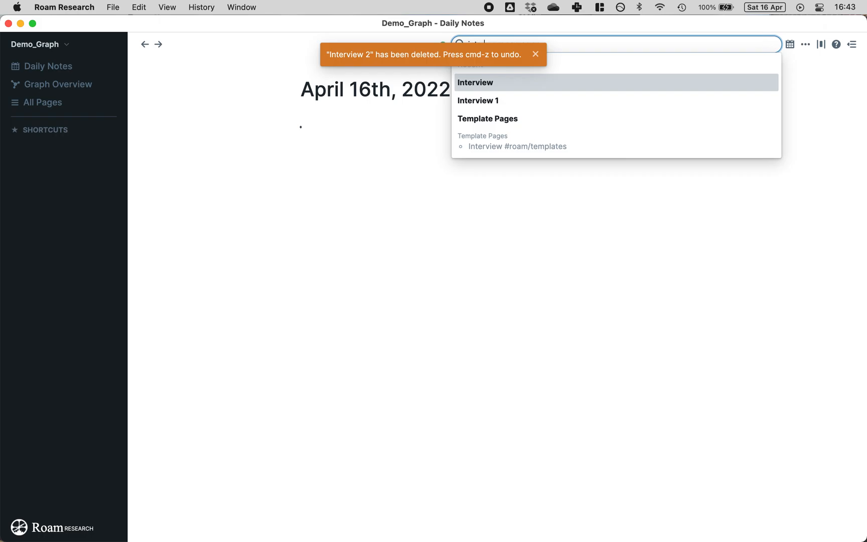
text(inter)
click(495, 85)
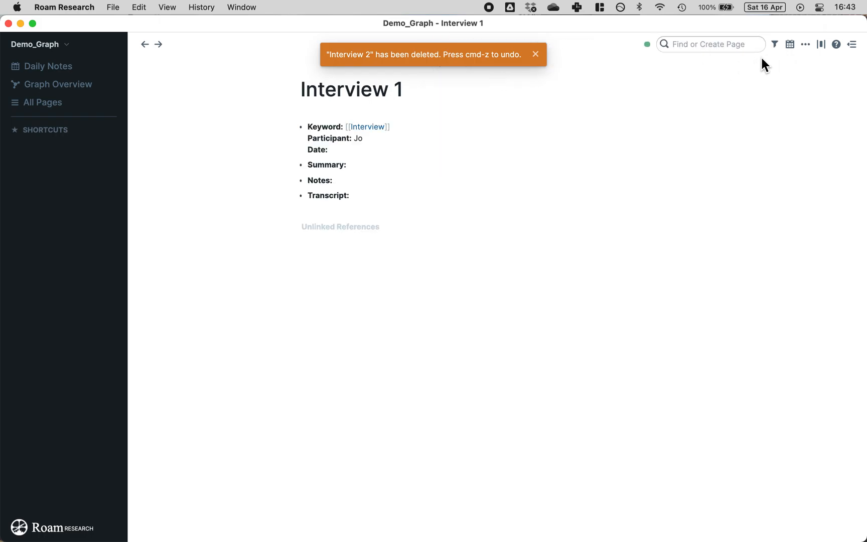
click(806, 45)
click(735, 205)
click(520, 302)
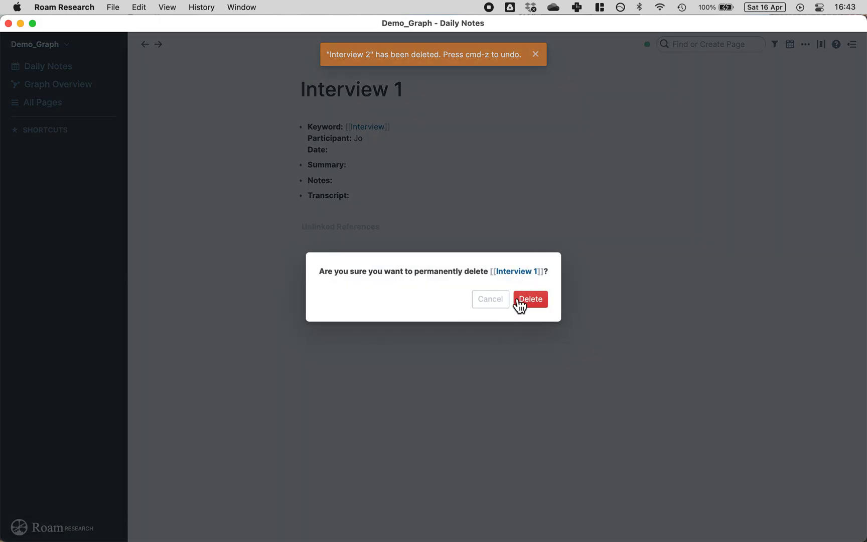
click(717, 42)
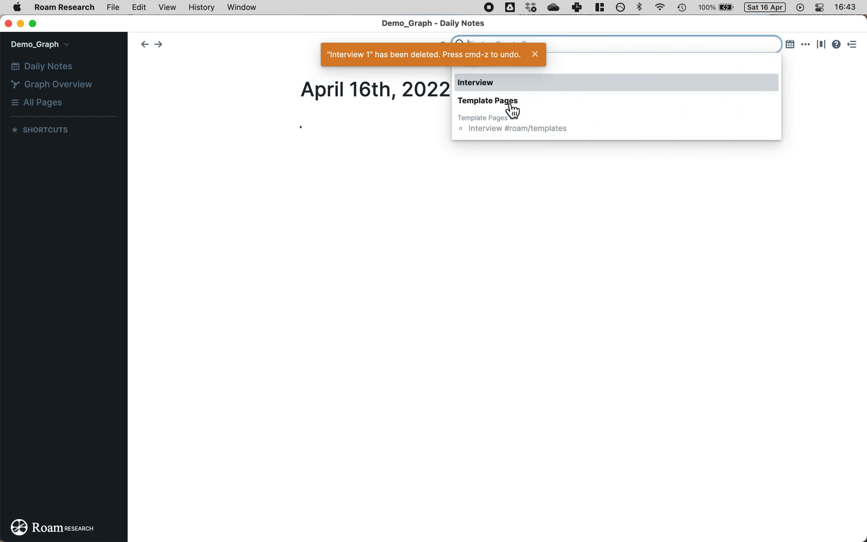
click(477, 104)
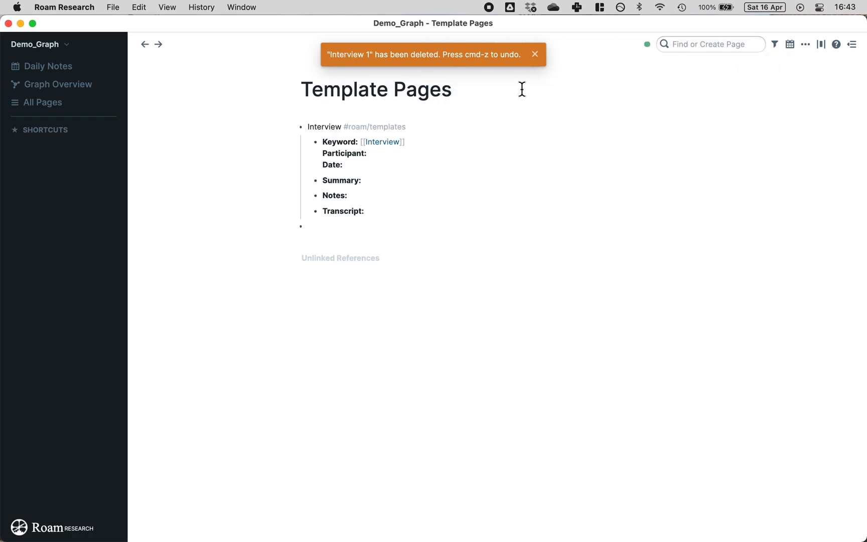
Step: Add a 'Participant #roam/templates' block and paste the Participant template fields beneath it
click(535, 54)
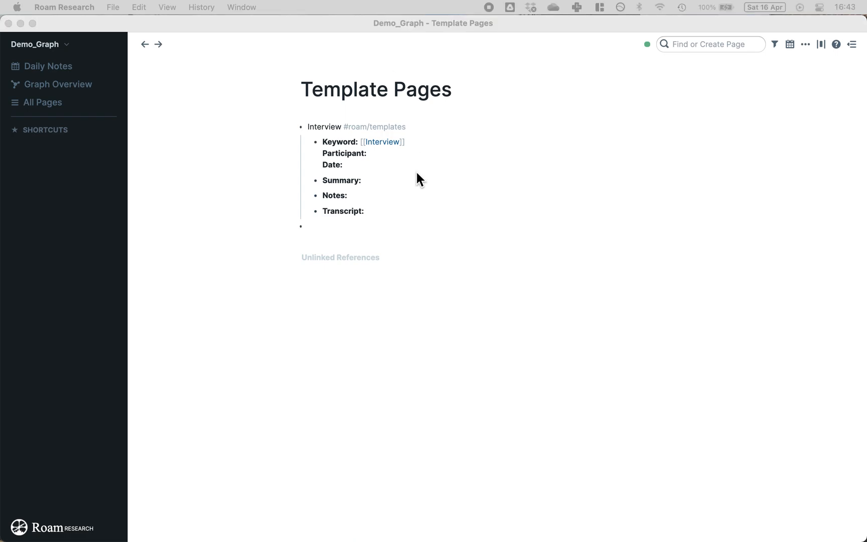
click(388, 225)
text(Part)
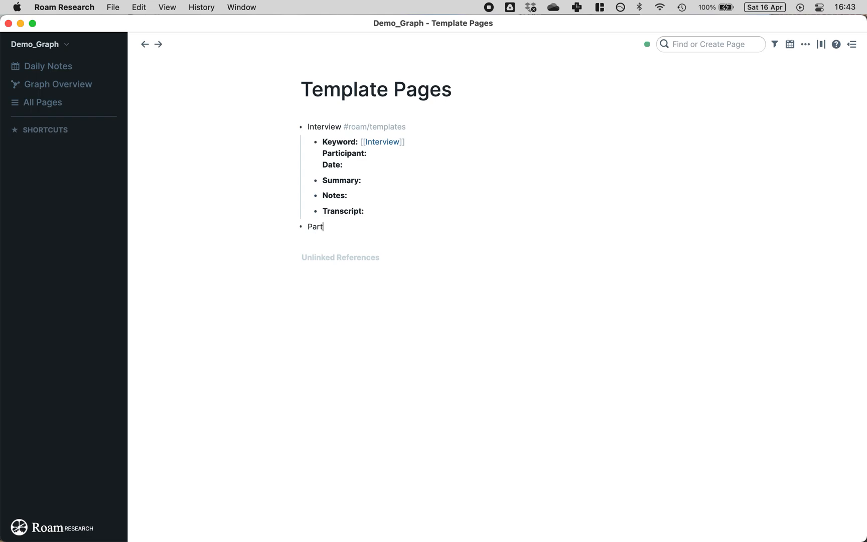
text(icipant #roam)
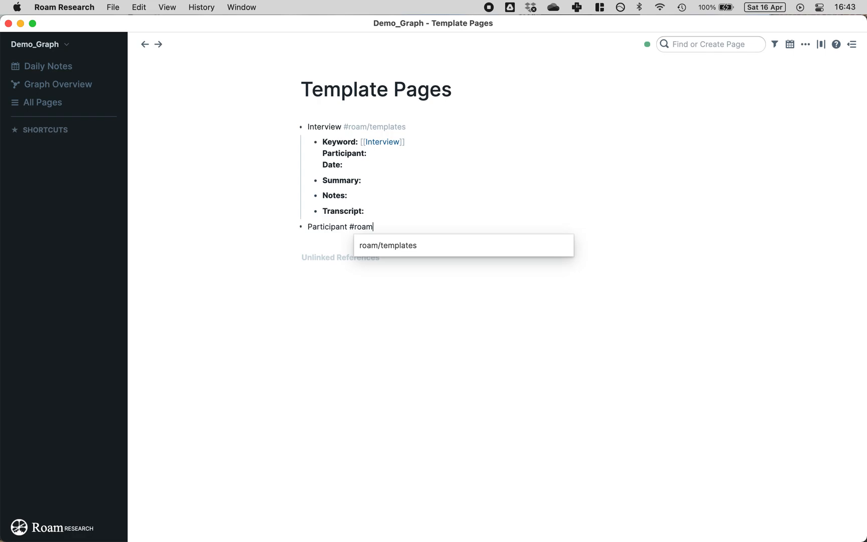
click(394, 248)
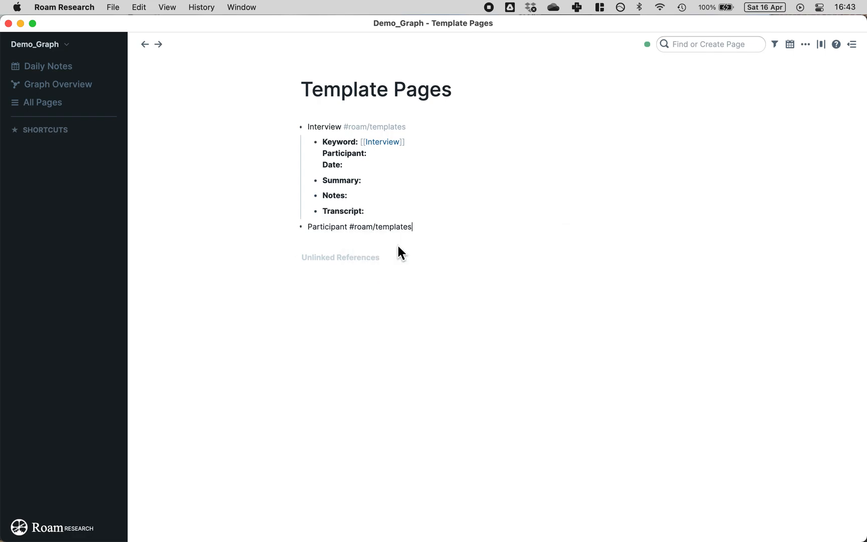
key(Return)
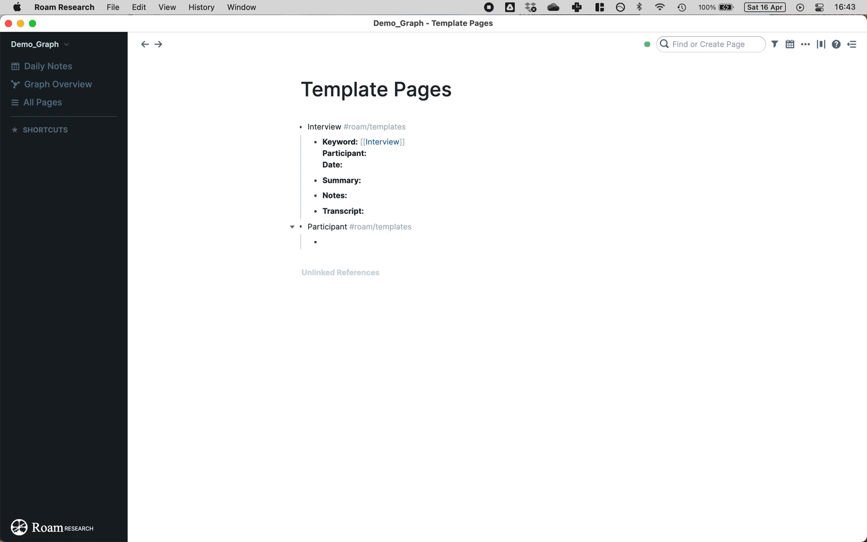
text(**Keyword:** [[Participant]] **Role:** **Location:**  **Referred by:** **Reason for contact:**  **Notes:**  **Questions:**)
key(Escape)
Step: Split the pasted fields into bullets, giving Notes and Questions their own bullets without blank lines
click(341, 277)
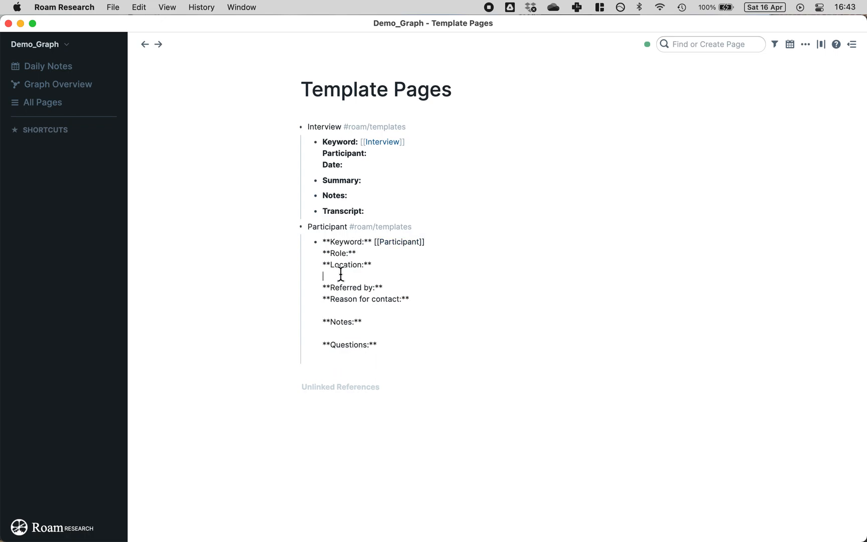
key(Return)
key(Delete)
click(328, 303)
key(BackSpace)
key(Return)
key(Delete)
click(371, 315)
key(Return)
key(Delete)
click(264, 238)
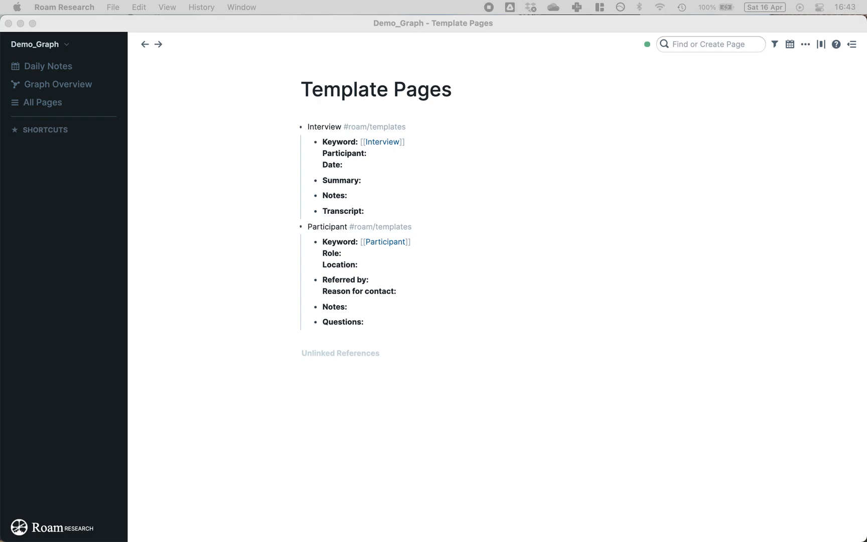
Step: Start a new top-level 'Document #roam/templates' block after the Participant template
click(423, 329)
click(393, 323)
key(Return)
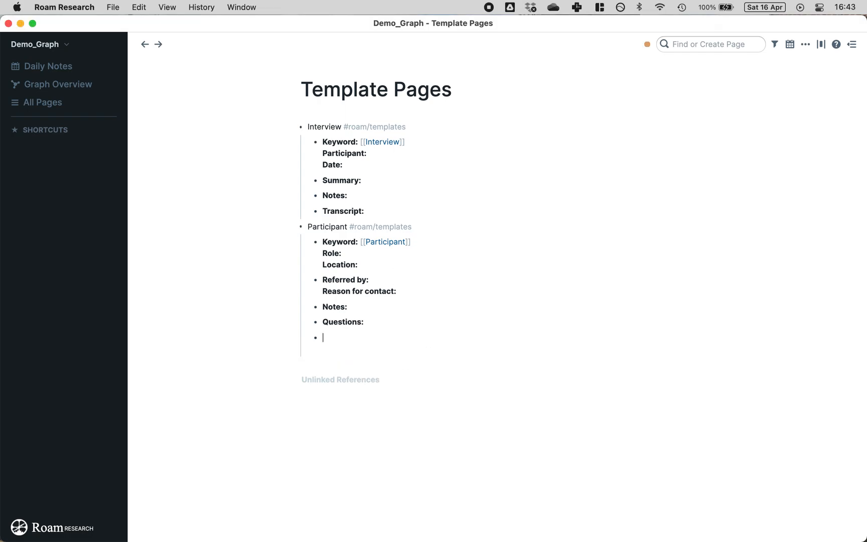
key(shift+Tab)
text(Document #ro)
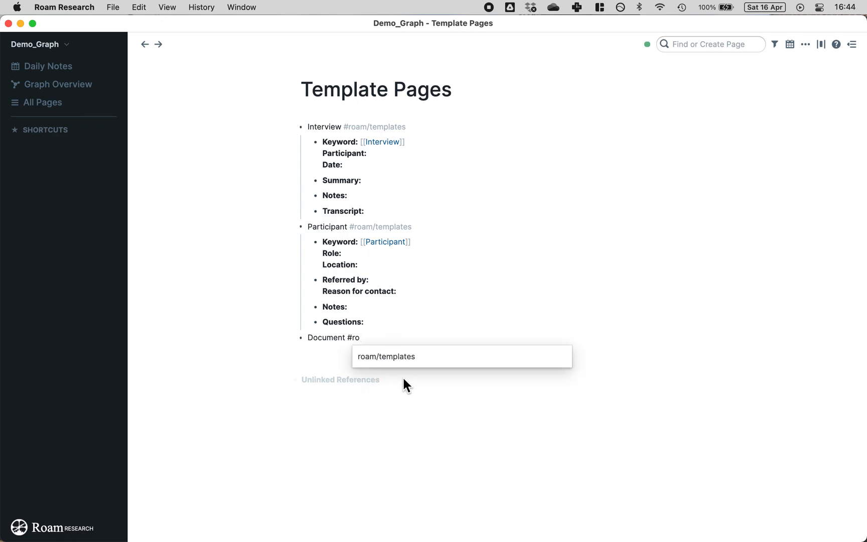
click(418, 356)
Step: Paste the Document template fields as one indented block under Document, trimming trailing empty lines
key(Return)
key(Tab)
text(*Keyword:** [[Document]] *Source:** *Short Description:** *Source Document:** *Date Produced:** *Date Accessed:** *Additional Details:** *Notes:**)
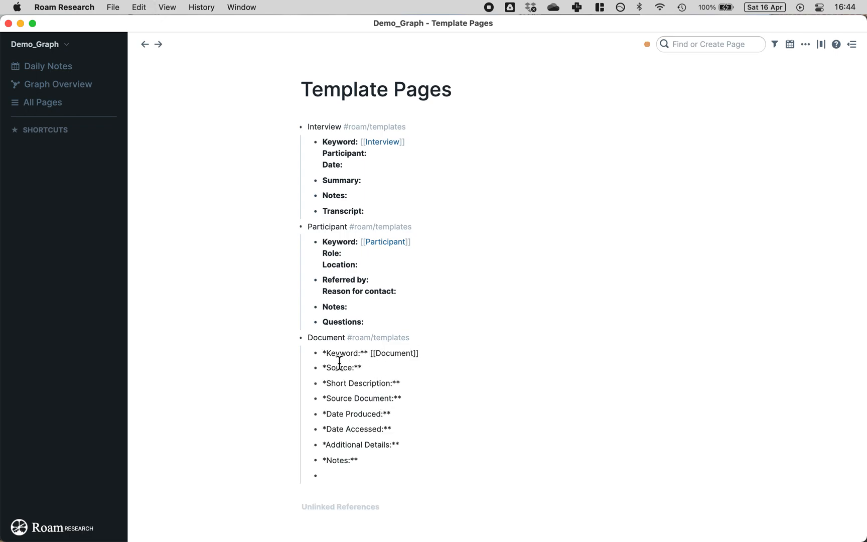
key(super+z)
text(**Keyword:** [[Document]] **Source:** **Short Description:**  **Source Document:** **Date Produced:** **Date Accessed:** **Additional Details:**  **Notes:**)
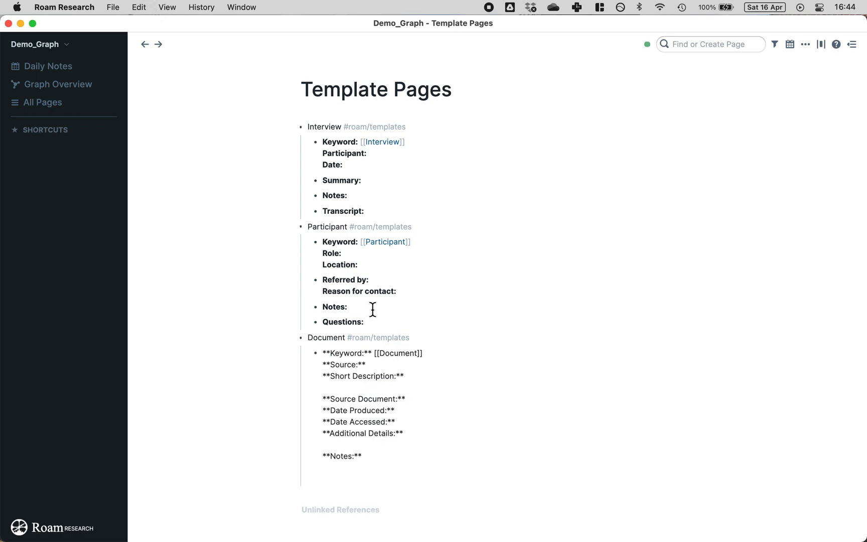
key(BackSpace)
key(BackSpace)
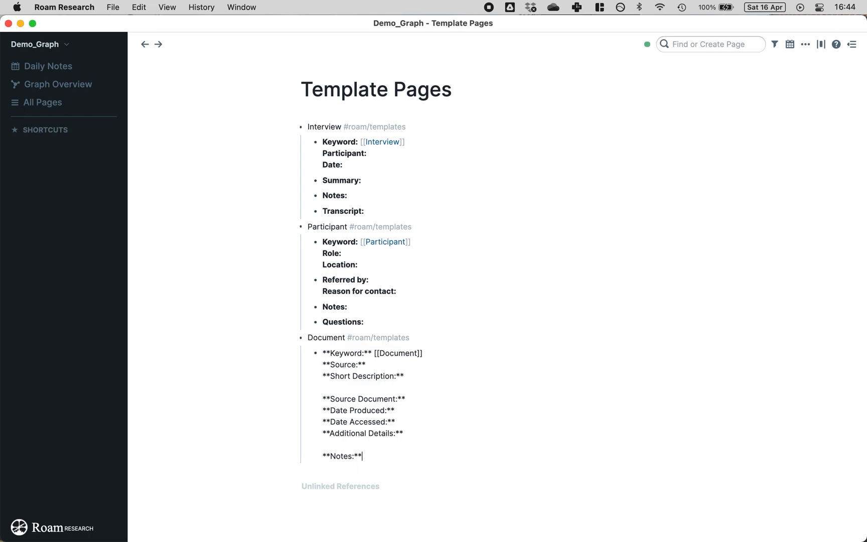
key(Return)
key(shift+Tab)
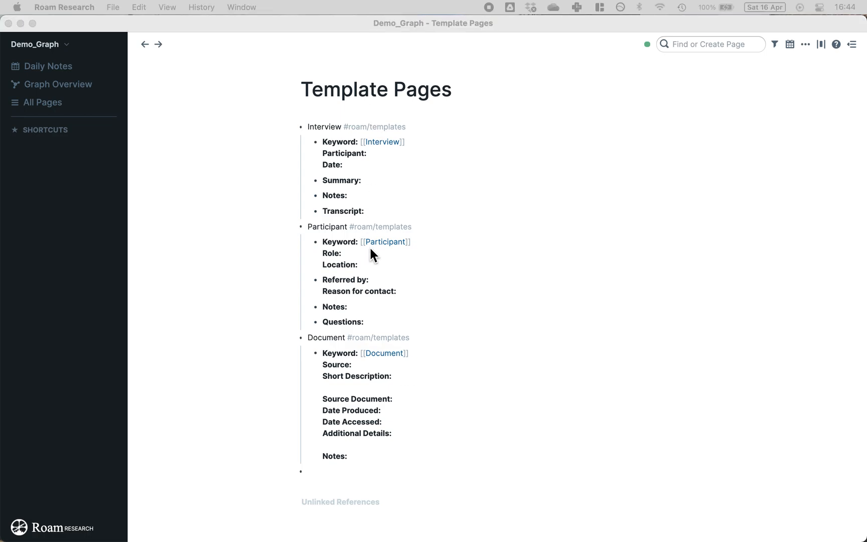
Step: Create a top-level 'Meetings' bullet with an indented child bullet beneath it
click(341, 469)
text(Meeting)
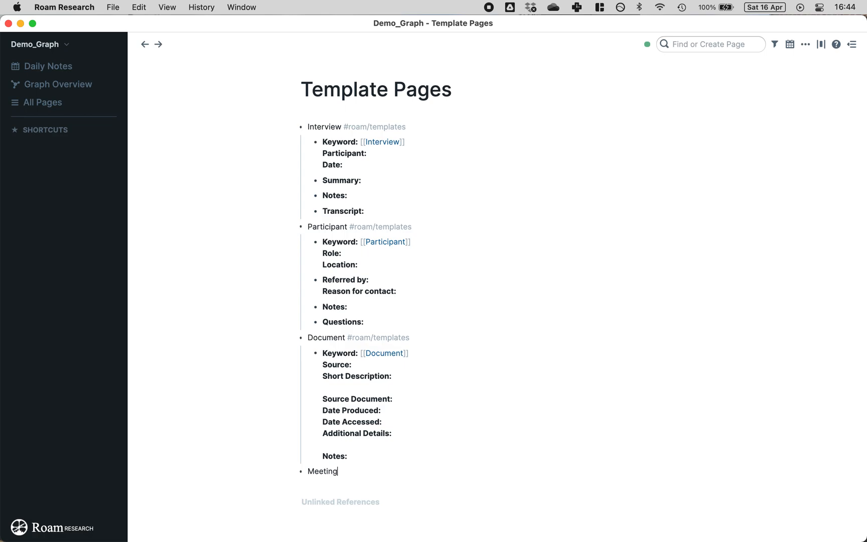
key(BackSpace)
text(s#)
key(BackSpace)
key(Return)
key(Tab)
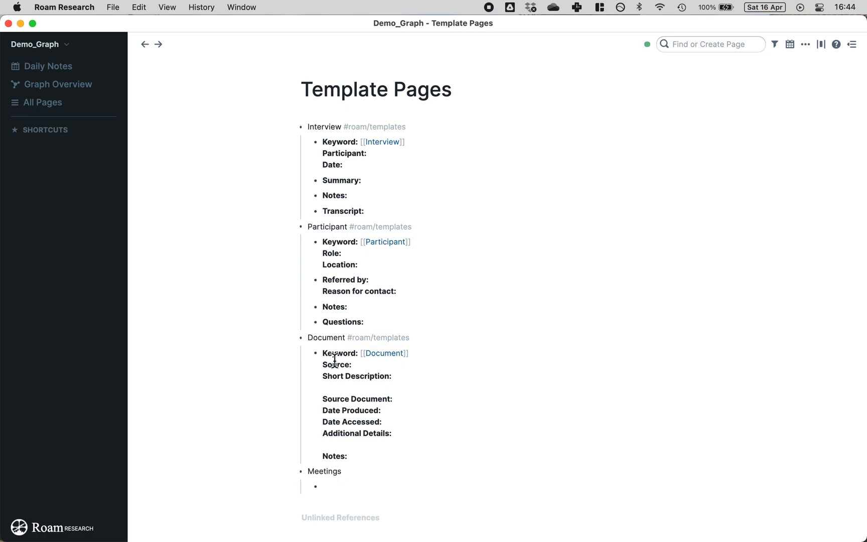
scroll(356, 283, down, 1)
scroll(356, 283, down, 1)
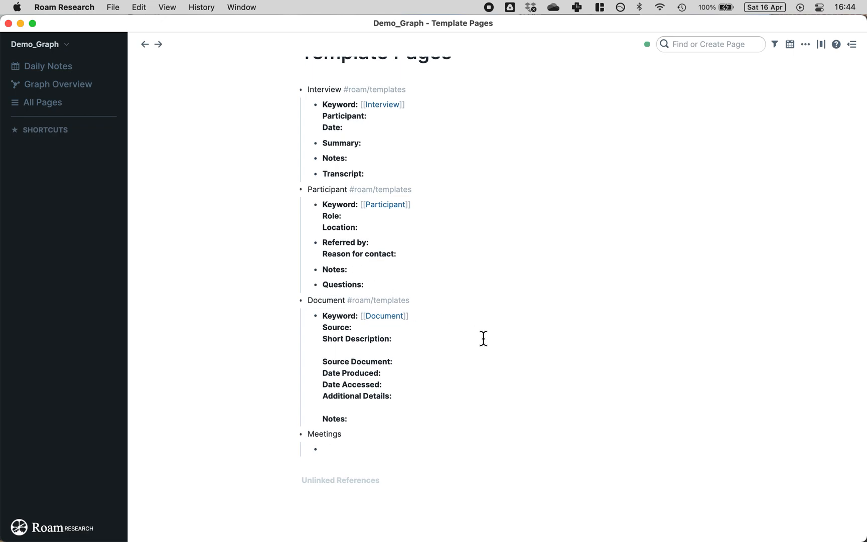
scroll(484, 338, up, 1)
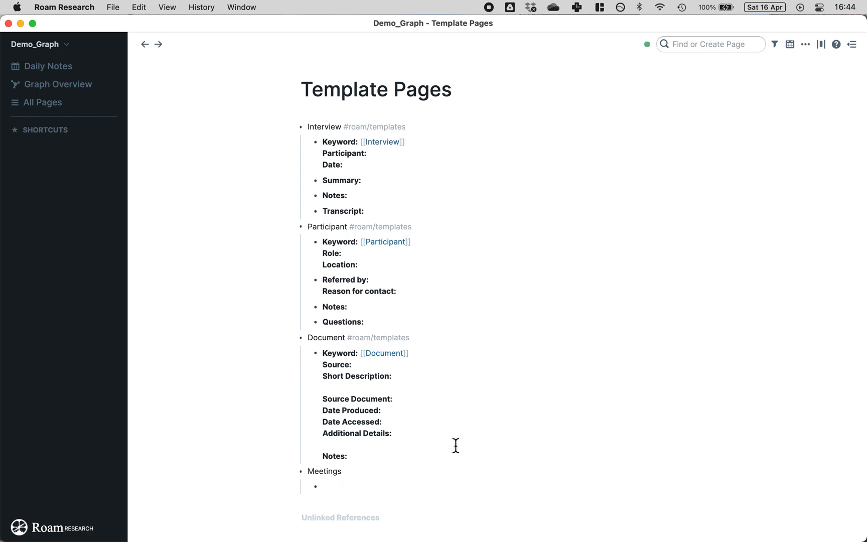
scroll(416, 490, down, 1)
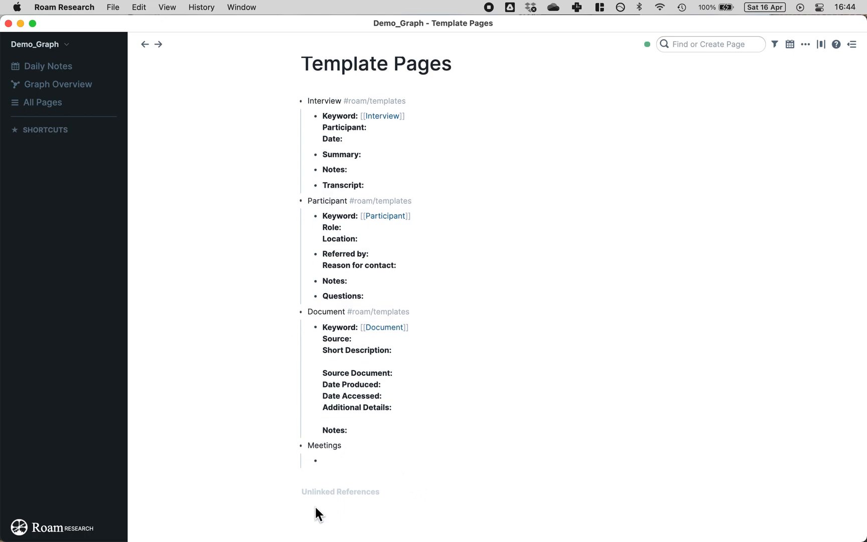
scroll(382, 471, down, 1)
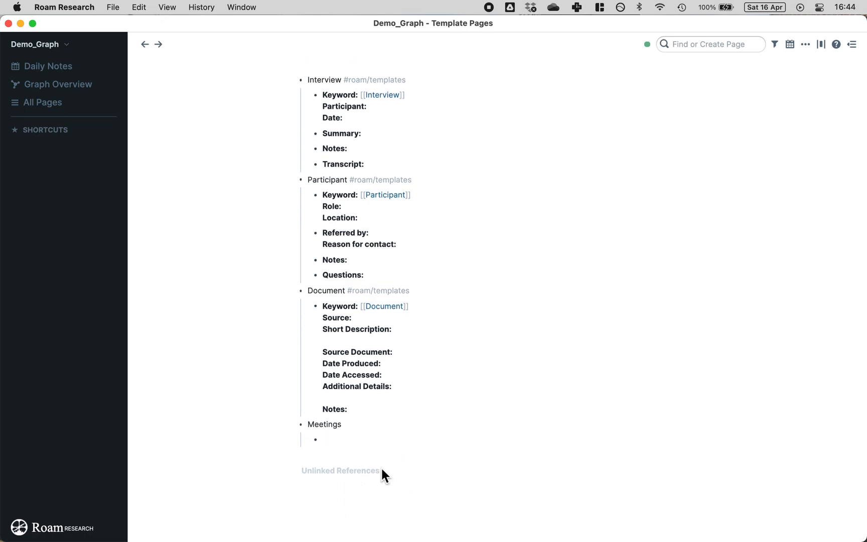
scroll(382, 470, up, 2)
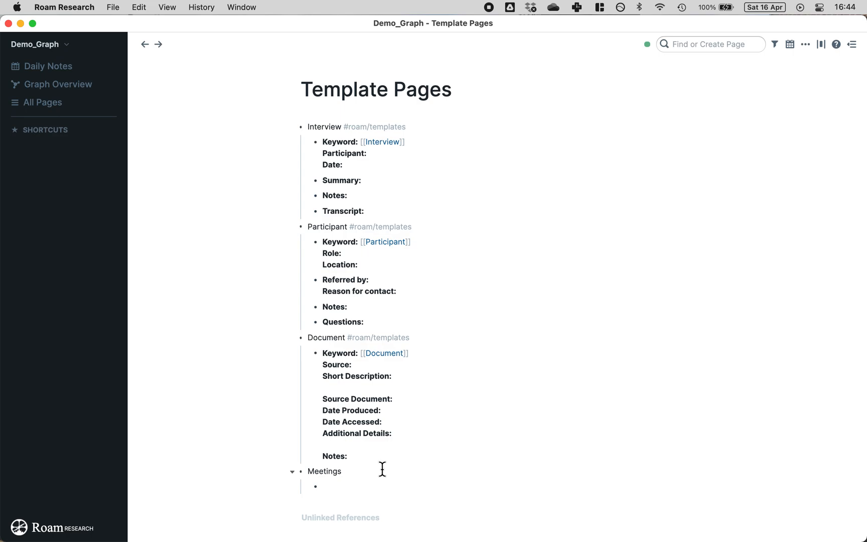
Step: Add 'Union meeting' and 'Southwester Division meeting' entries tagged #roam/templates under Meetings
text(Union meeting #ro)
click(410, 502)
key(Return)
text(South Wes)
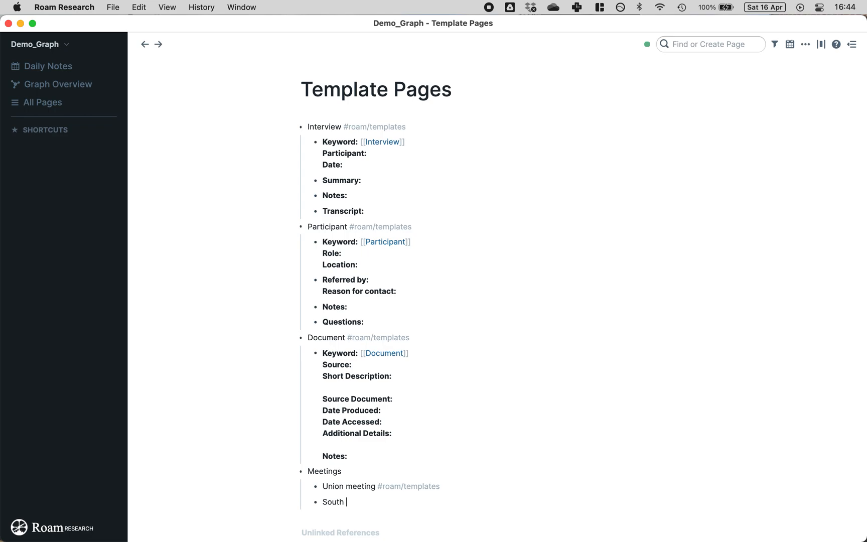
key(BackSpace)
key(BackSpace)
key(BackSpace)
key(BackSpace)
text(wester Dvision)
key(BackSpace)
key(BackSpace)
key(BackSpace)
key(BackSpace)
key(BackSpace)
key(BackSpace)
text(ivision meeting #r)
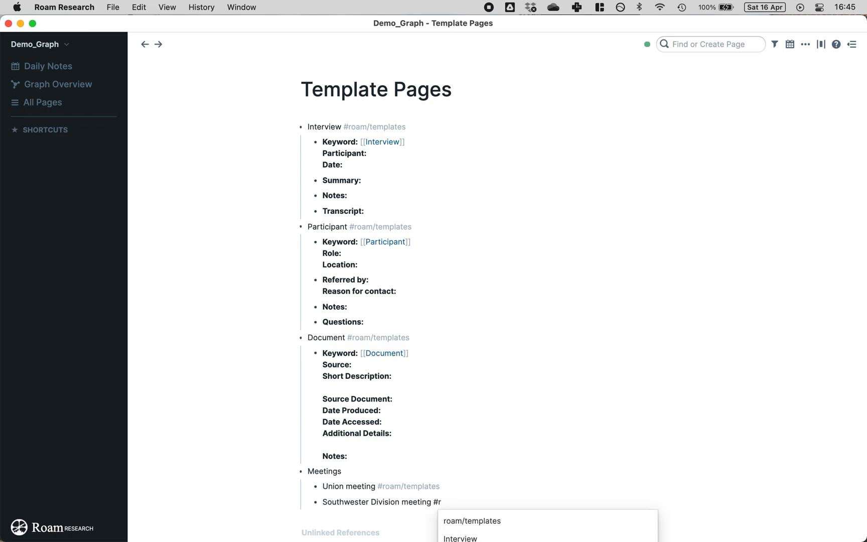
key(Return)
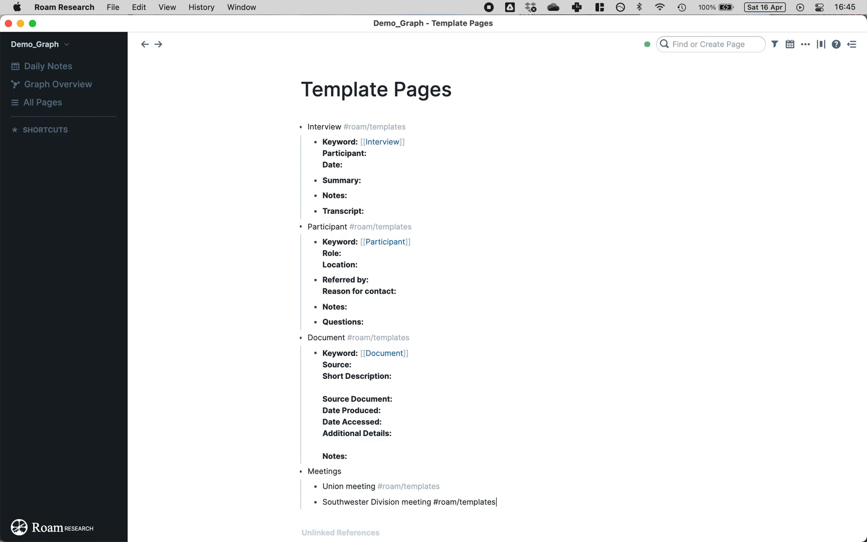
key(Return)
Step: Paste a 'Board meeting #roam/template' line and remove its leading dash so the tag renders
scroll(393, 459, down, 3)
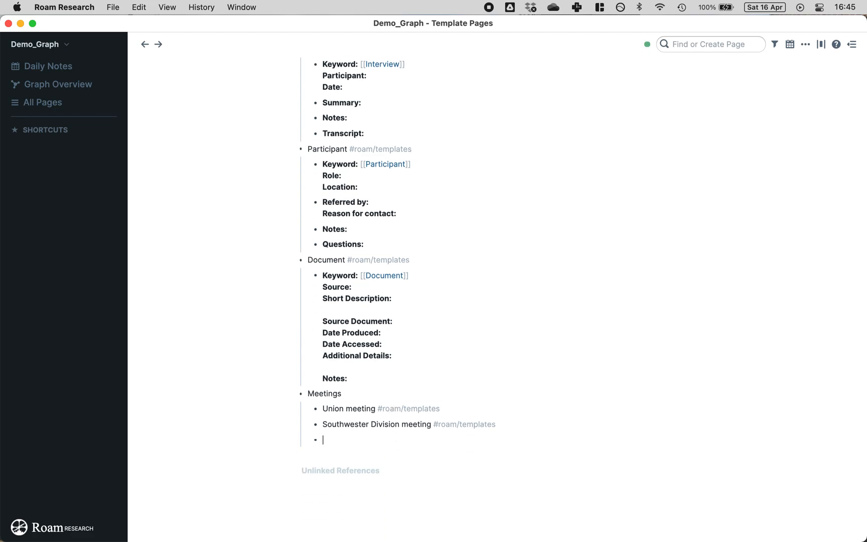
key(super+Tab)
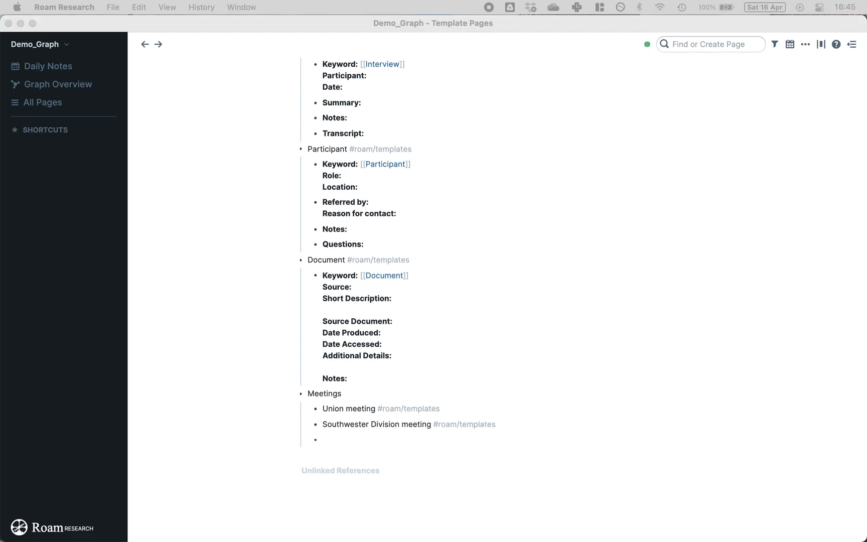
key(super+Tab)
text(- Board meeting #roam/template)
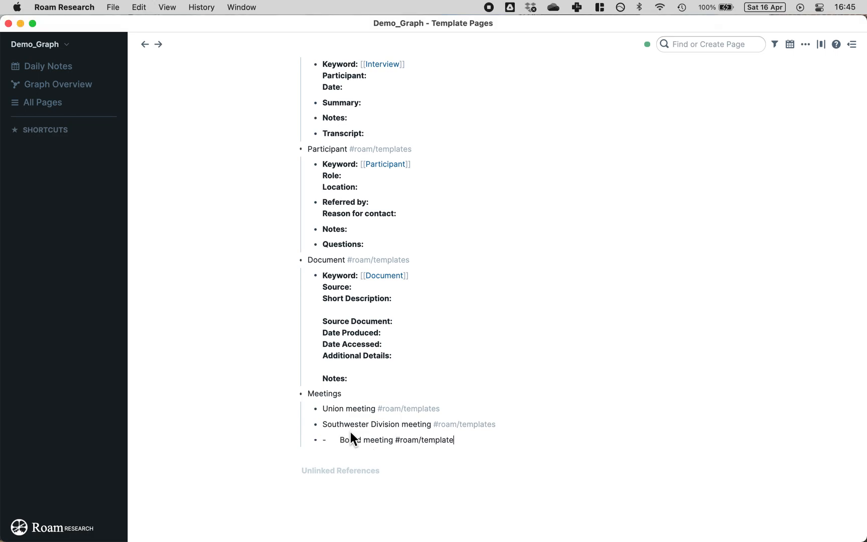
click(339, 439)
key(BackSpace)
key(BackSpace)
key(BackSpace)
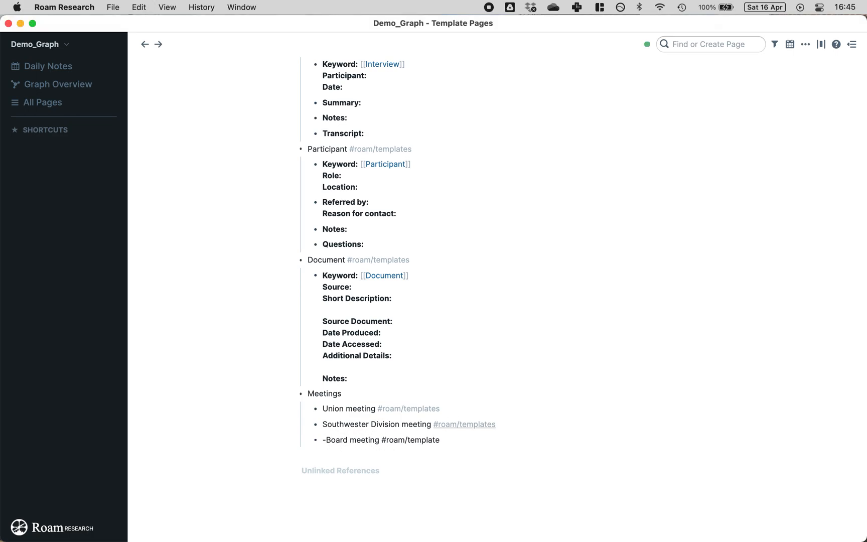
click(271, 360)
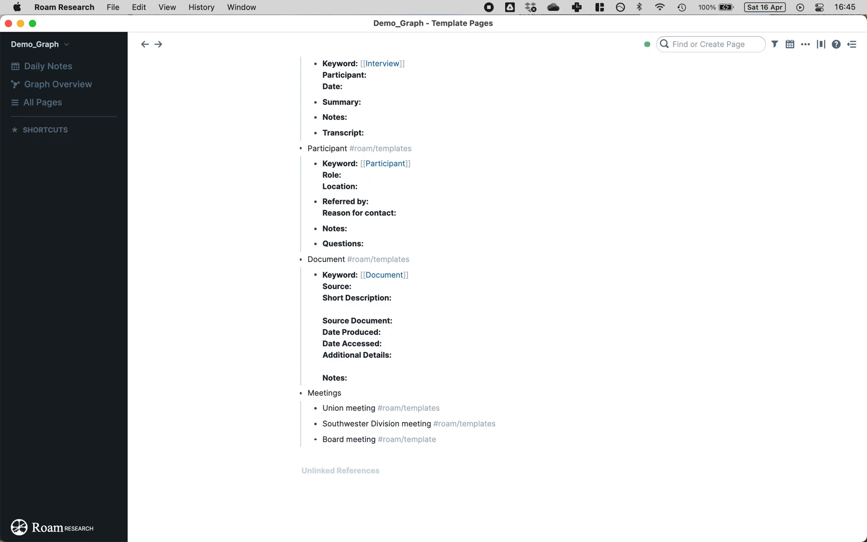
Step: Paste the Keyword, Type, Date, Attendees and Notes fields into an indented bullet under Board meeting
scroll(422, 194, up, 2)
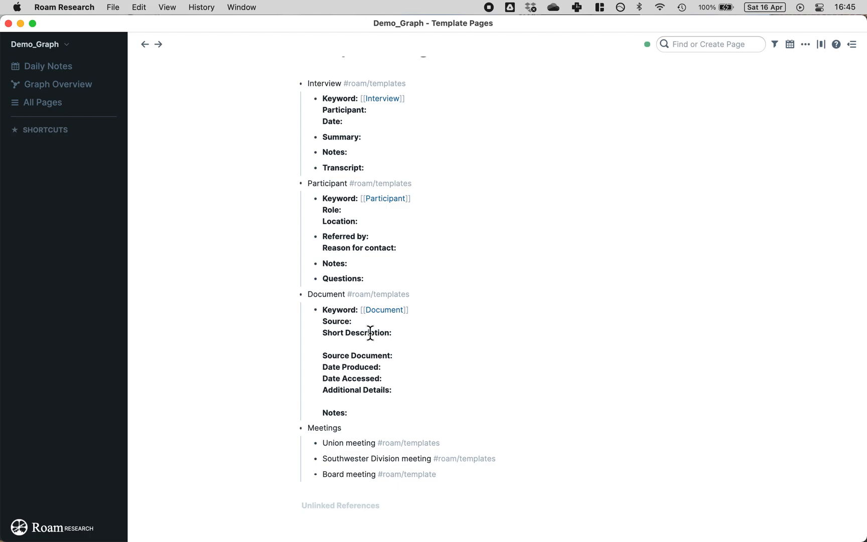
scroll(359, 337, up, 2)
scroll(456, 441, down, 2)
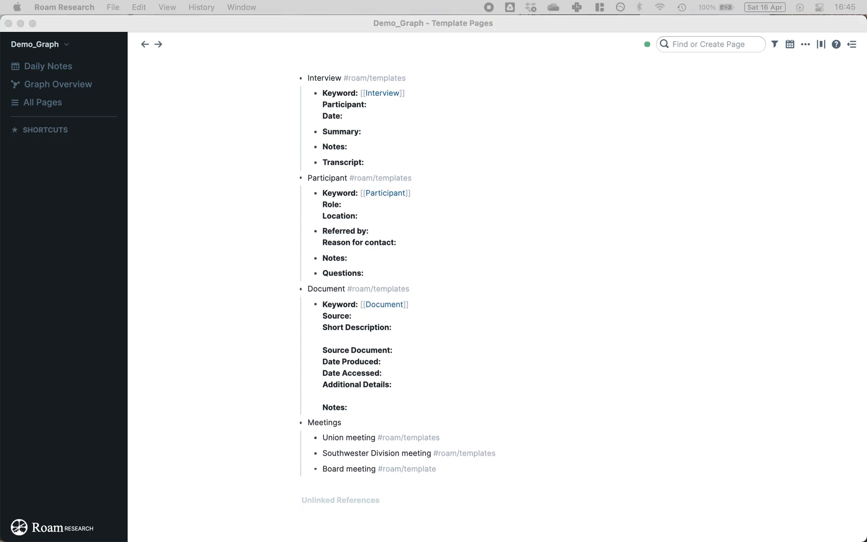
click(459, 468)
click(459, 468)
key(Return)
key(Tab)
text(**Keyword:** [[Meeting]] **Type:** [[Board Meeting]] **Date:** **Attendees:** **Notes:**)
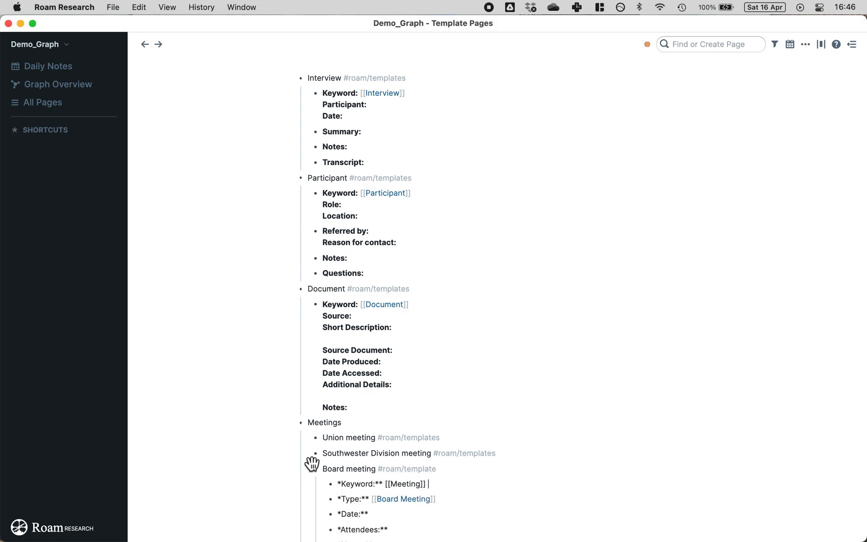
scroll(392, 483, down, 3)
key(super+z)
text(**Keyword:** [[Meeting]] **Type:** [[Board Meeting]] **Date:**  **Attendees:**  **Notes:**)
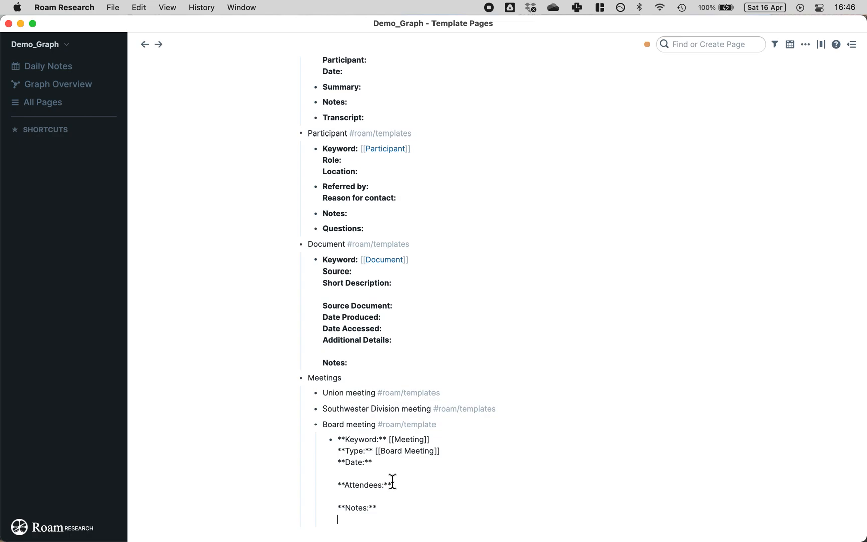
Step: Split Attendees and Notes into their own bullets, keeping Notes bold
click(337, 485)
key(BackSpace)
key(Return)
click(336, 497)
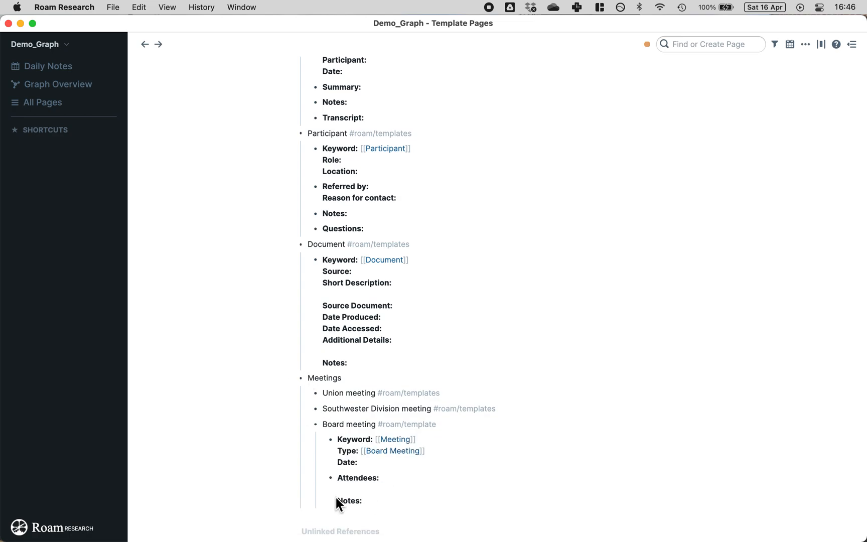
click(337, 500)
key(BackSpace)
key(BackSpace)
key(BackSpace)
key(Return)
text(**)
click(203, 429)
scroll(416, 373, up, 1)
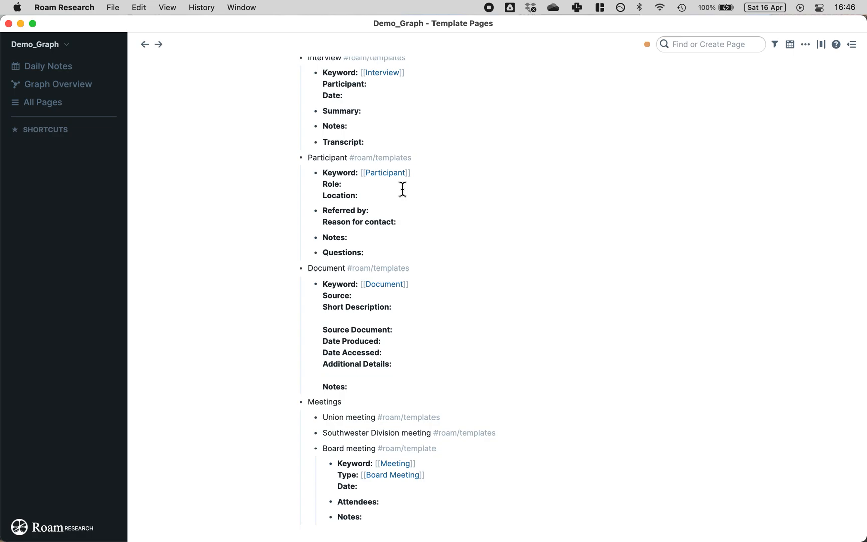
Step: Fix the 'Southwester' typo so the Meetings entry reads 'Southwestern Division meeting'
scroll(420, 212, up, 3)
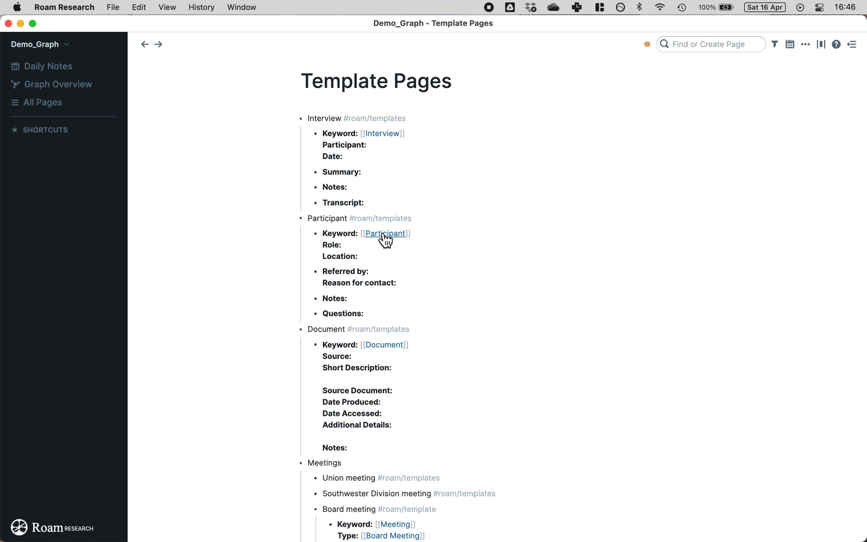
scroll(402, 235, down, 2)
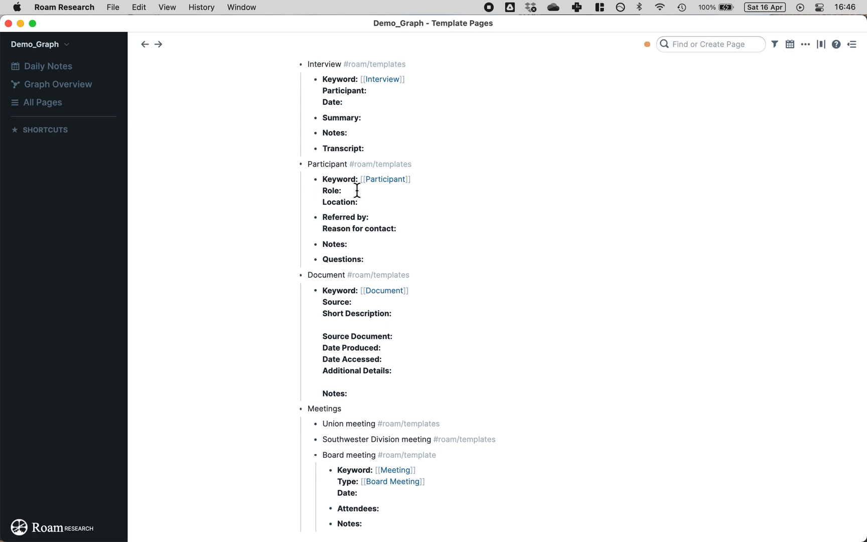
click(360, 201)
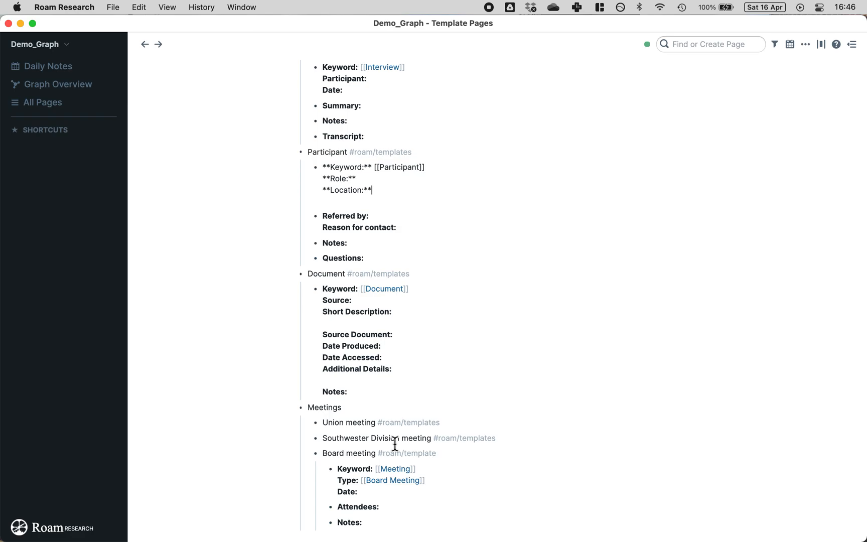
click(368, 438)
key(BackSpace)
text(n)
click(472, 366)
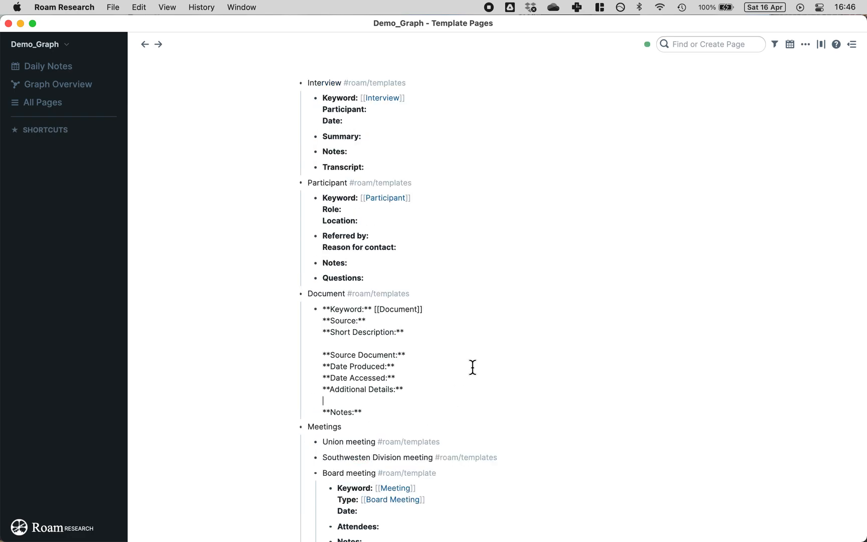
click(368, 457)
text(r)
click(188, 239)
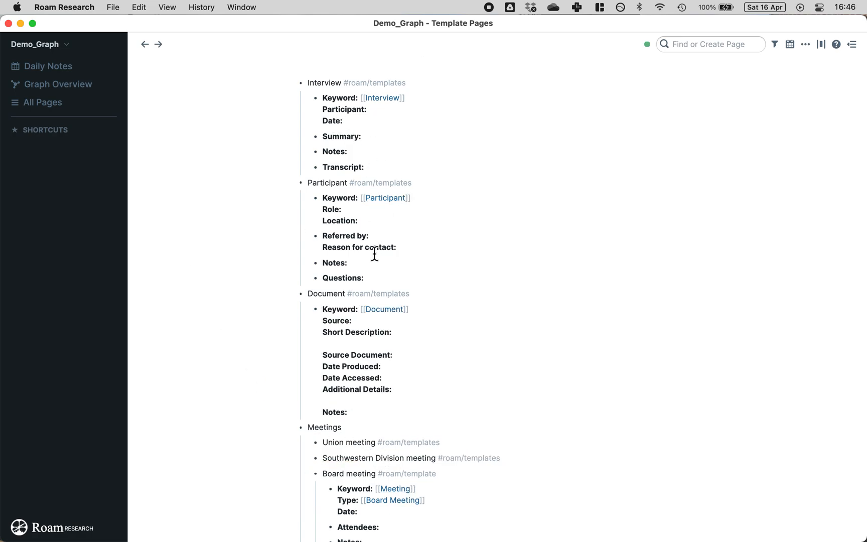
scroll(374, 253, up, 1)
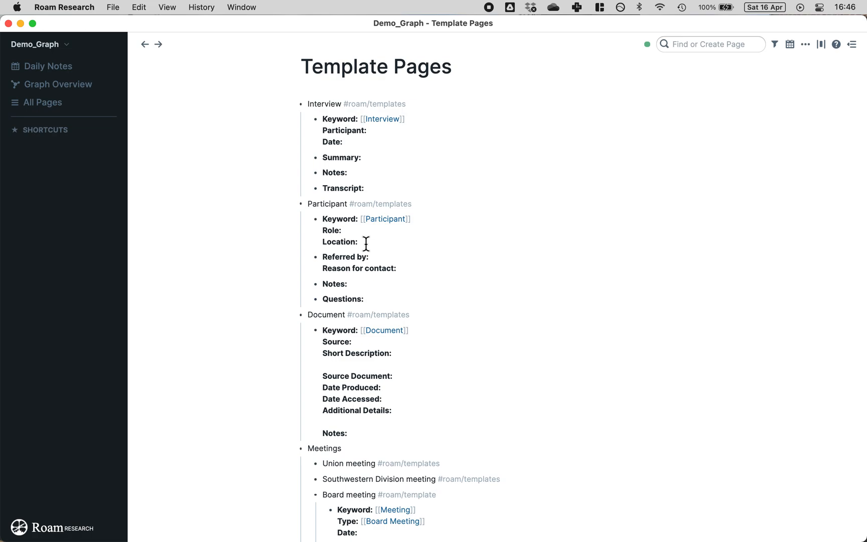
scroll(365, 244, down, 1)
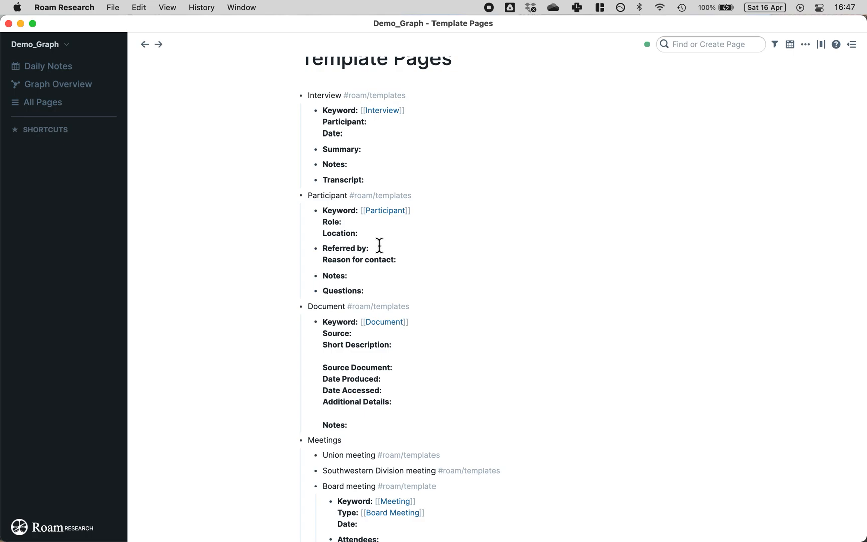
click(379, 246)
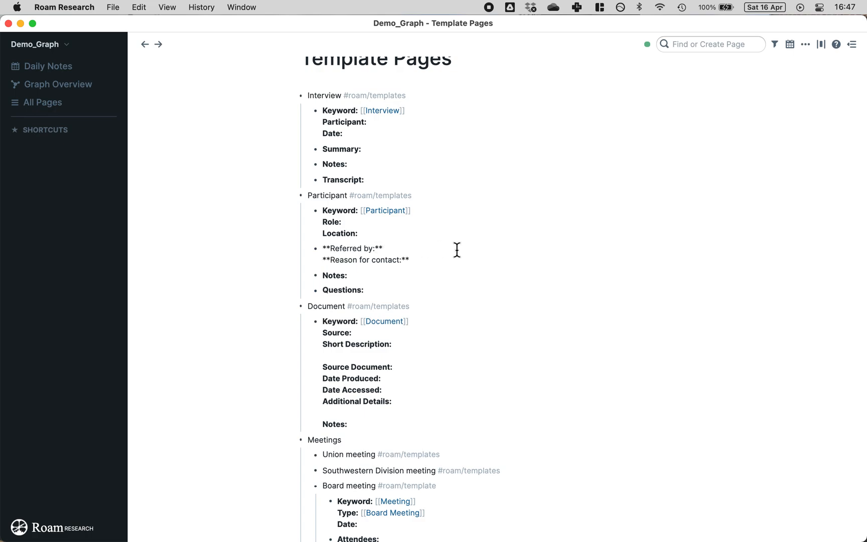
click(213, 256)
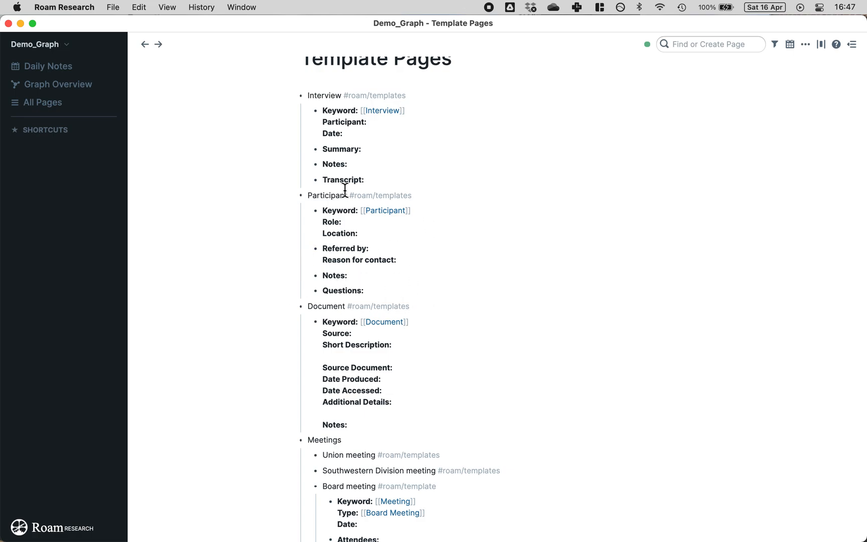
click(373, 290)
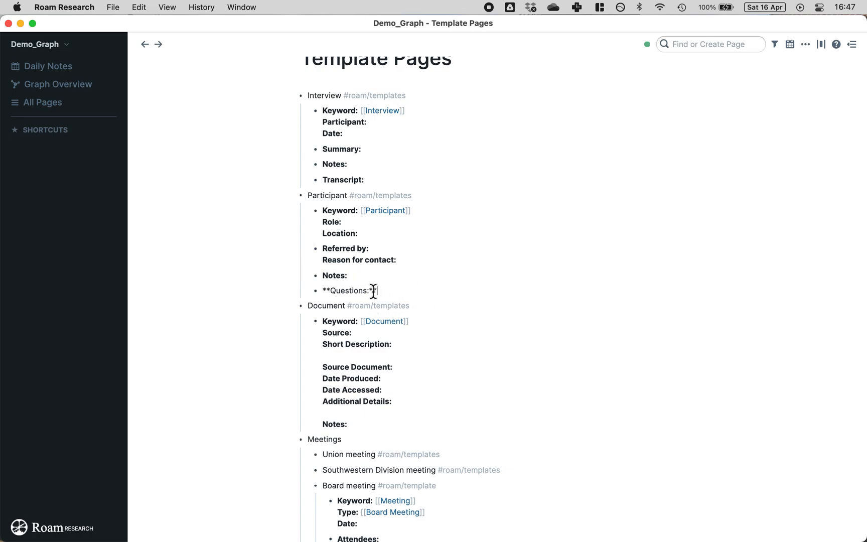
click(162, 214)
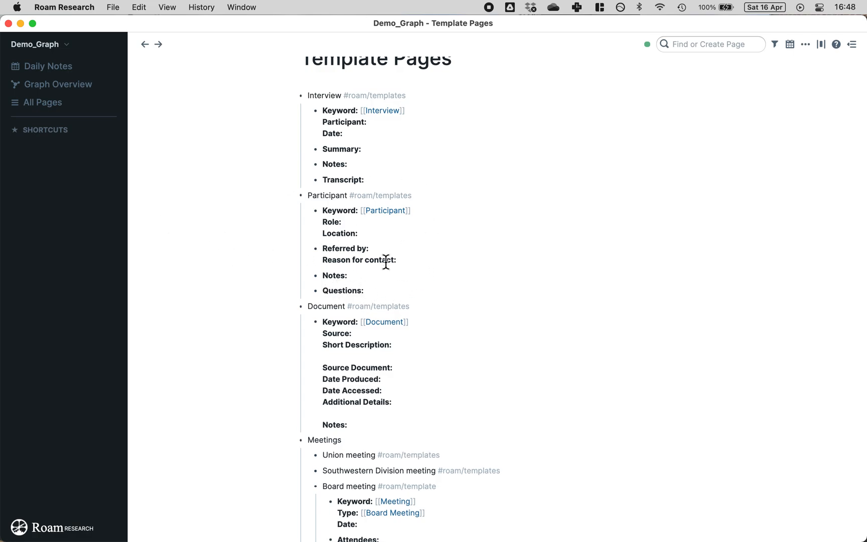
scroll(365, 292, down, 3)
scroll(365, 292, down, 2)
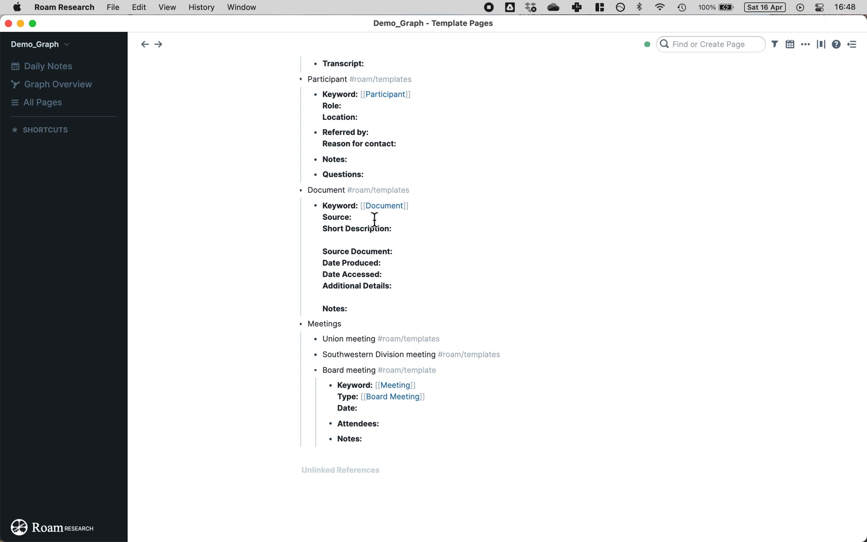
click(370, 216)
scroll(371, 216, up, 2)
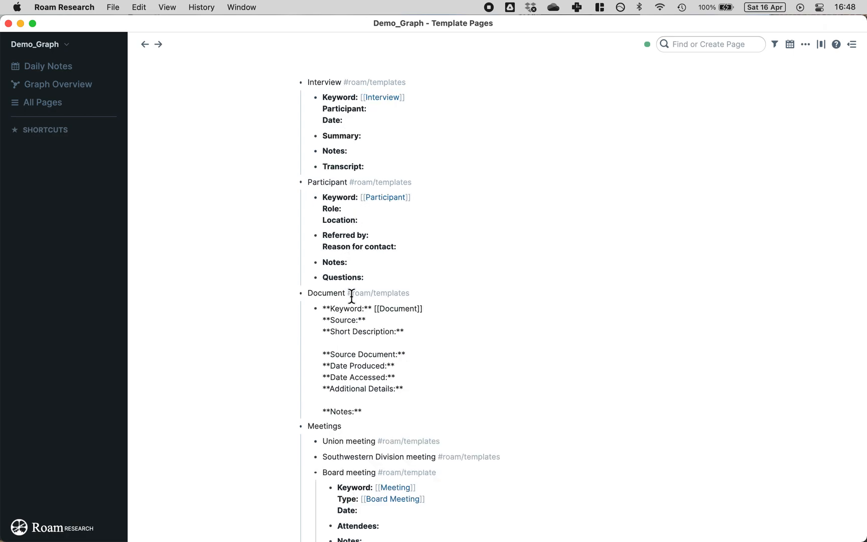
scroll(433, 327, down, 3)
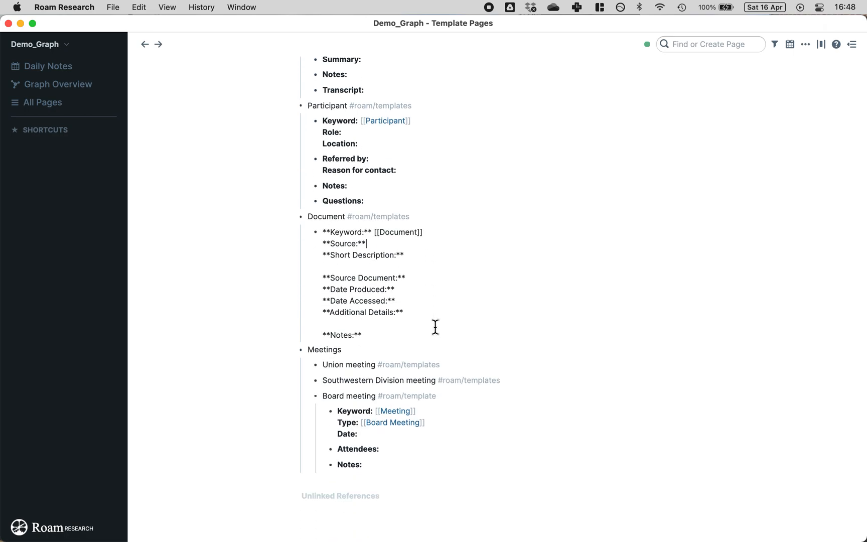
click(284, 266)
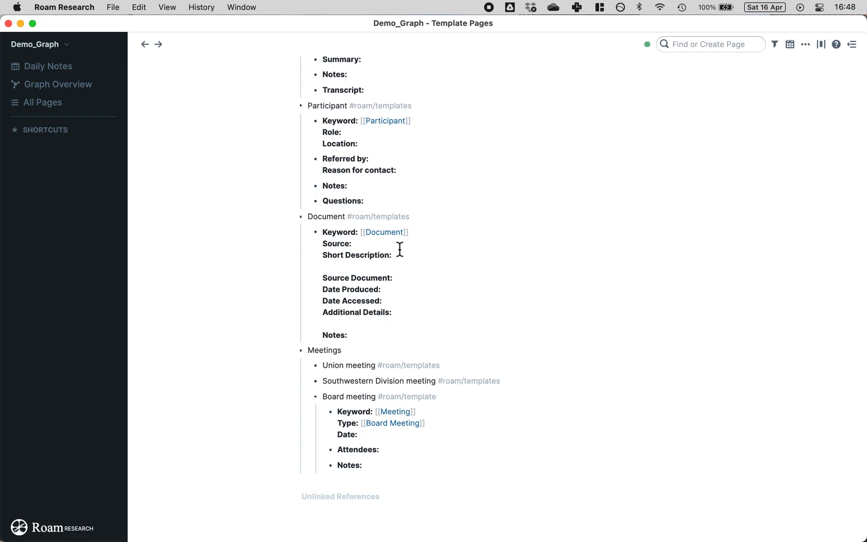
click(324, 278)
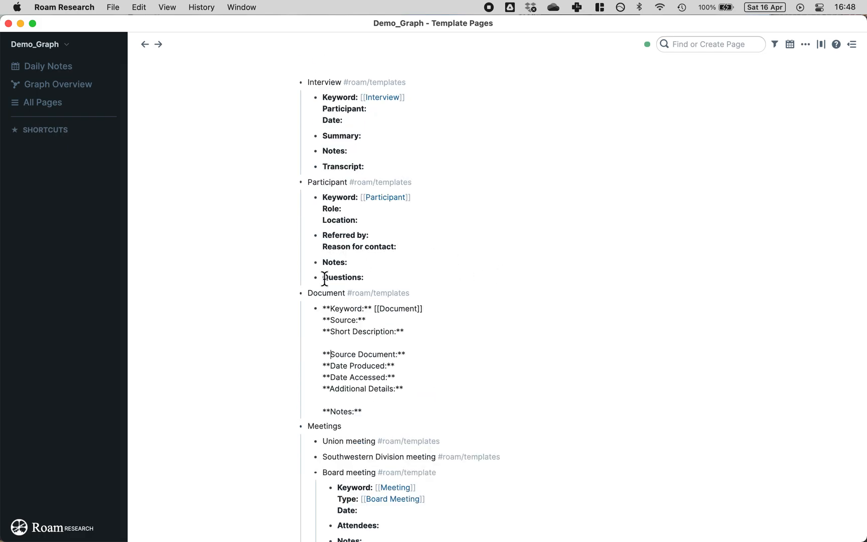
click(322, 354)
key(Return)
click(279, 341)
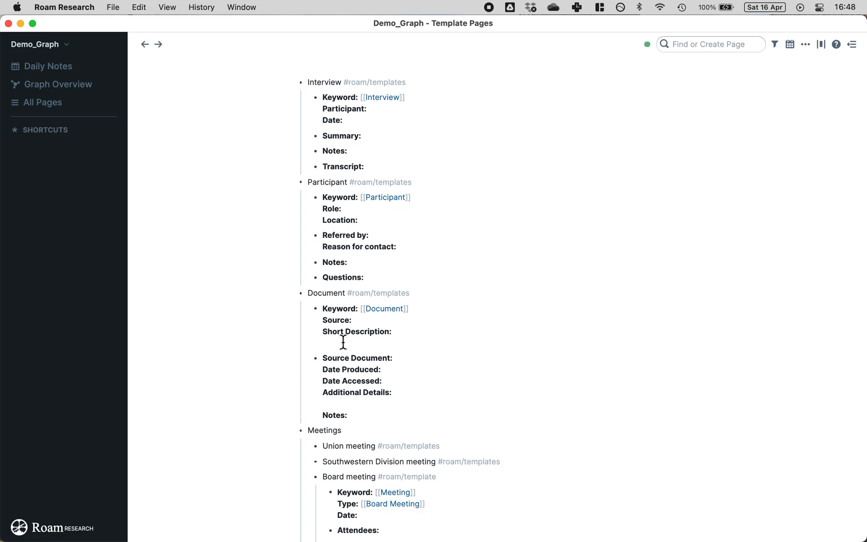
scroll(456, 347, down, 2)
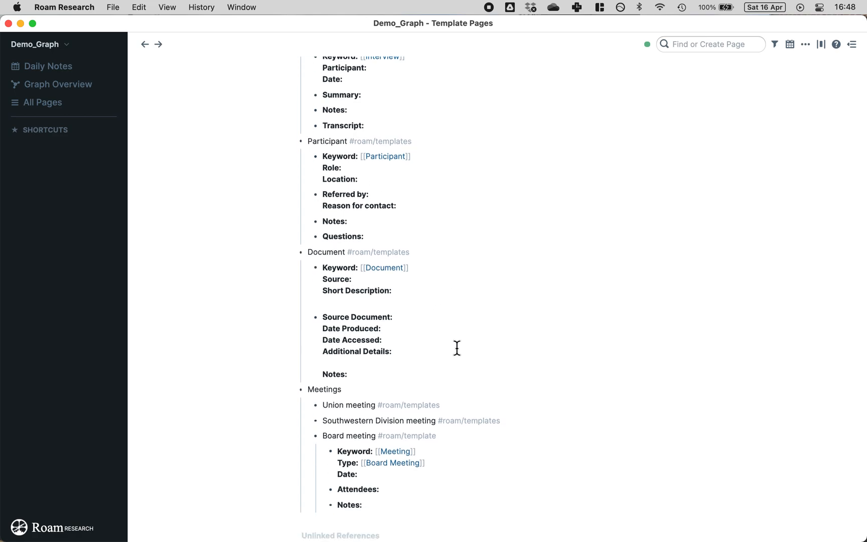
scroll(427, 325, down, 3)
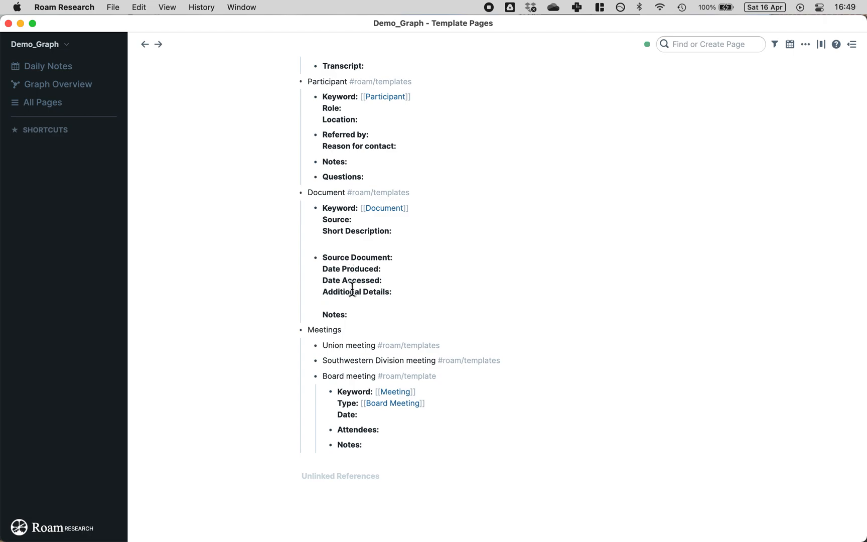
scroll(353, 289, down, 1)
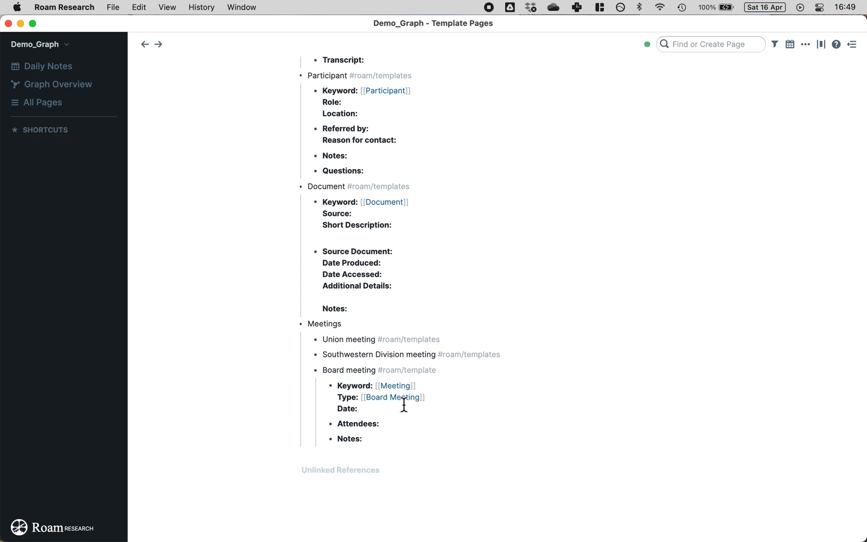
click(359, 394)
drag(374, 419, 337, 420)
key(BackSpace)
key(BackSpace)
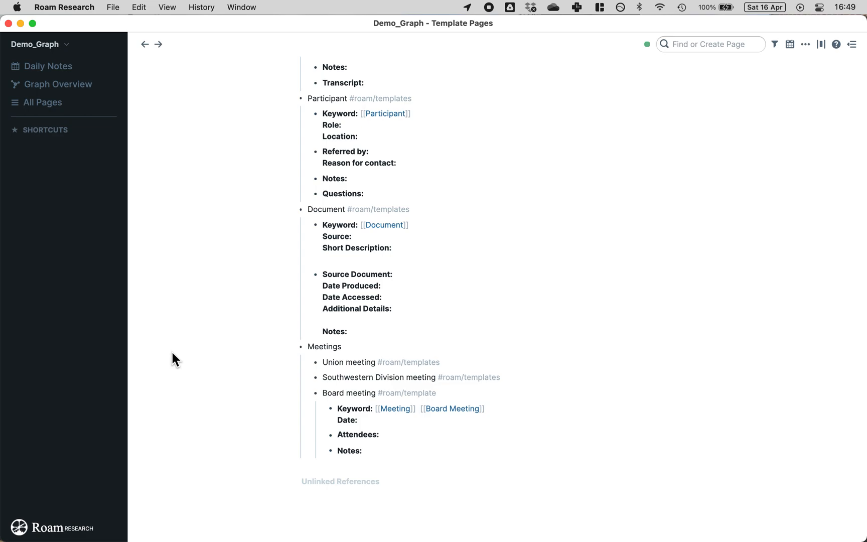
key(super+z)
click(265, 367)
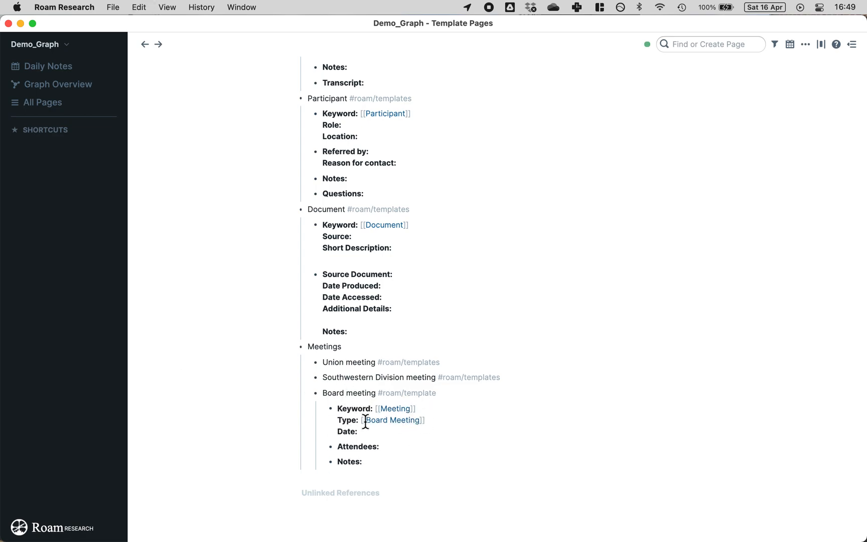
scroll(447, 423, down, 1)
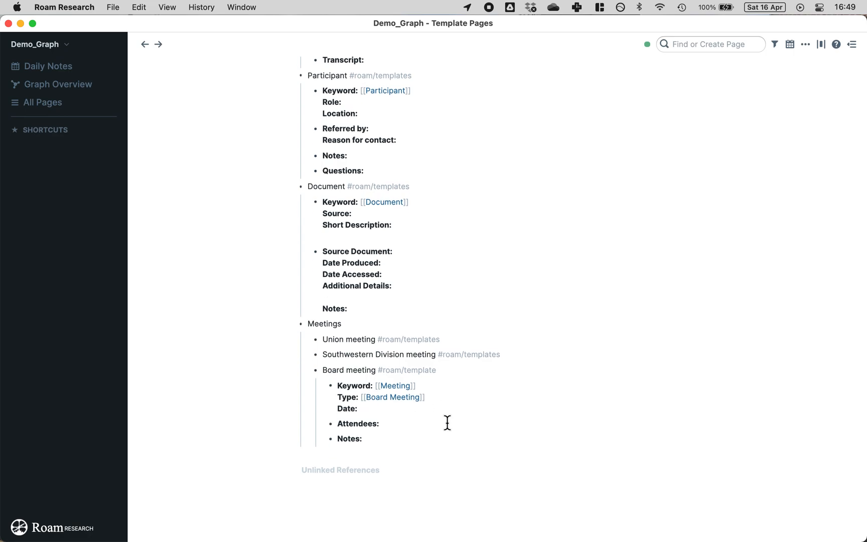
scroll(444, 419, up, 1)
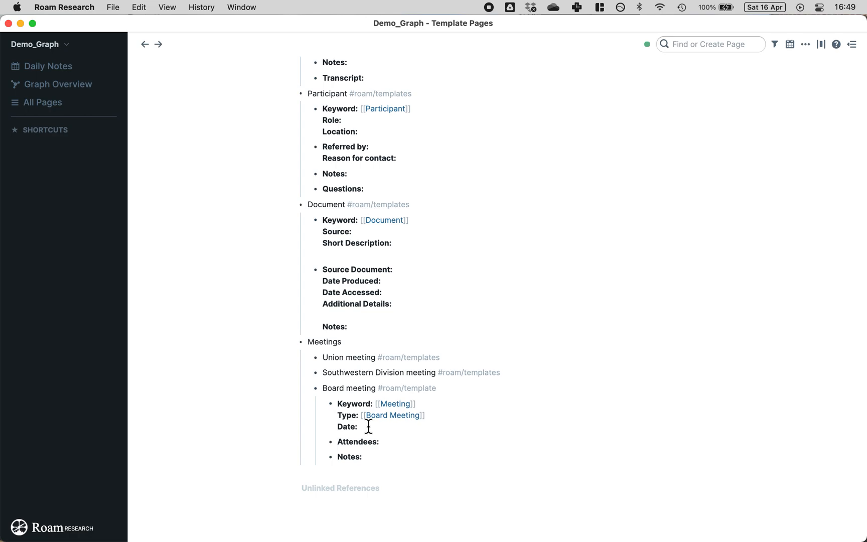
scroll(309, 402, down, 1)
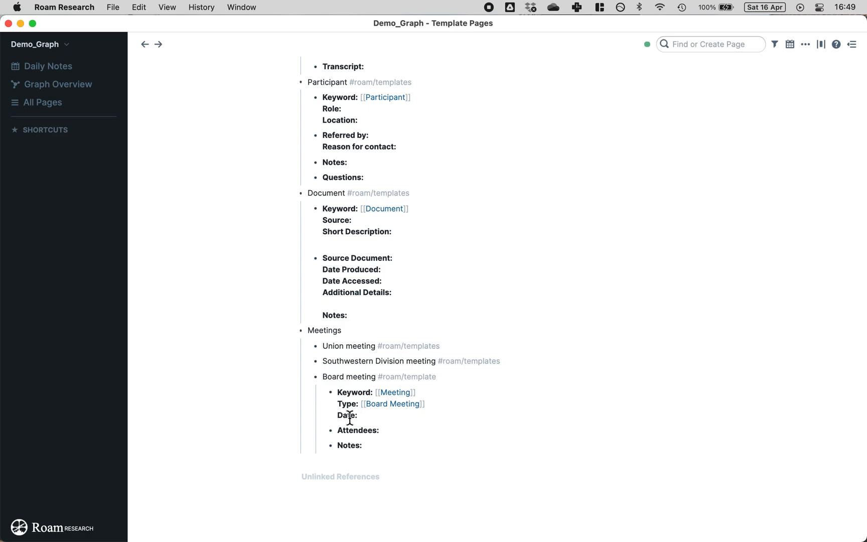
scroll(407, 420, down, 1)
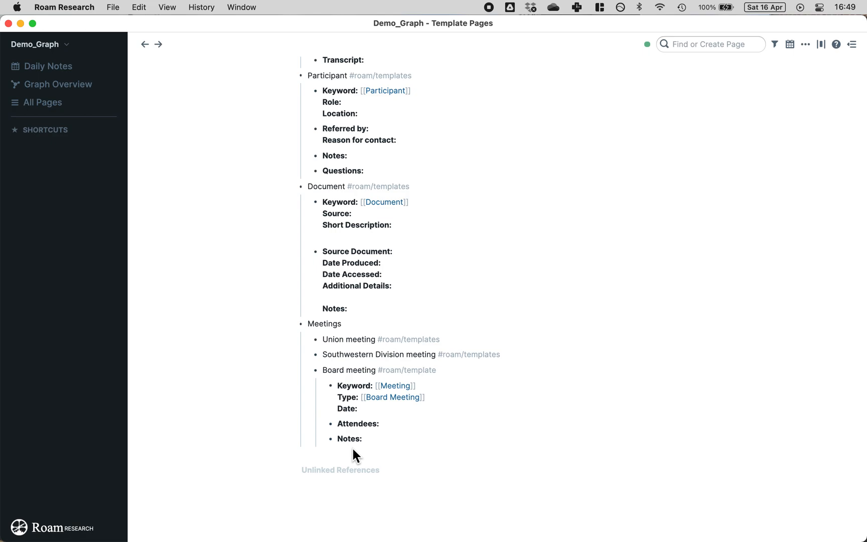
scroll(353, 448, up, 5)
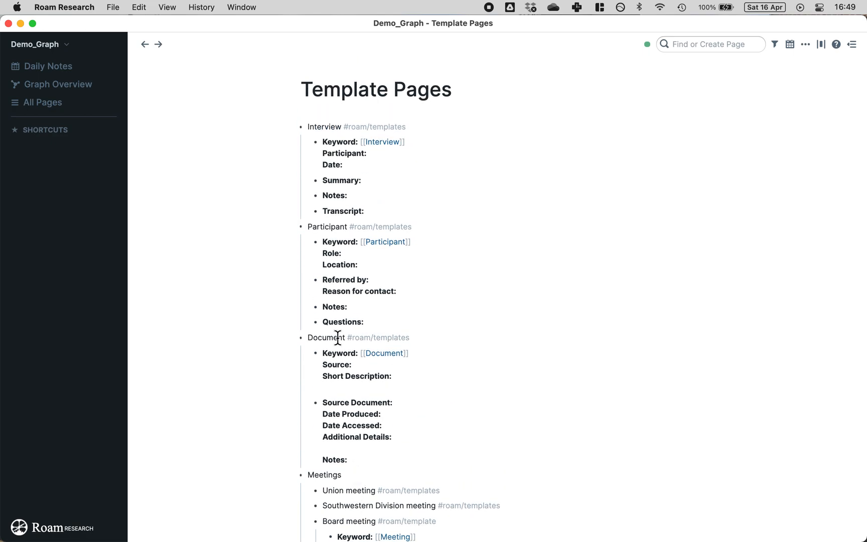
scroll(358, 234, down, 2)
scroll(351, 449, down, 1)
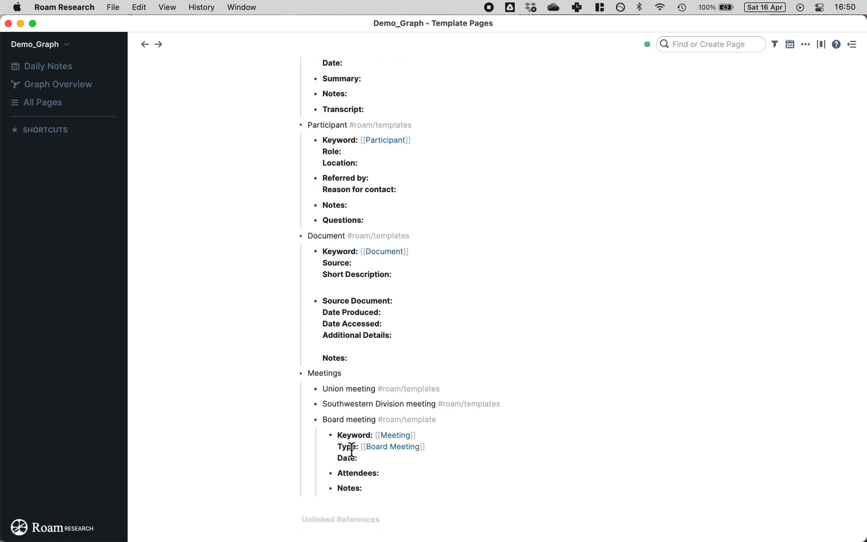
scroll(374, 184, up, 1)
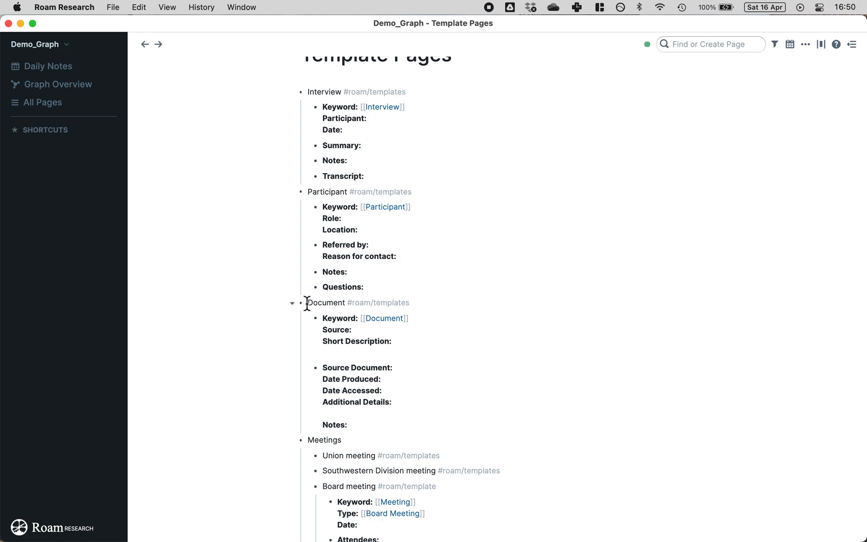
scroll(343, 300, down, 3)
scroll(343, 301, up, 4)
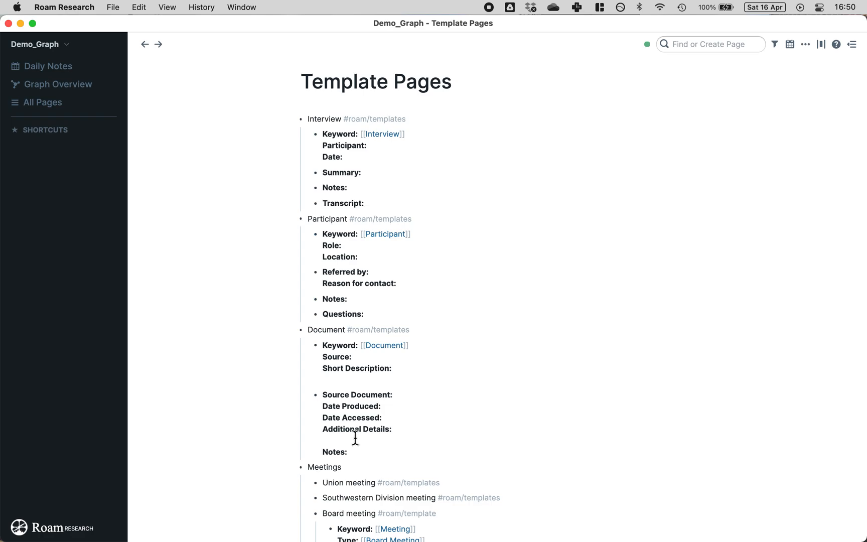
scroll(426, 463, down, 3)
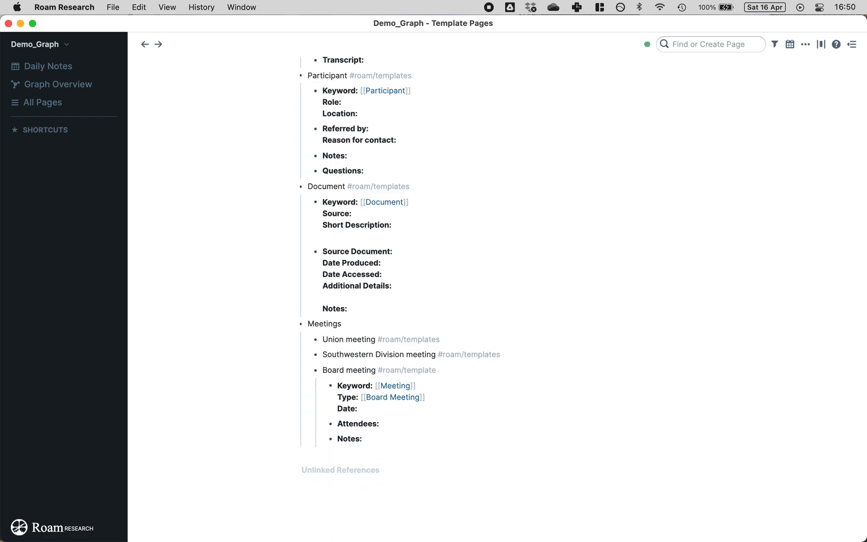
scroll(446, 288, up, 3)
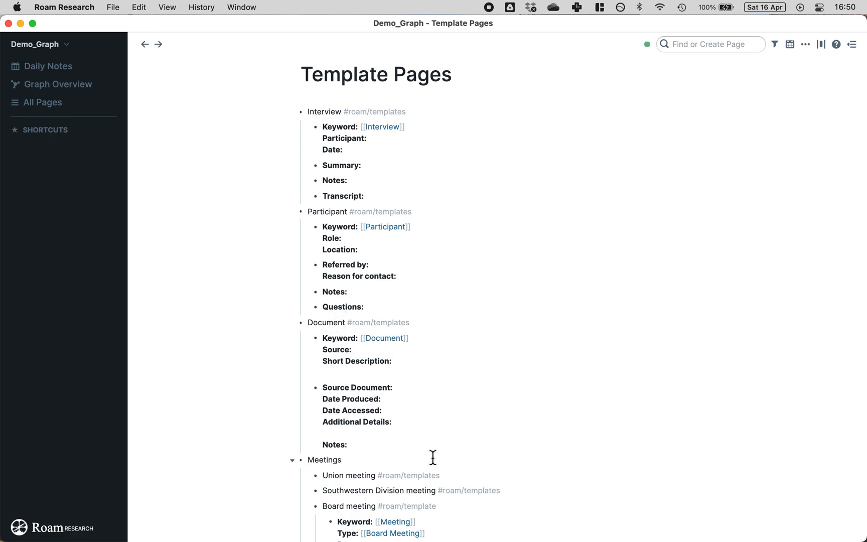
scroll(433, 461, down, 3)
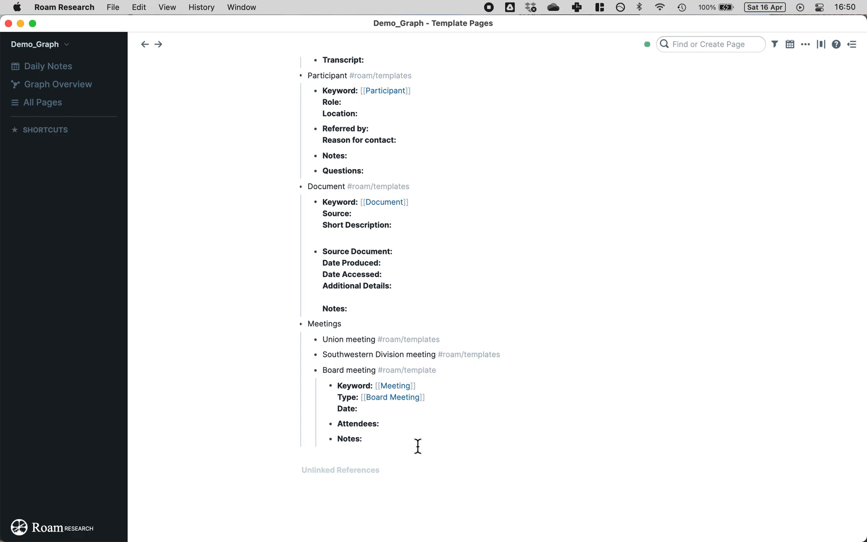
Step: Add an empty bullet below Board meeting's Notes and remove the #roam/templates tags from the meeting items
click(417, 445)
key(Return)
text(;;)
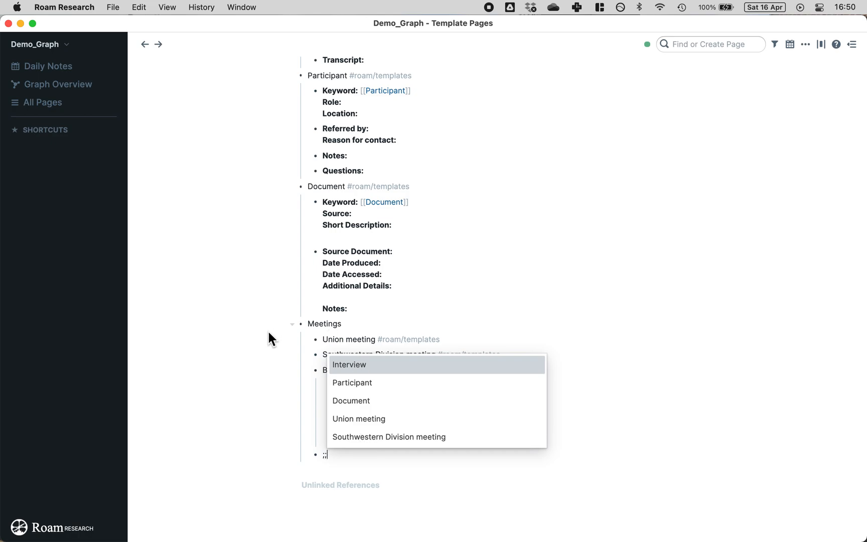
key(Escape)
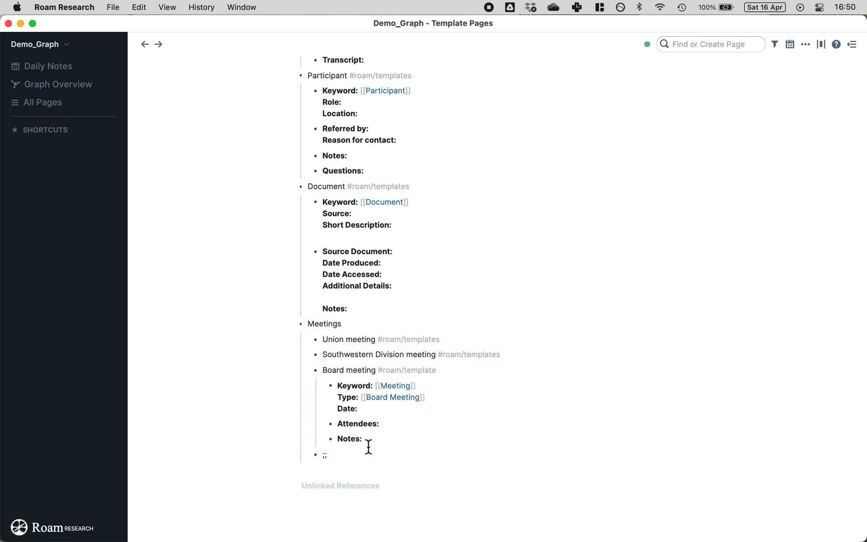
key(BackSpace)
key(BackSpace)
drag(525, 358, 377, 338)
key(BackSpace)
key(BackSpace)
Step: Try the ;; template suggestions in the empty bullet under Meetings, filtering by 'b'
click(345, 454)
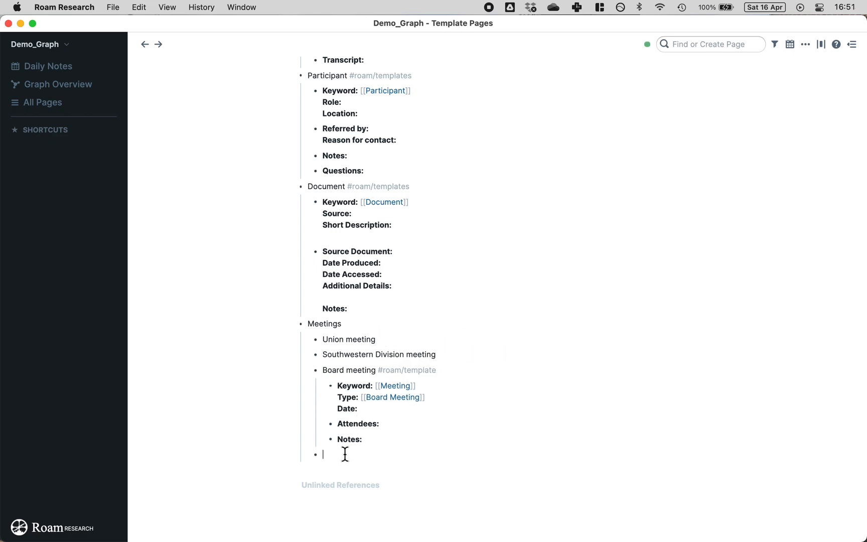
text(;;)
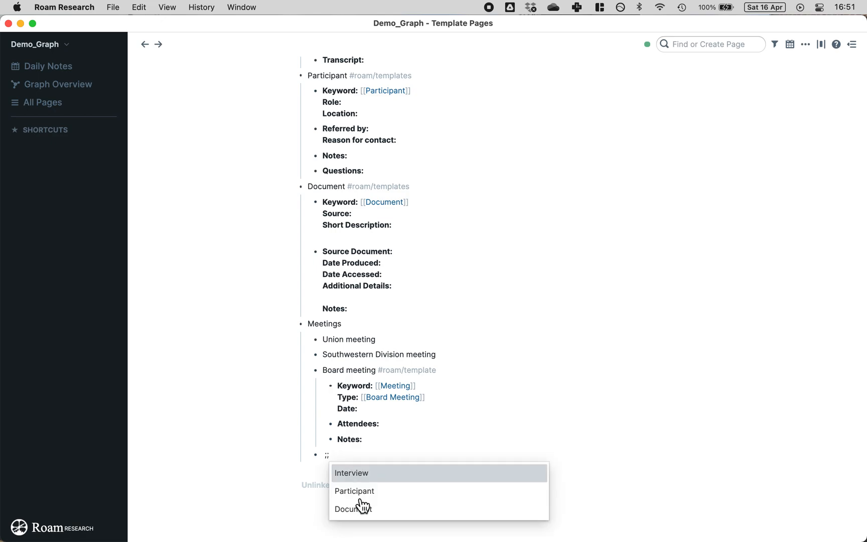
click(289, 438)
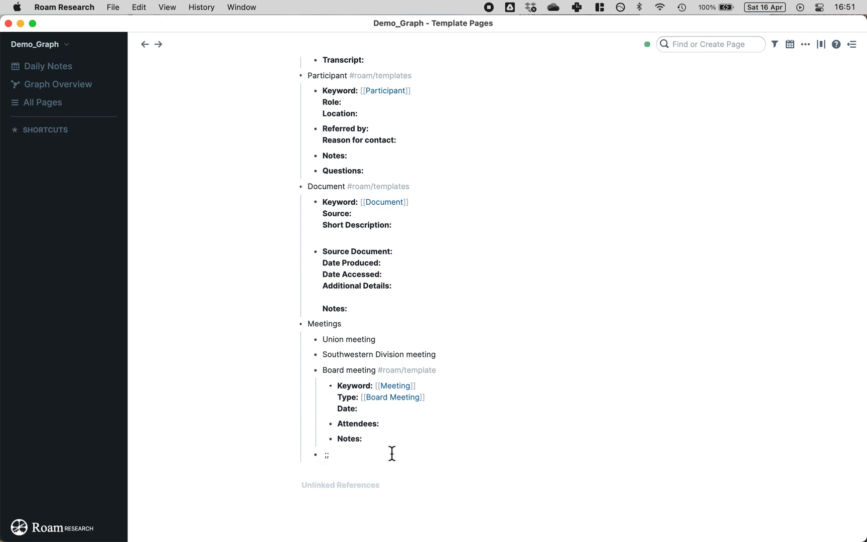
key(BackSpace)
text(;b)
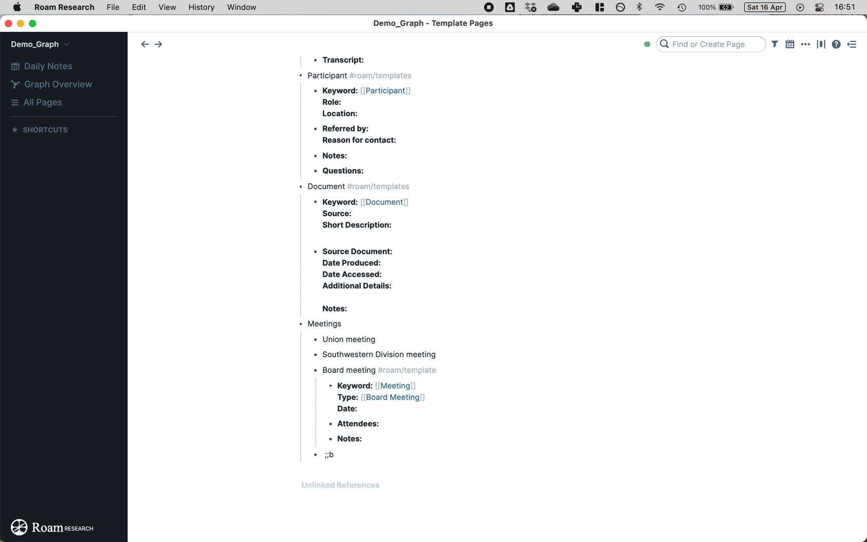
key(BackSpace)
text(b)
key(BackSpace)
key(BackSpace)
key(BackSpace)
key(BackSpace)
key(BackSpace)
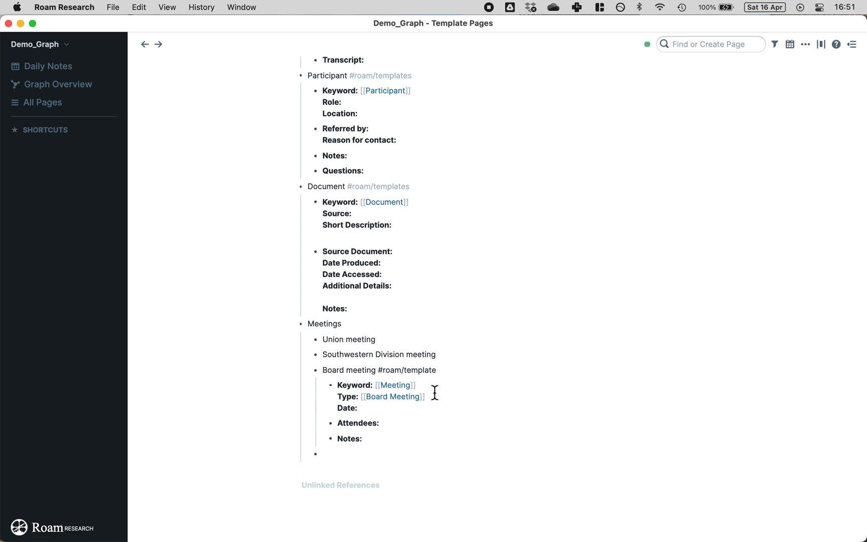
text(;;)
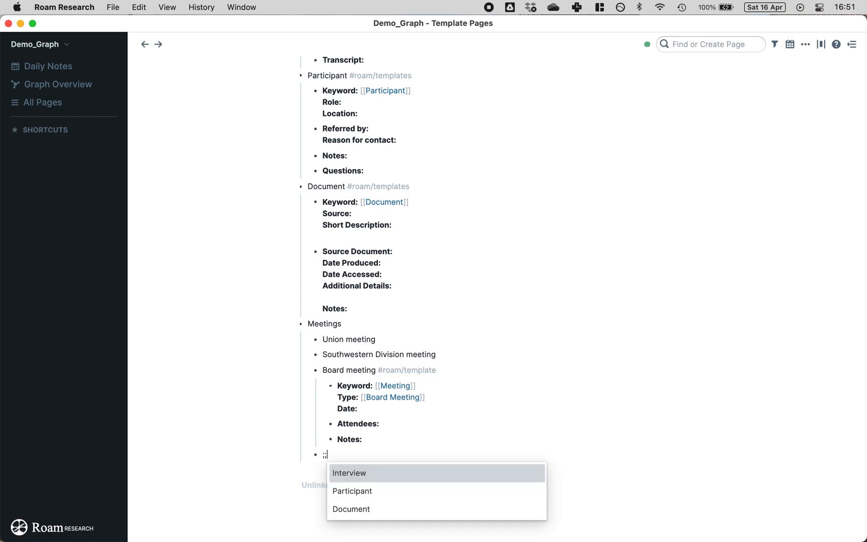
text(b)
key(BackSpace)
scroll(419, 421, down, 1)
Step: Move Board meeting out to the top level and clear the stray semicolons under Meetings
click(325, 341)
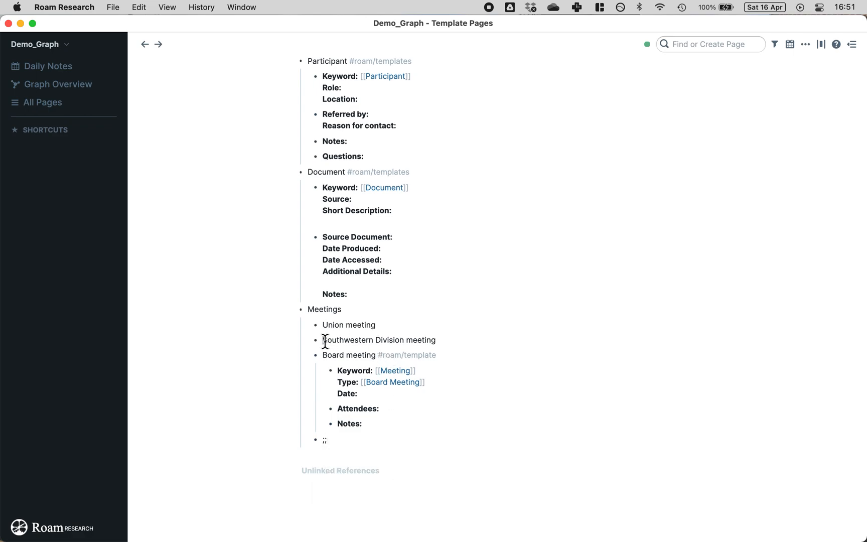
click(326, 353)
key(shift+Tab)
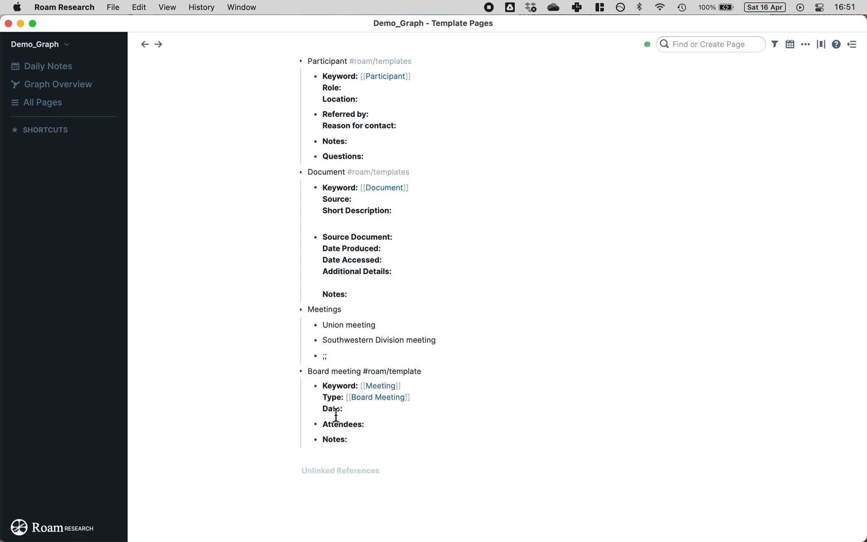
click(352, 357)
key(BackSpace)
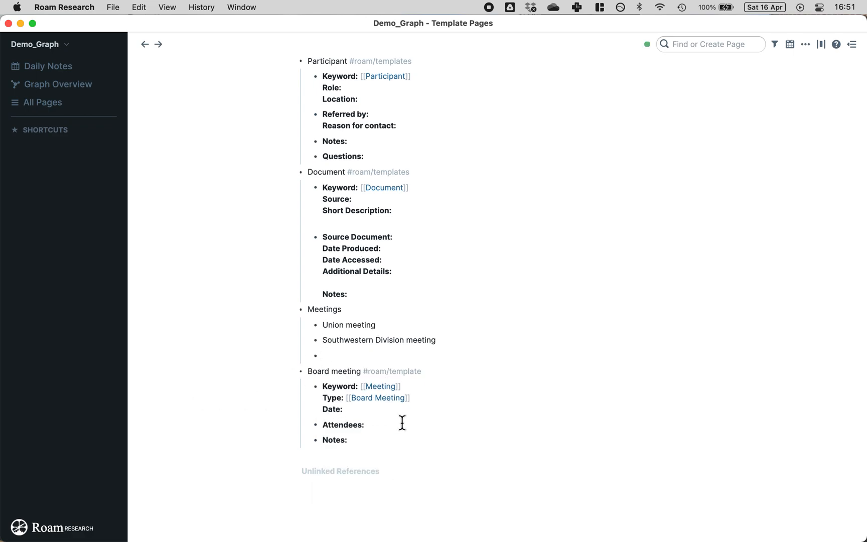
text(;;)
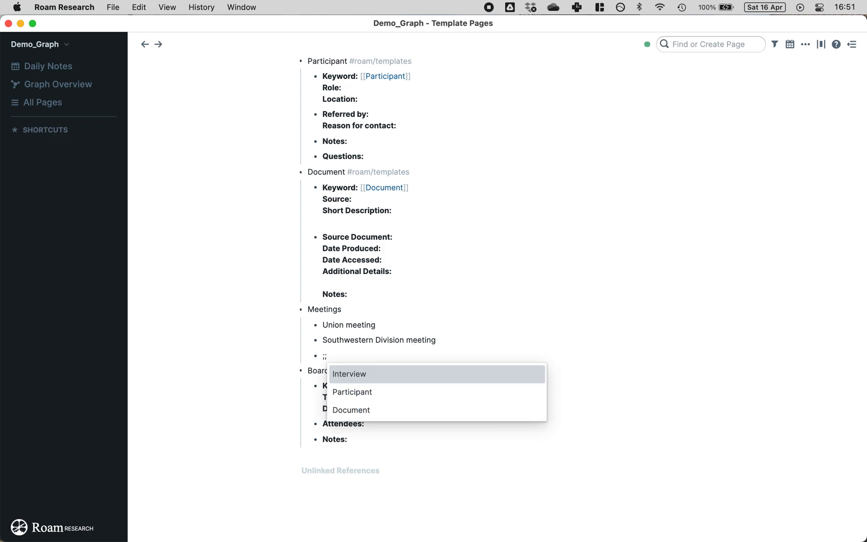
text(b)
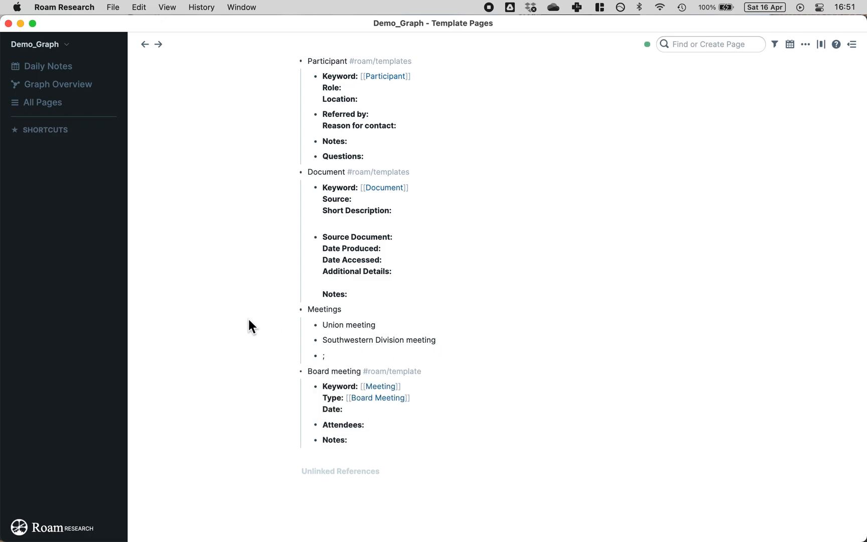
scroll(315, 327, up, 1)
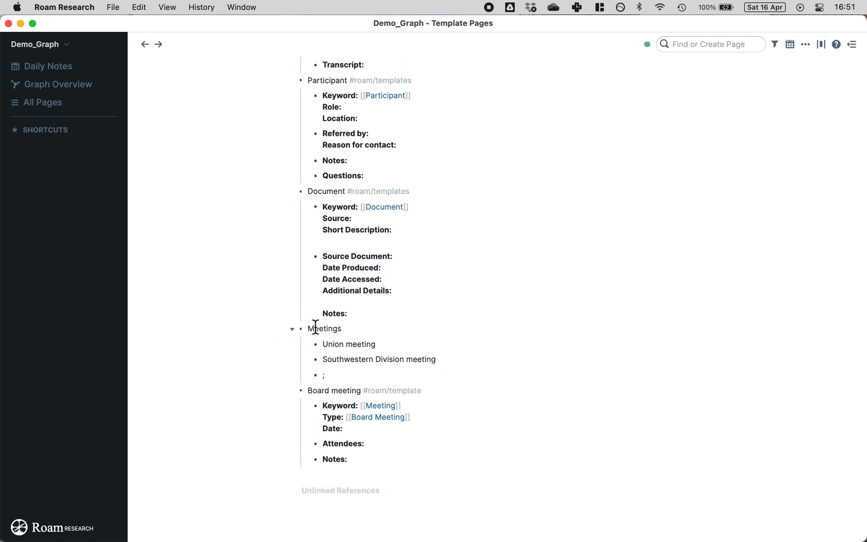
click(373, 377)
key(BackSpace)
Step: Correct the tag to #roam/templates, remove the empty bullet, and indent Board meeting under Meetings
click(445, 391)
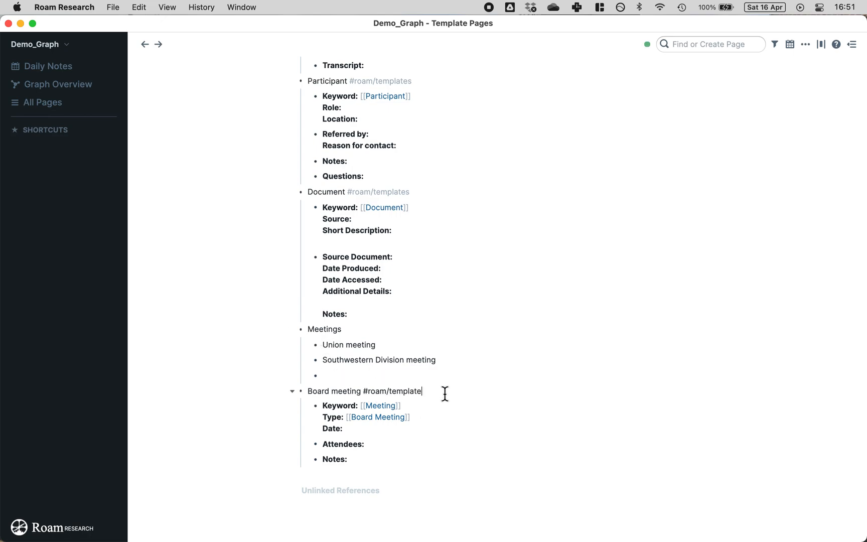
text(s)
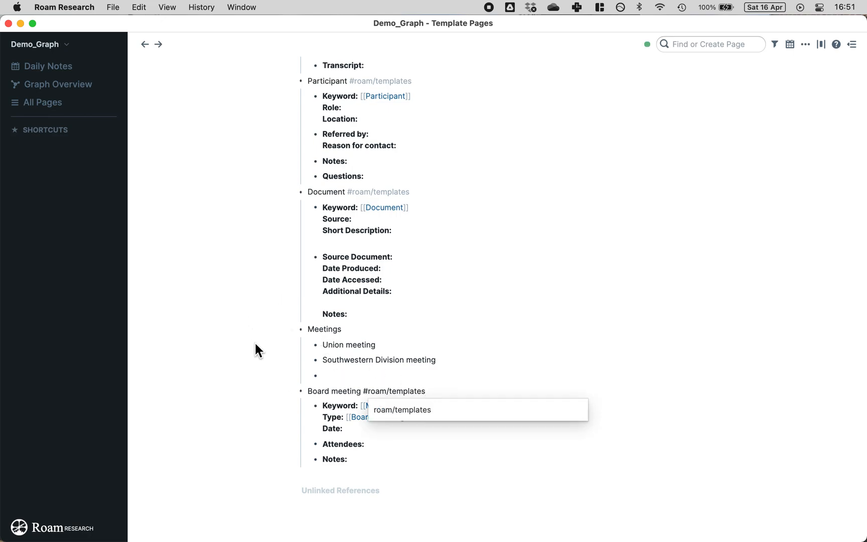
click(241, 344)
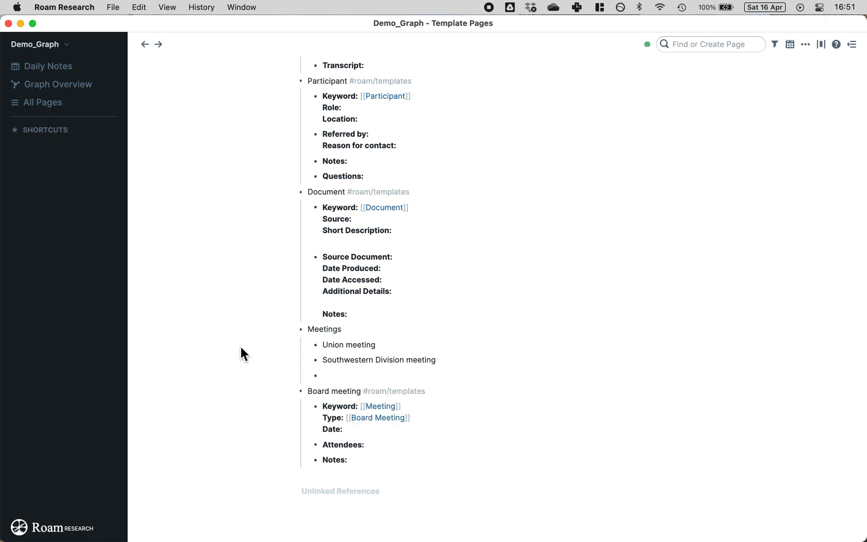
click(344, 377)
key(BackSpace)
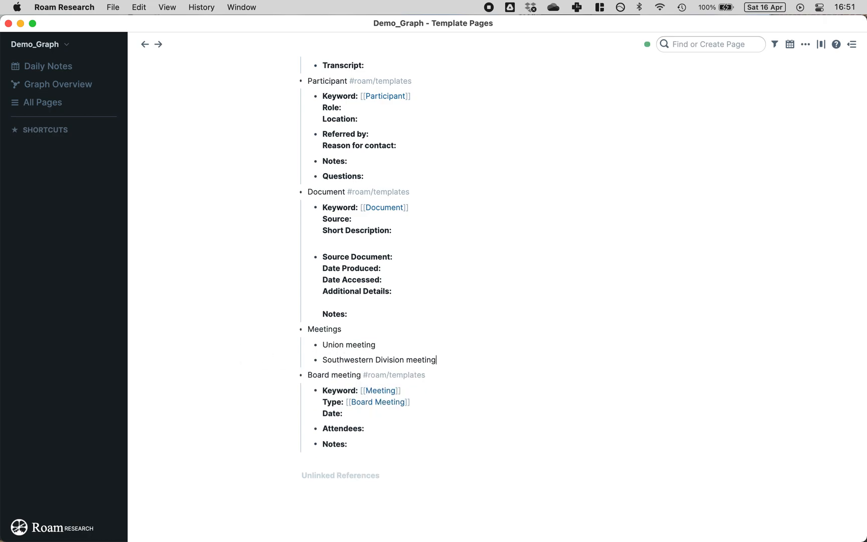
click(307, 375)
key(Tab)
click(252, 360)
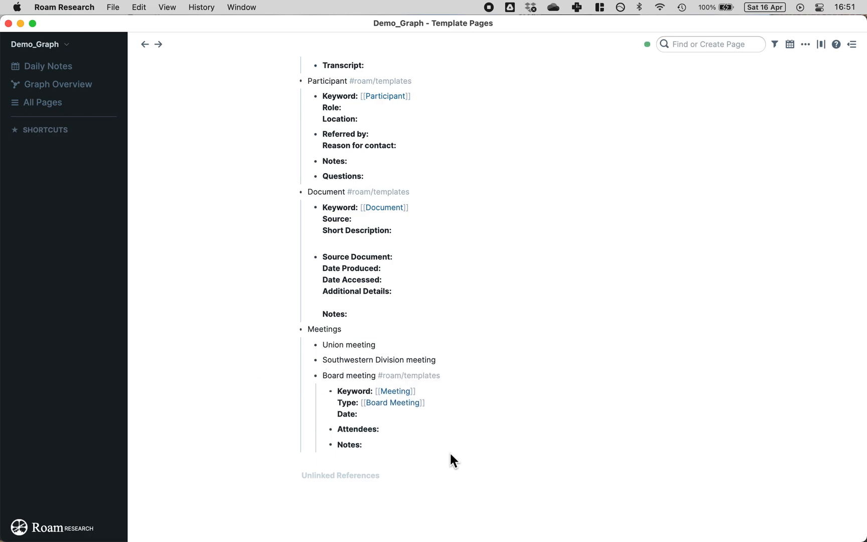
Step: Test the Board meeting template by inserting it with ;; below Notes, then delete the test copy
click(426, 444)
key(Return)
text(;;)
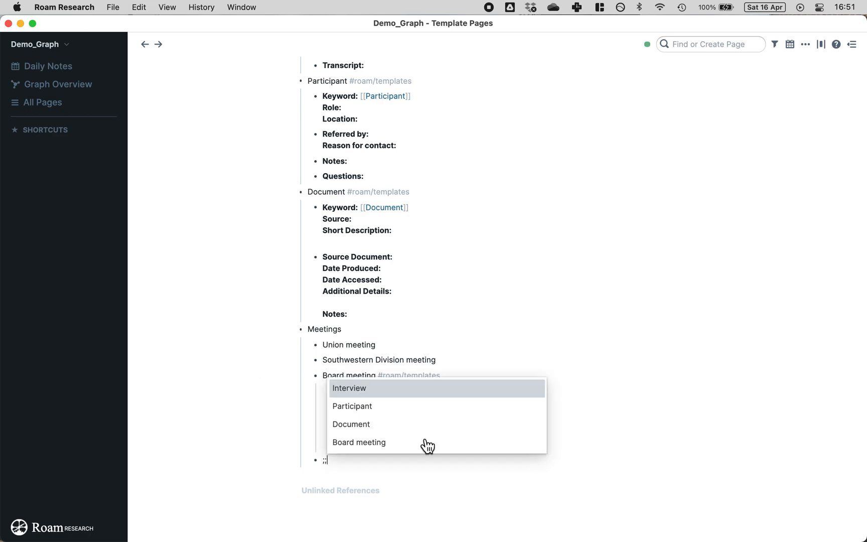
click(389, 445)
scroll(406, 479, down, 3)
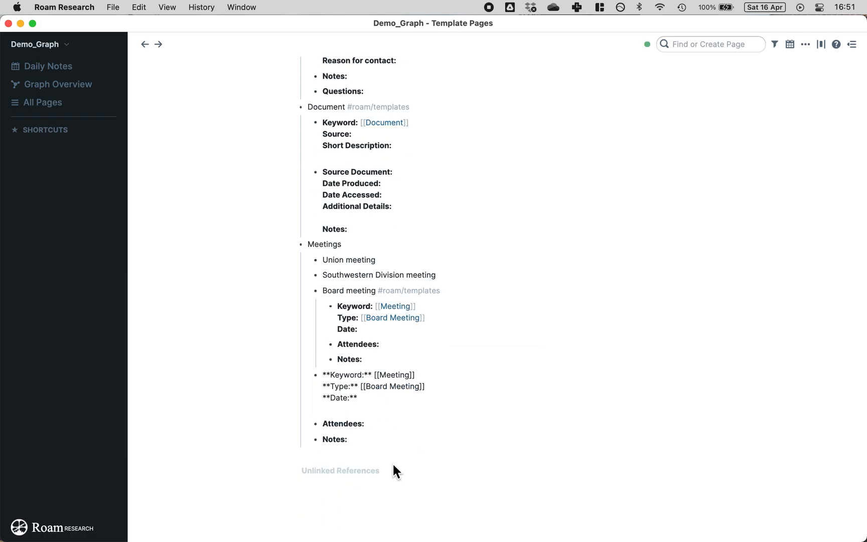
key(Escape)
key(BackSpace)
click(258, 372)
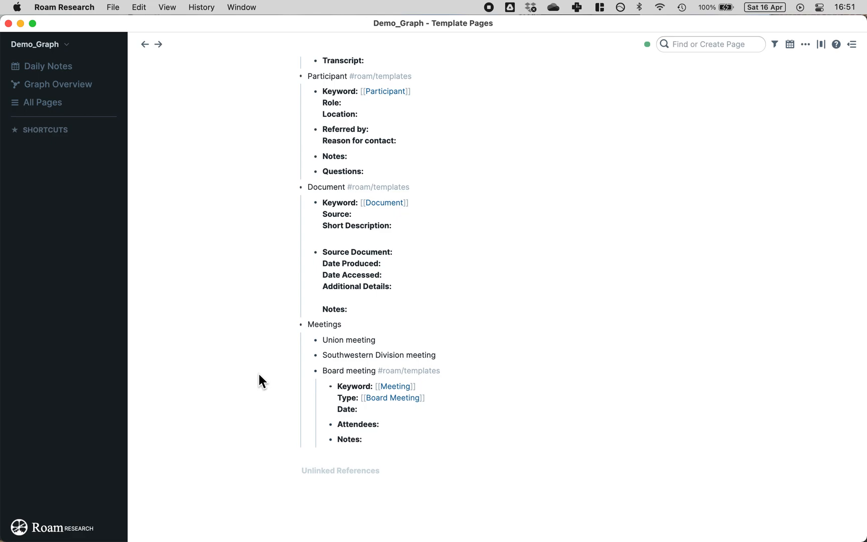
Step: Re-enter the #roam/templates tag on the Board meeting title line
click(481, 372)
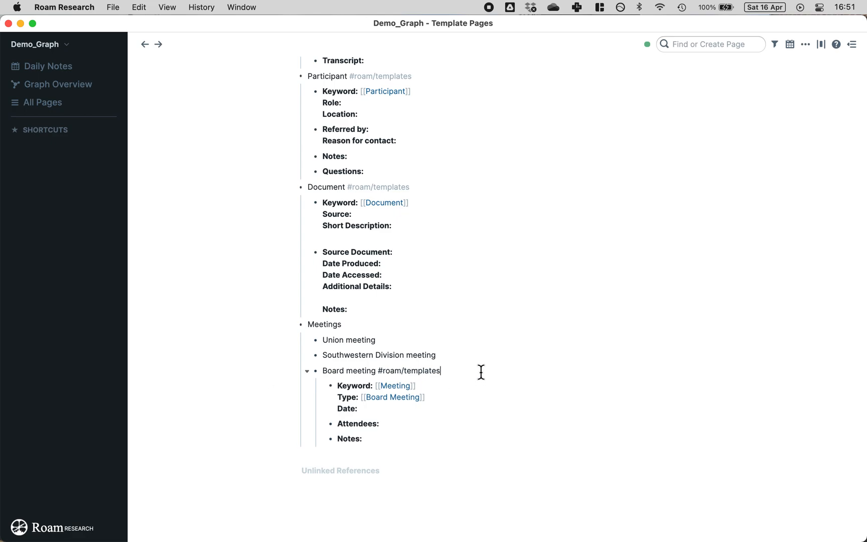
key(BackSpace)
text(s)
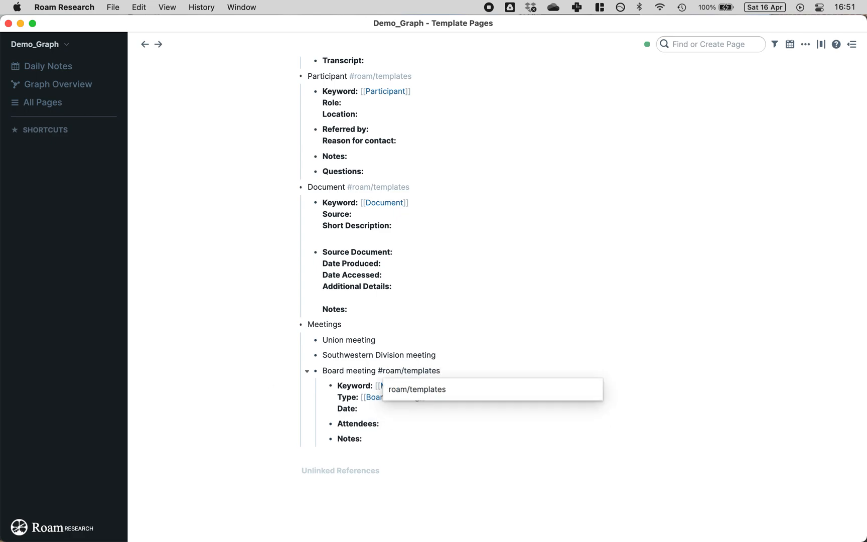
click(233, 338)
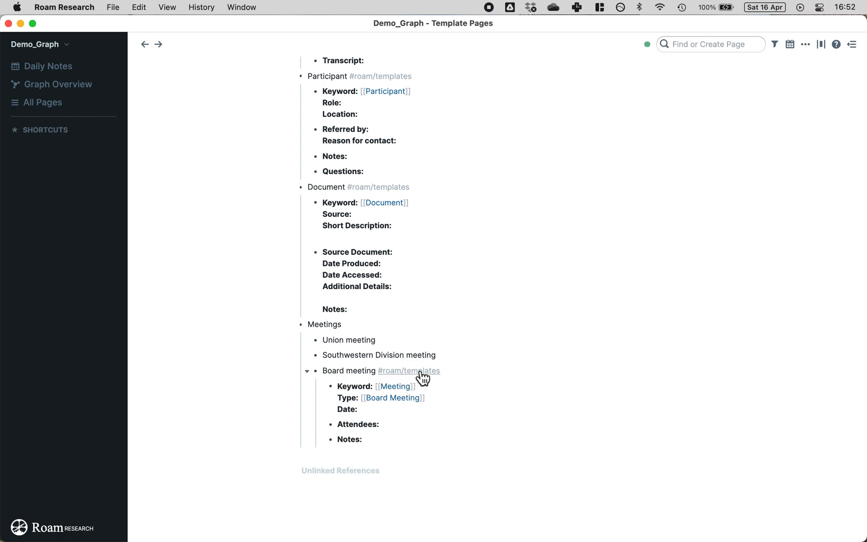
Step: Check the template's Keyword field and the Meeting page its [[Meeting]] link points to
drag(323, 370, 380, 371)
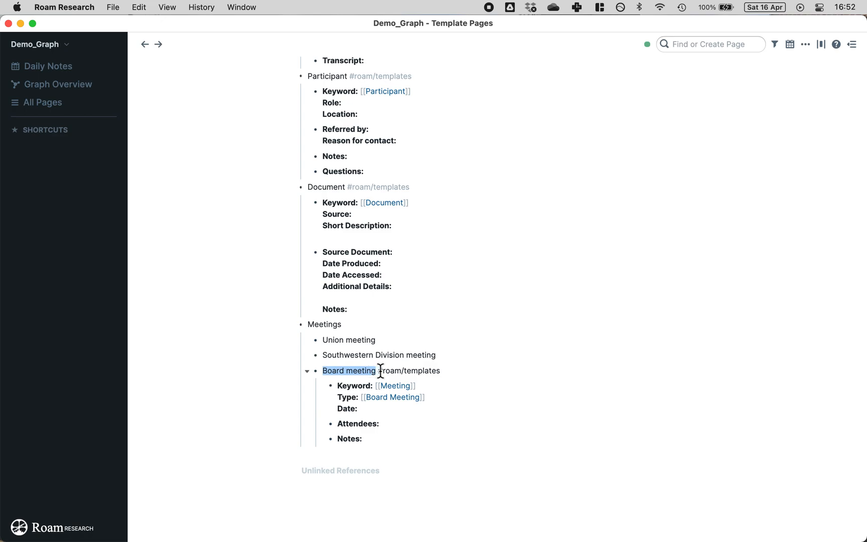
click(258, 362)
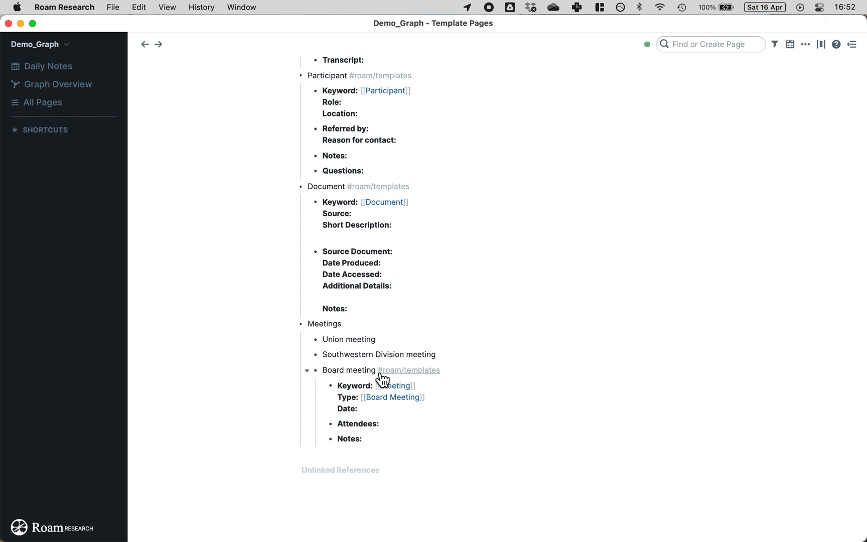
click(443, 387)
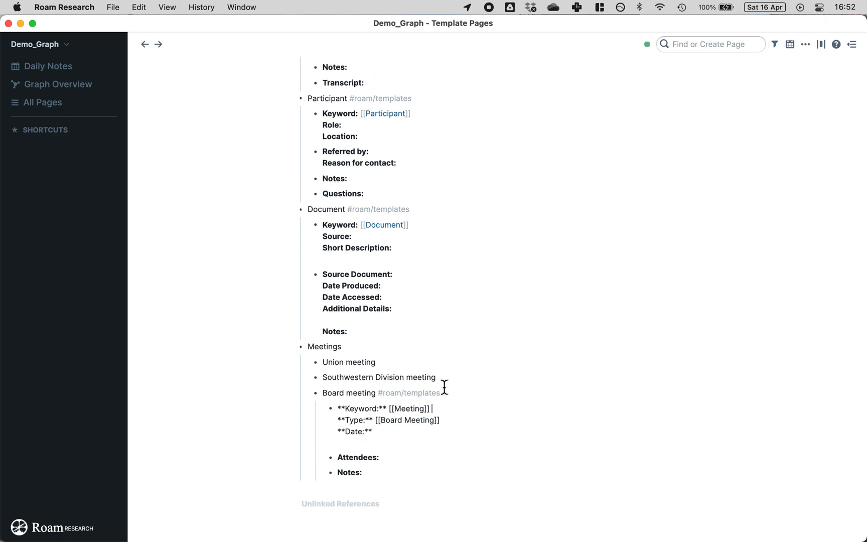
click(260, 377)
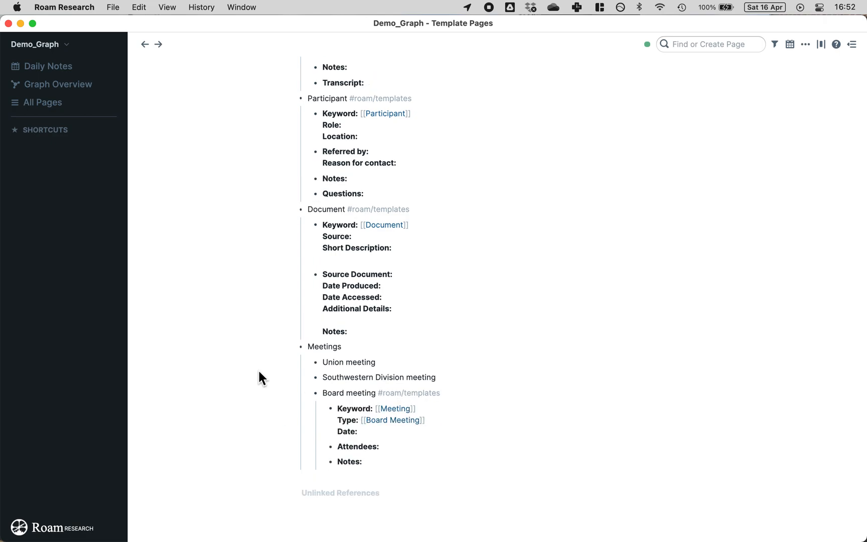
click(397, 412)
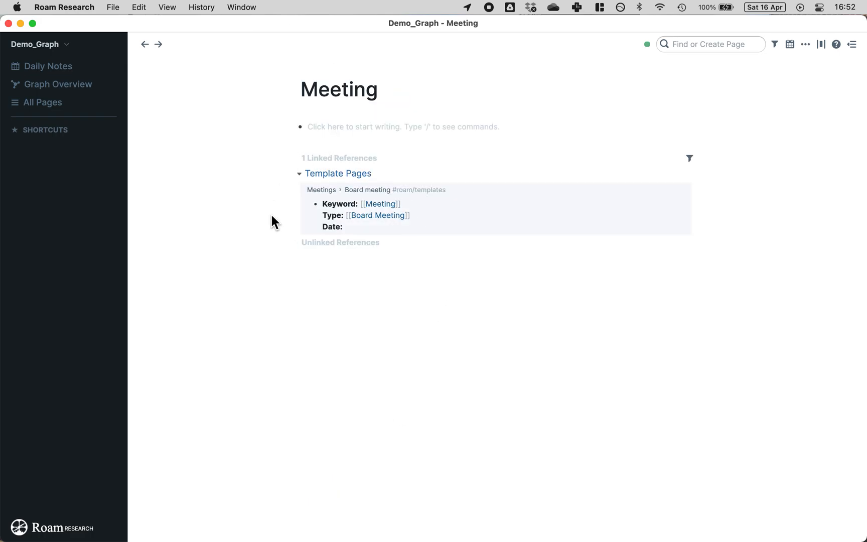
click(146, 43)
scroll(427, 326, down, 5)
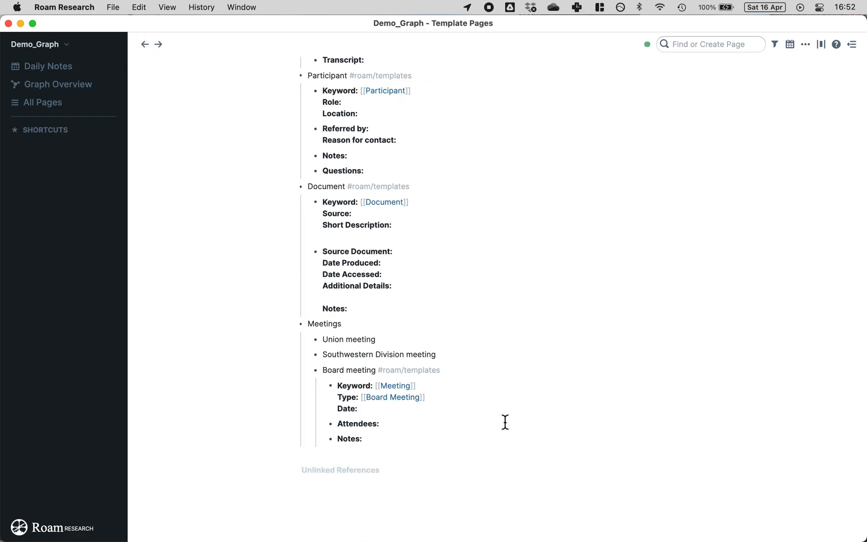
Step: Replace the [[Meeting]] brackets on the Keyword line with a #Meeting tag
click(435, 394)
key(BackSpace)
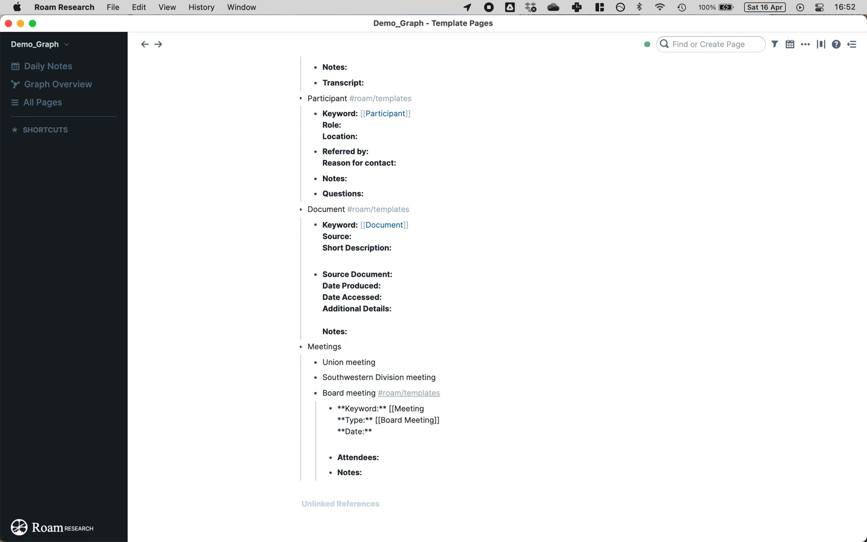
click(395, 408)
key(BackSpace)
key(BackSpace)
text(#)
click(276, 356)
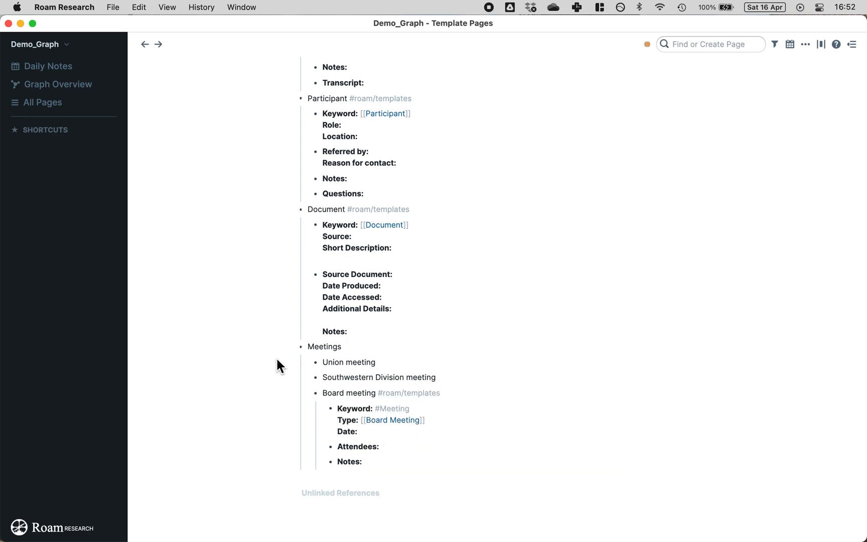
Step: Confirm the #Meeting tag opens the Meeting page, then return to Template Pages
click(393, 408)
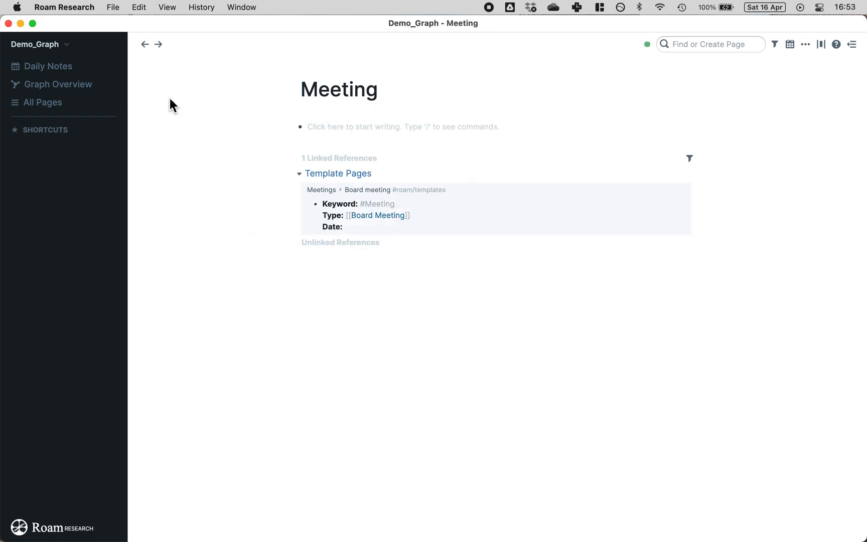
click(145, 46)
scroll(418, 491, down, 5)
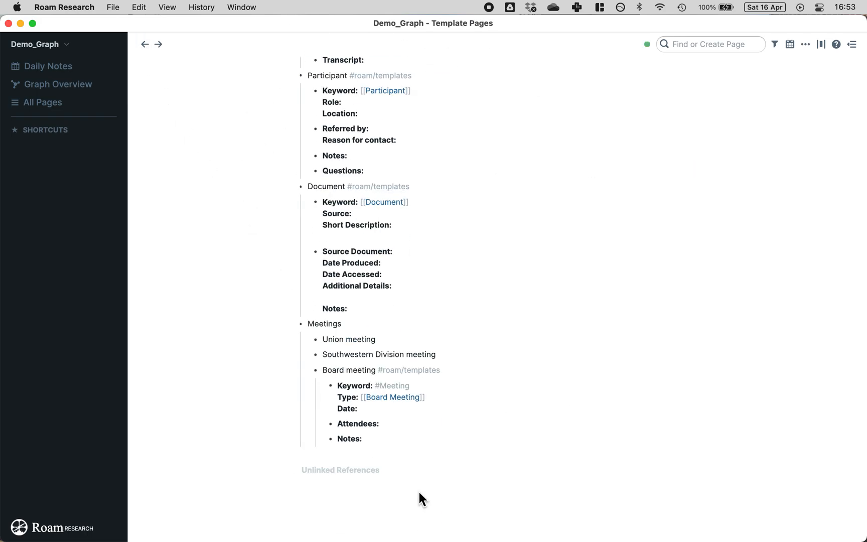
click(383, 387)
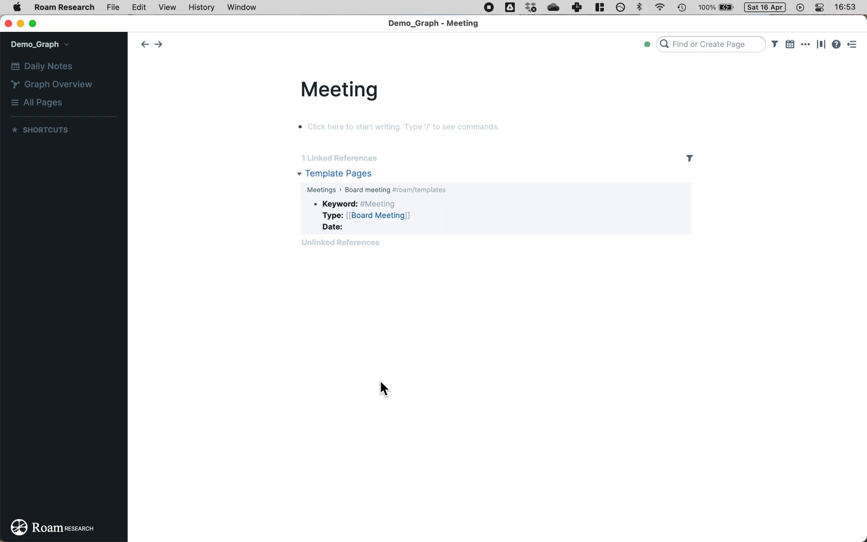
click(145, 46)
scroll(417, 346, down, 5)
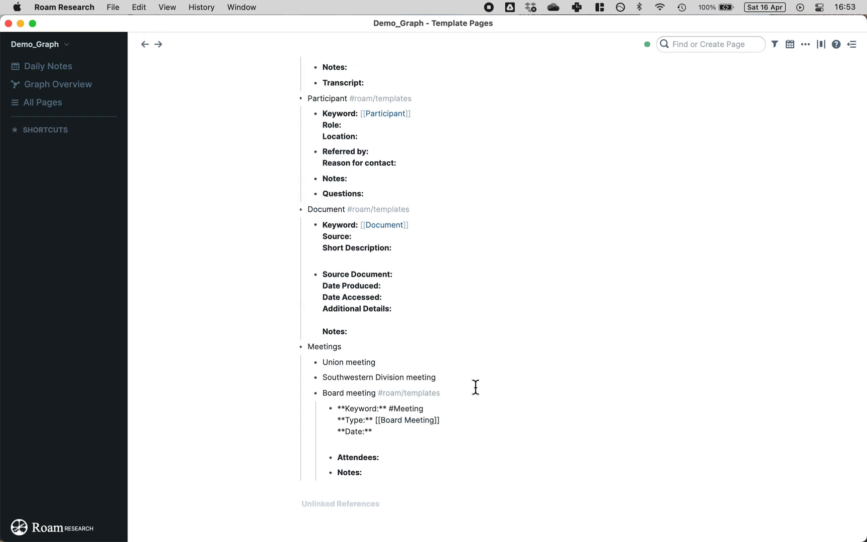
click(393, 408)
key(BackSpace)
text([[)
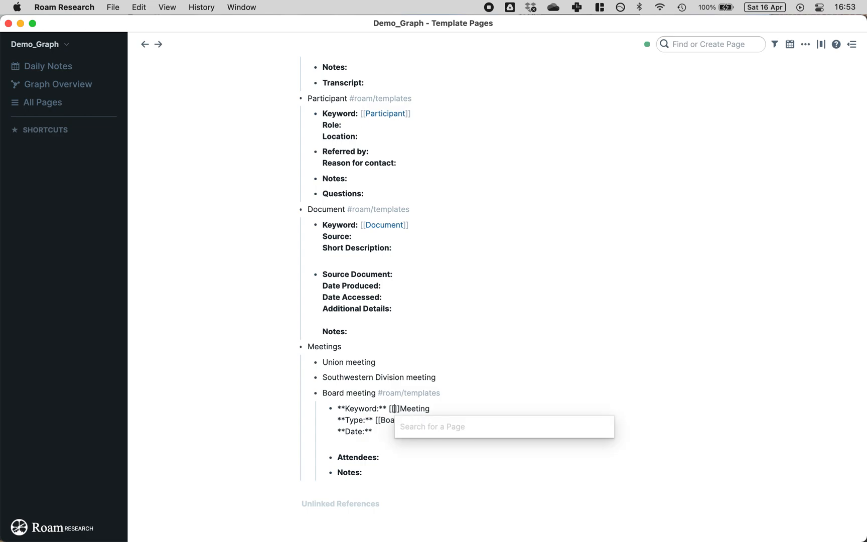
key(Delete)
key(Delete)
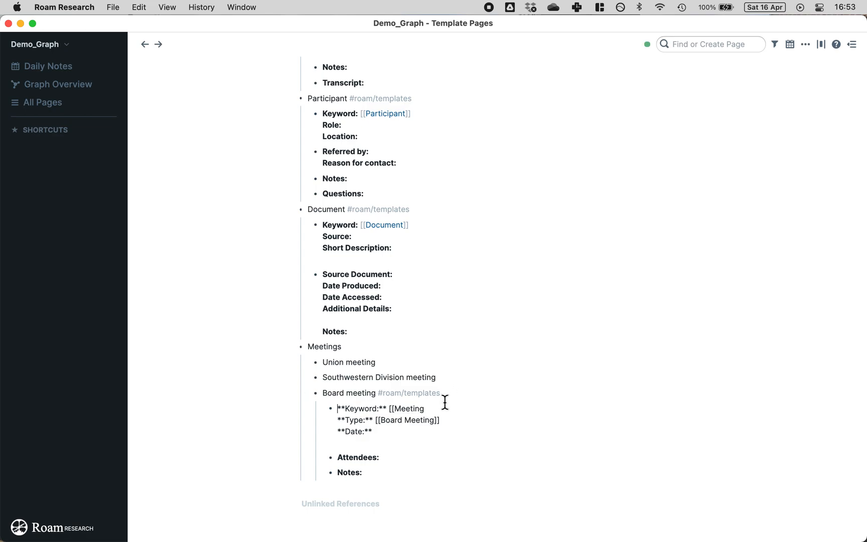
click(433, 408)
text(]])
click(273, 304)
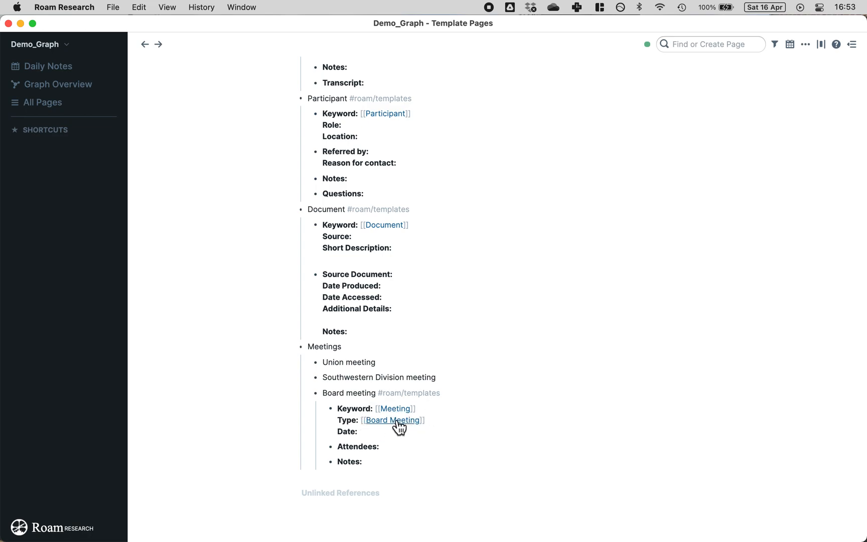
click(472, 391)
text(#asdfaf)
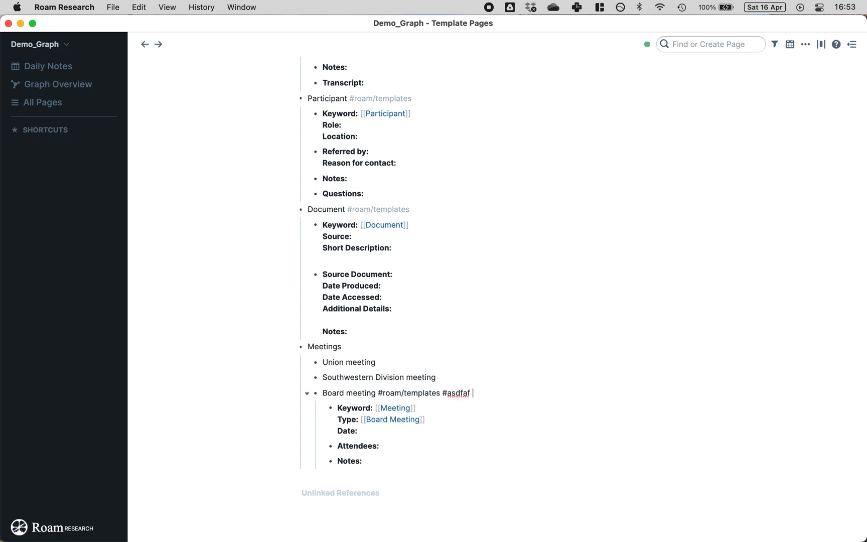
key(BackSpace)
key(BackSpace)
key(BackSpace)
key(BackSpace)
key(BackSpace)
key(BackSpace)
key(BackSpace)
key(BackSpace)
click(227, 292)
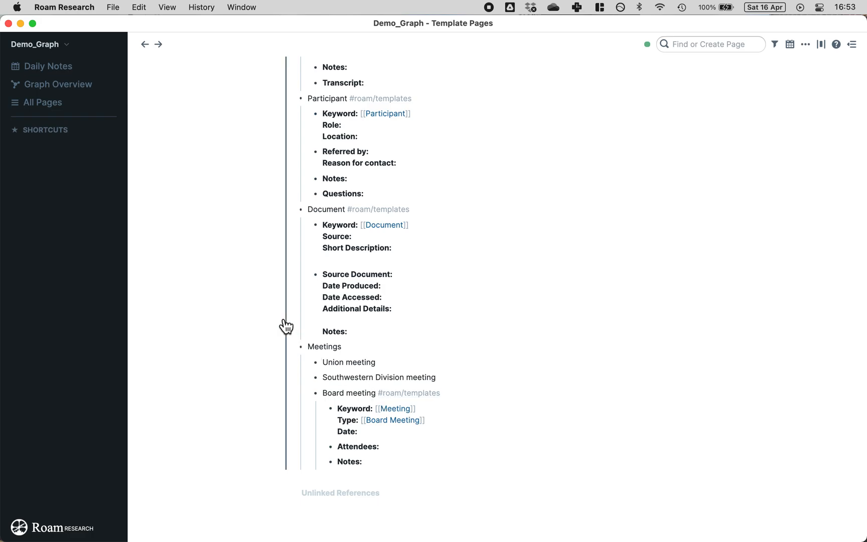
scroll(217, 285, up, 5)
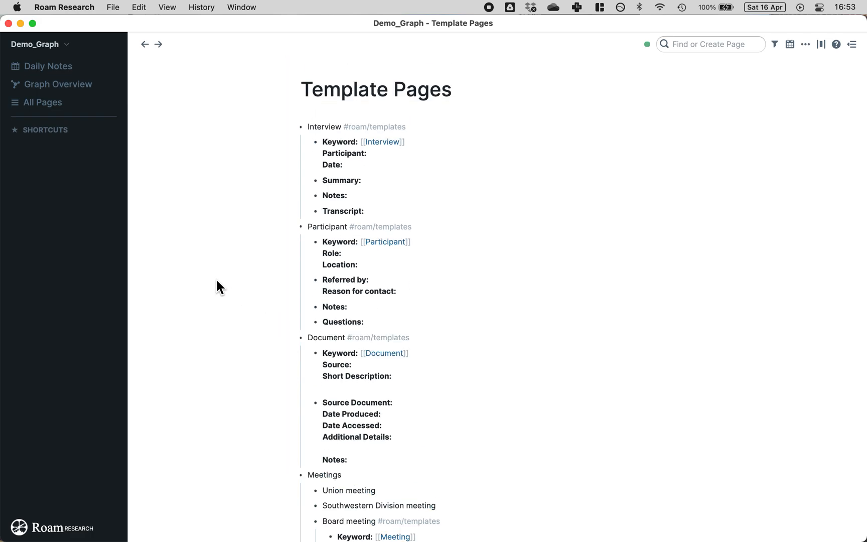
scroll(217, 282, down, 6)
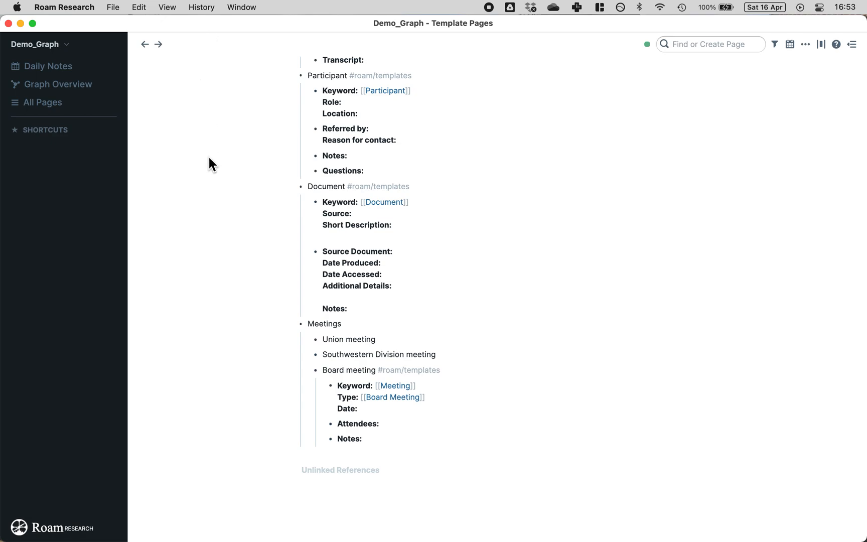
scroll(209, 159, up, 6)
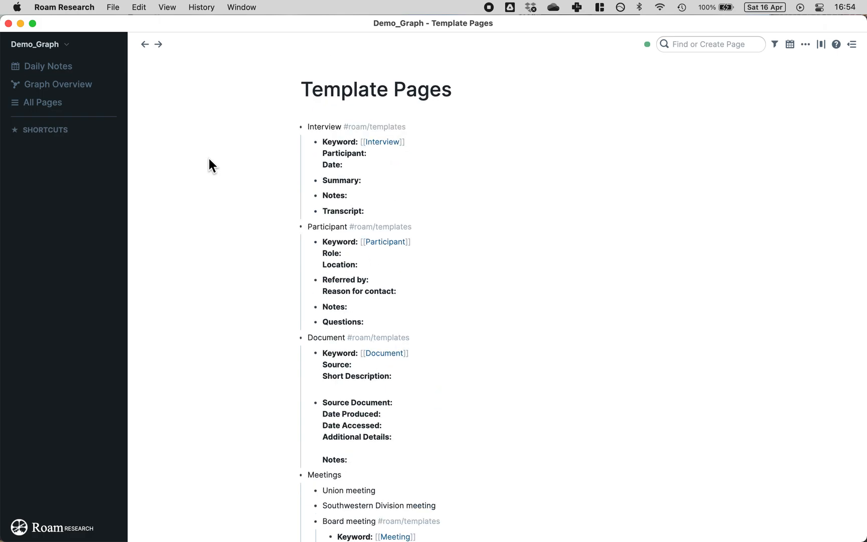
click(677, 173)
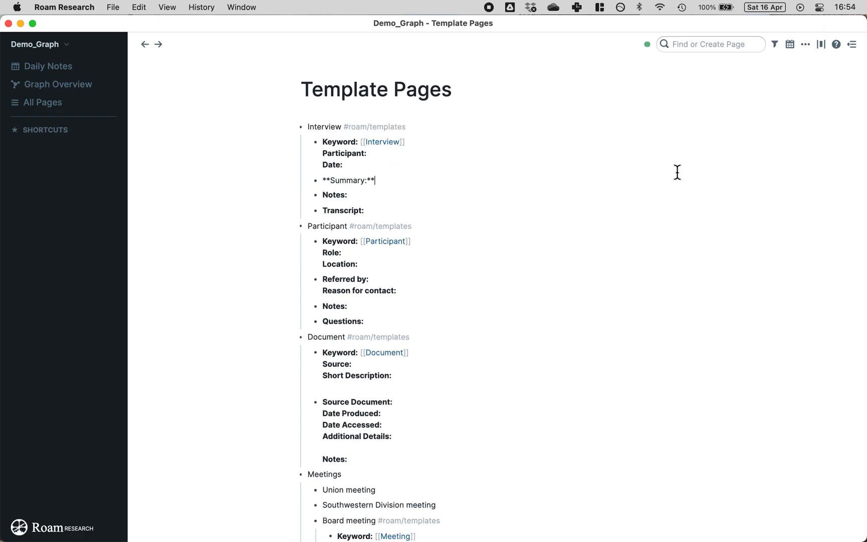
Step: Create a page titled with the participant's full name through the Find or Create Page search
click(702, 42)
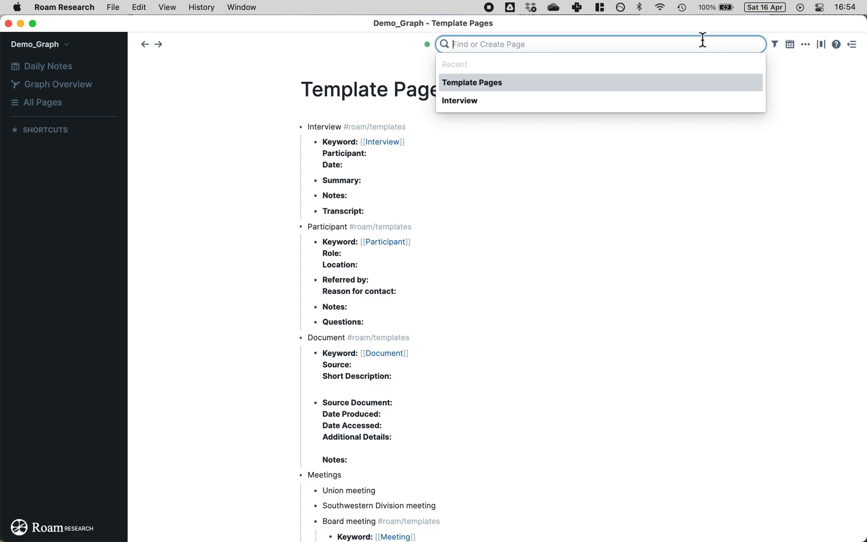
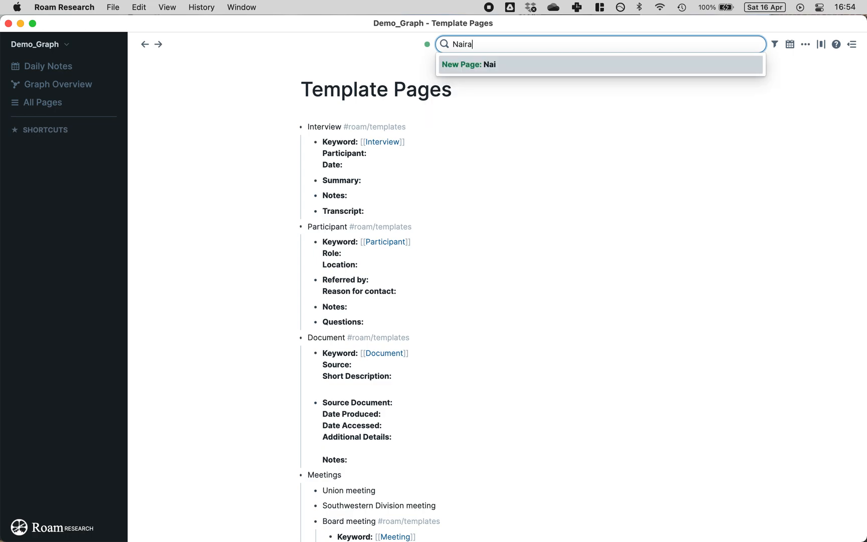
key(Return)
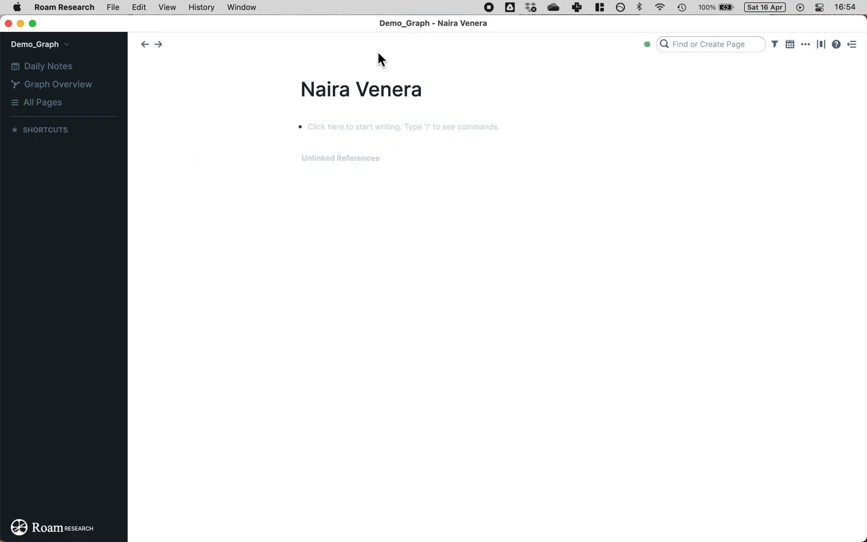
Step: Insert the Participant template with ;; and set Role to CEO and Location to Headquarters
click(391, 130)
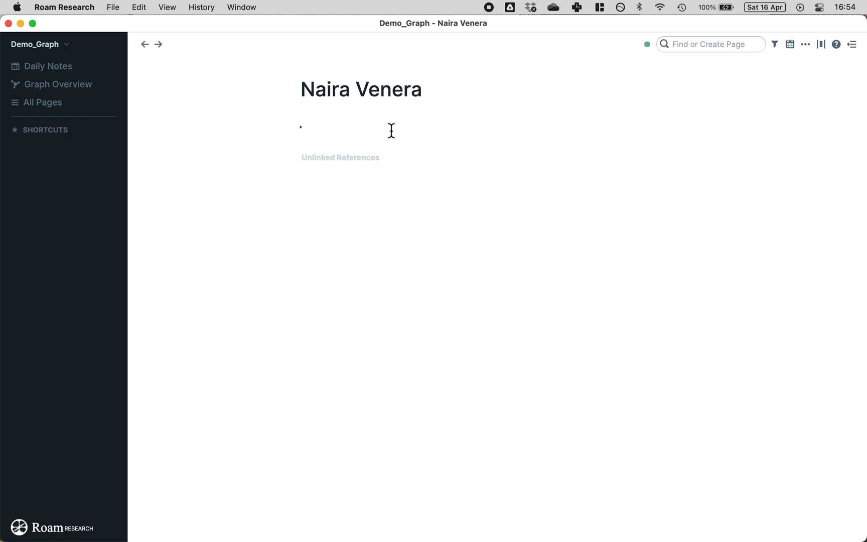
text(;;)
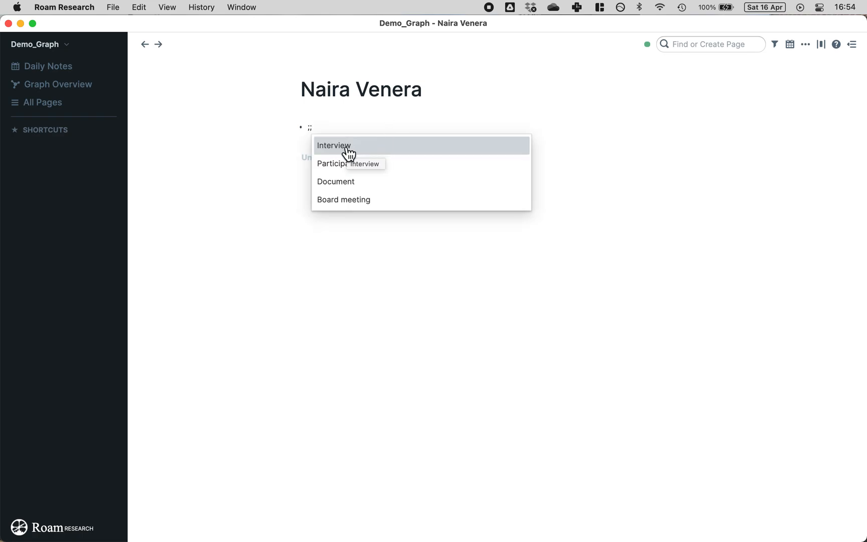
click(340, 166)
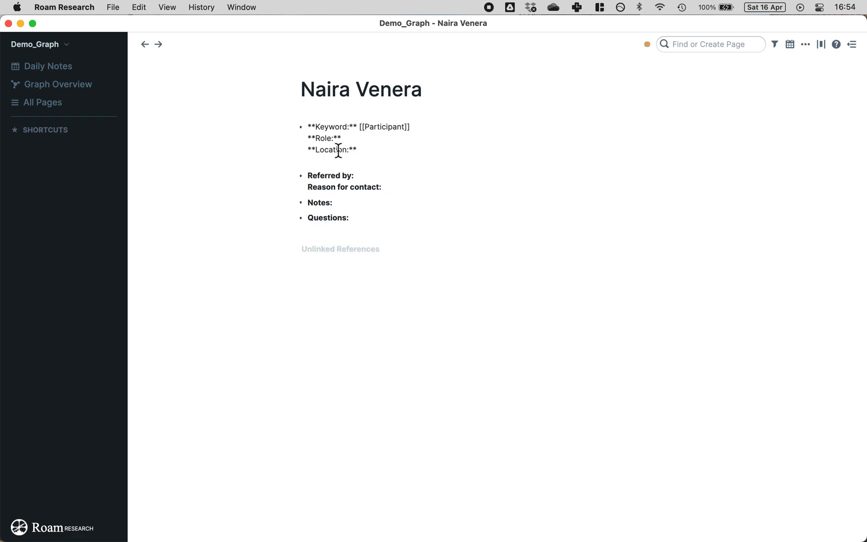
click(409, 138)
text(CEO)
key(Down)
text(Headquarters)
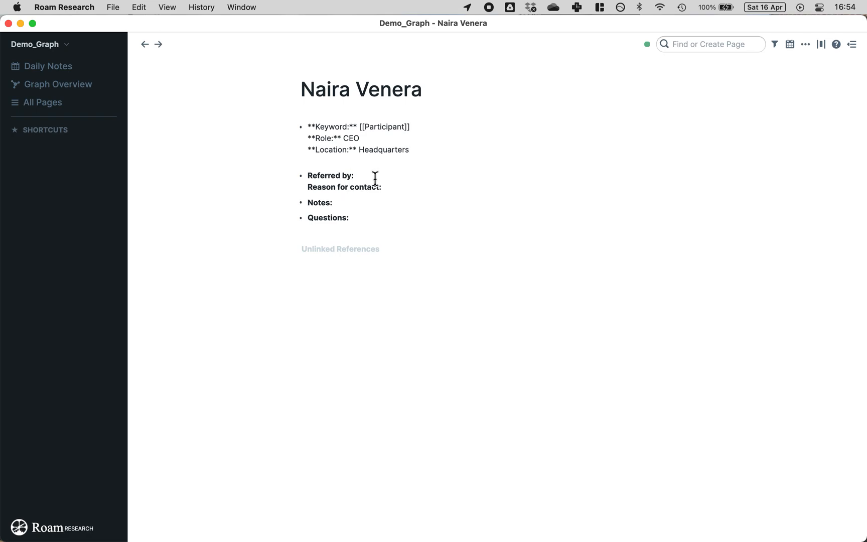
Step: Fill Referred by 'N/A', Reason 'Discuss strategic oversight', and Notes '15 minutes to speak'
click(375, 178)
text(N/A)
click(414, 178)
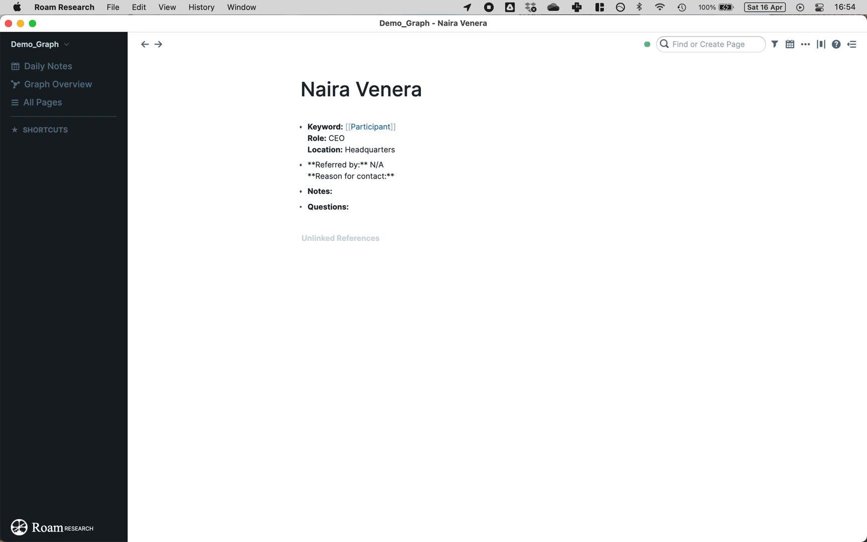
text(Discuss s)
text(trateg)
key(BackSpace)
text(tegic oversight)
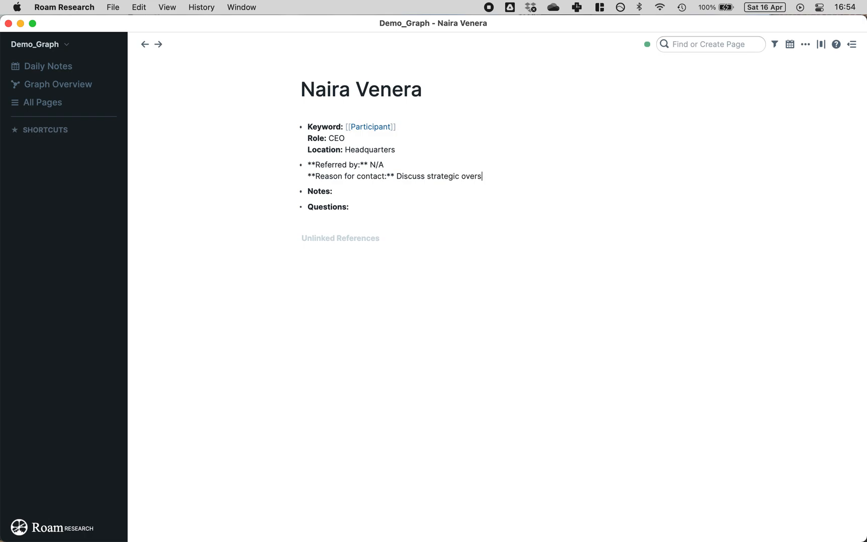
click(389, 189)
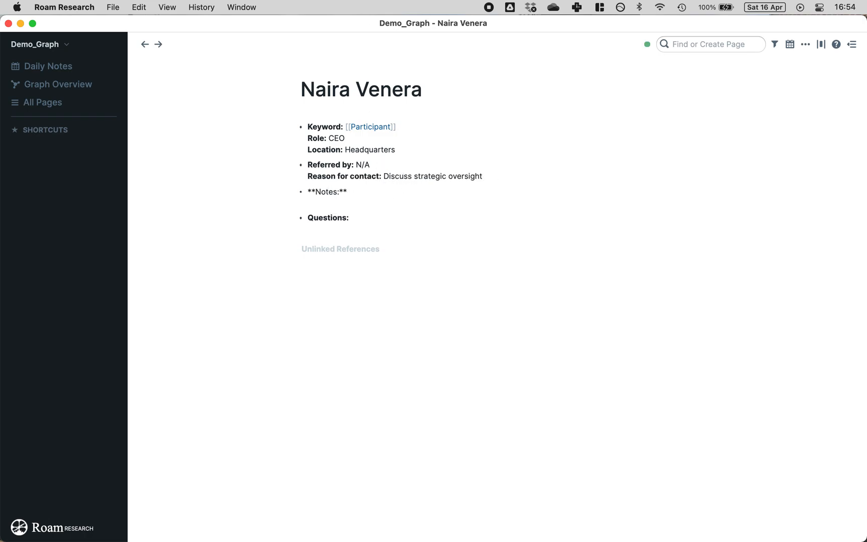
text(15 minutes to speak)
Step: Add three nested bullets under Questions: Question 1, Question 2, Question 3
click(402, 216)
key(Return)
key(Tab)
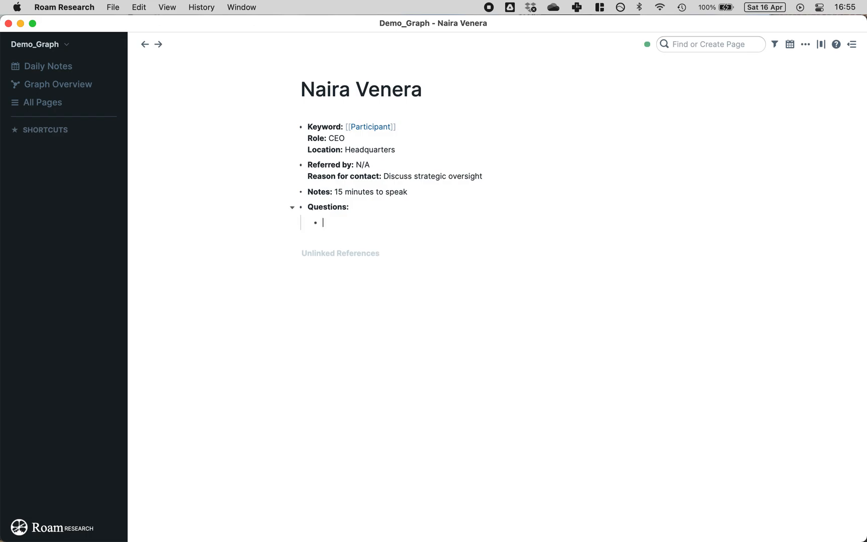
text(Question 1)
key(Return)
text(Question 2)
key(Return)
text(Question 3)
Step: Wrap the Location value Headquarters in [[ ]] to make it a page link
click(222, 166)
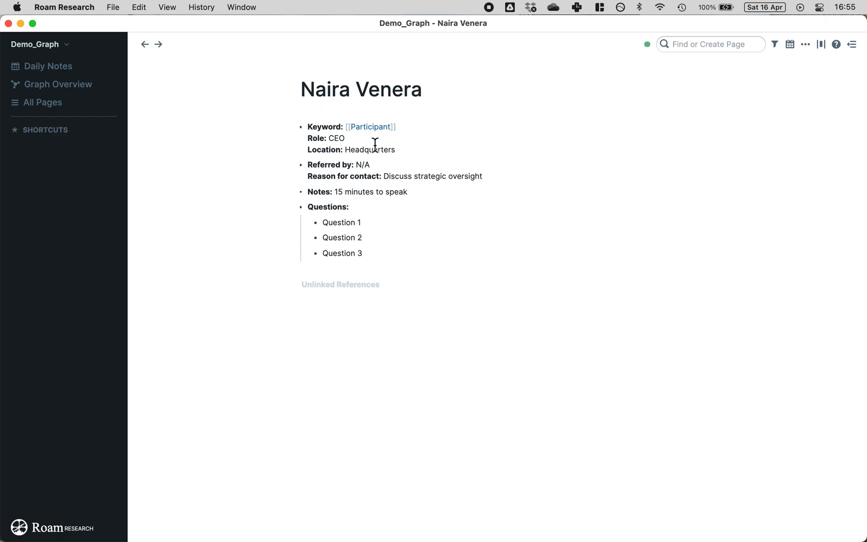
click(398, 165)
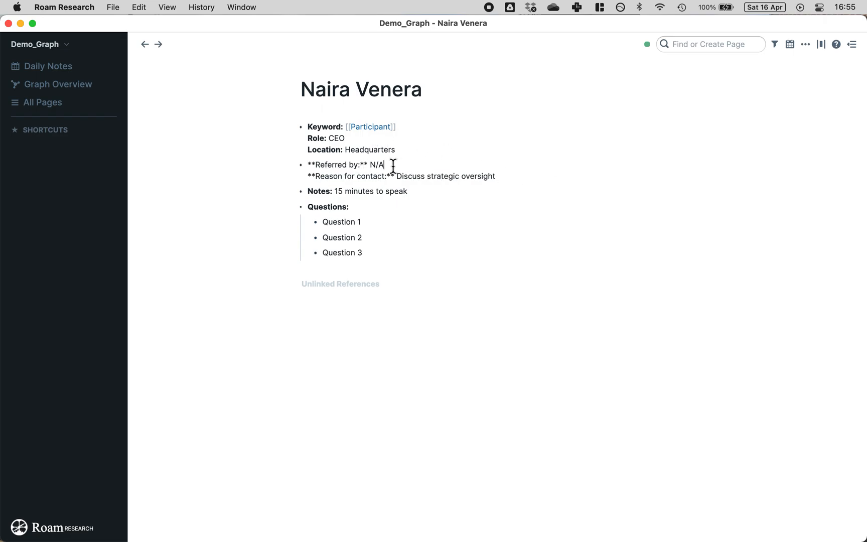
click(235, 168)
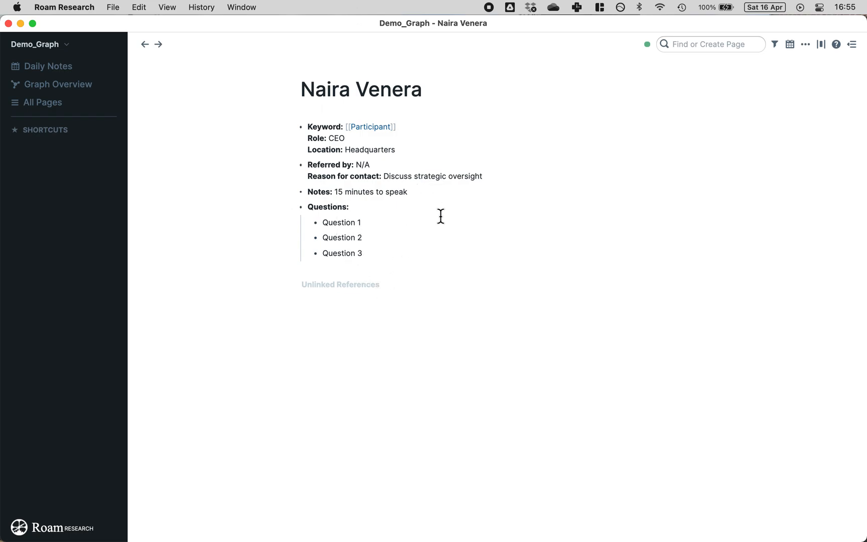
double_click(383, 150)
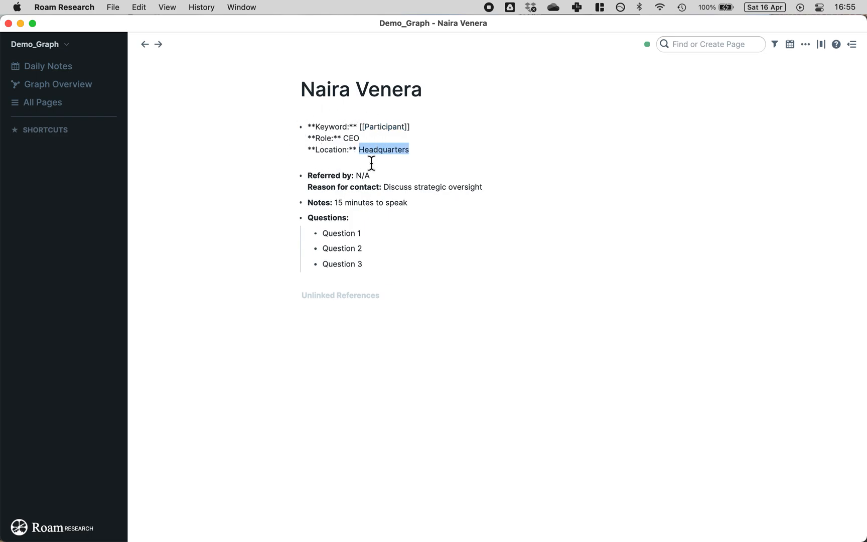
text([[)
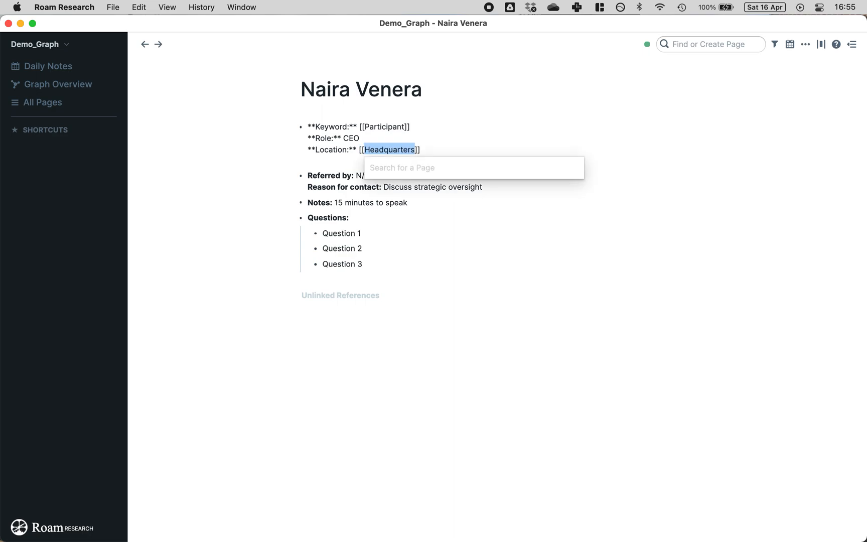
click(250, 124)
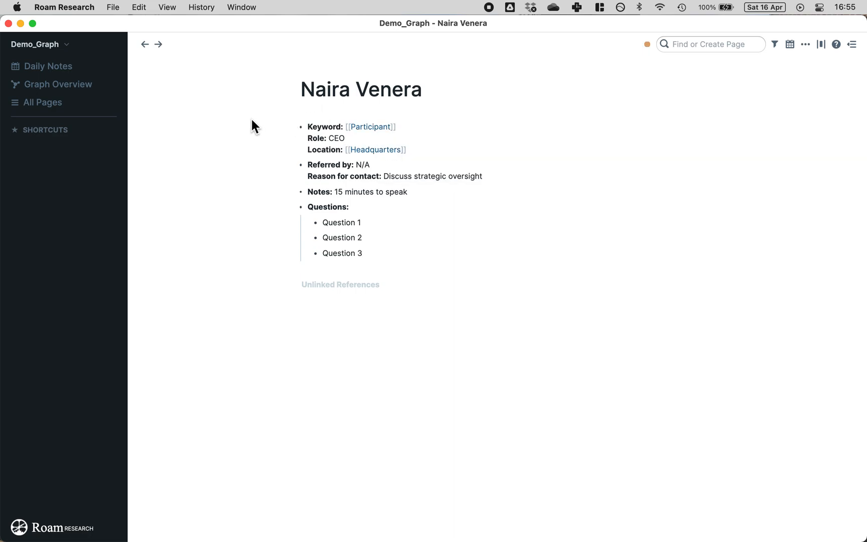
Step: Add 'Located in Dallas' and 'Open 9-6pm' to the Headquarters page, then return to the participant page
click(377, 150)
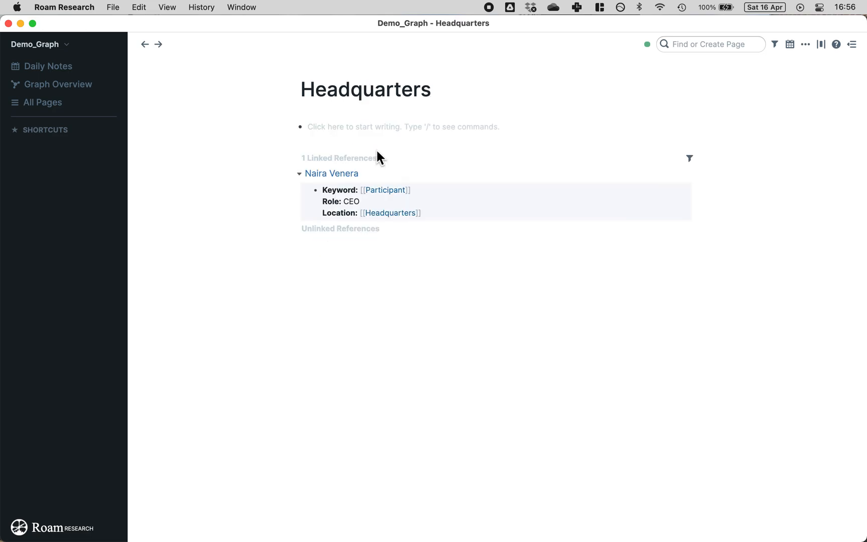
click(145, 45)
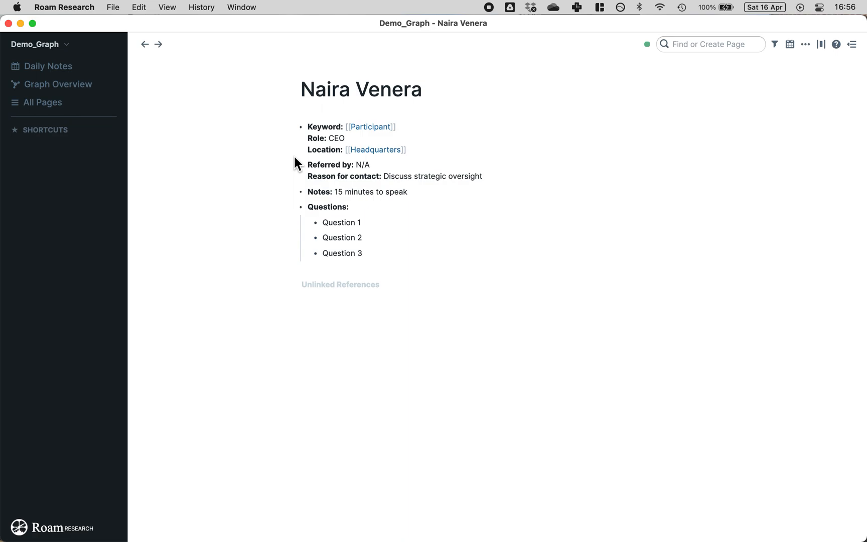
click(376, 150)
click(401, 132)
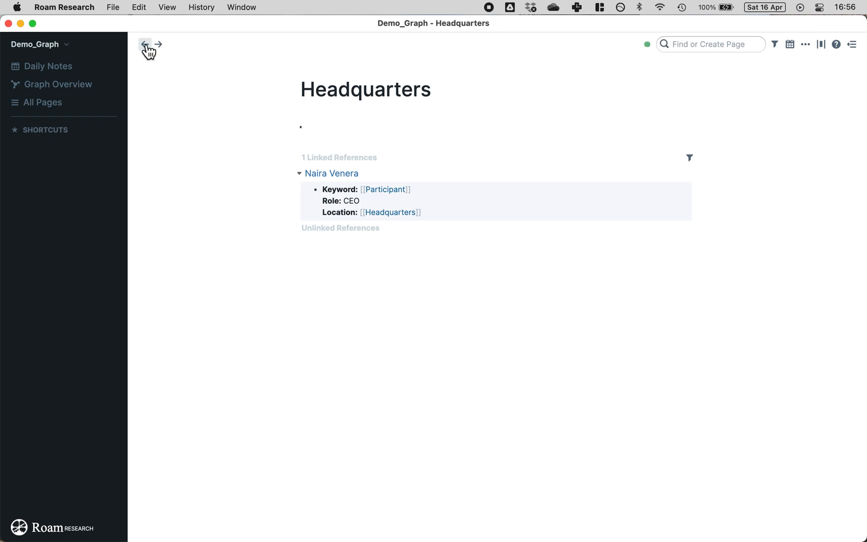
text(Located in Dallas)
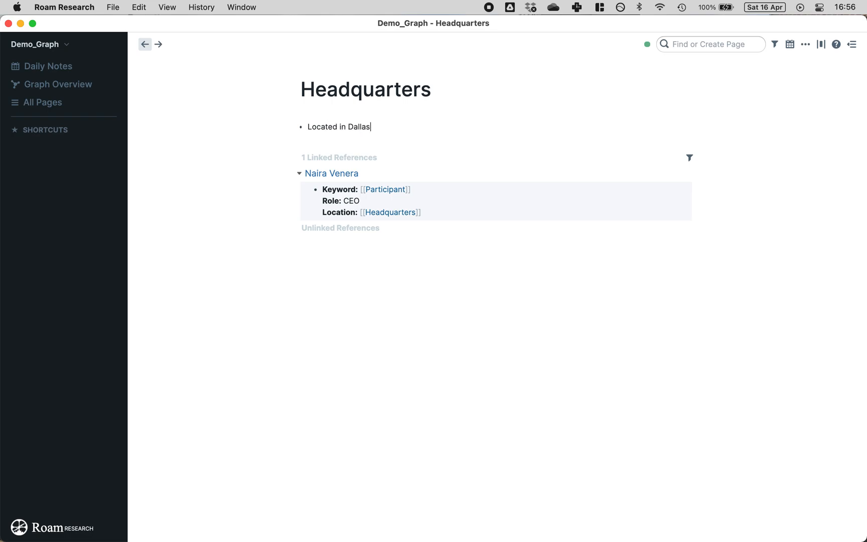
key(Return)
text(Open 9-6pm)
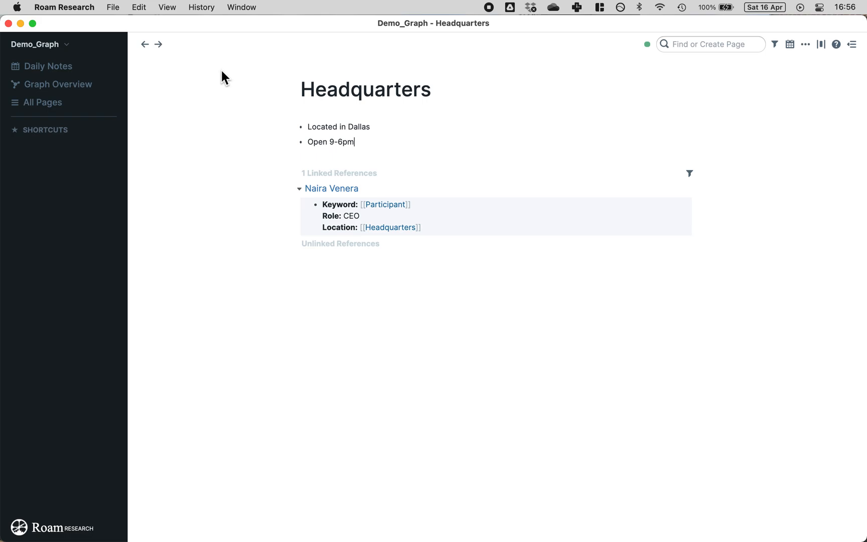
click(147, 44)
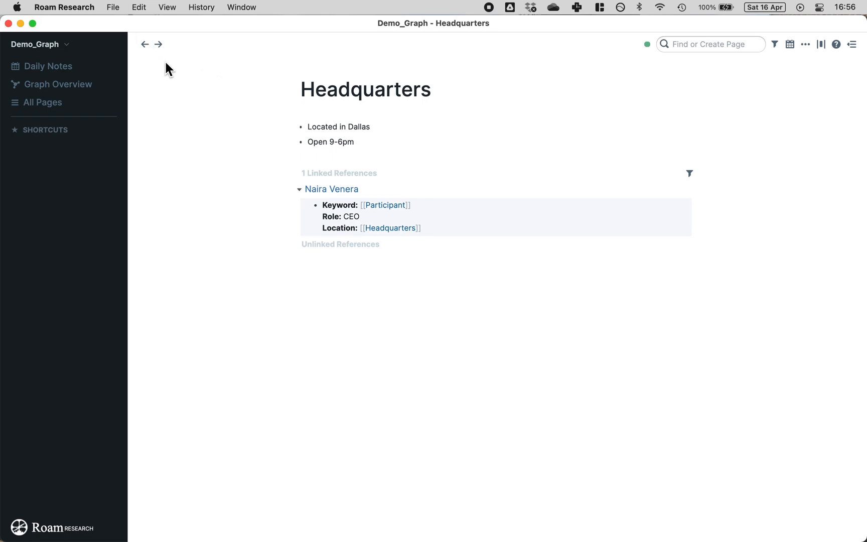
click(146, 45)
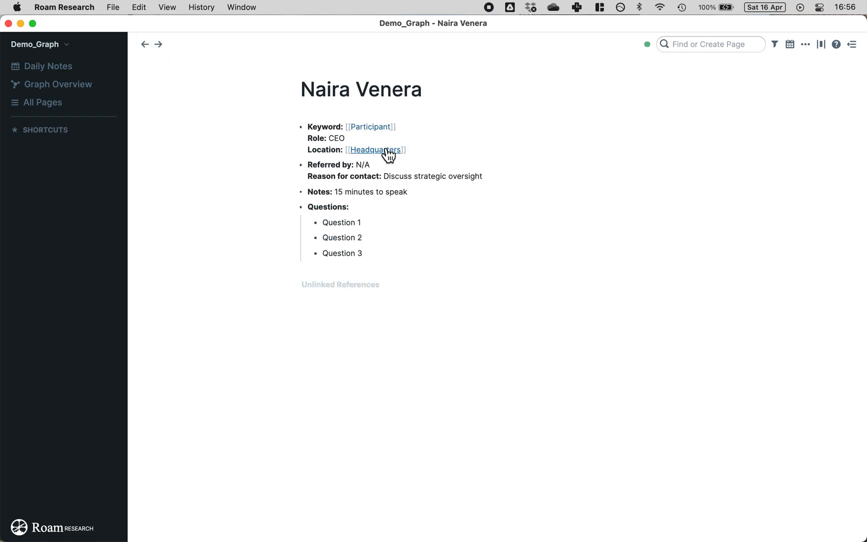
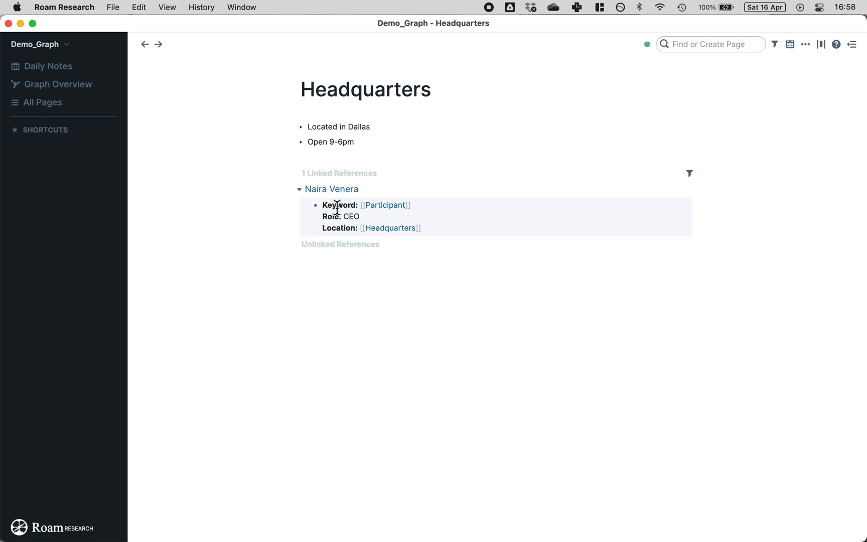
Step: Add a 'test' line under the role in the CEO participant's block in Headquarters' linked references
click(365, 216)
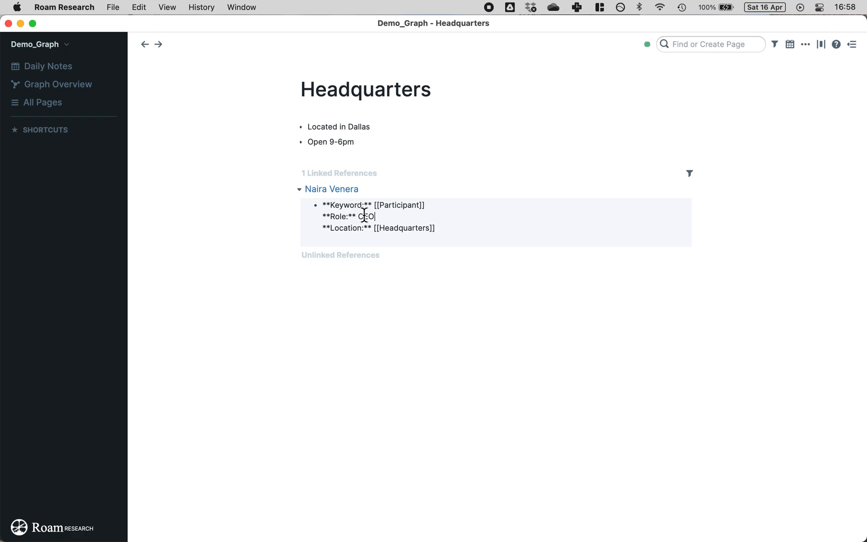
click(233, 176)
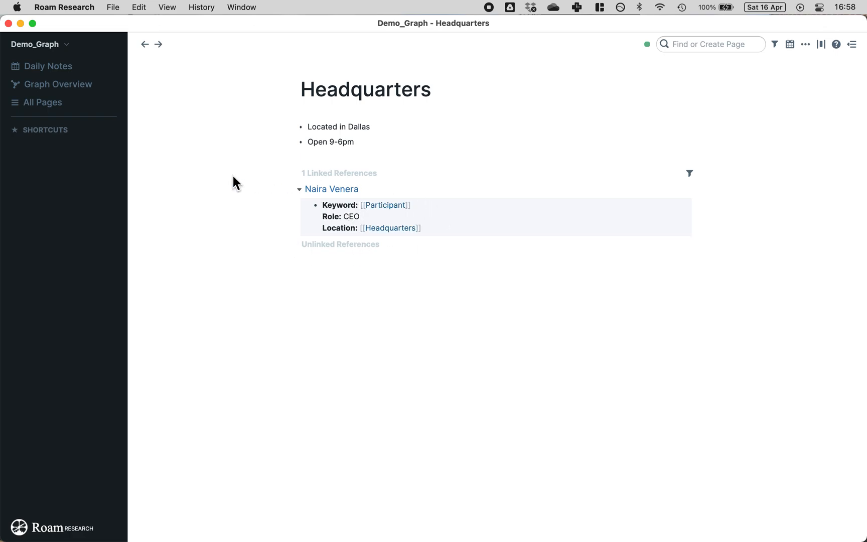
click(375, 216)
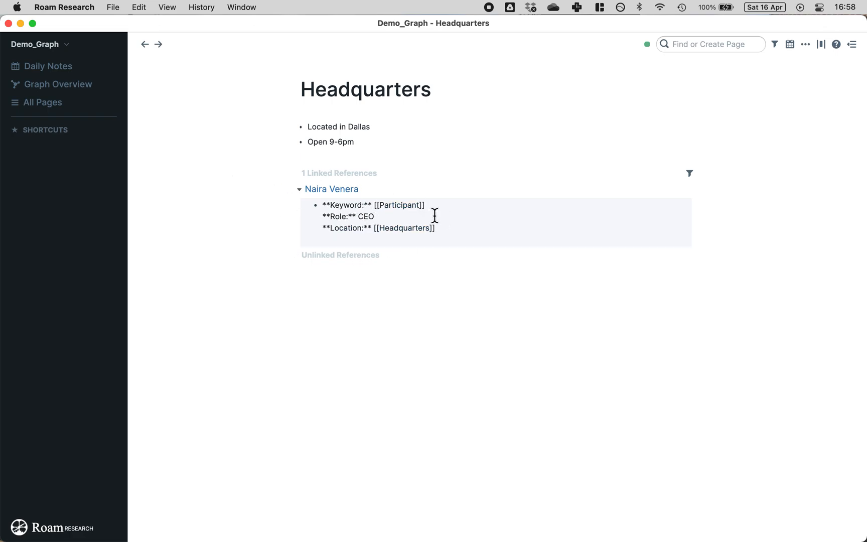
key(shift+Return)
text(test)
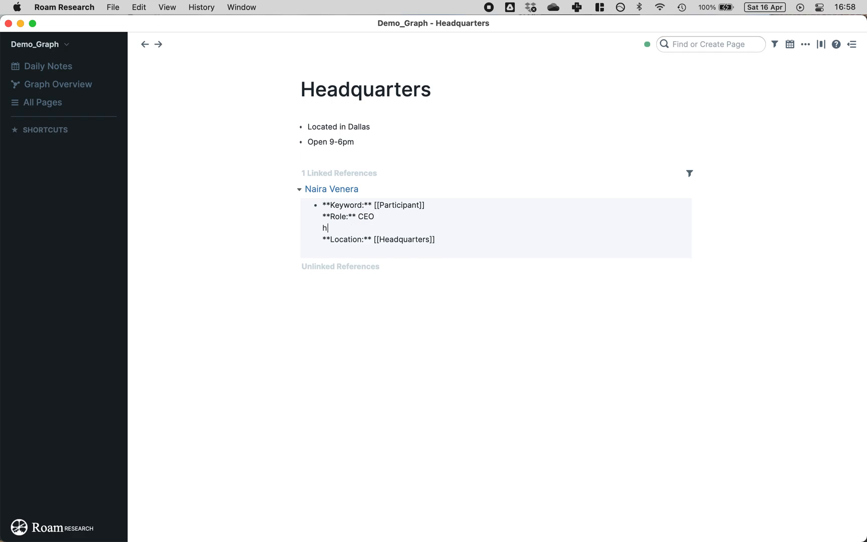
click(219, 234)
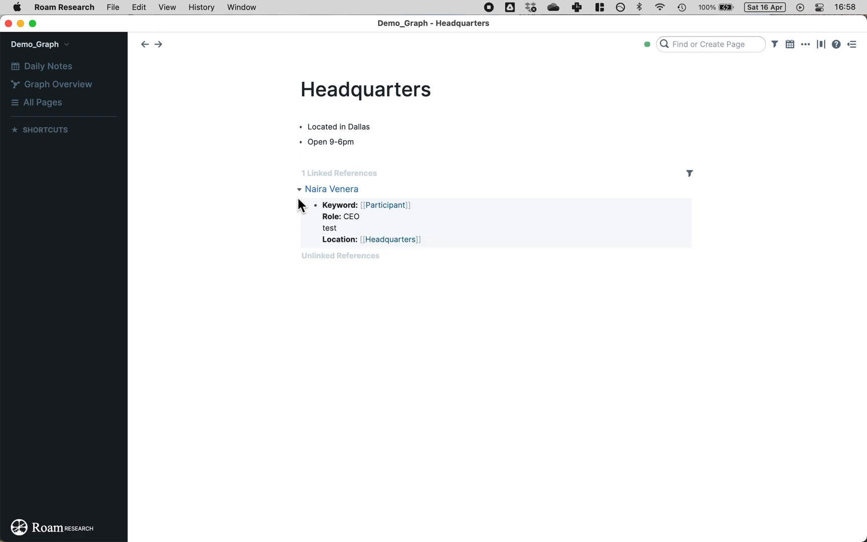
Step: Open the CEO participant's page and delete the test line from its block
click(327, 189)
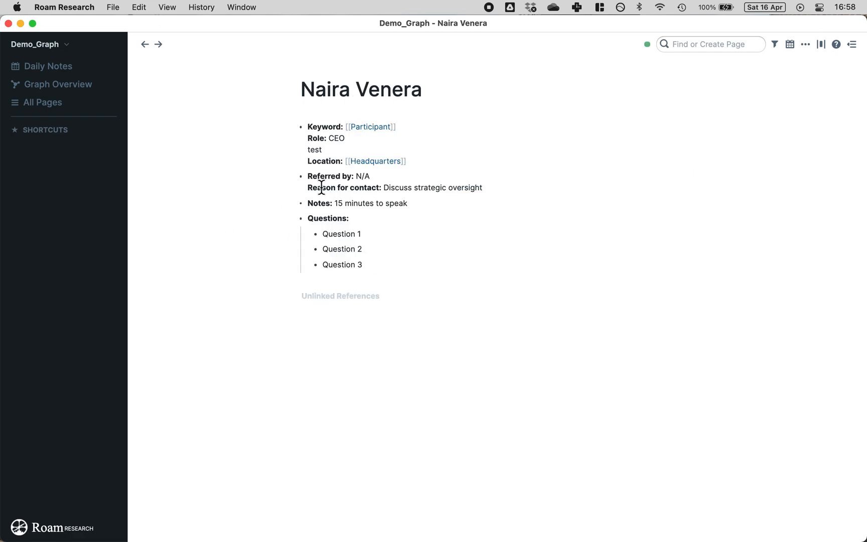
click(332, 149)
double_click(320, 150)
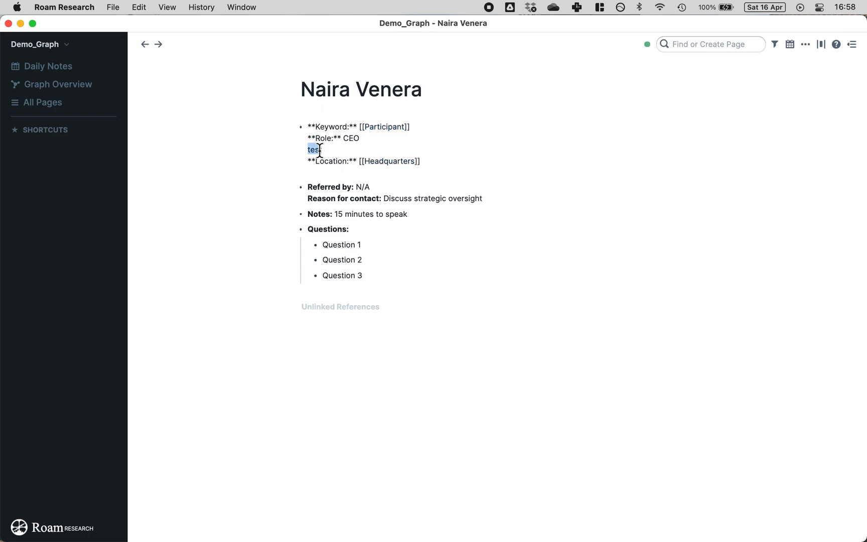
key(BackSpace)
key(BackSpace)
click(214, 128)
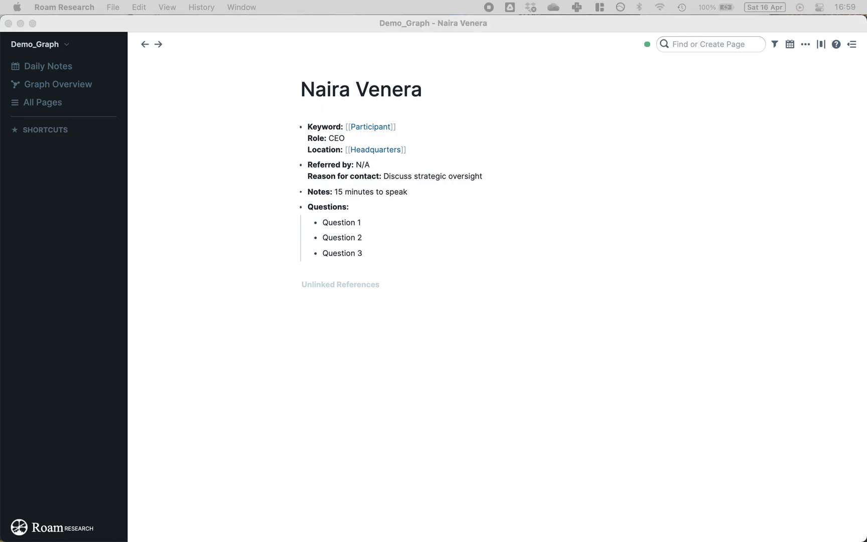
Step: Create a new participant page from the pasted name and insert the Participant template
click(713, 42)
click(714, 42)
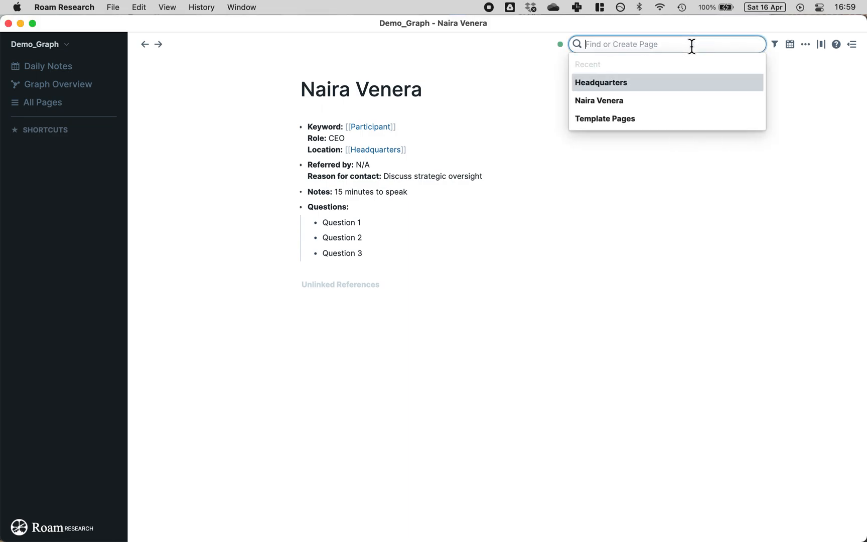
key(Return)
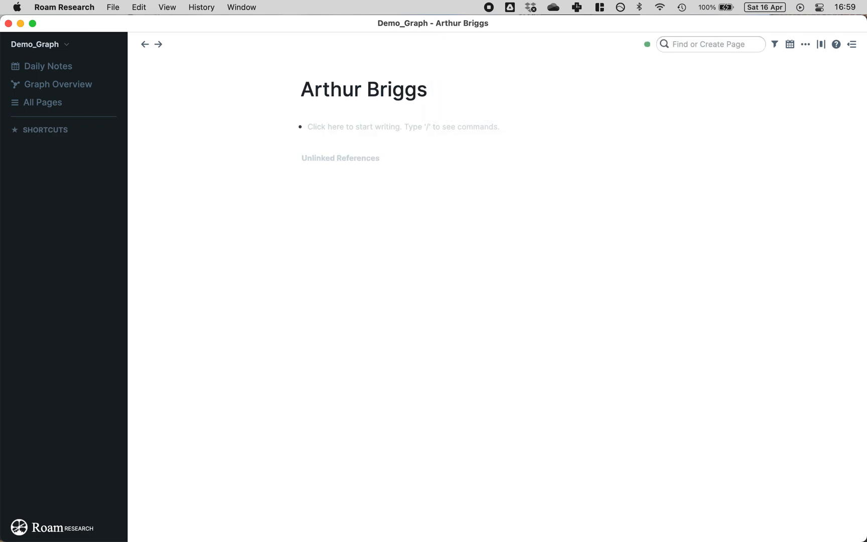
click(367, 127)
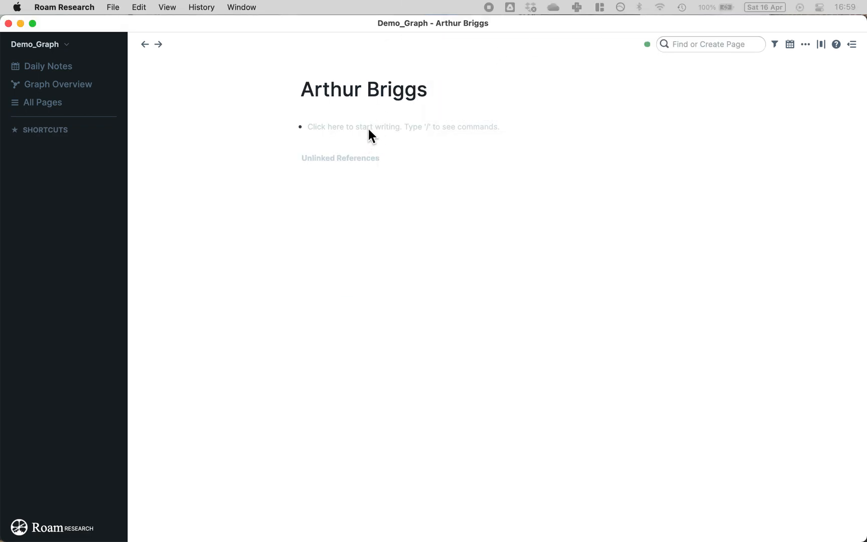
click(367, 126)
text(;;)
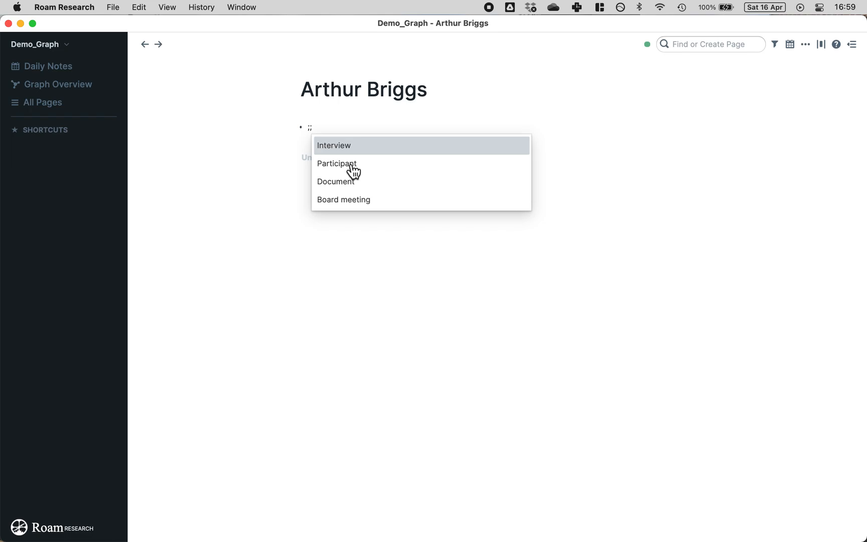
click(350, 164)
Step: Set role CFO, location [[Headquarters]], and link the CEO's page under Referred by
click(369, 137)
text(CFO)
key(Down)
text([[Head)
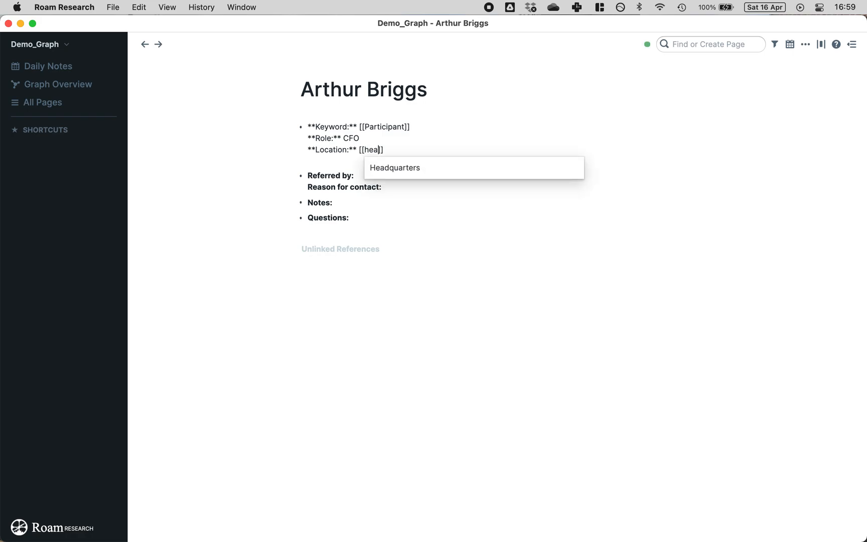
click(384, 169)
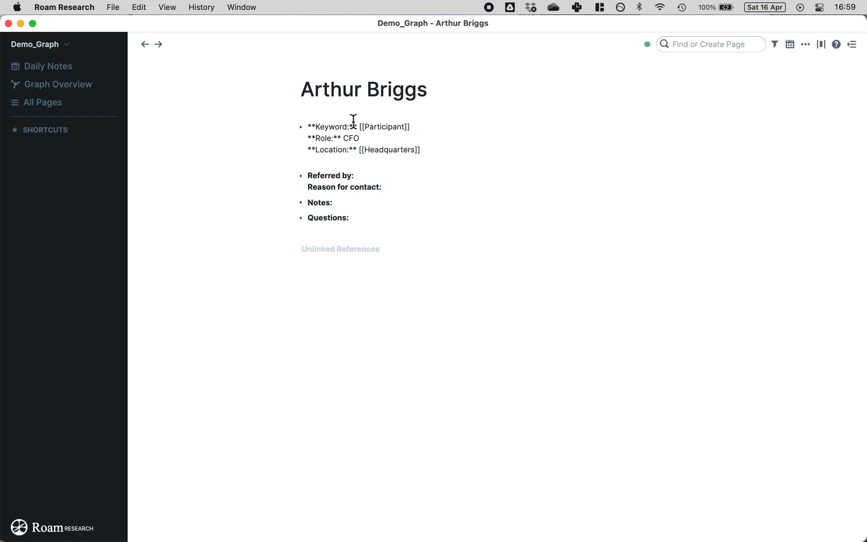
click(260, 145)
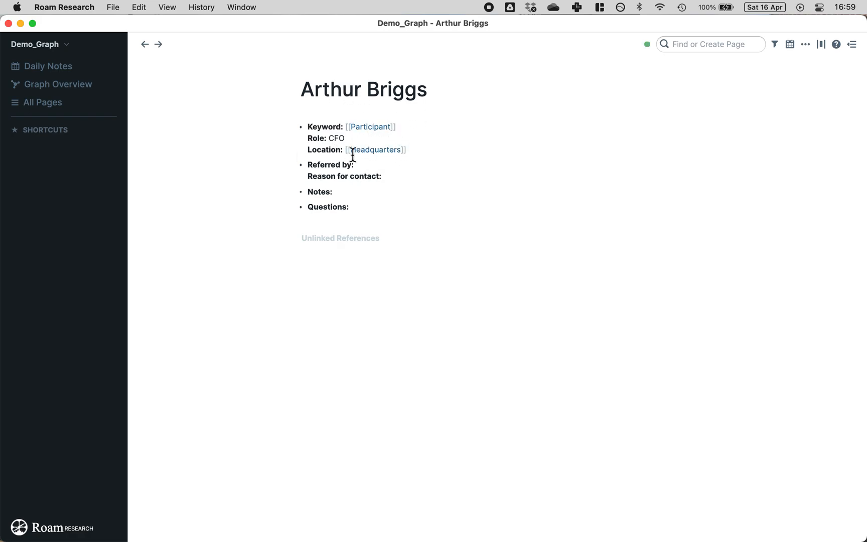
click(383, 166)
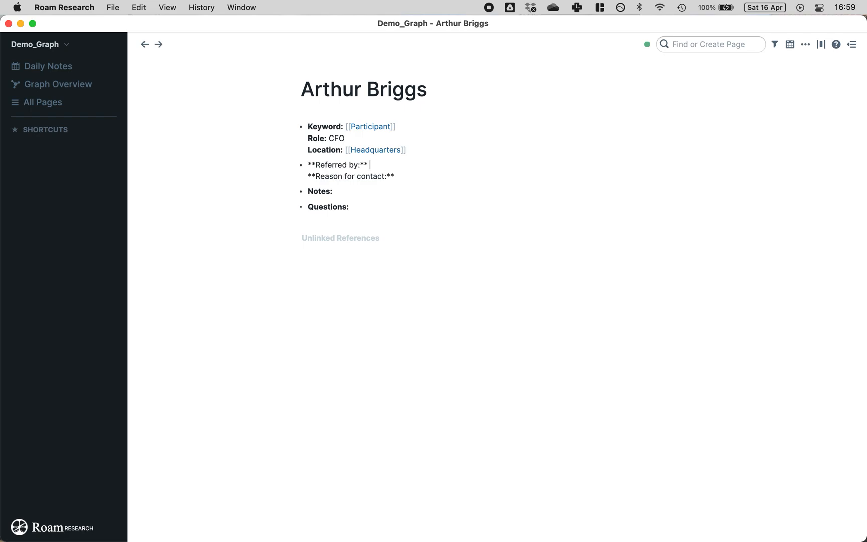
text([[Nai)
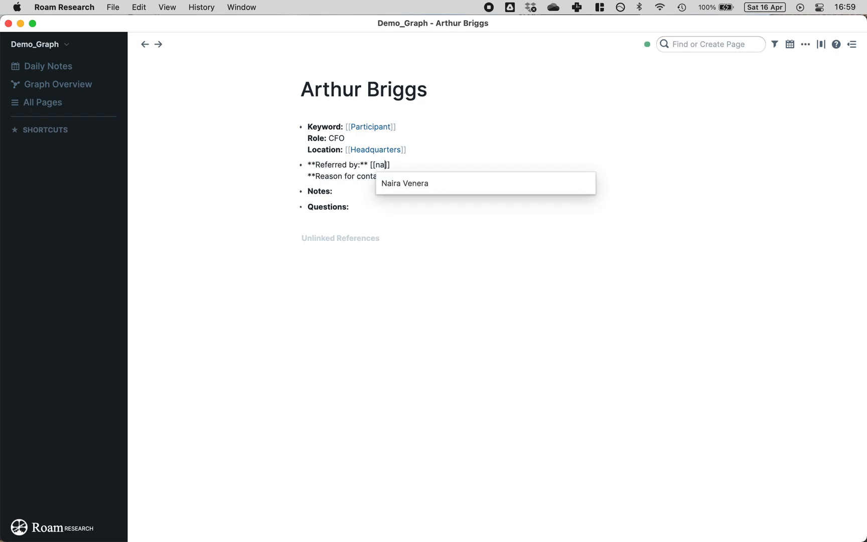
click(408, 183)
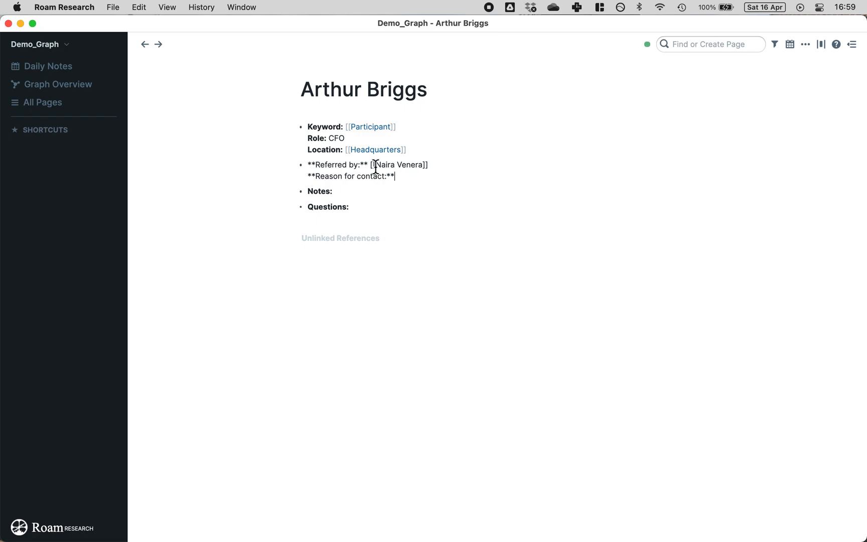
key(Escape)
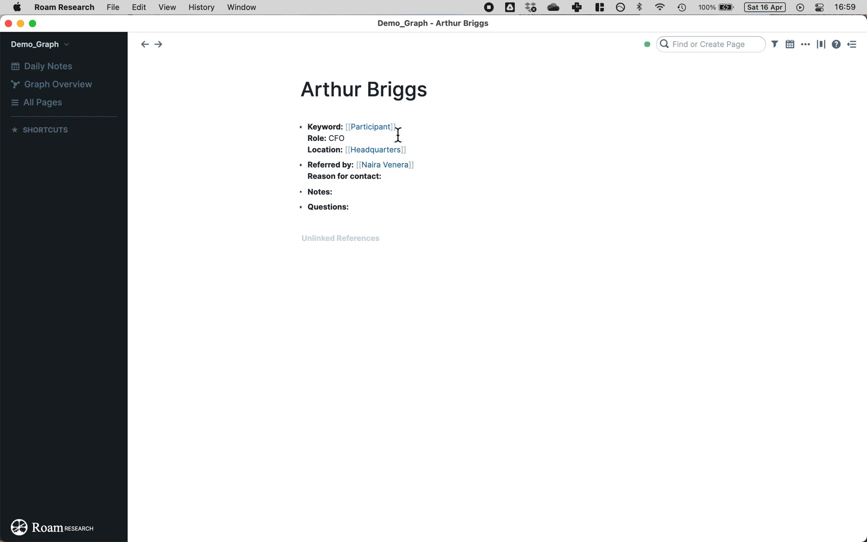
Step: Paste the contact reason 'Discuss financial situation' and the participant's background note
click(411, 178)
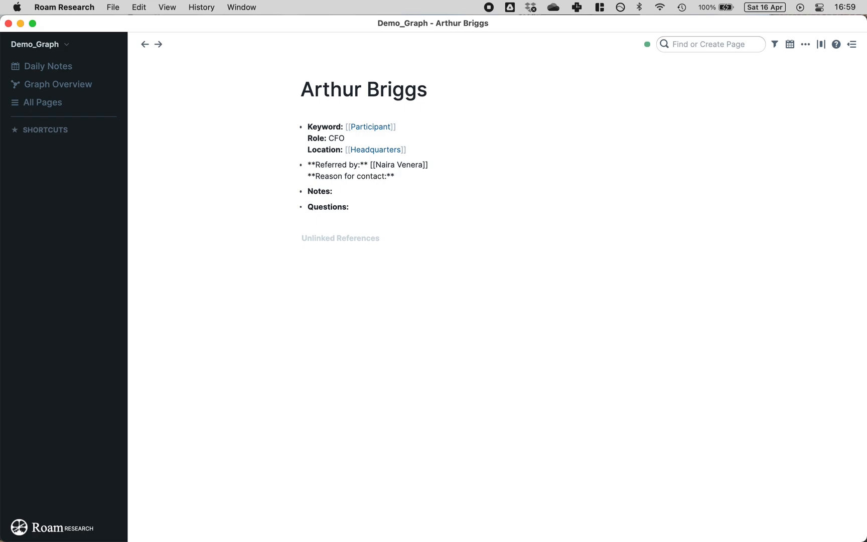
key(super+Tab)
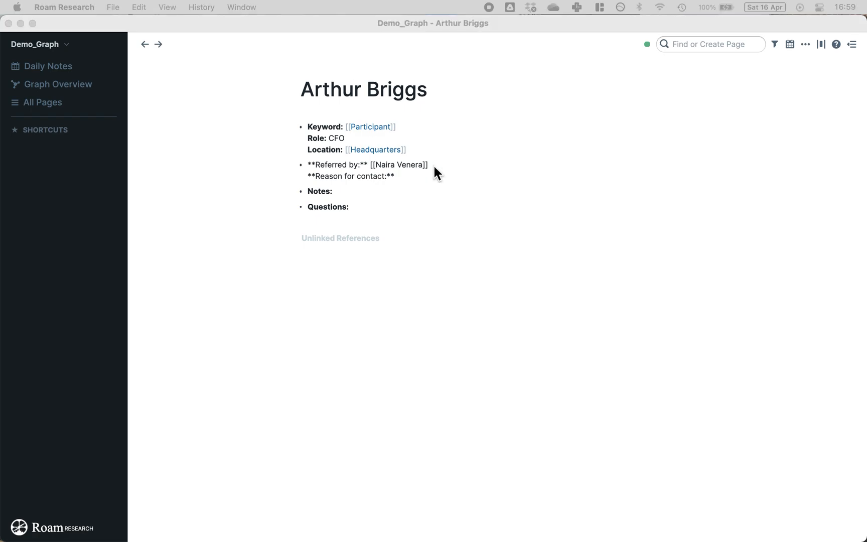
click(428, 178)
text(Discuss financial situation)
click(383, 199)
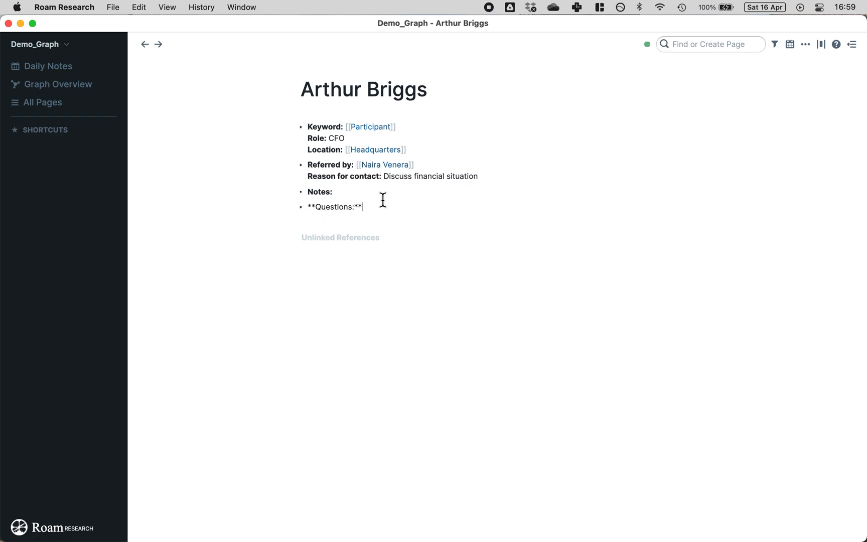
click(372, 195)
key(super+Tab)
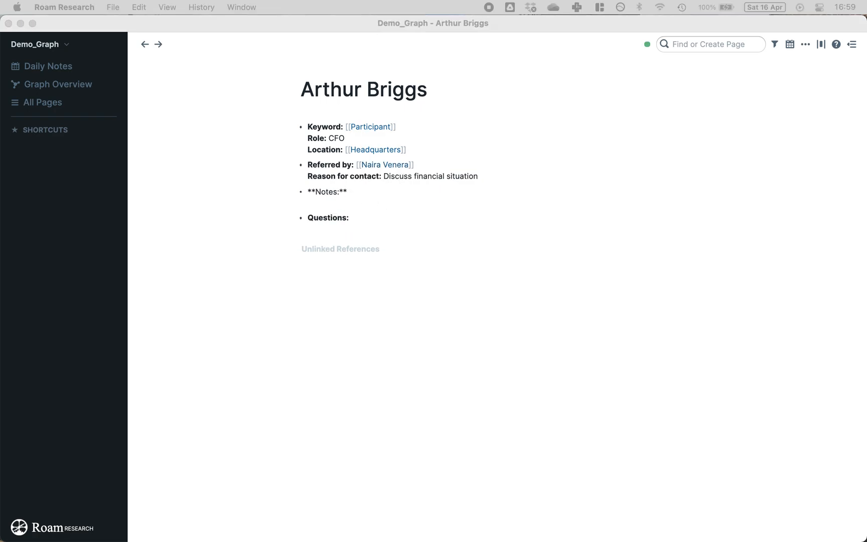
key(super+Tab)
click(375, 194)
text(Previously worked at InsideTech as an Accountant)
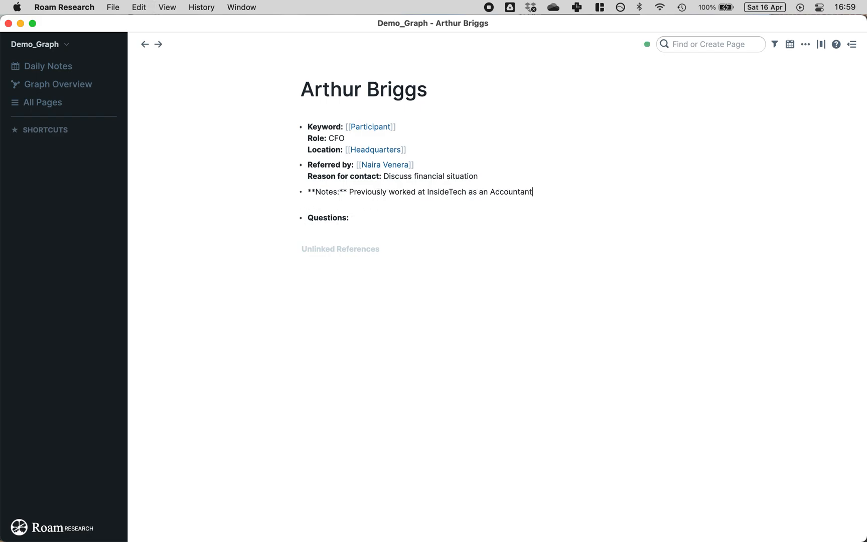
key(super+Tab)
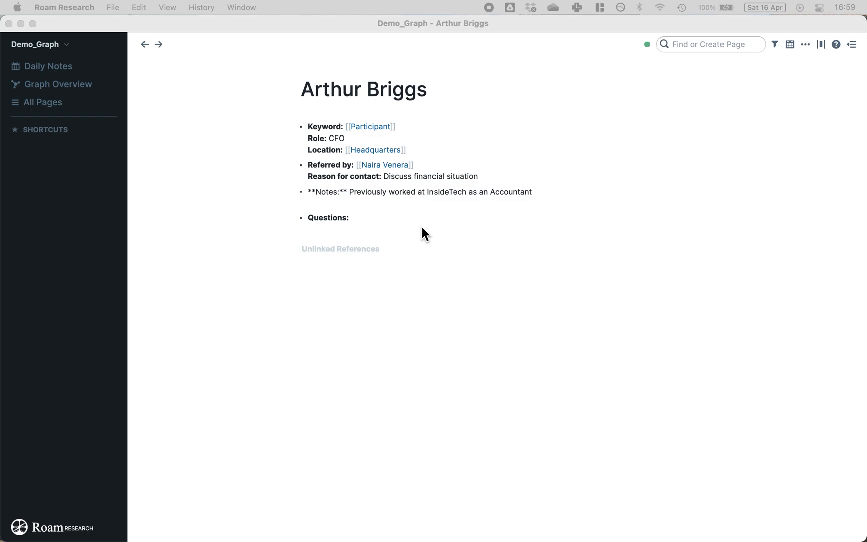
key(super+Tab)
Step: Add the three sample questions as separate nested blocks under Questions
click(392, 216)
key(Return)
key(Tab)
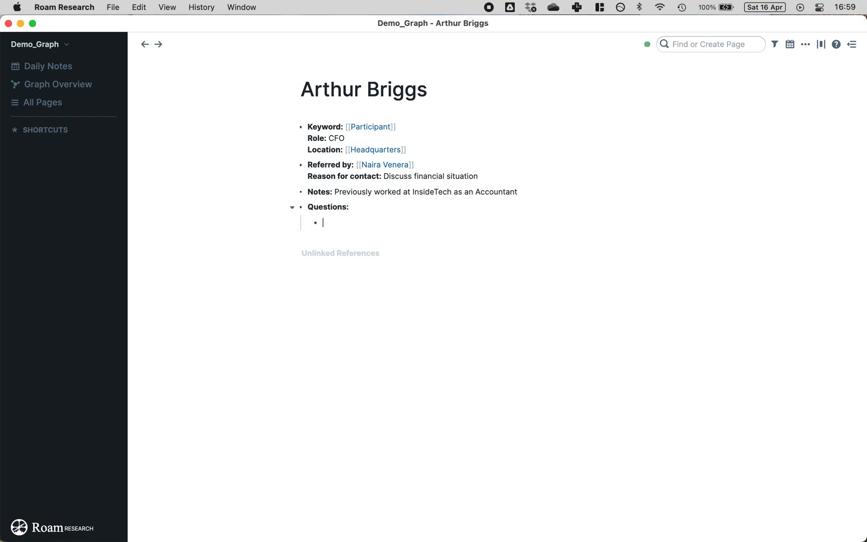
text(Question 1 Question 2 Question 3)
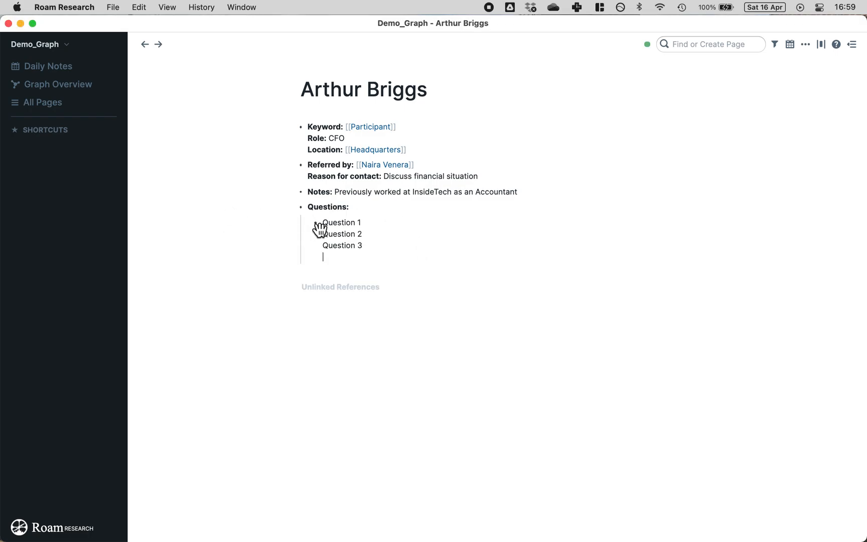
key(super+z)
text(Question 1 Question 2 Question 3)
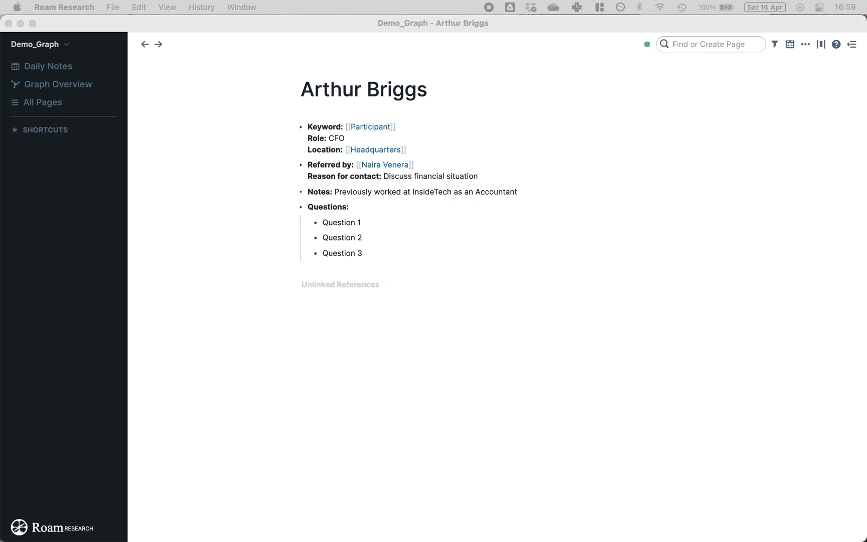
click(233, 232)
click(702, 45)
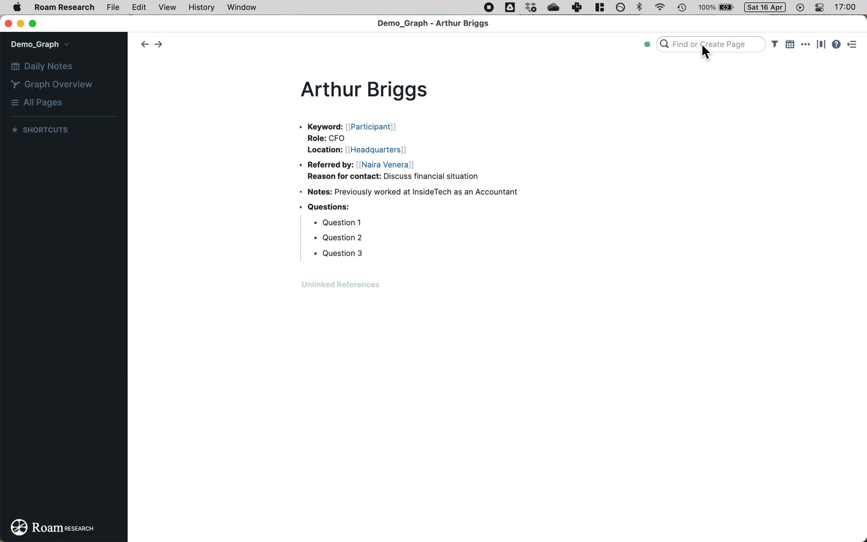
Step: Create the new participant's page from search and insert the Participant template
click(701, 44)
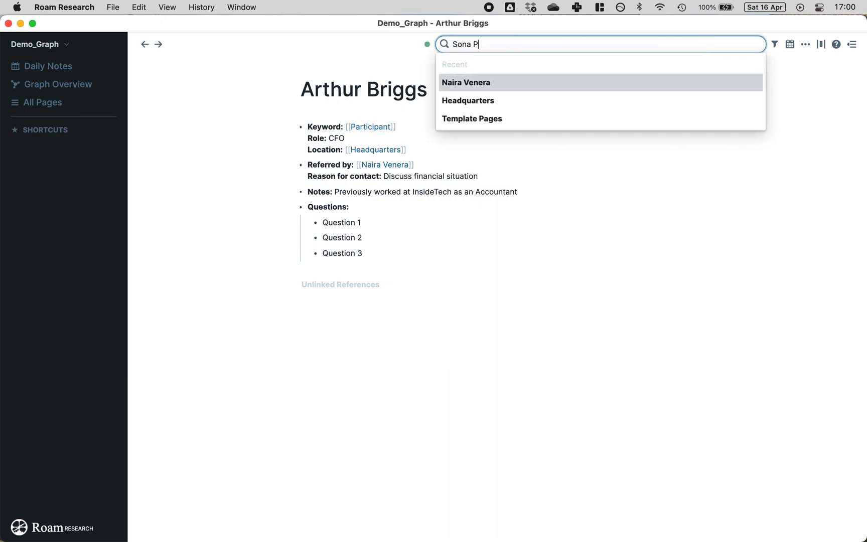
key(Return)
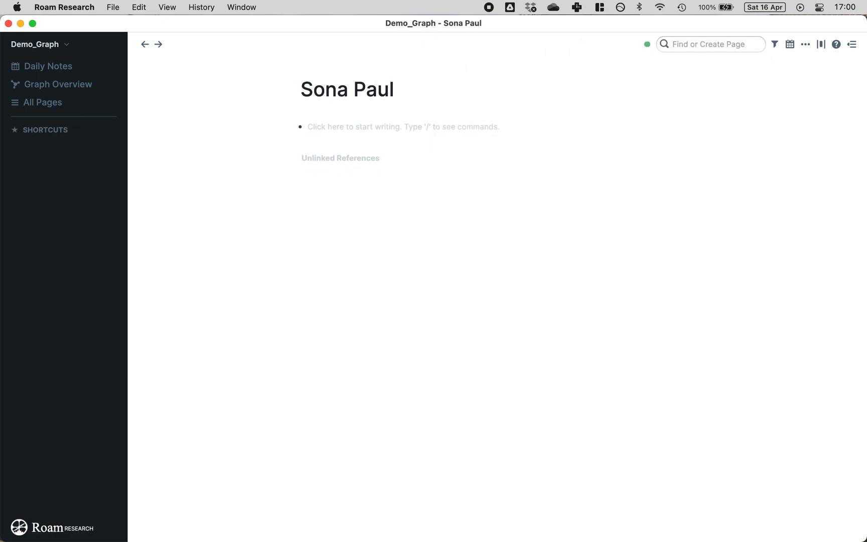
click(357, 136)
click(338, 129)
text(;;)
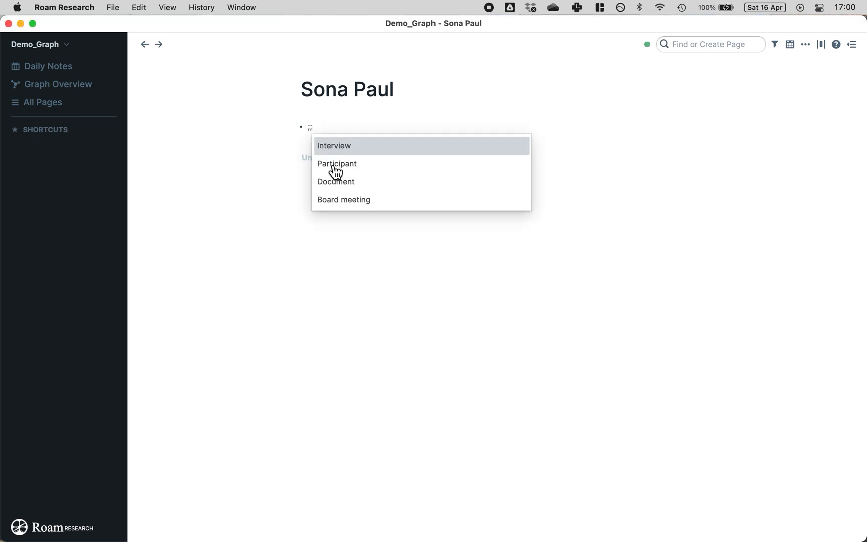
click(334, 166)
Step: Fill the role as 'Accountant and Union Rep', keeping Accountant as plain text
key(Up)
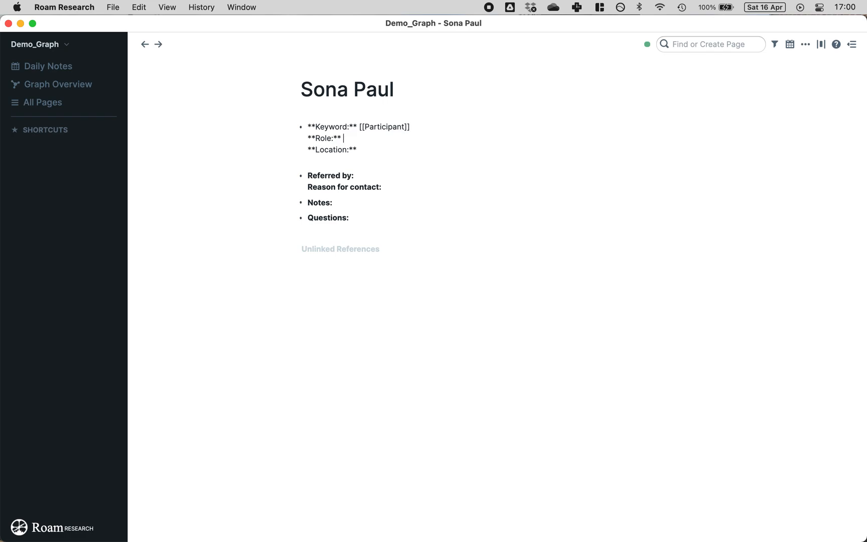
key(super+Tab)
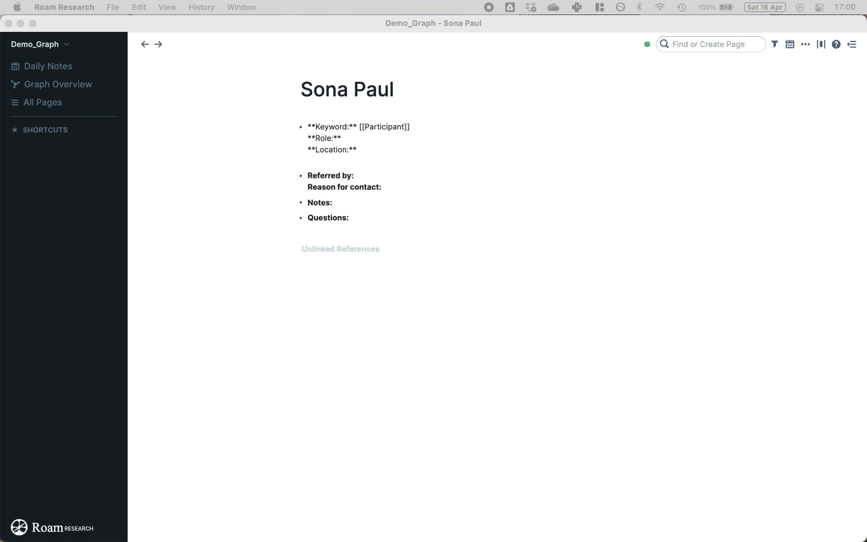
key(super+Tab)
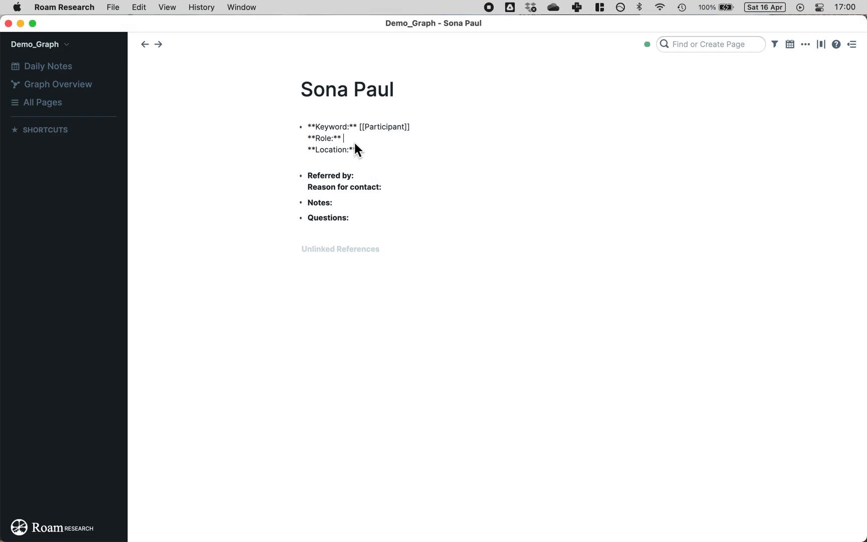
text(Accountant and [[Union Rep]])
double_click(368, 136)
text([[)
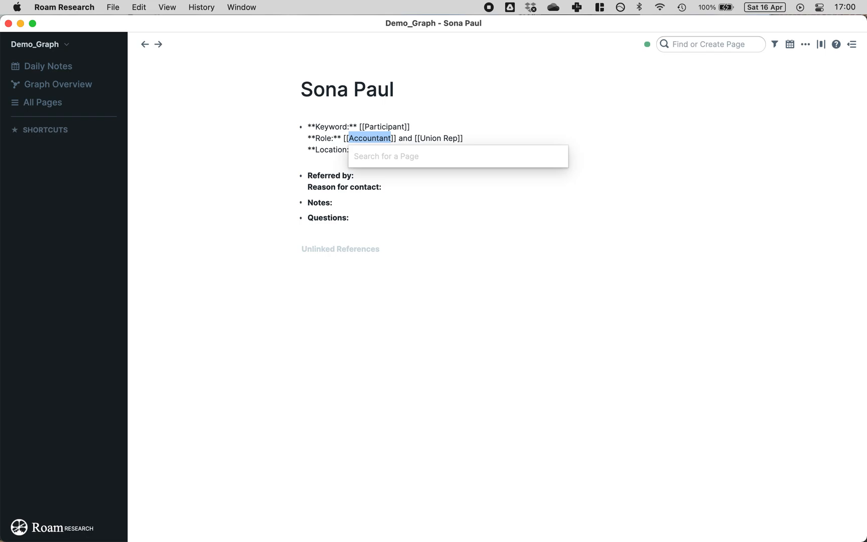
key(Left)
key(BackSpace)
key(BackSpace)
click(393, 141)
key(BackSpace)
key(BackSpace)
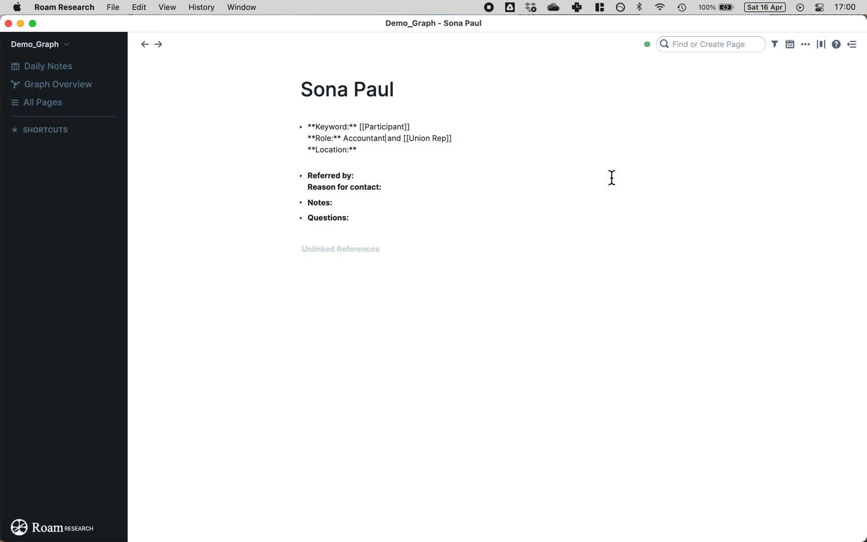
Step: Set location to [[Southwest Division]] and link the referrer's page under Referred by
click(451, 151)
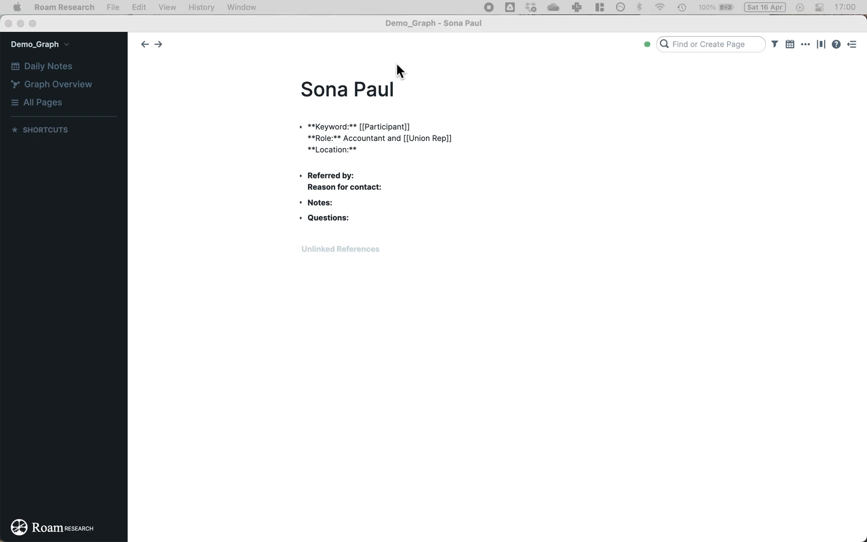
click(375, 145)
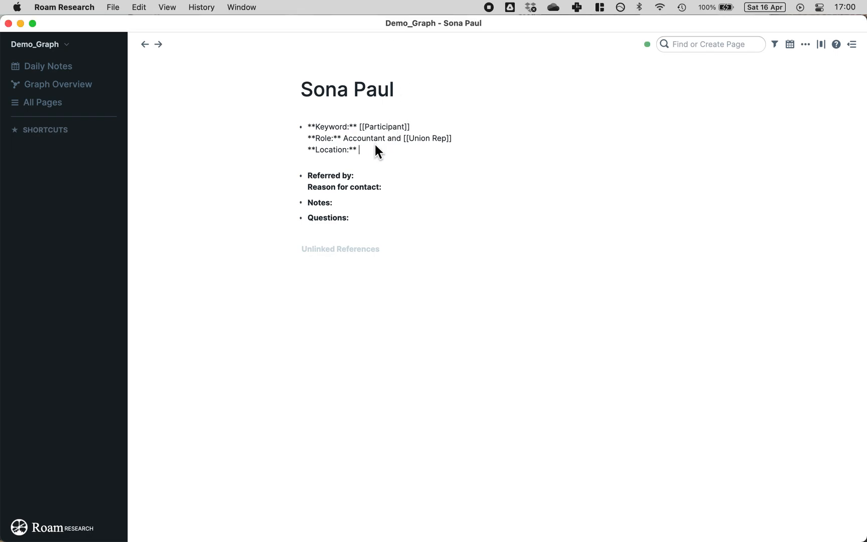
text([[Southwest Division)
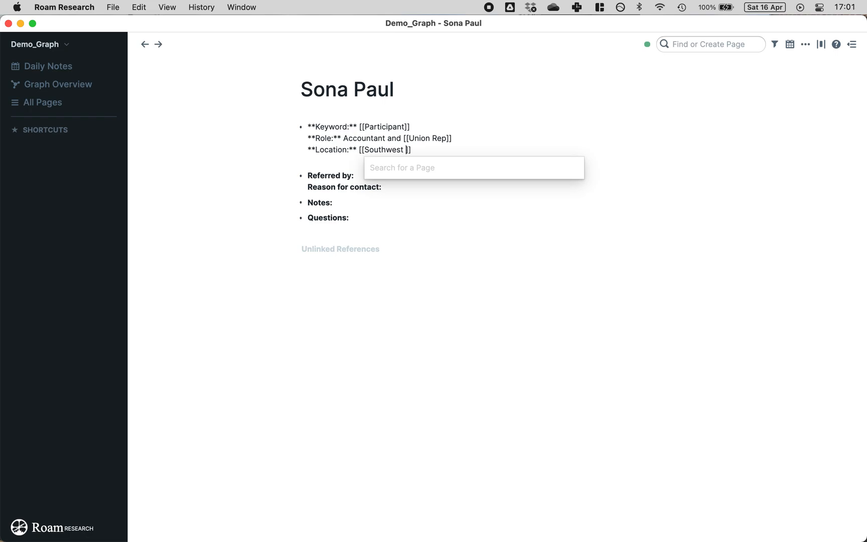
click(233, 185)
click(396, 161)
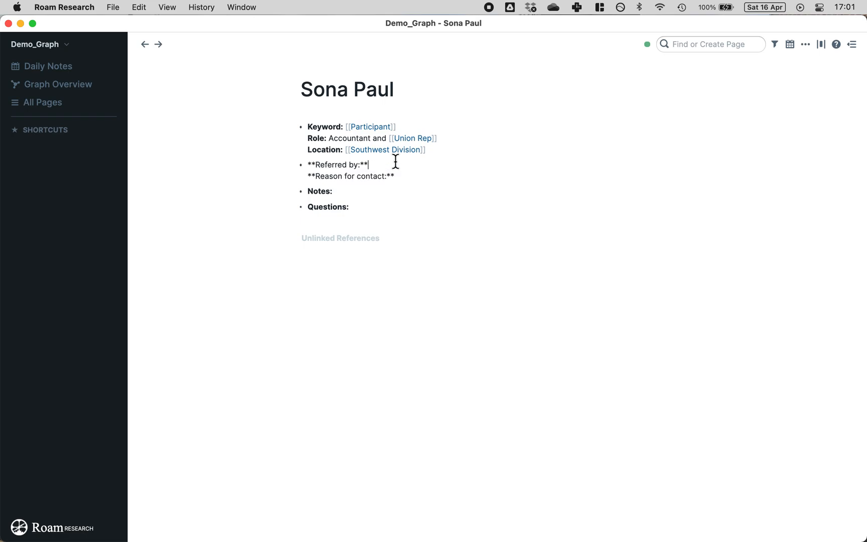
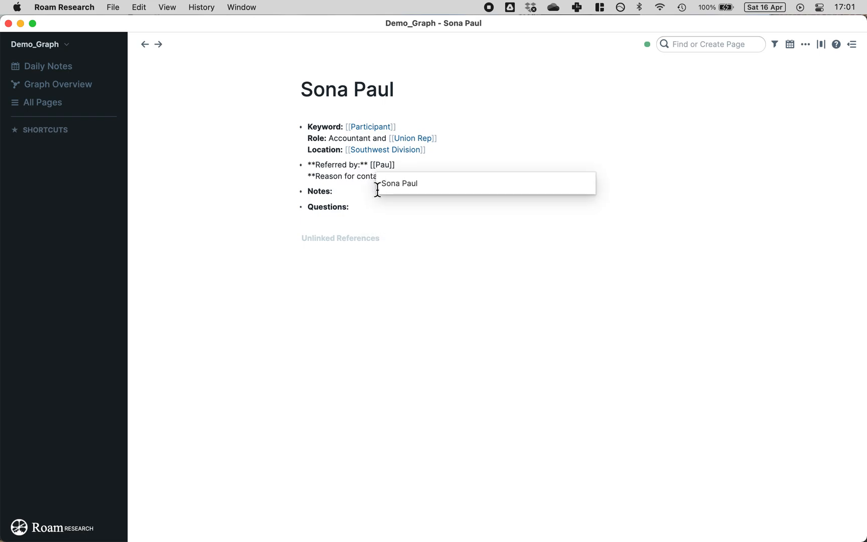
click(275, 178)
Step: Paste the reason for contact text after the Reason for contact label
click(414, 184)
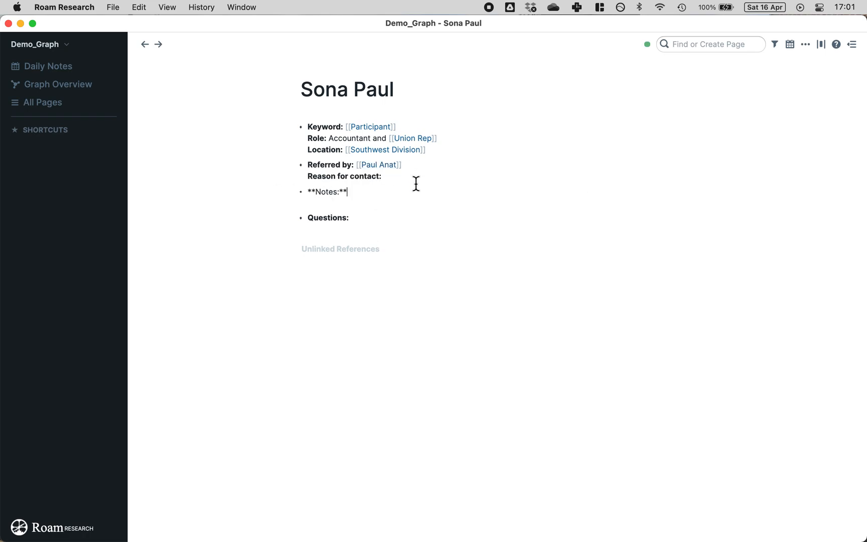
click(399, 176)
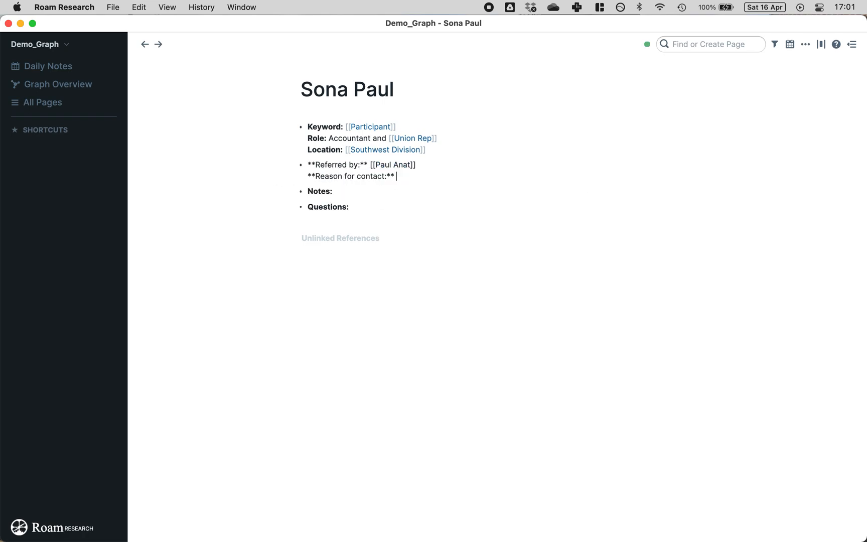
key(super+Tab)
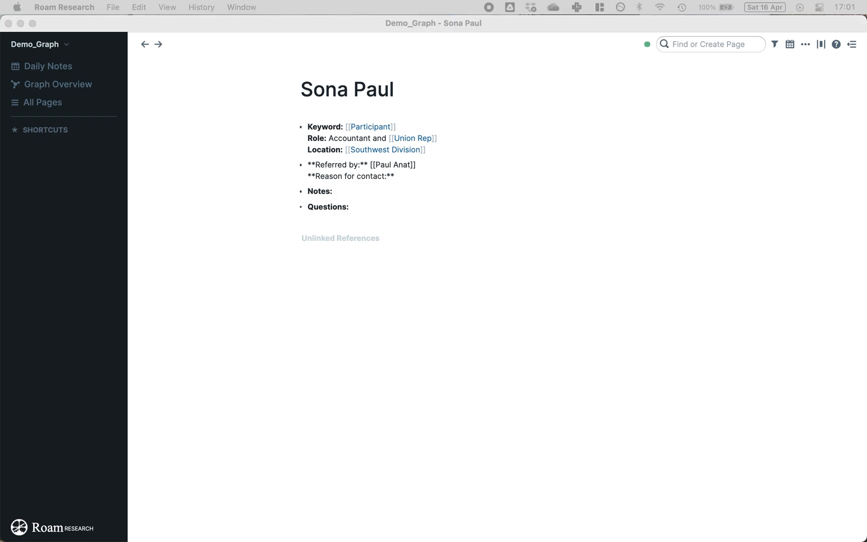
click(405, 170)
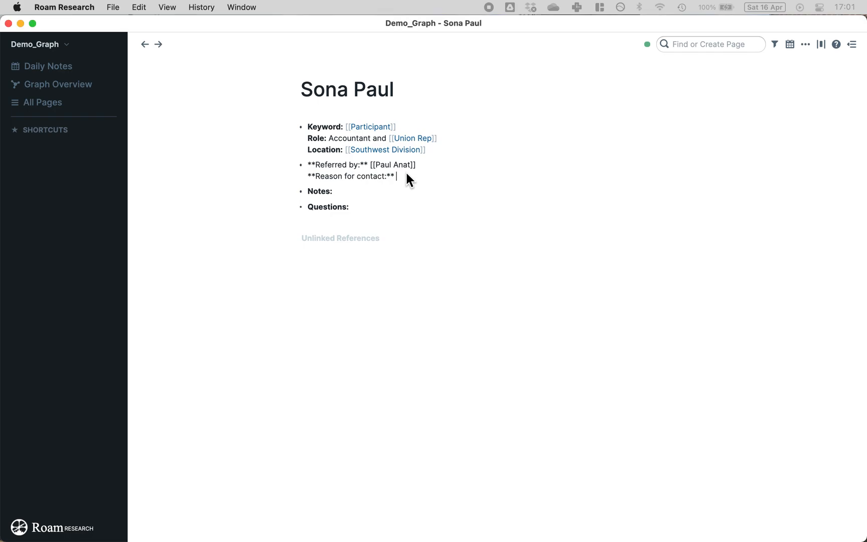
text(Was a key activist in the union drive in 2021)
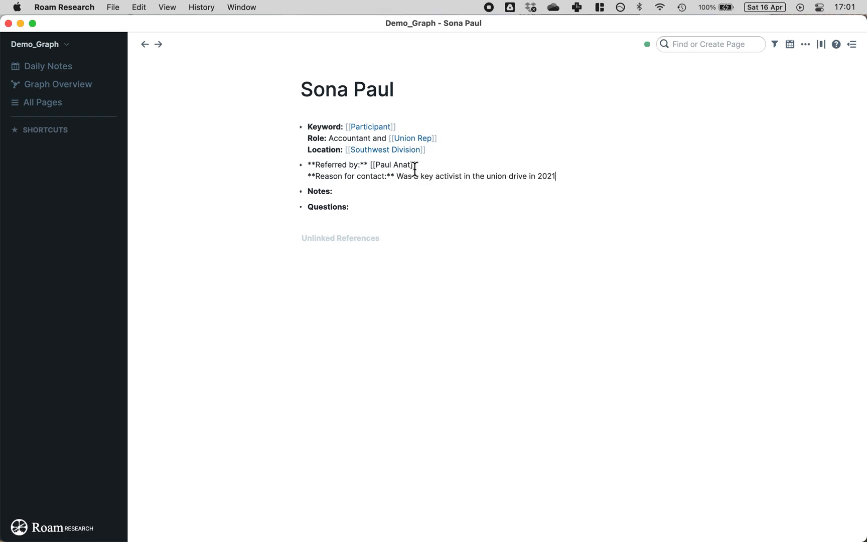
Step: Add Question 1–4 placeholders under Questions, then go to the referrer's page
click(368, 192)
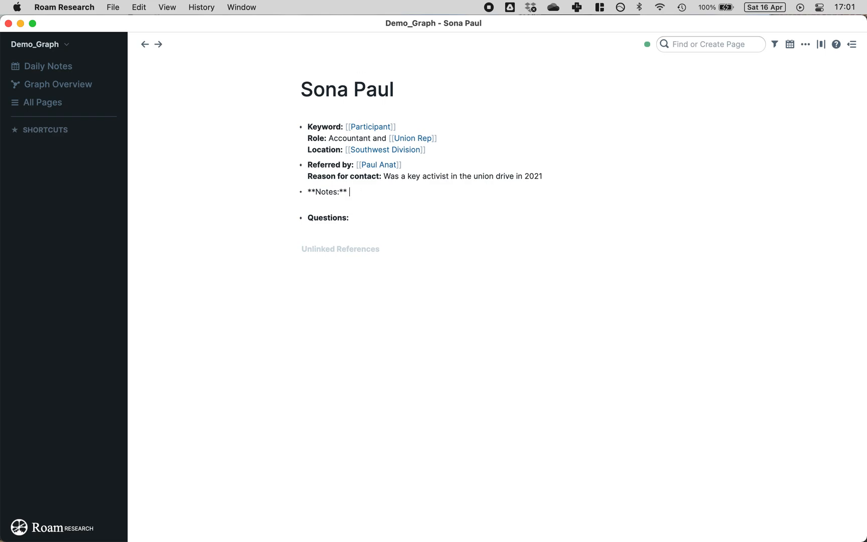
key(super+Tab)
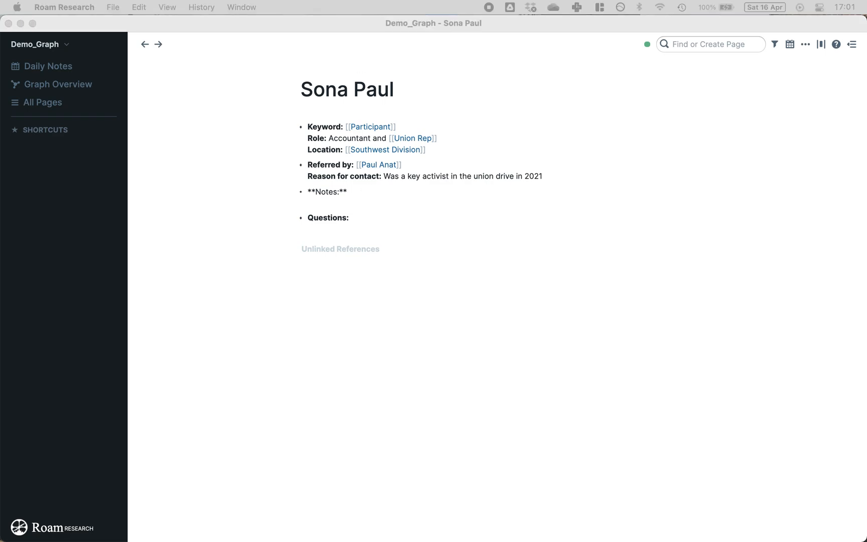
key(super+Tab)
click(420, 223)
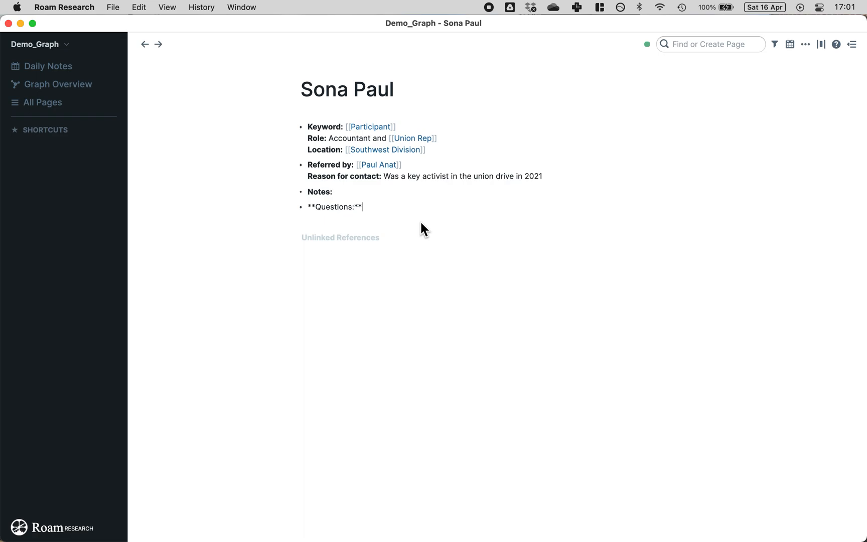
key(Return)
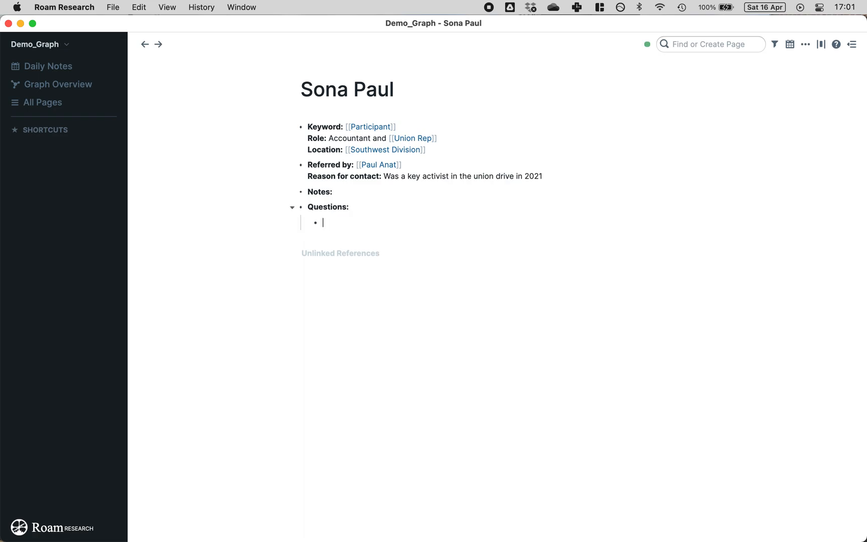
text(Question 1 Question 2 Question 3 Question 4)
key(super+z)
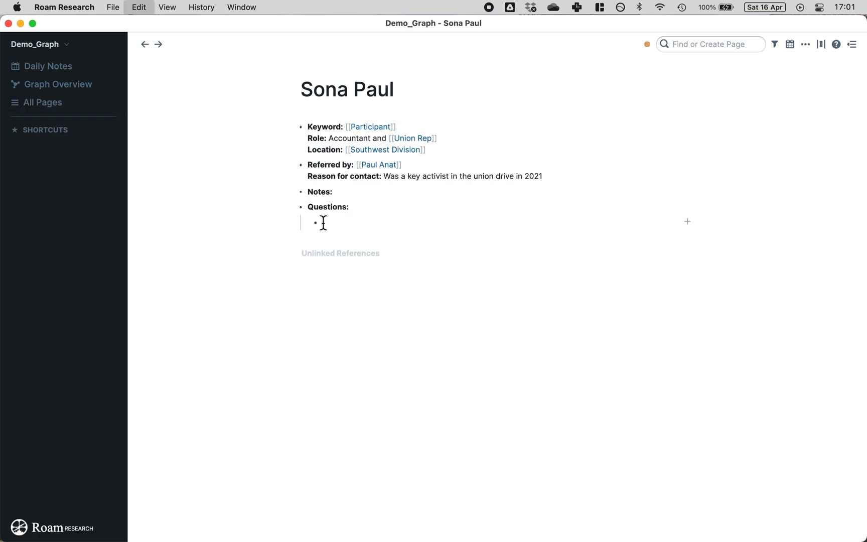
text(Question 1 Question 2 Question 3 Question 4)
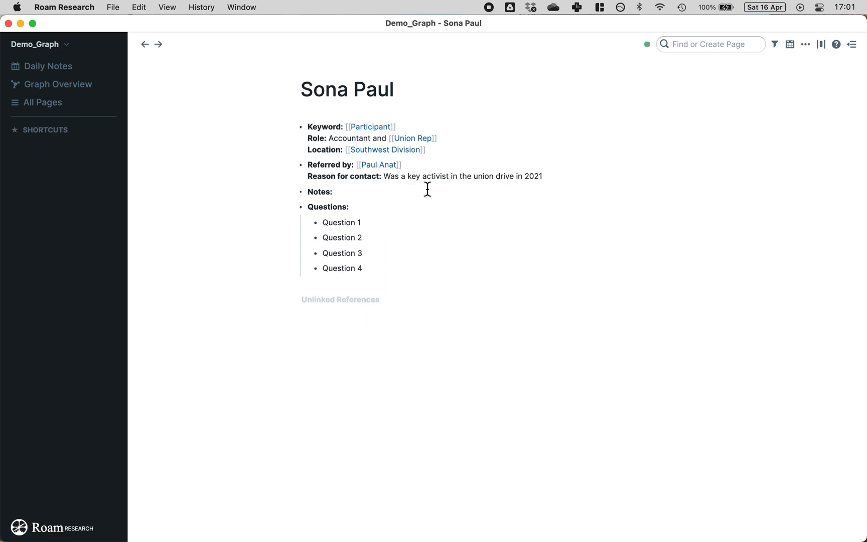
click(386, 169)
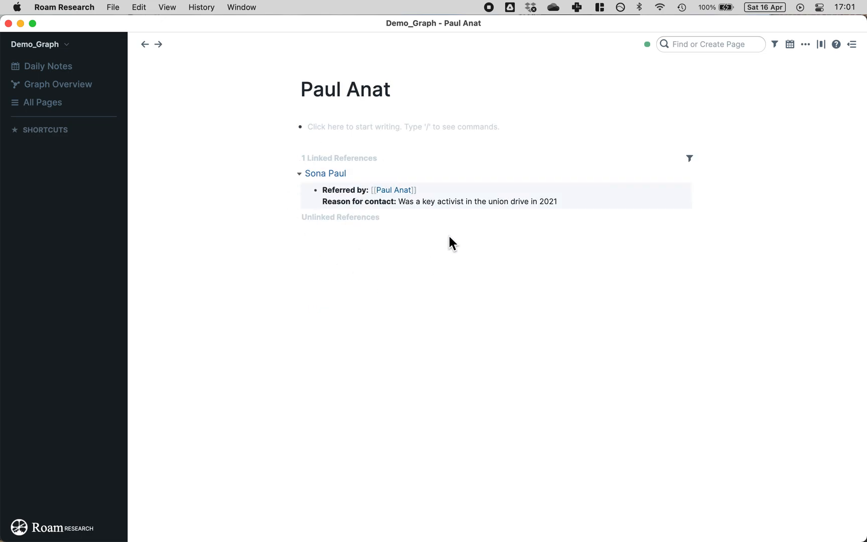
Step: Apply the Participant template to the referrer's page via ;;, then open the Participant page
click(334, 132)
text(;;)
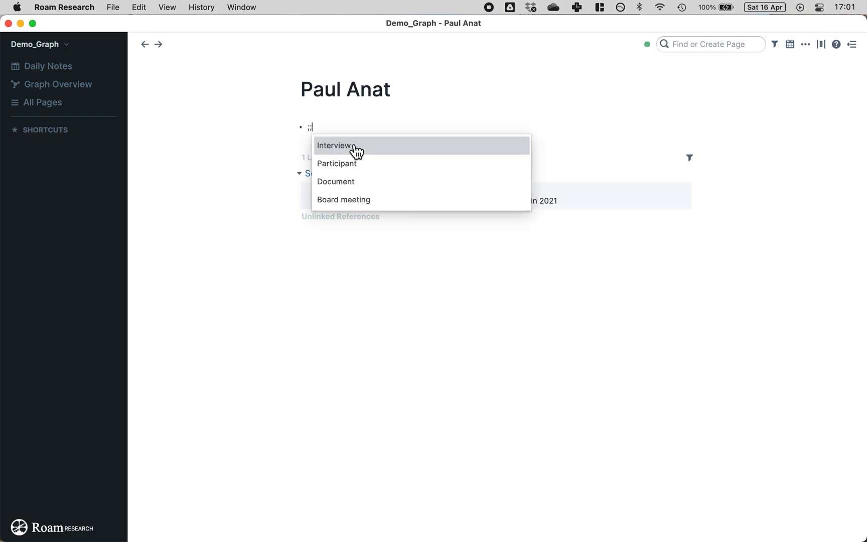
click(353, 164)
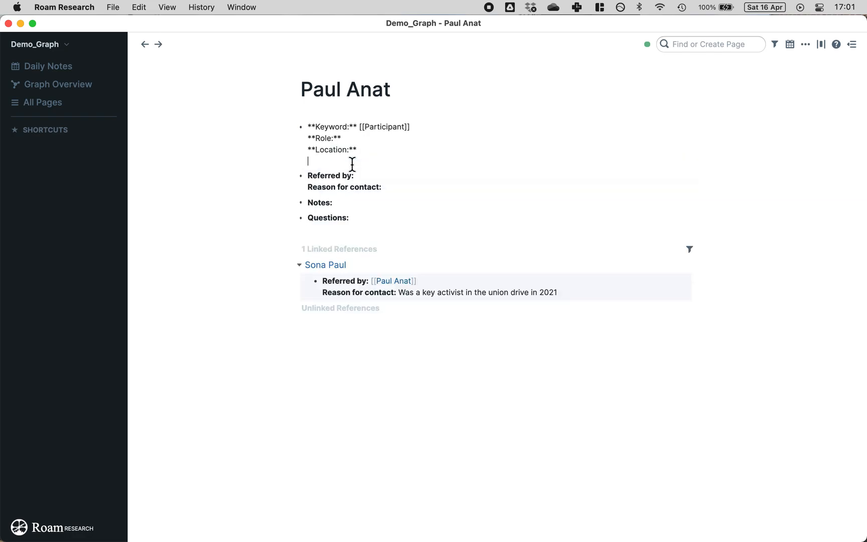
click(244, 166)
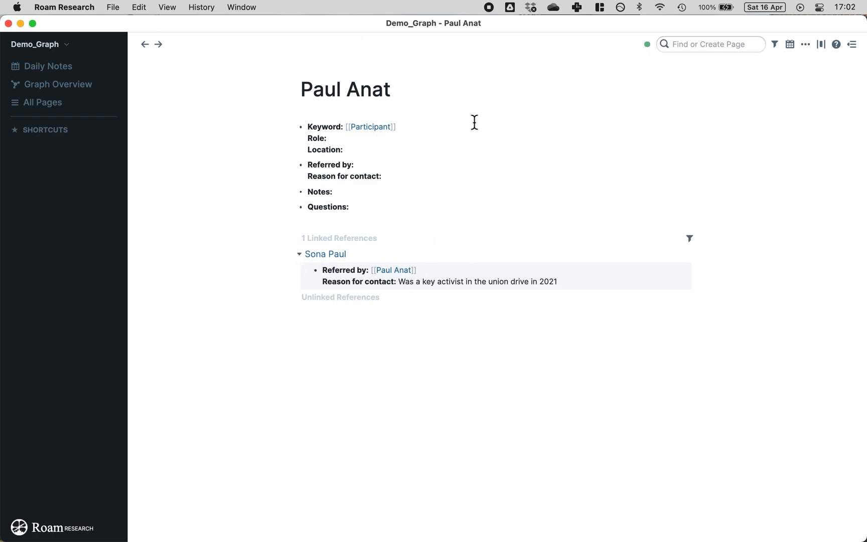
click(375, 129)
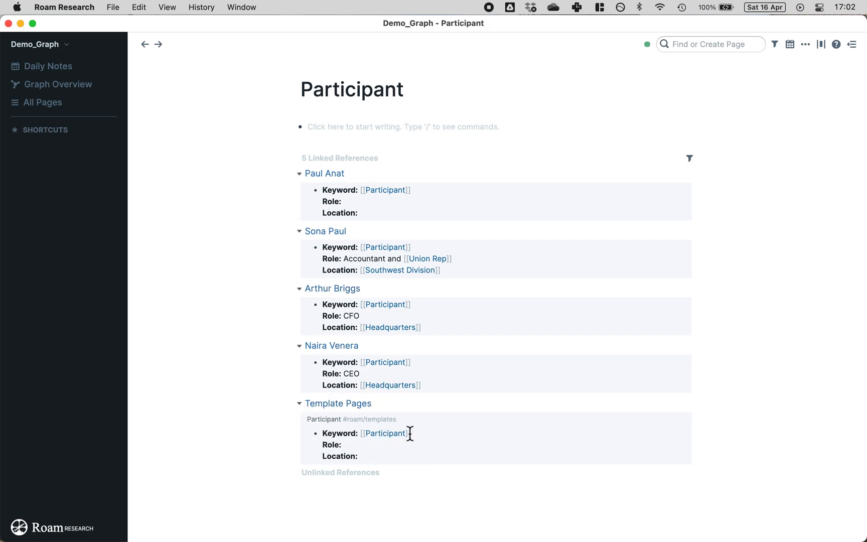
Step: Filter the Participant page's linked references to exclude roam/templates, leaving 4 of 5 entries
click(690, 160)
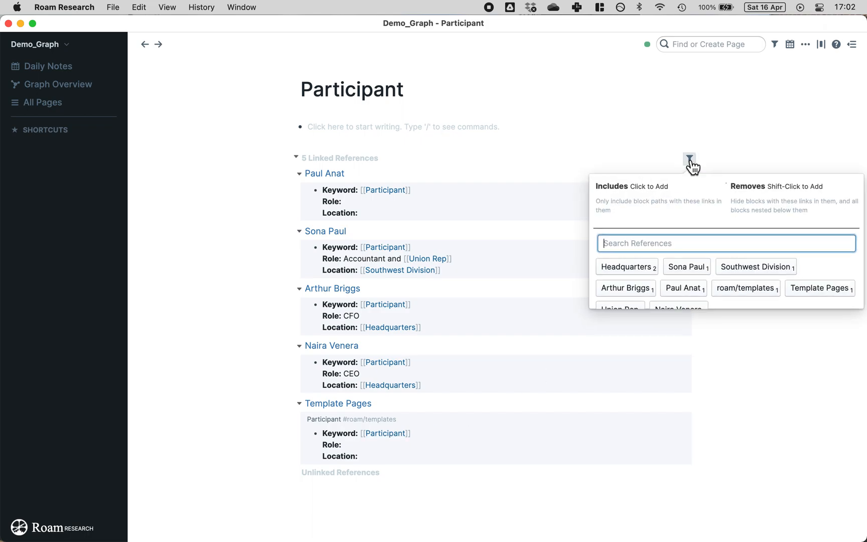
scroll(710, 269, down, 1)
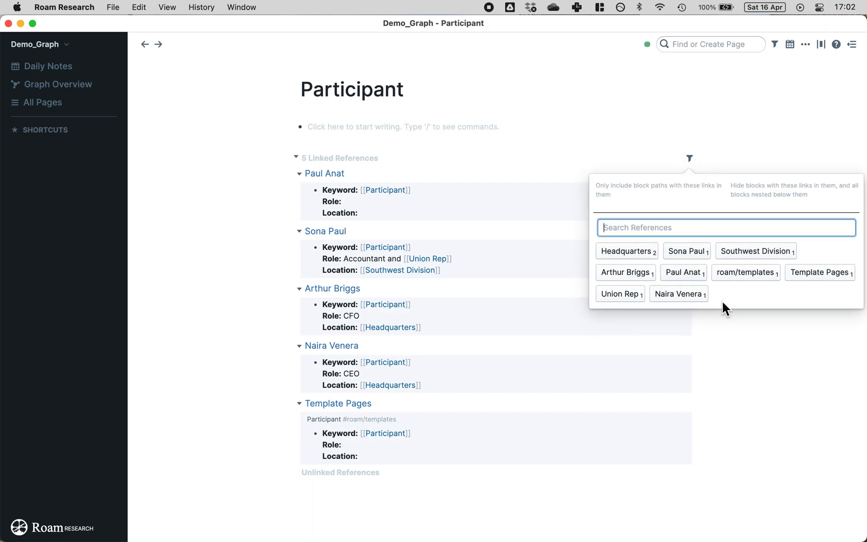
click(754, 277)
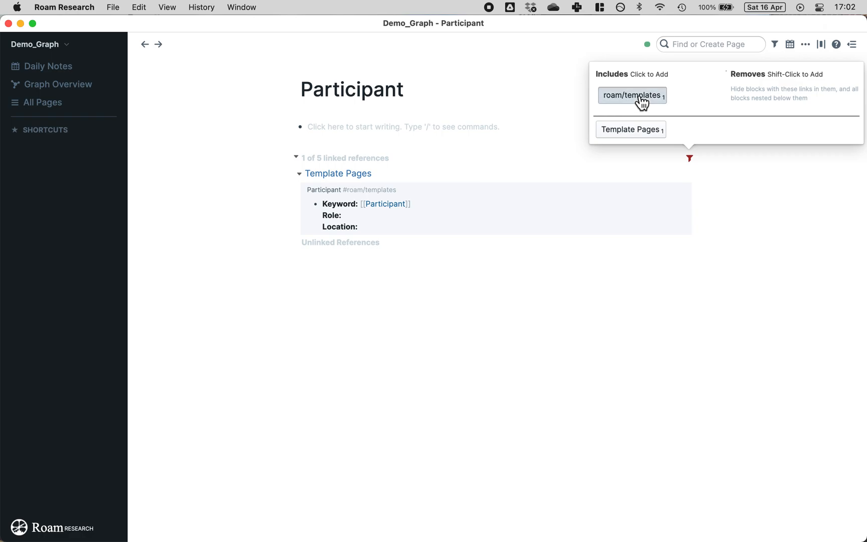
click(641, 100)
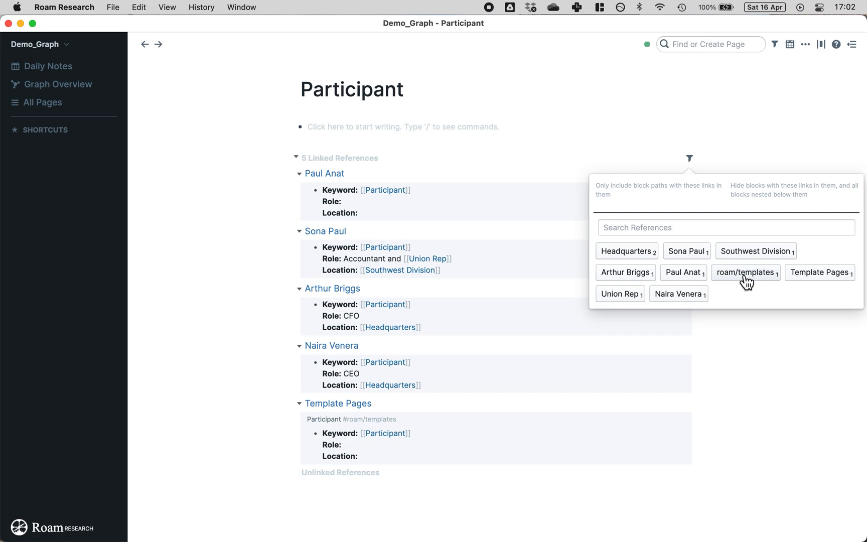
scroll(745, 283, up, 1)
scroll(750, 232, down, 1)
shift+click(742, 275)
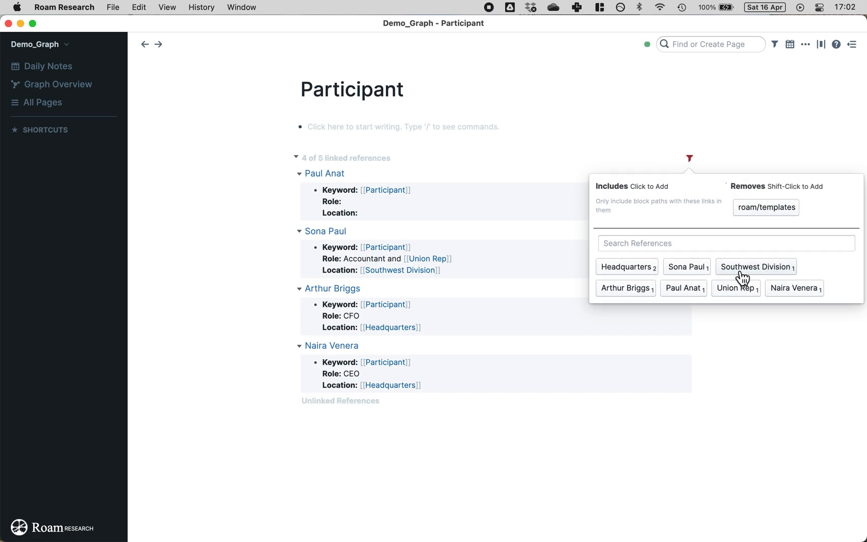
click(210, 289)
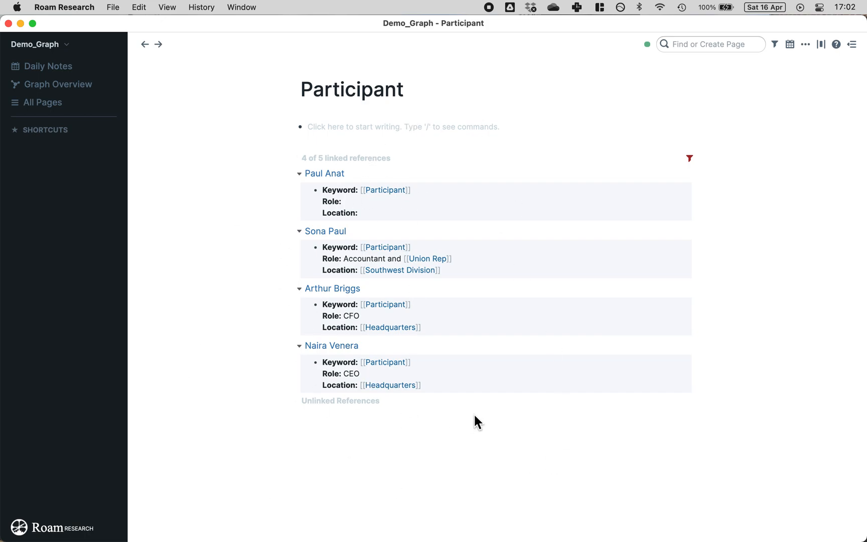
Step: Type Accountant into the first linked participant's Role line on the Participant page
click(353, 199)
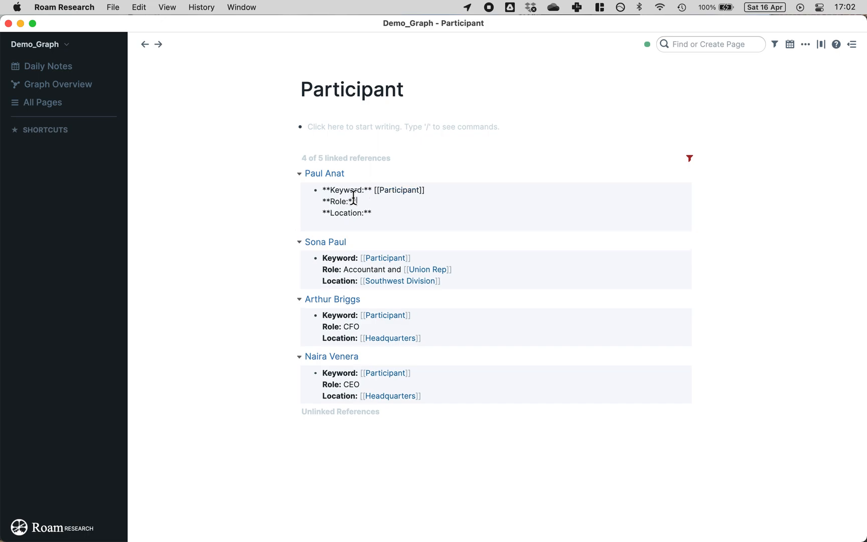
text(Account)
key(Escape)
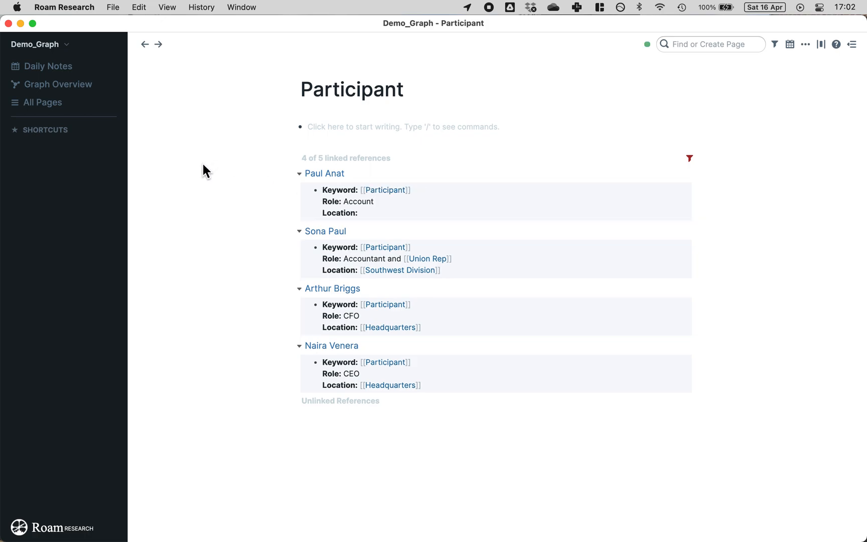
click(384, 201)
text(ant)
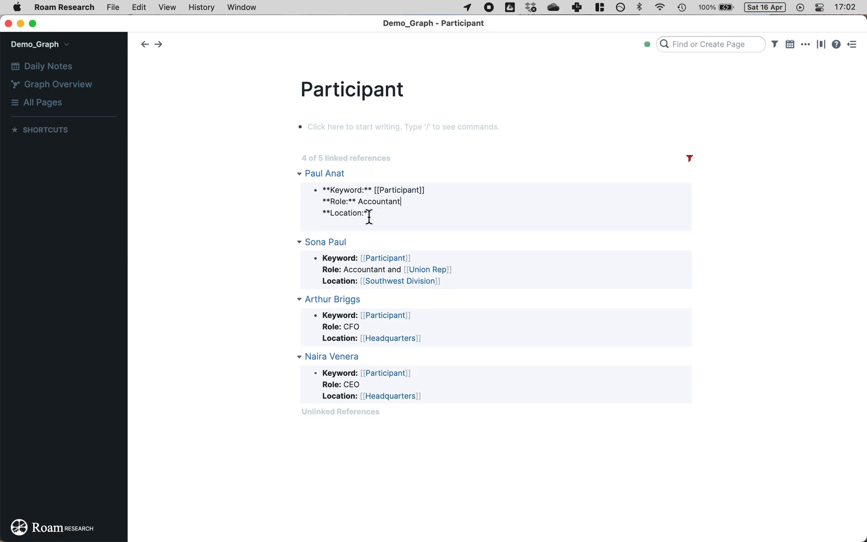
key(Escape)
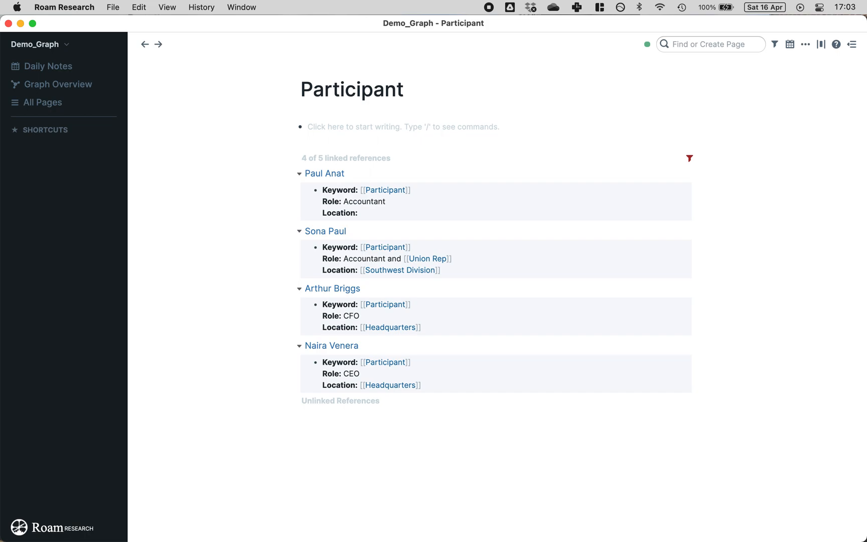
click(299, 174)
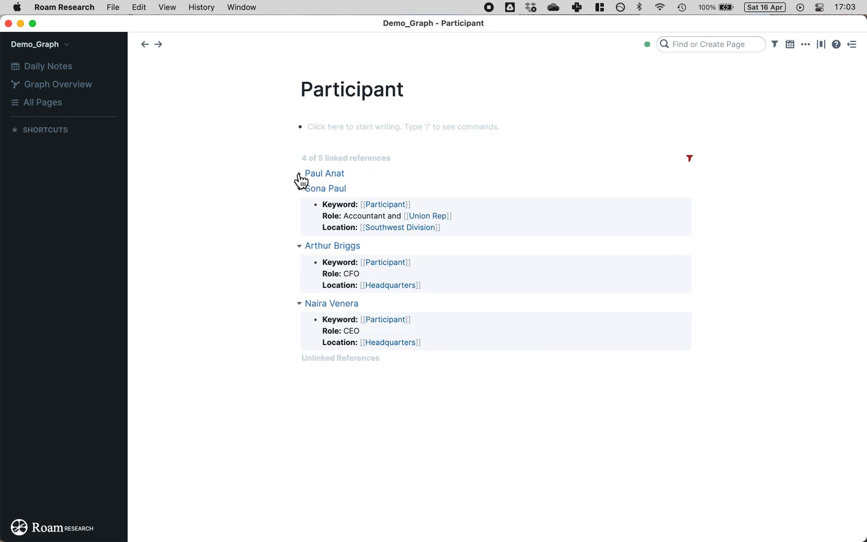
click(298, 361)
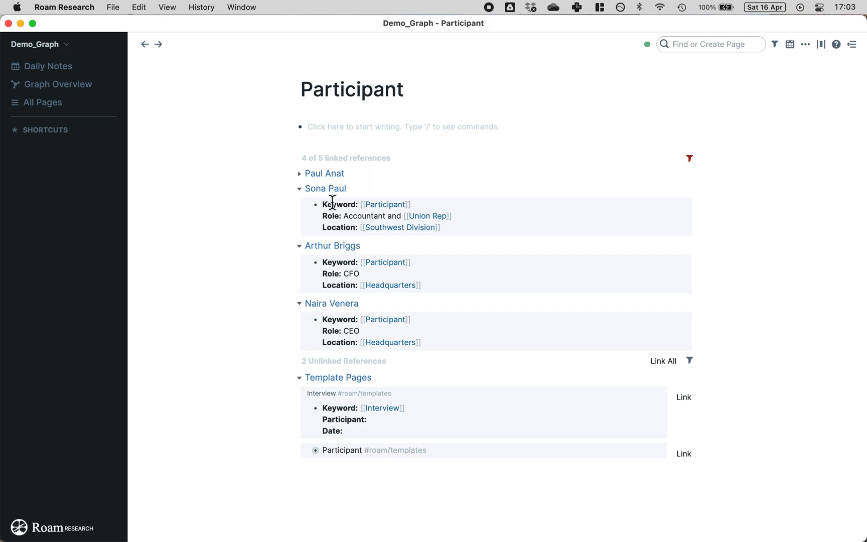
click(300, 174)
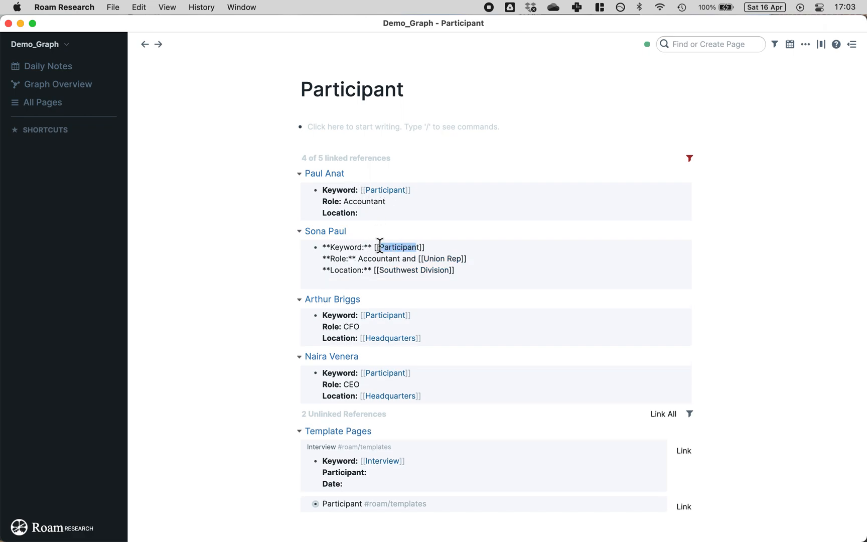
click(257, 251)
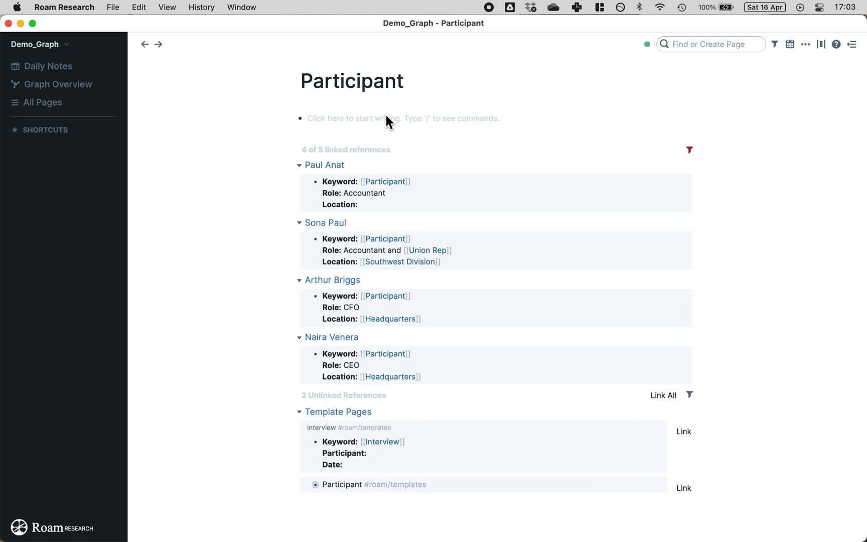
scroll(407, 251, down, 2)
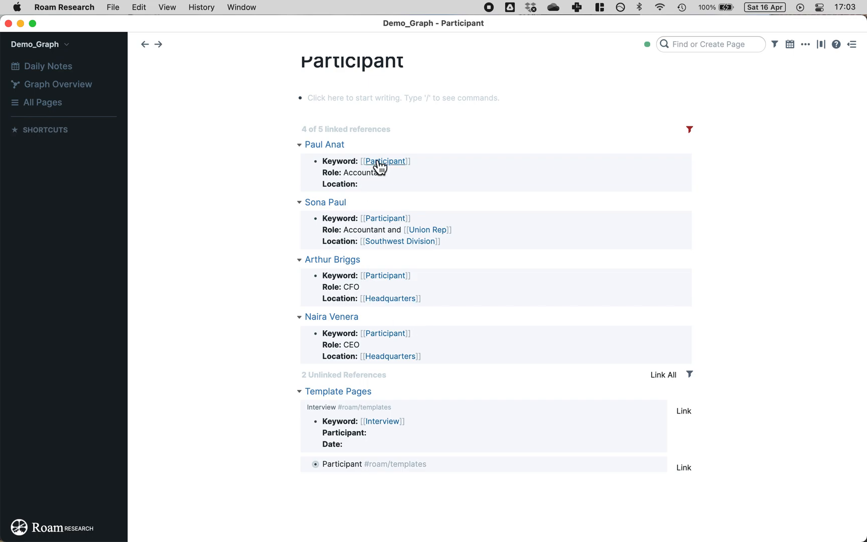
scroll(379, 163, up, 1)
scroll(427, 344, down, 1)
scroll(449, 141, up, 1)
scroll(329, 249, down, 1)
scroll(333, 211, up, 1)
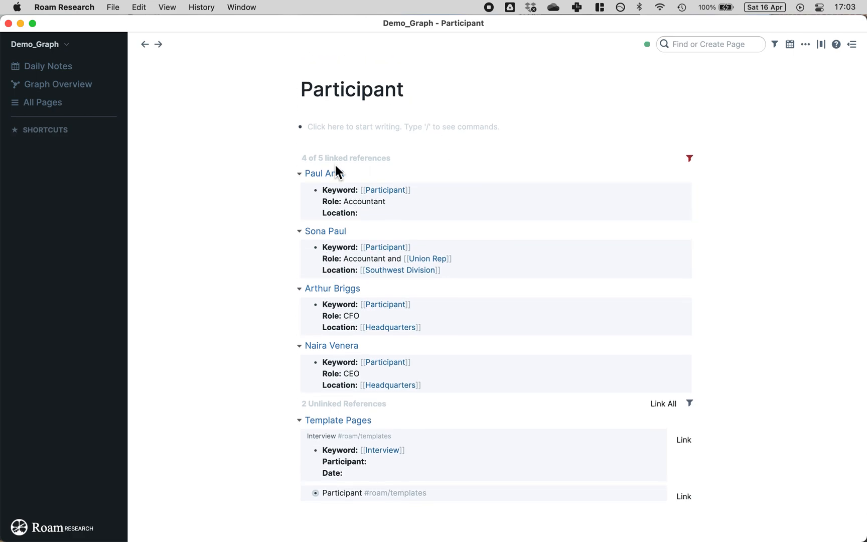
scroll(404, 227, down, 1)
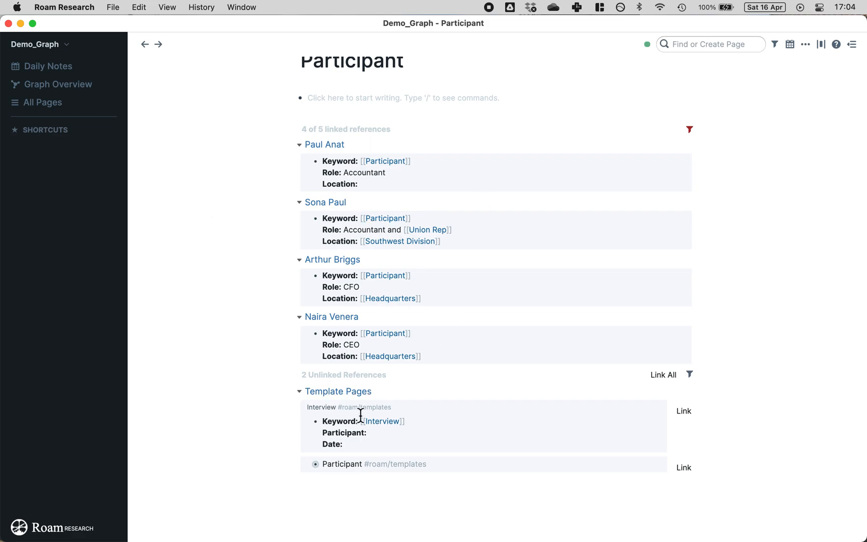
scroll(396, 168, up, 1)
scroll(396, 171, down, 1)
click(297, 375)
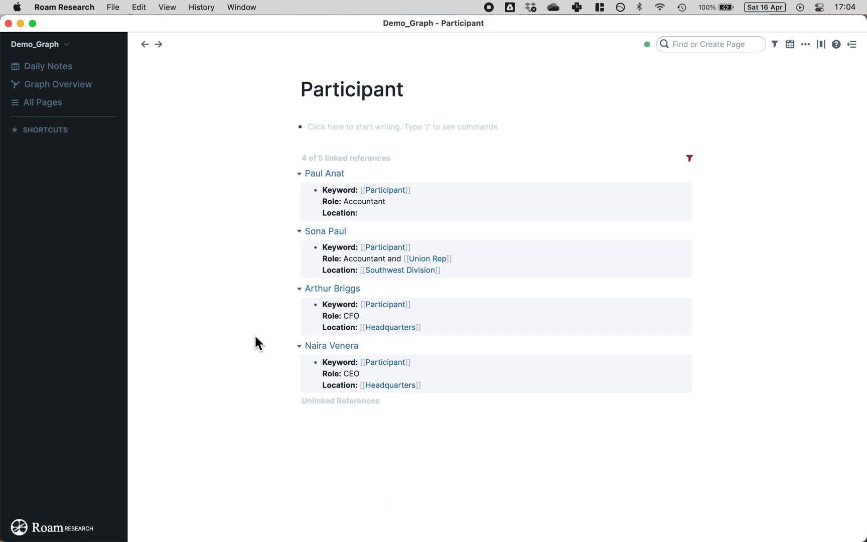
Step: Add the Participant page to the shortcuts from the page options menu
click(805, 45)
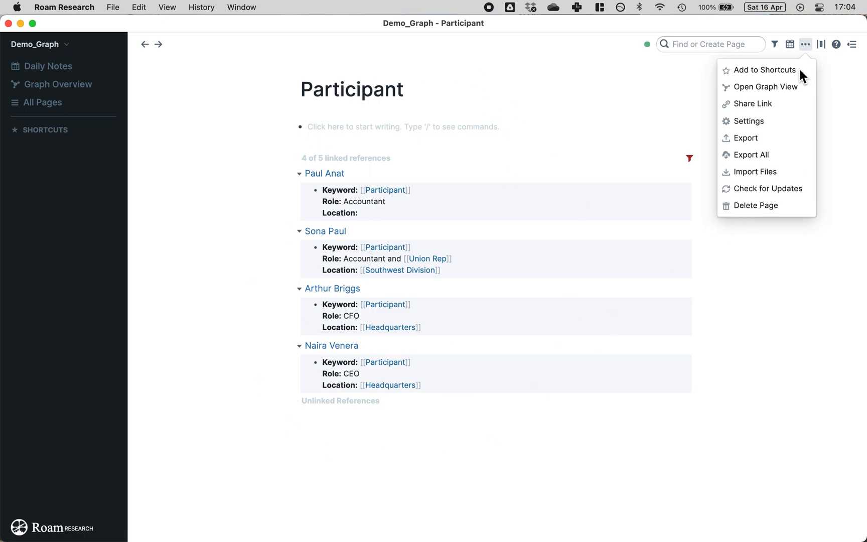
click(764, 72)
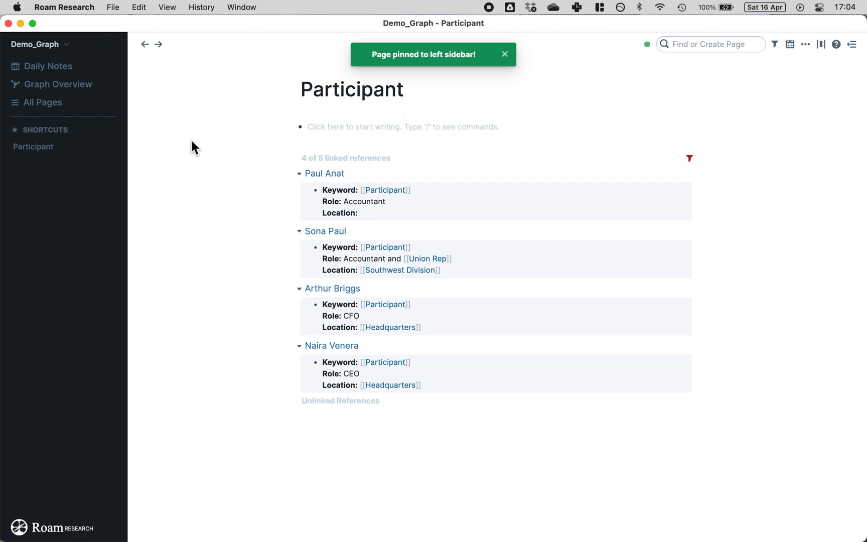
click(418, 85)
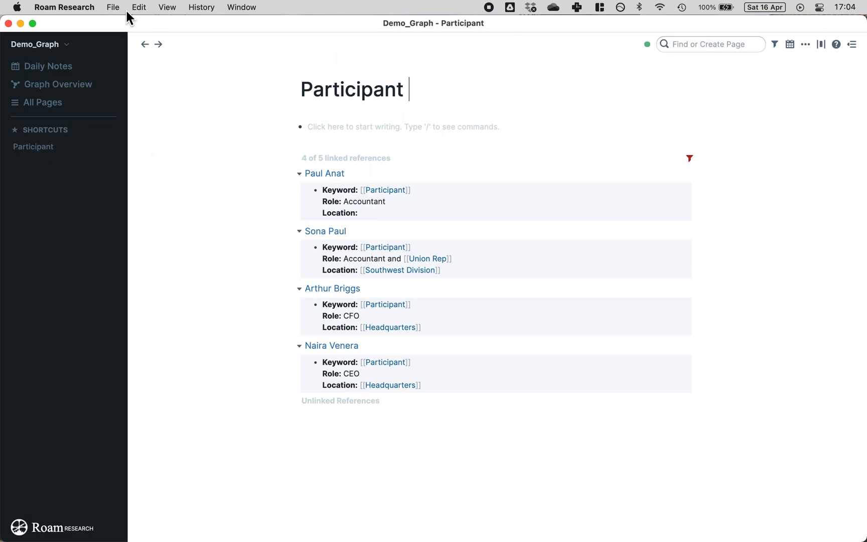
Step: Append the silhouette-of-person emoji to the Participant title using Emoji & Symbols search 'person'
click(133, 8)
click(158, 176)
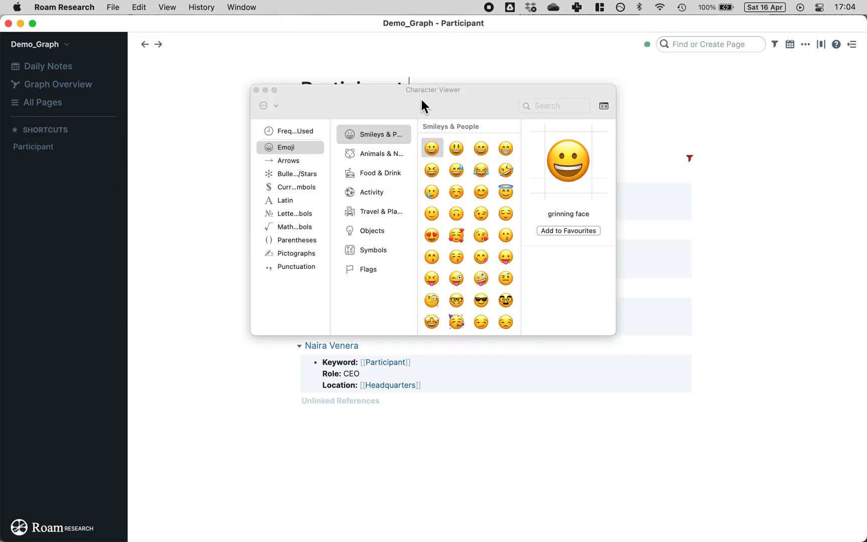
drag(422, 100, 470, 150)
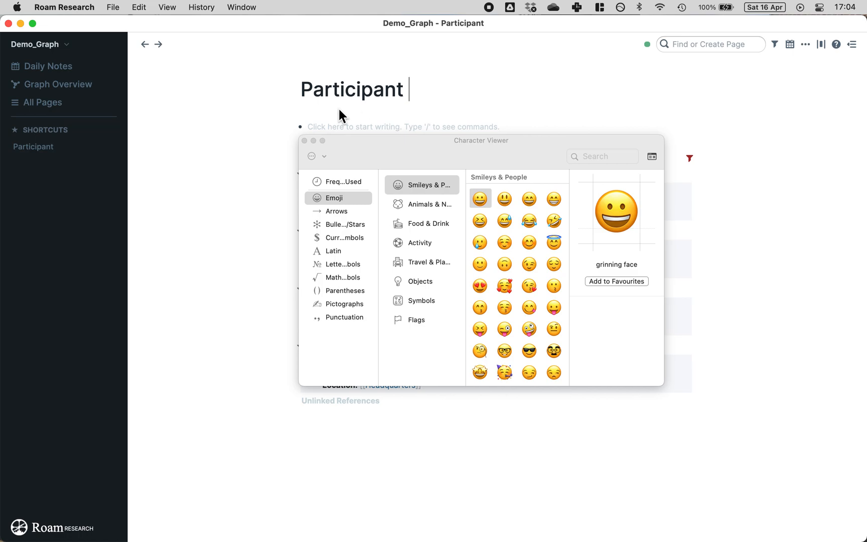
click(606, 155)
text(person)
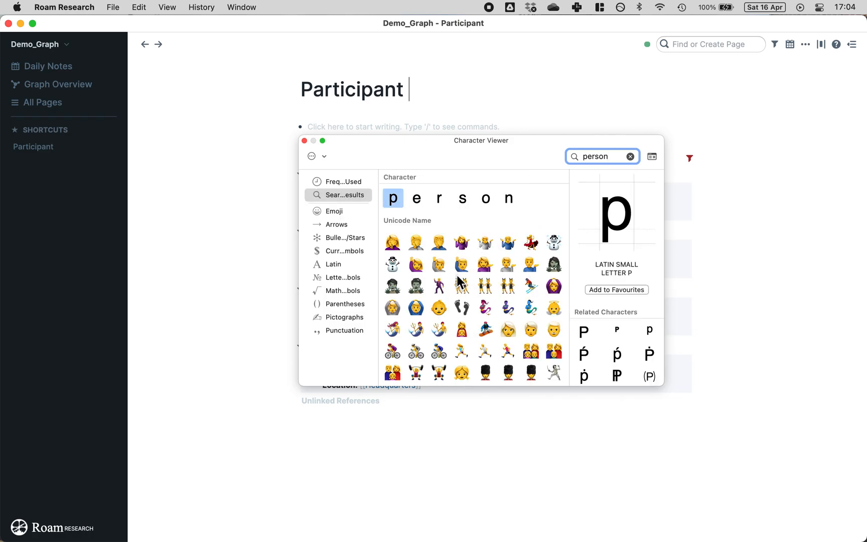
scroll(457, 279, down, 10)
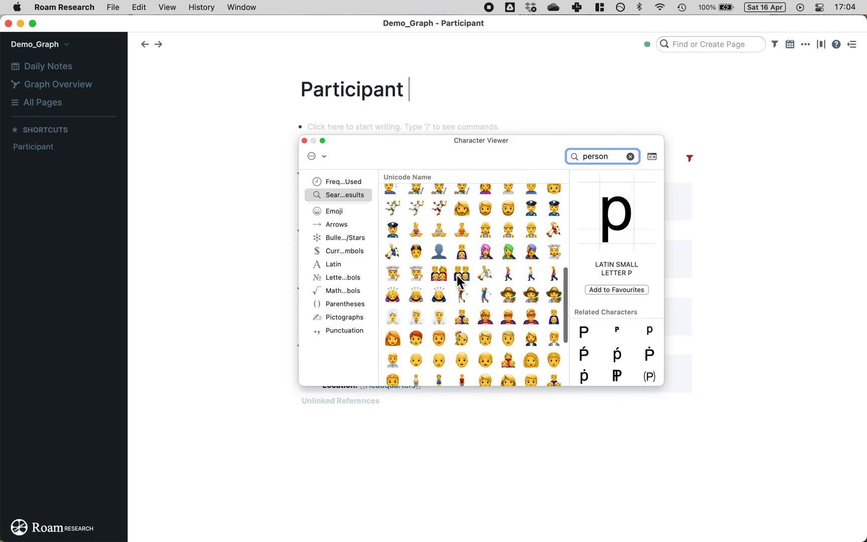
double_click(439, 251)
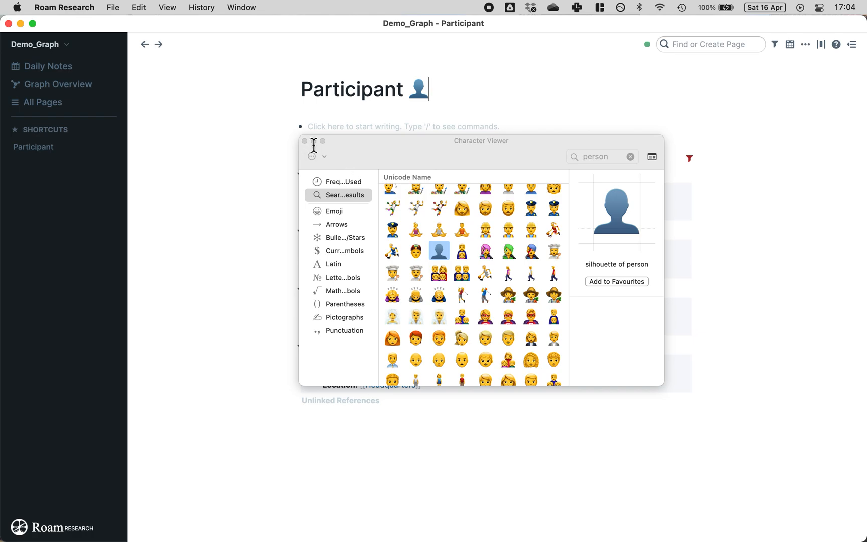
click(304, 140)
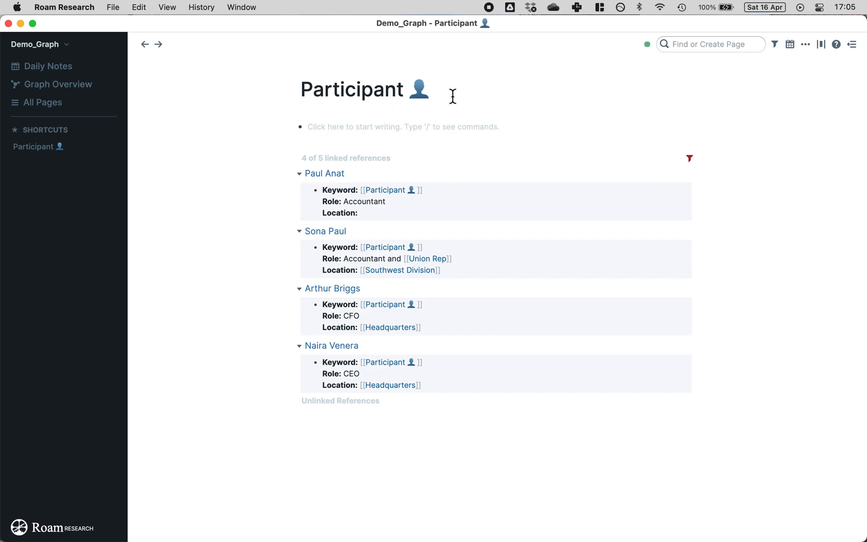
click(404, 89)
Step: Open the Accountant and Union Rep participant's interview page and go to Question 3's end
click(392, 193)
click(333, 233)
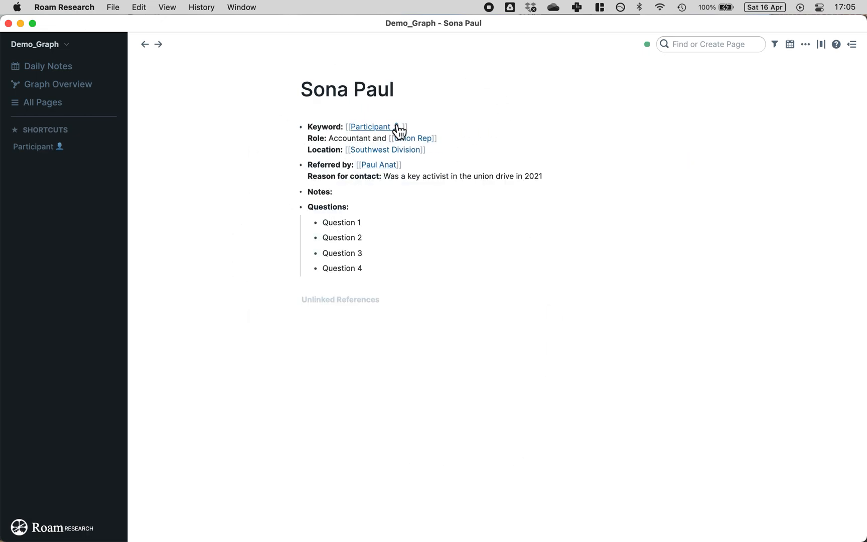
click(484, 249)
Step: End Questions 1, 2, 3 and 4 with question marks
click(440, 220)
text(?)
click(391, 242)
text(?)
click(395, 251)
text(?)
click(393, 270)
text(?)
Step: Add Lorem ipsum answer paragraphs beneath Questions 1 and 2
click(411, 220)
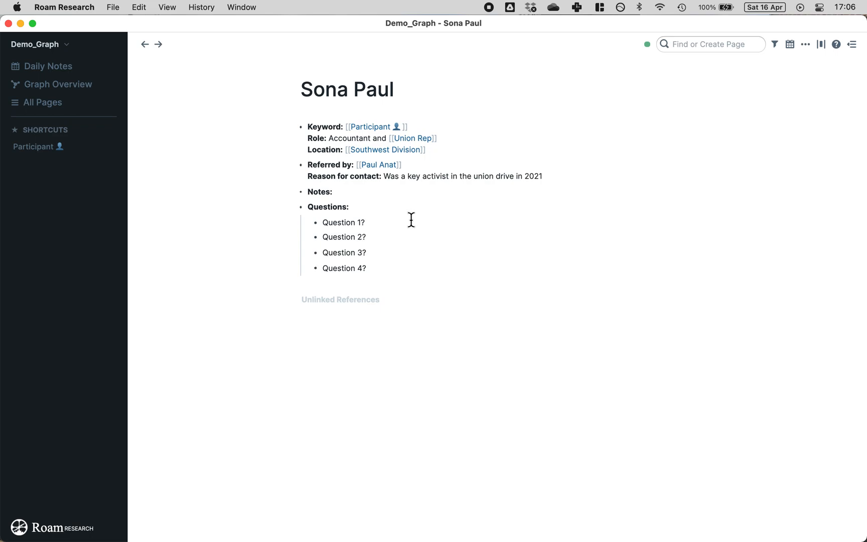
key(Return)
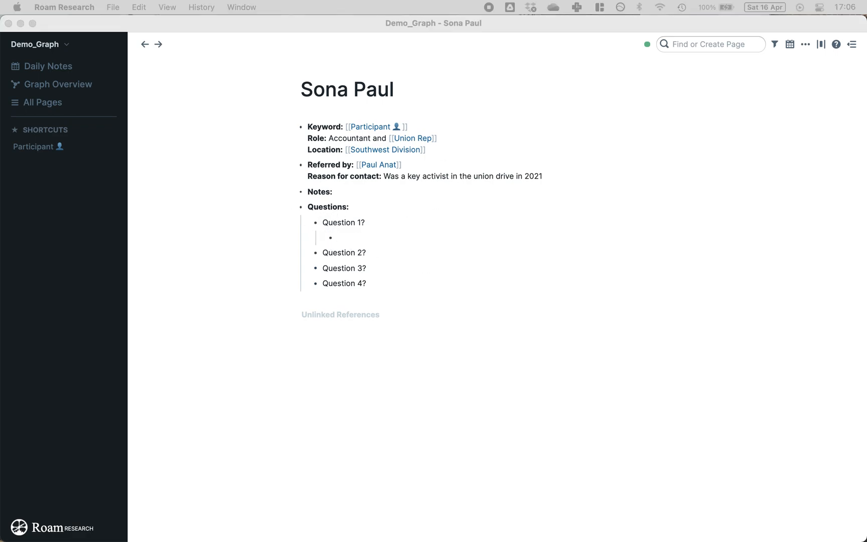
click(408, 240)
text(Lorem ipsum dolor sit amet, dictas atomorum concludaturque id cum, semper suscipit ne has, quo habeo eligendi id. Eu vis albucius contentiones, at eum brute modus sonet. Mei ne corpora epicuri. Justo porro propriae eos et, no duo quem partem consequat, te omnis interesset signiferumque per.)
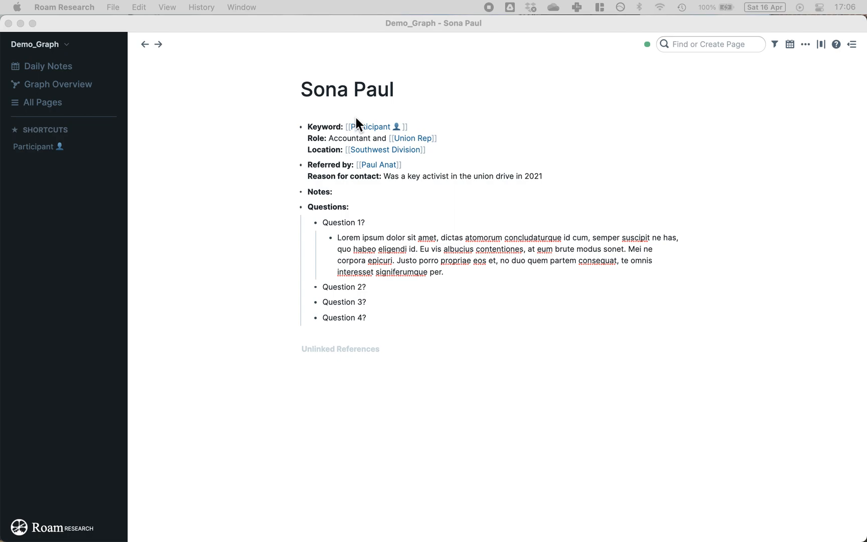
click(387, 284)
key(Return)
key(Tab)
text(Decore iriure at mei, aeque graeco et eos. Quo cu movet iuvaret quaerendum, ad solet legere mollis pro. Dicant viderer disputationi te per. Ut delectus consetetur cotidieque nam, eum in convenire prodesset.)
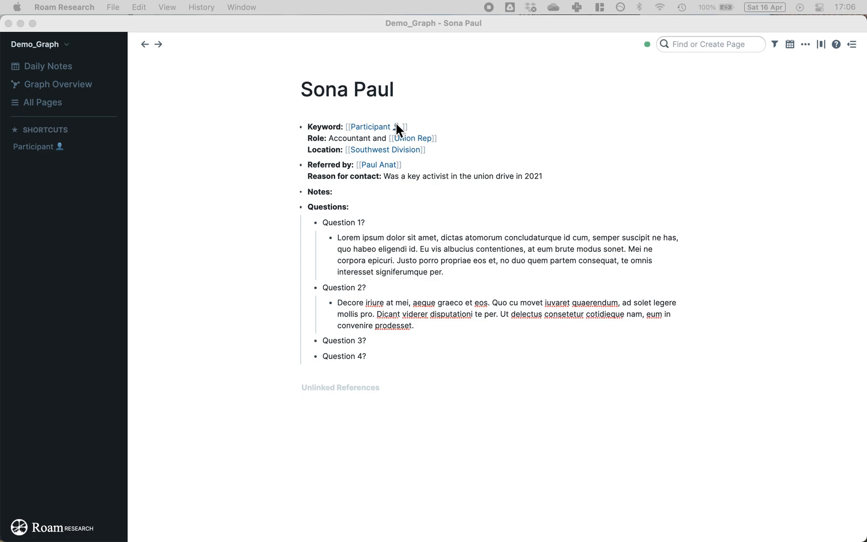
Step: Add a Lorem ipsum answer paragraph beneath Question 3
click(386, 341)
key(Return)
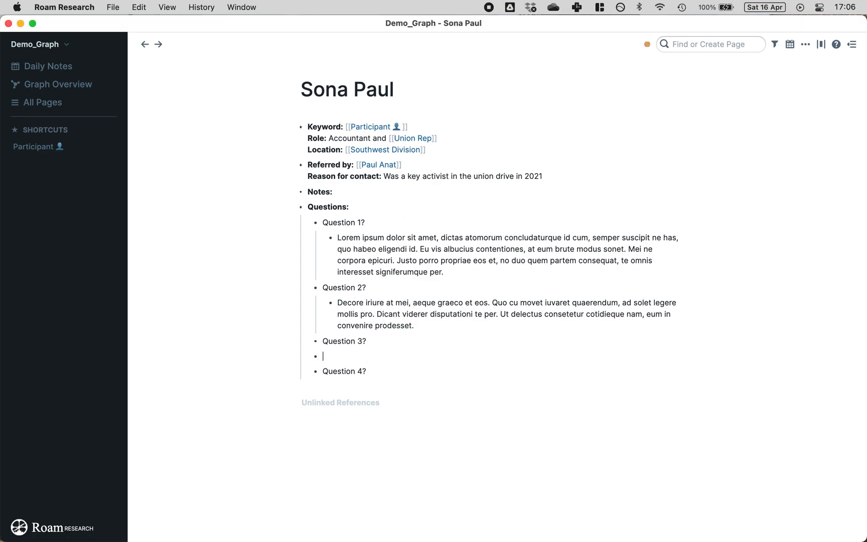
text(At erant intellegam collective bargaining conclusionemque mei, ea perfecto eloquentiam qui, sea eu quando dicunt phaedrum. Cu ius debet delenit eloquentiam. Ut eripuit vocibus inciderint mel, vis simul offendit ea, cetero eleifend ut vim. Explicari intellegat at qui, in tale tritani repudiandae per. Offendit nominati qualisque ex sit, pro ei veniam appetere electram. Vidit ridens fuisset ei mea)
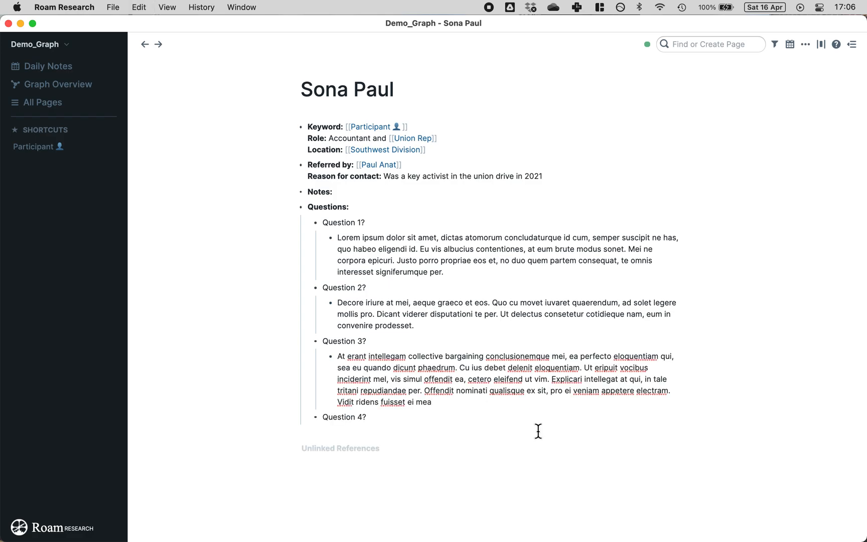
click(375, 417)
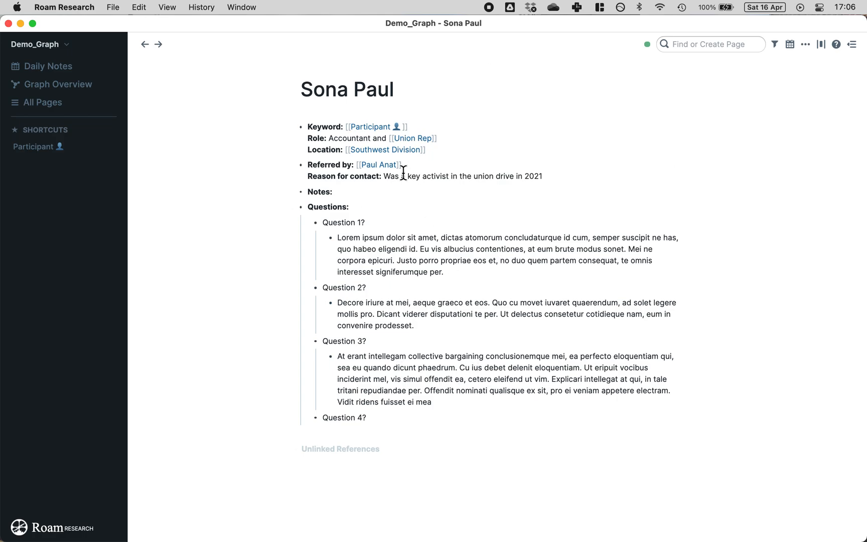
click(695, 46)
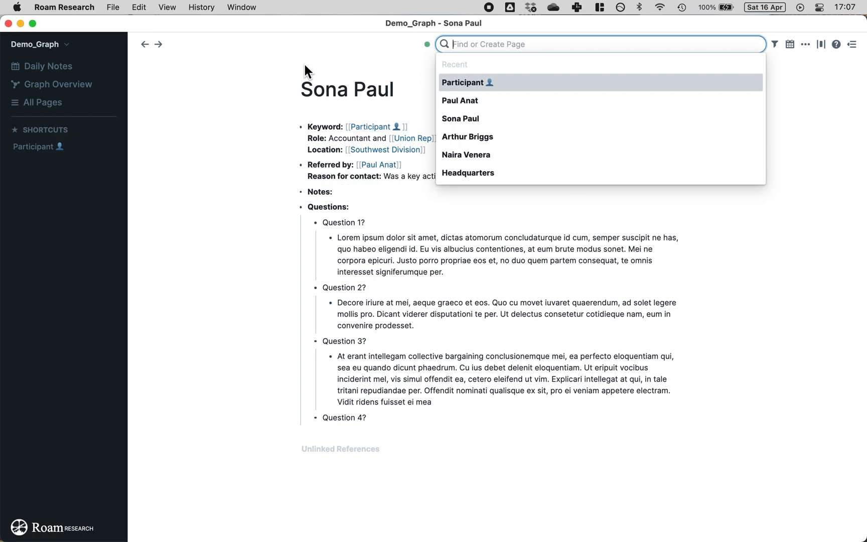
Step: Delete the empty bullet nested under Notes and bring up the recent pages search
click(375, 197)
key(Return)
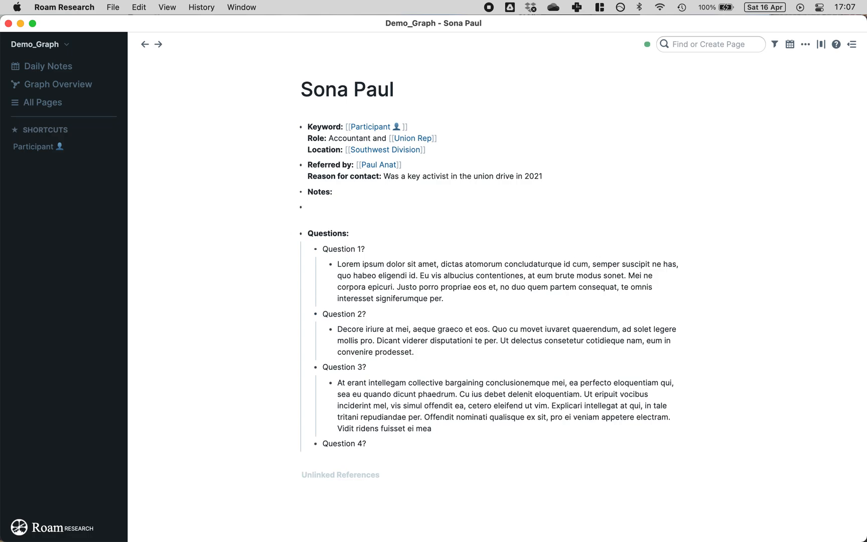
key(Tab)
click(740, 44)
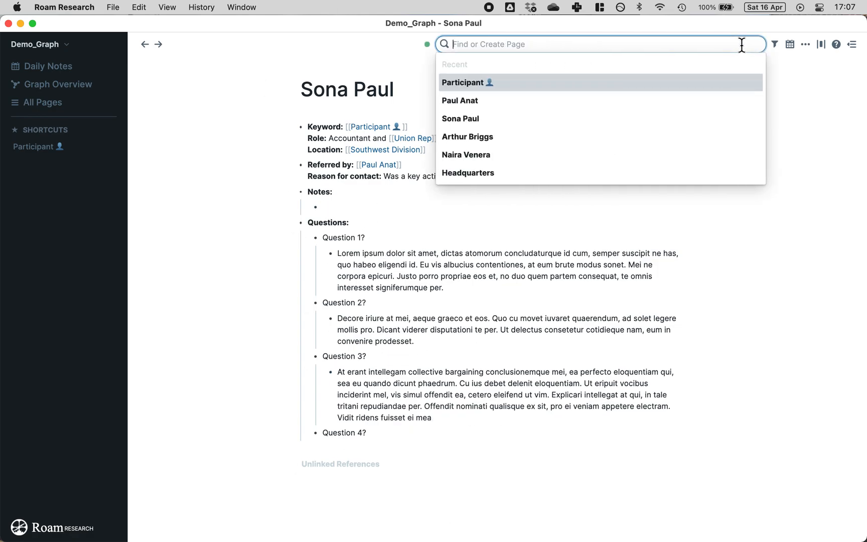
click(350, 205)
key(BackSpace)
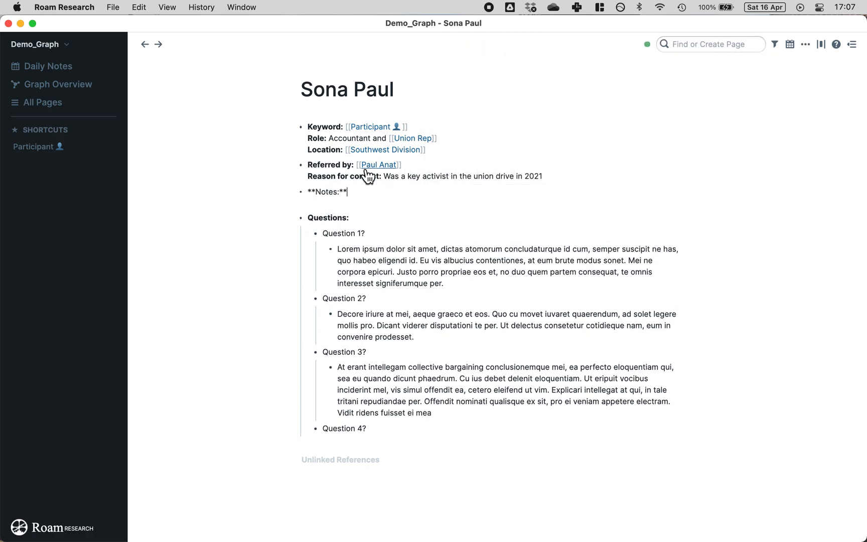
click(734, 44)
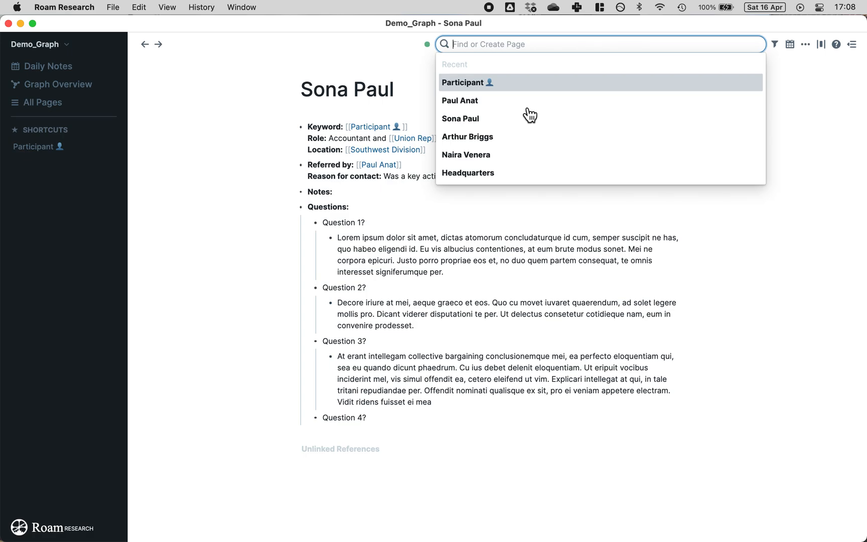
text([[Inte)
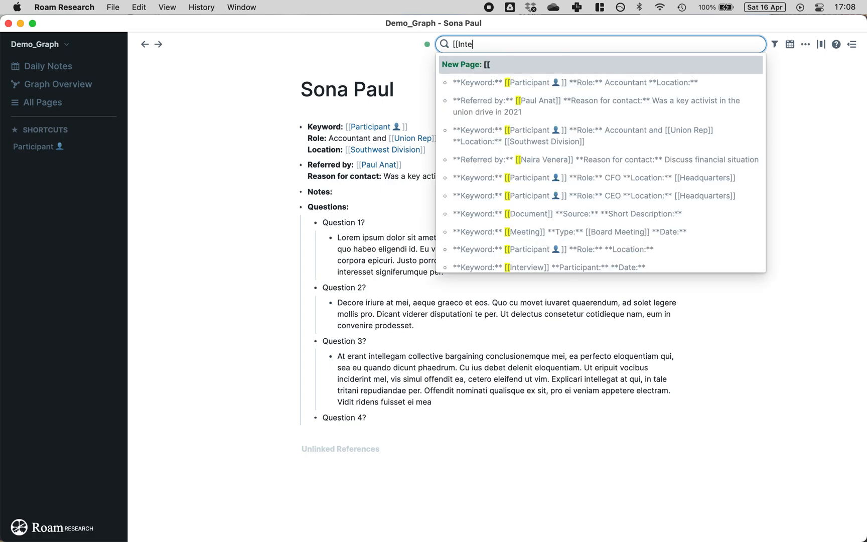
text(rview]])
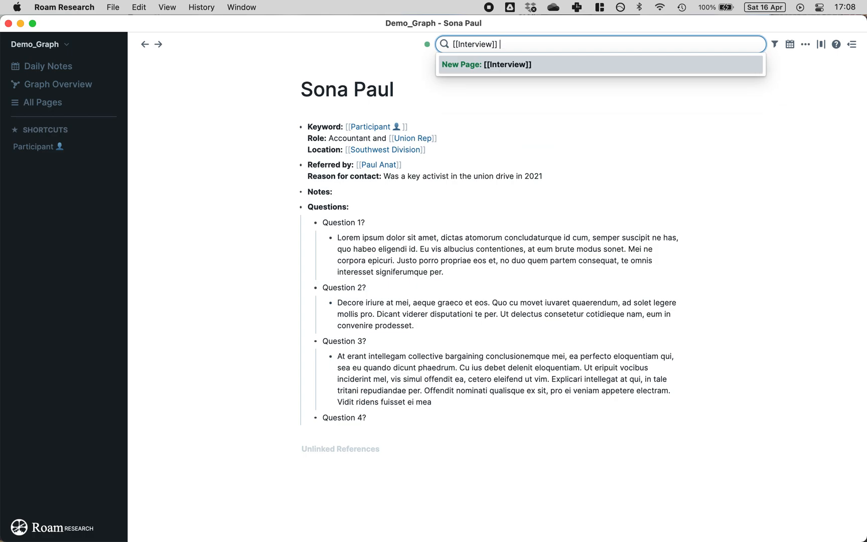
text(1)
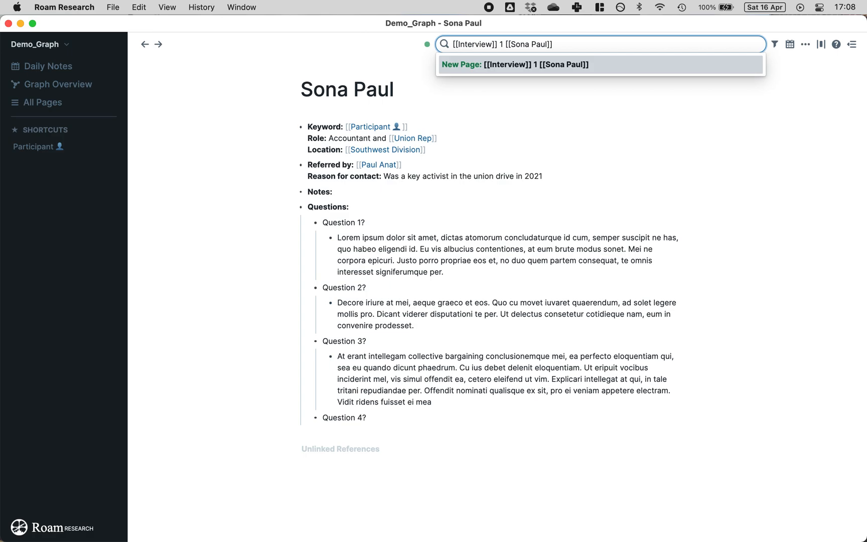
text(1)
click(536, 64)
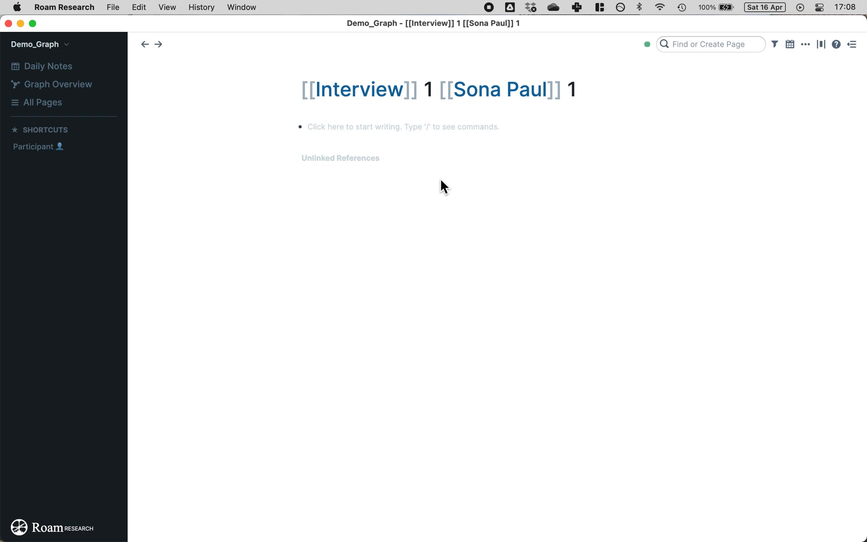
click(369, 125)
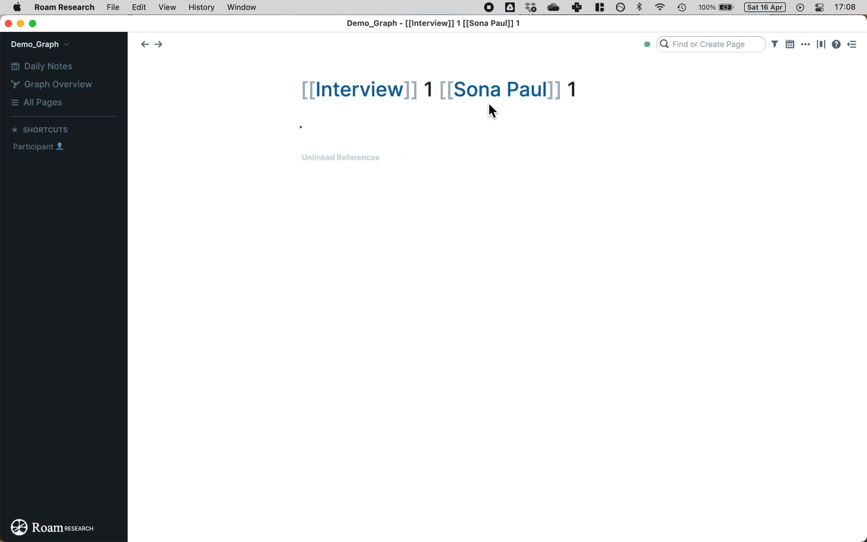
click(514, 100)
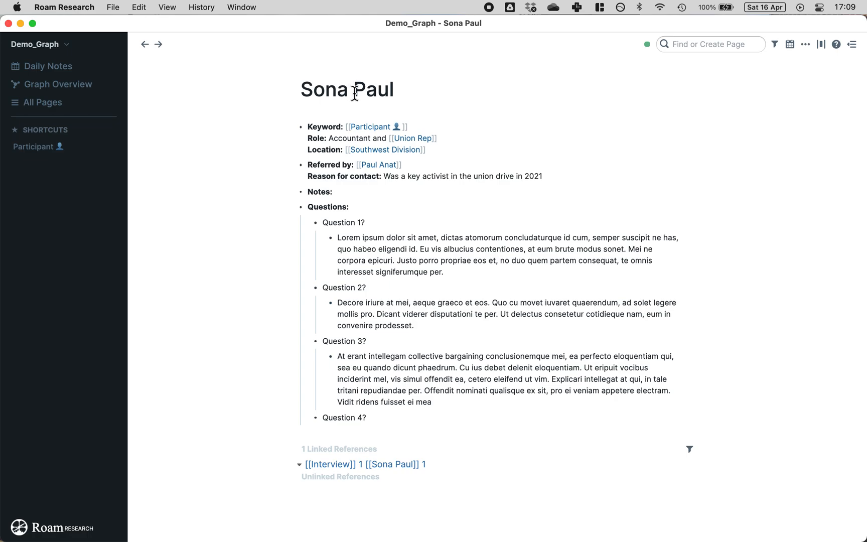
scroll(340, 186, down, 1)
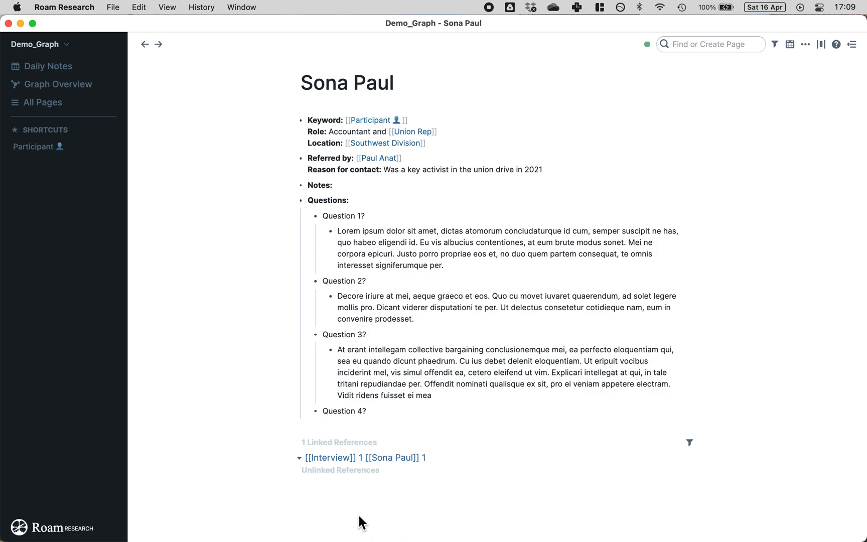
click(361, 459)
click(358, 124)
text(;;)
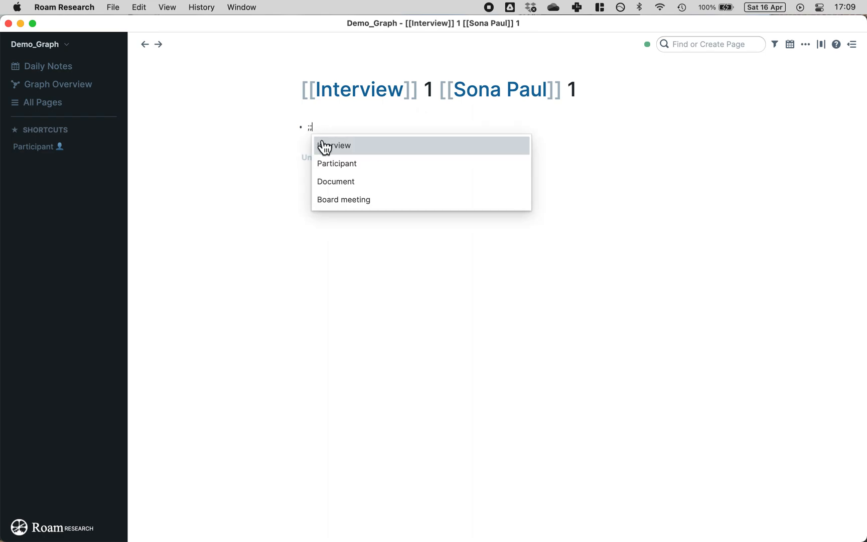
click(327, 146)
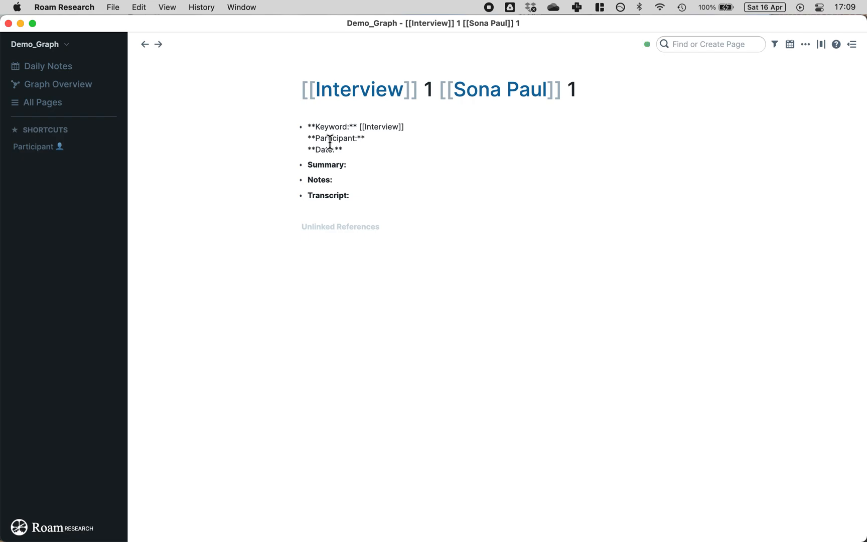
click(369, 140)
text([[sona)
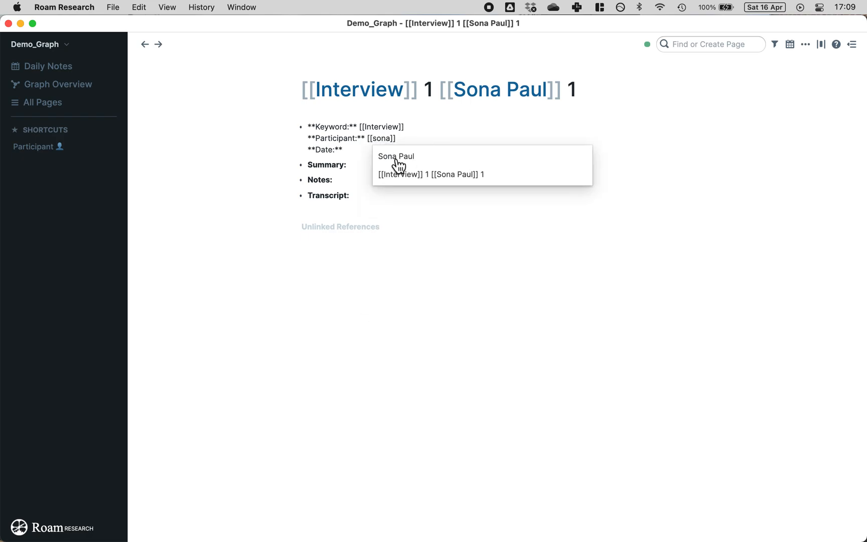
click(396, 160)
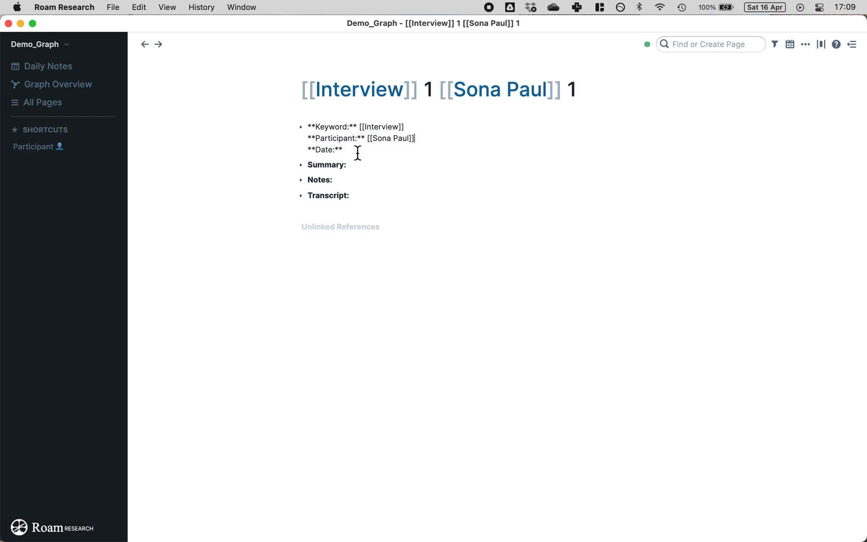
click(387, 148)
Step: Link the Date line to an April 2022 date page, adjusting the day
text(/dat)
key(BackSpace)
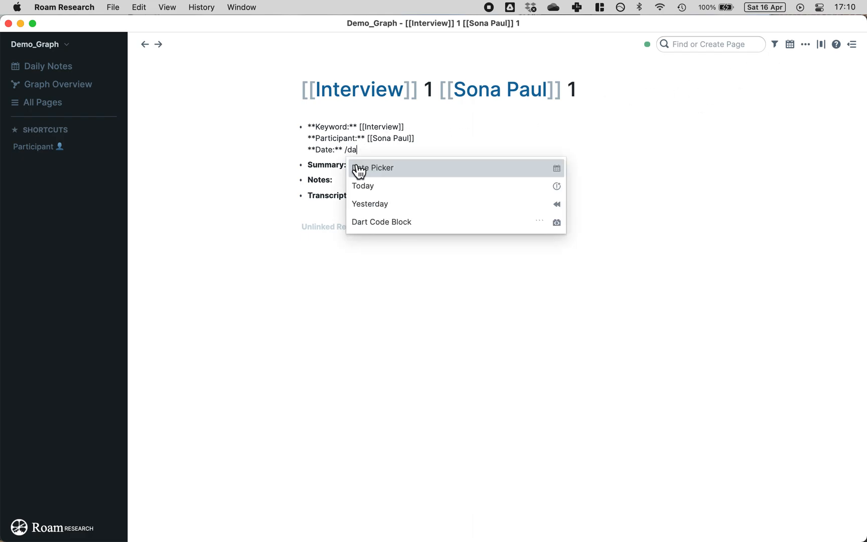
click(381, 173)
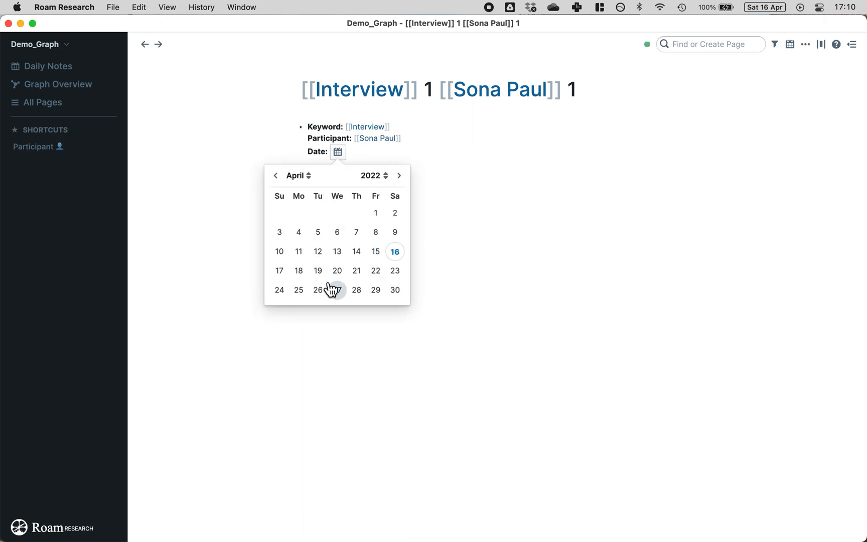
key(BackSpace)
key(BackSpace)
key(BackSpace)
key(BackSpace)
key(BackSpace)
key(BackSpace)
key(BackSpace)
key(BackSpace)
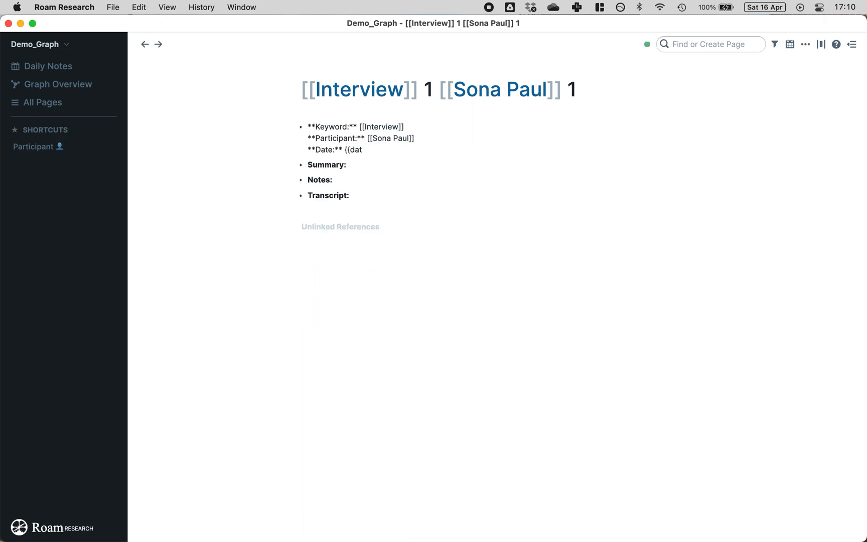
text([[Ap)
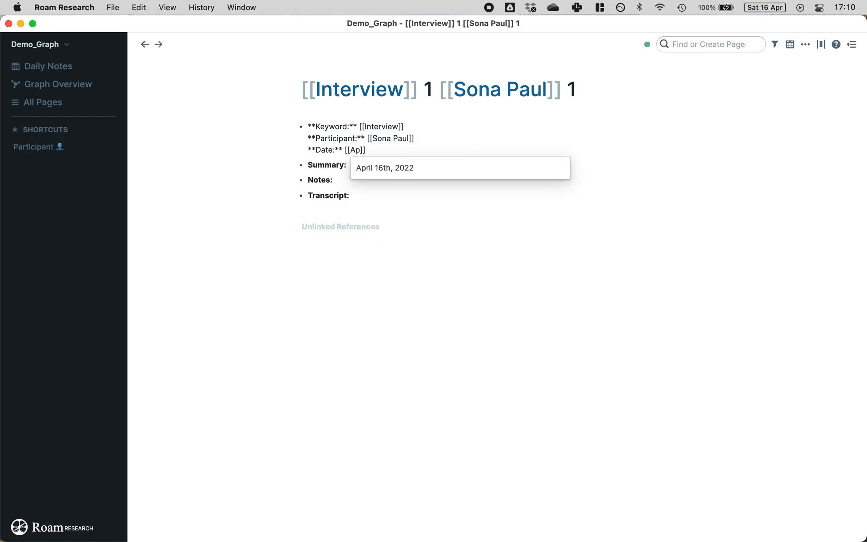
click(385, 169)
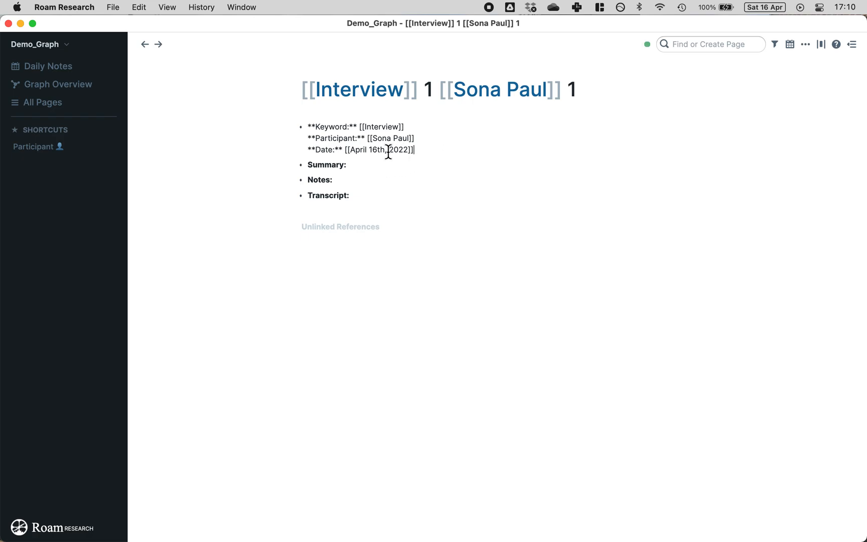
key(BackSpace)
text(5)
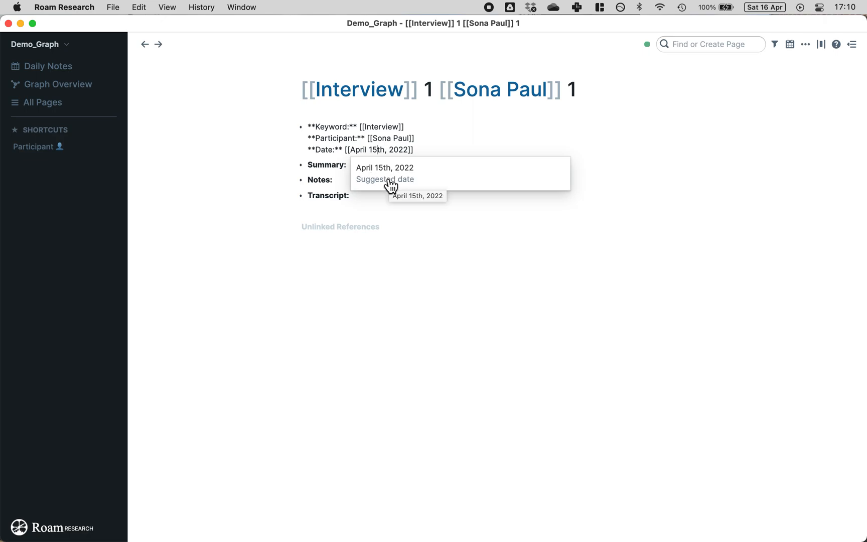
Step: Replace the Date value with today's date, April 16th, 2022, using /today
triple_click(392, 150)
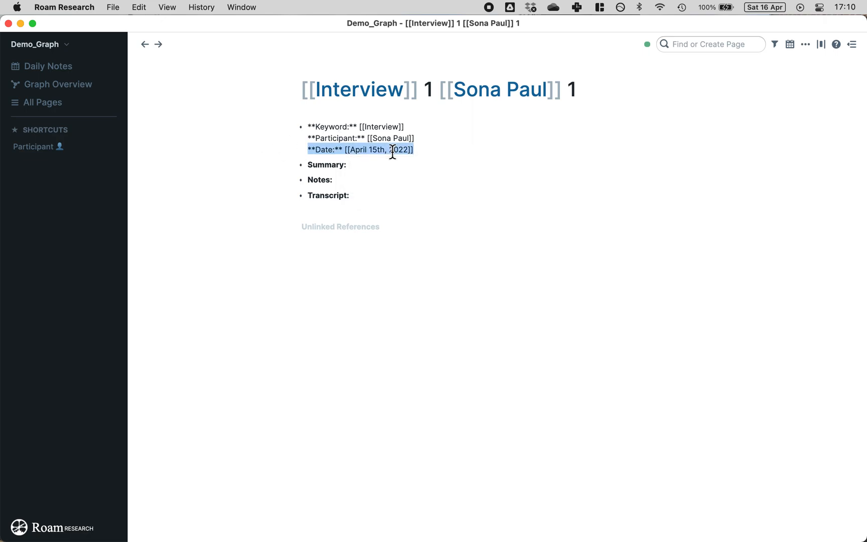
drag(422, 147, 348, 149)
key(BackSpace)
key(BackSpace)
text(/)
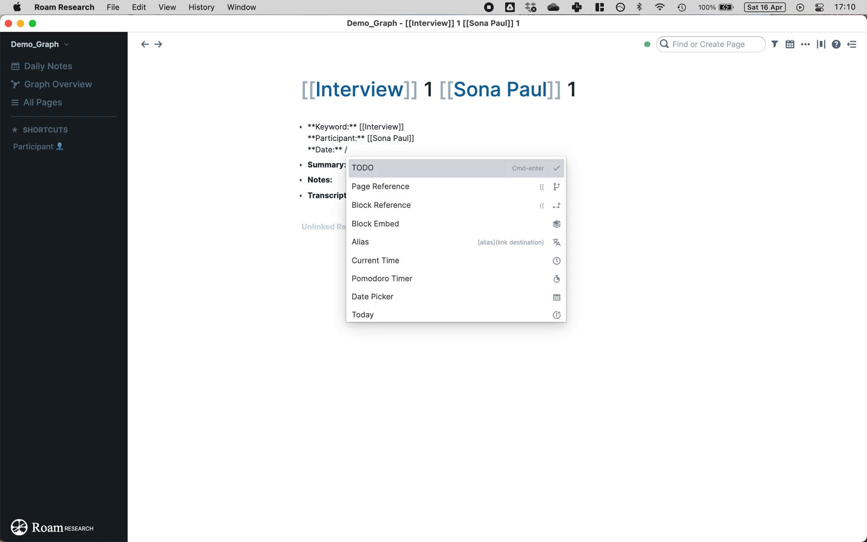
text(today)
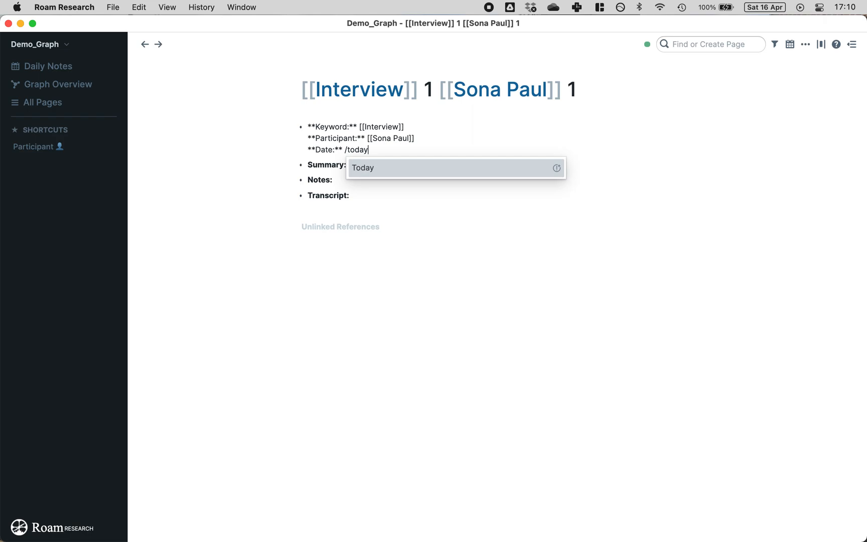
key(Return)
click(274, 152)
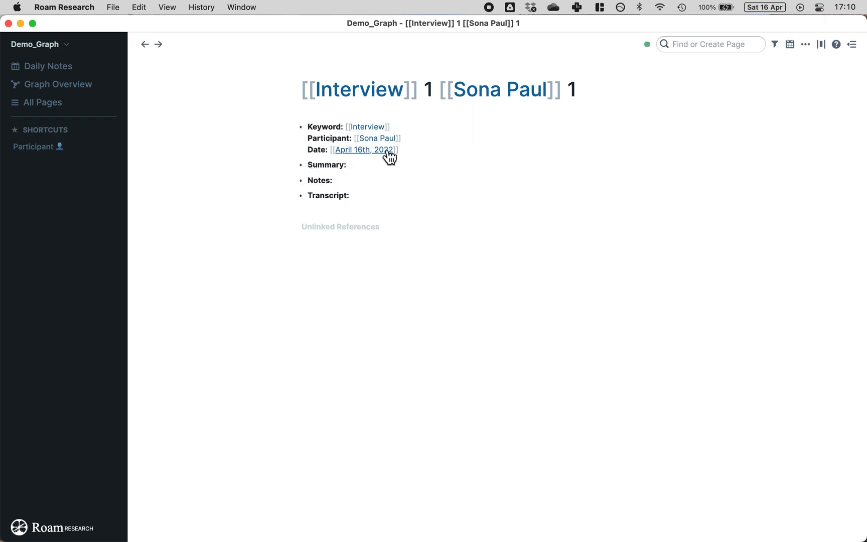
Step: Open the April 16th, 2022 daily note showing the interview page reference
click(60, 70)
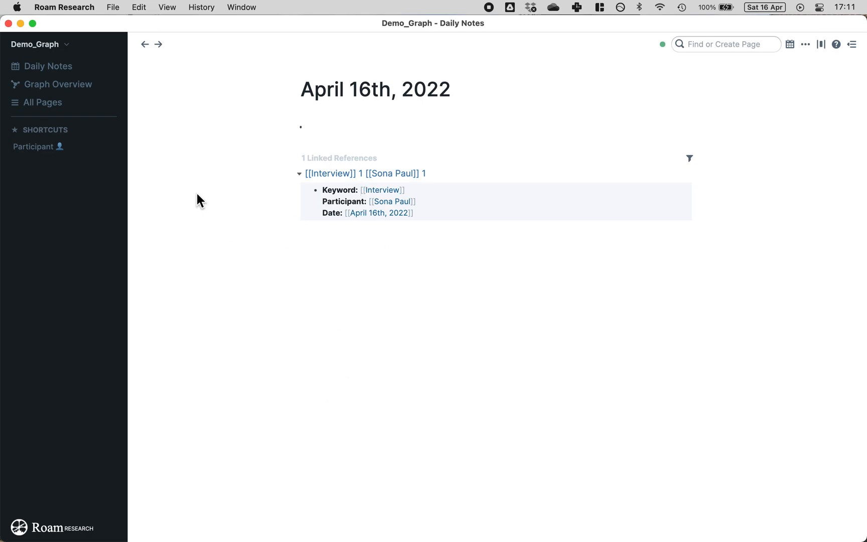
click(46, 104)
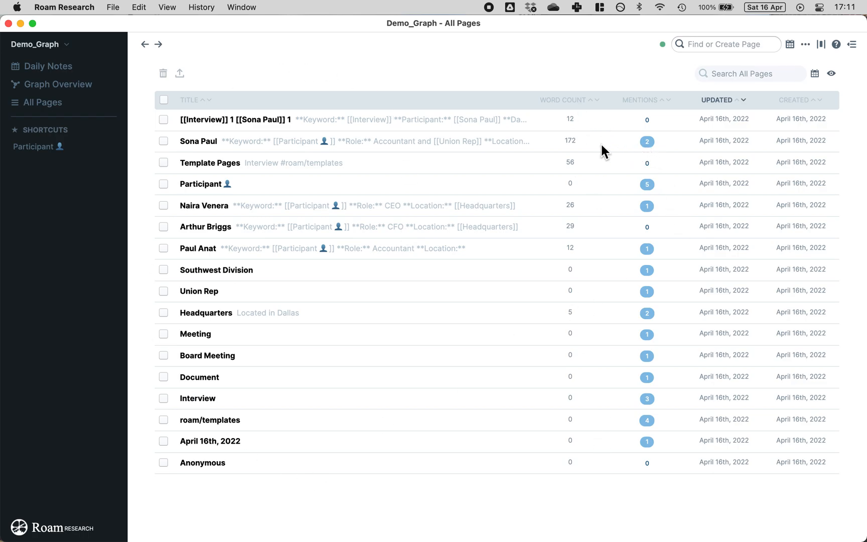
click(647, 142)
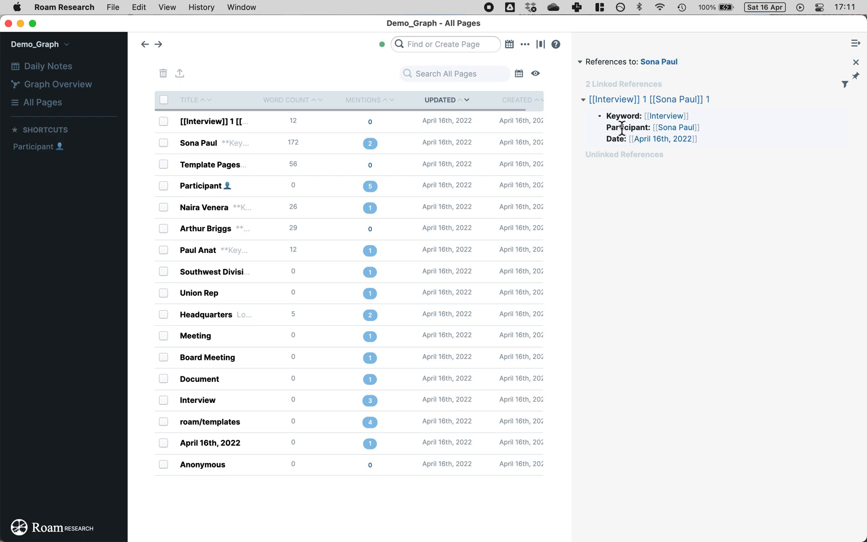
click(856, 44)
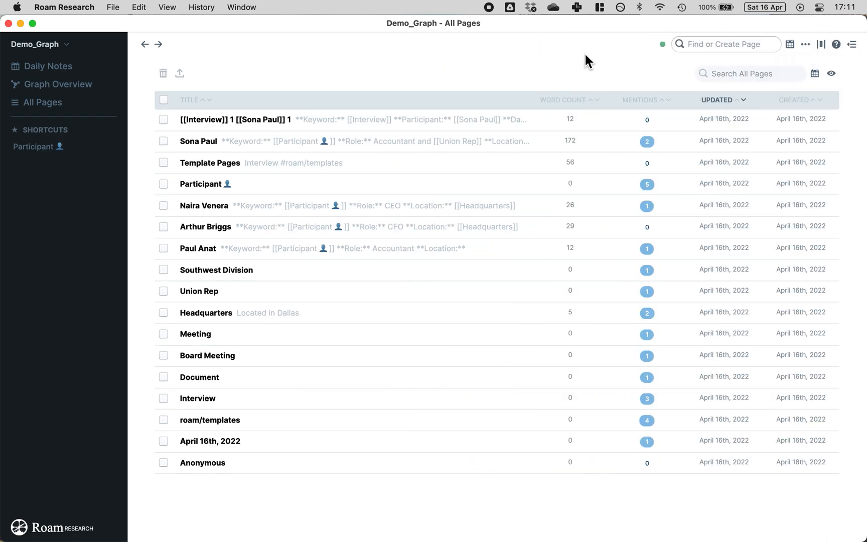
click(854, 49)
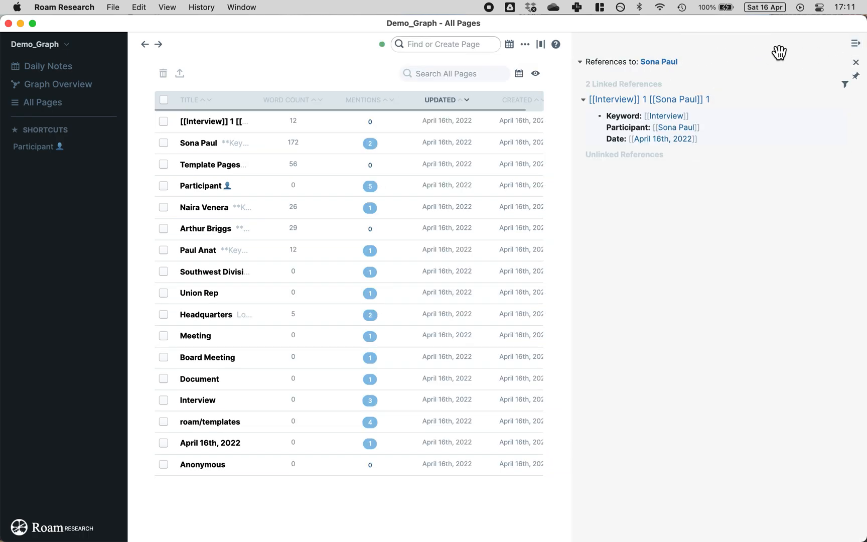
click(857, 48)
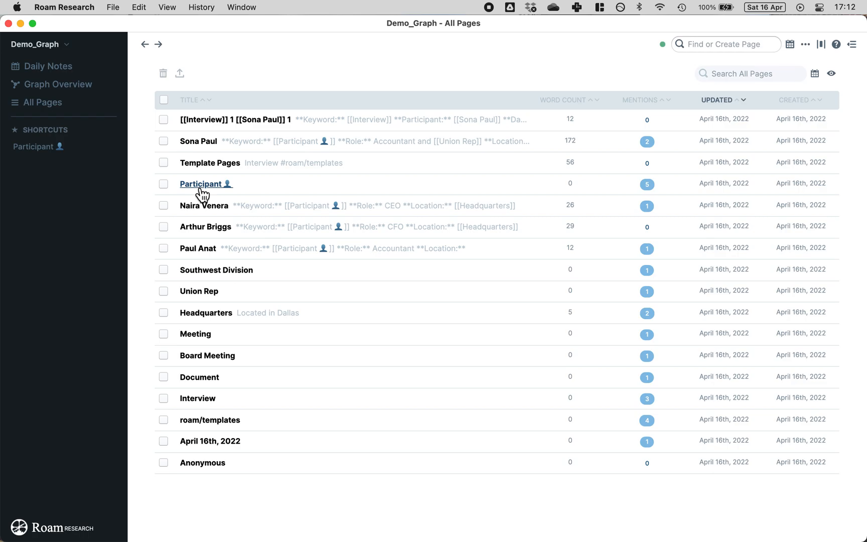
click(233, 125)
click(398, 166)
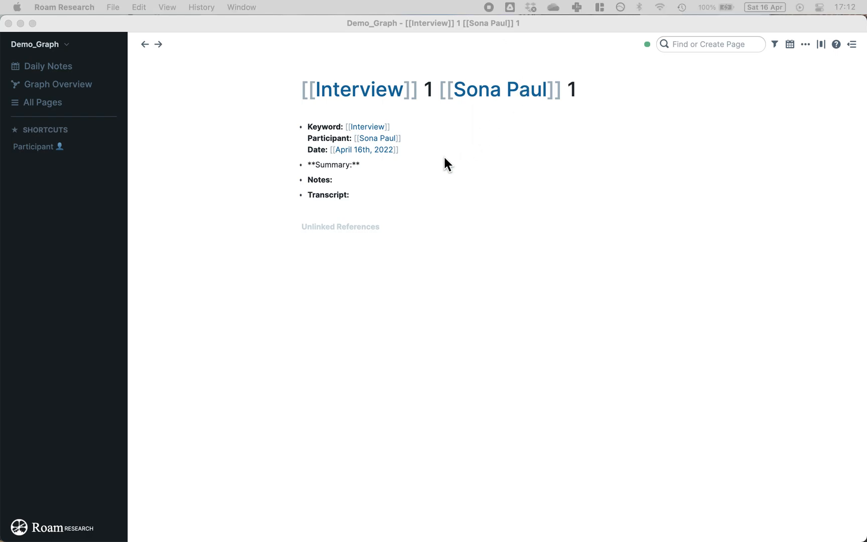
Step: Paste the unionisation summary directly into the Summary line instead of as separate bullets
click(422, 165)
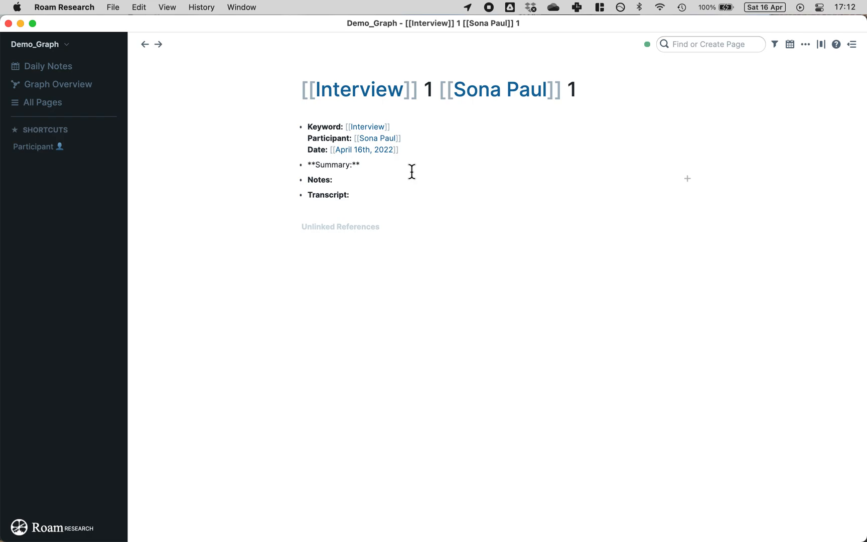
text(Really interesting conversation about unionisation. Listen to 10:12 for comments on regional conflict)
click(403, 171)
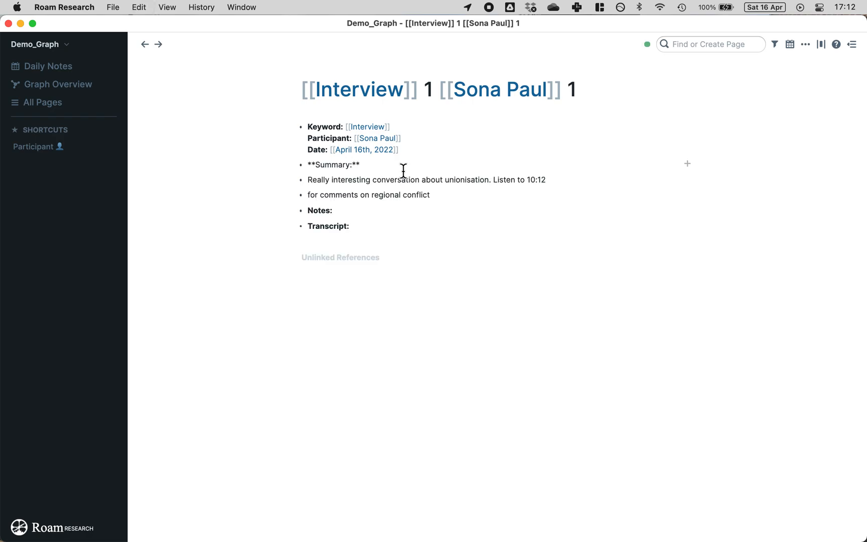
key(super+z)
text(Really interesting conversation about unionisation. Listen to 10:12 for comments on regional conflict)
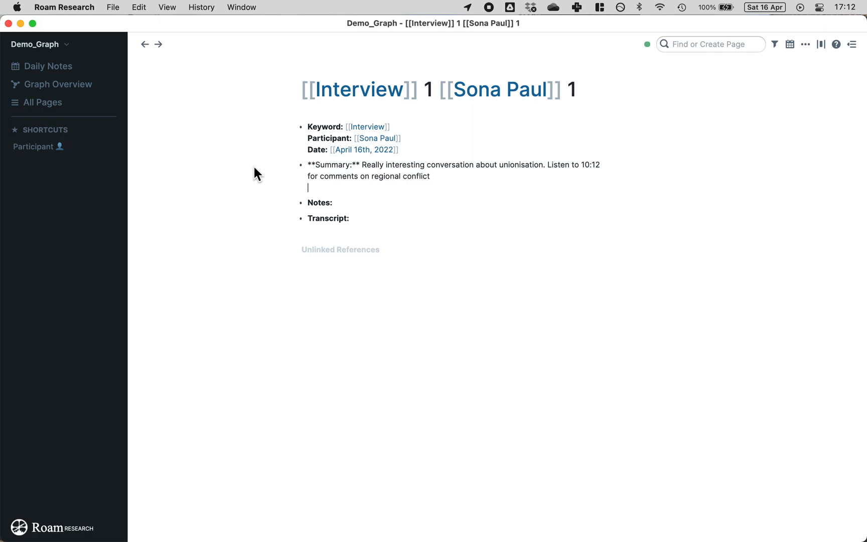
click(367, 216)
click(507, 93)
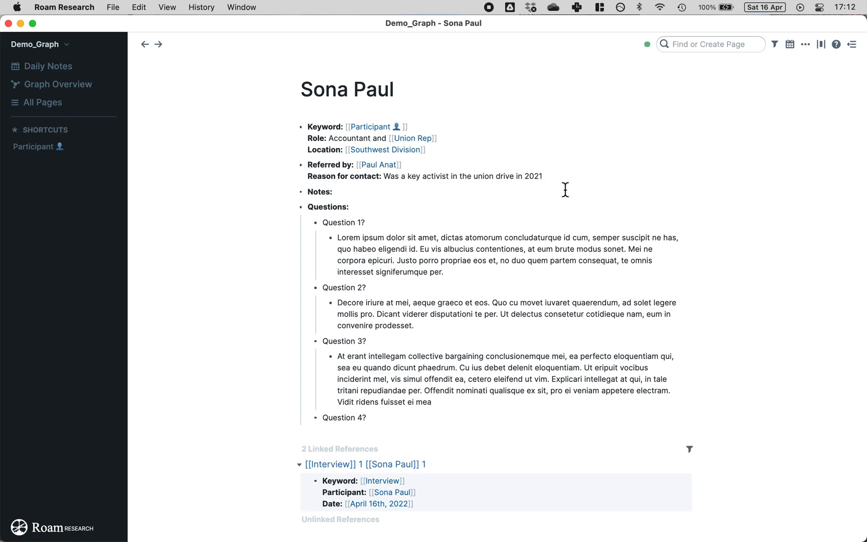
click(371, 464)
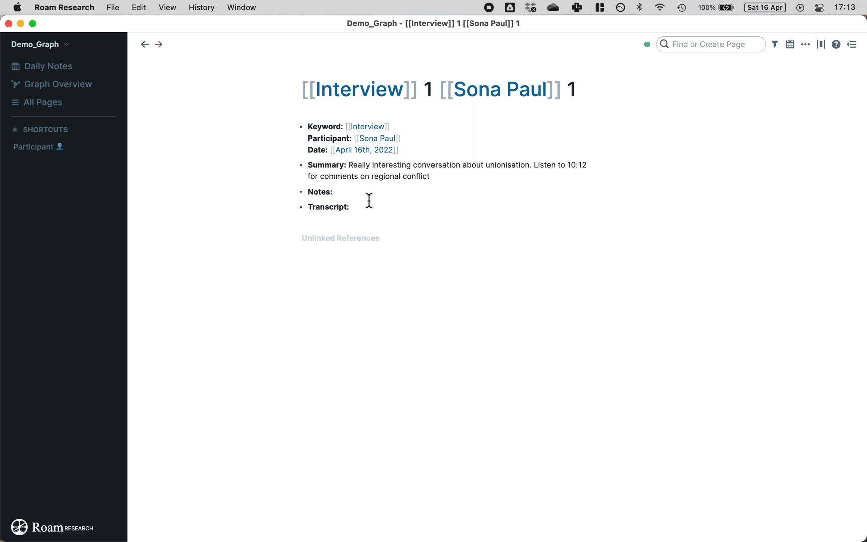
click(391, 190)
click(852, 45)
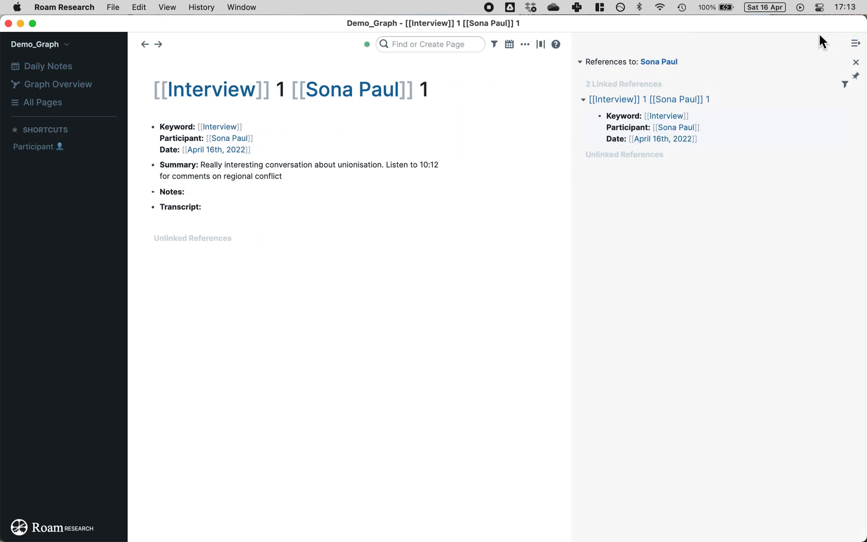
click(855, 62)
click(851, 44)
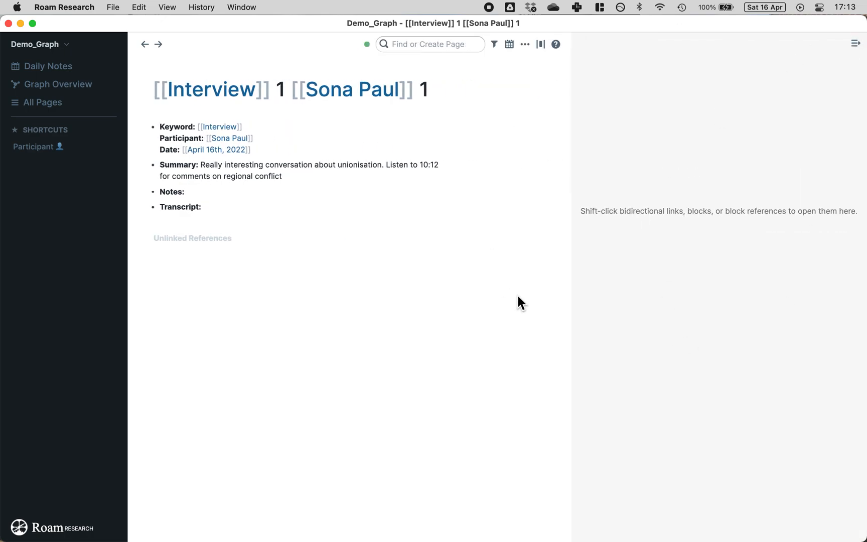
shift+click(336, 95)
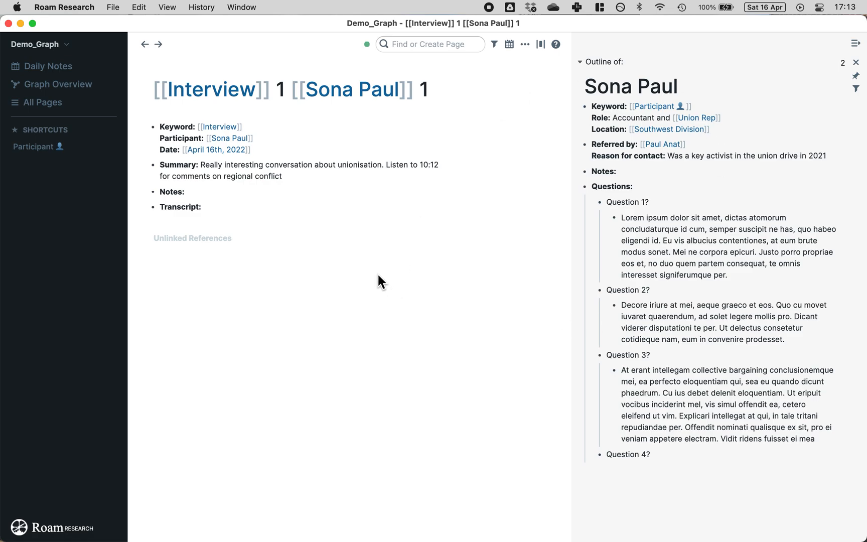
shift+click(201, 92)
shift+click(227, 149)
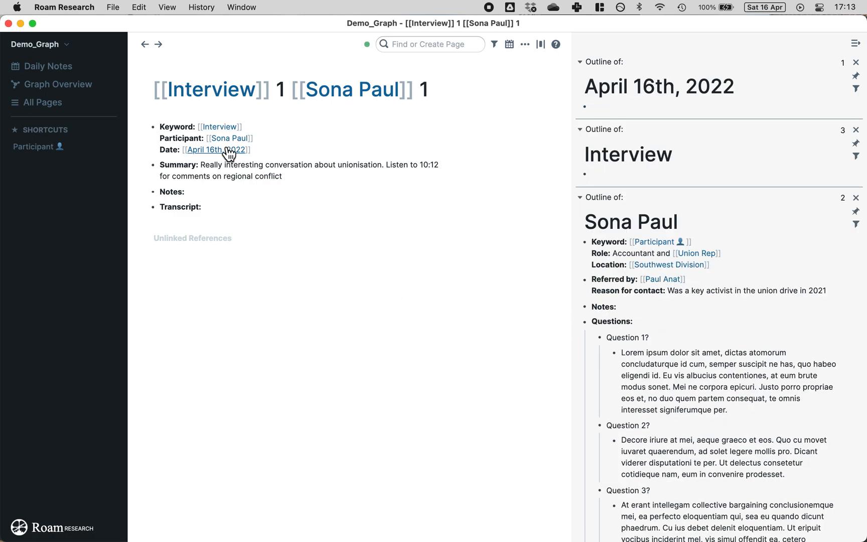
click(856, 131)
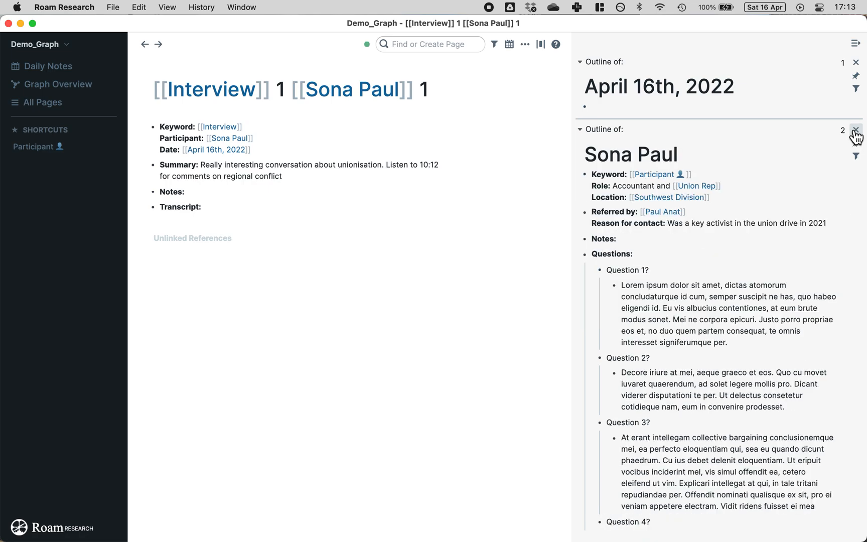
click(857, 63)
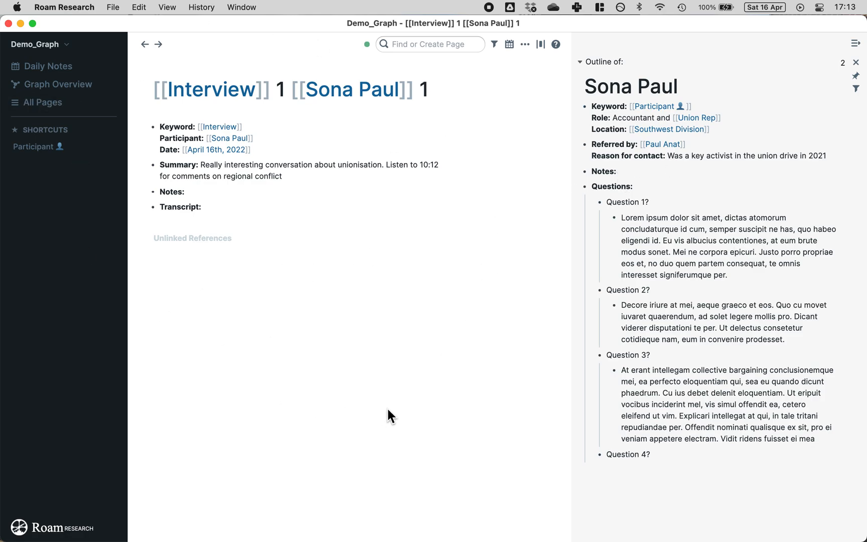
drag(827, 444, 609, 202)
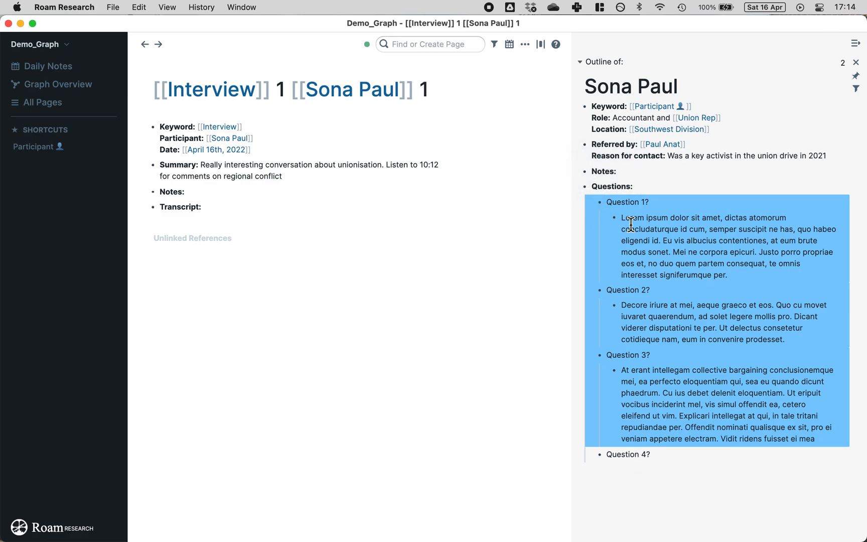
key(BackSpace)
click(232, 192)
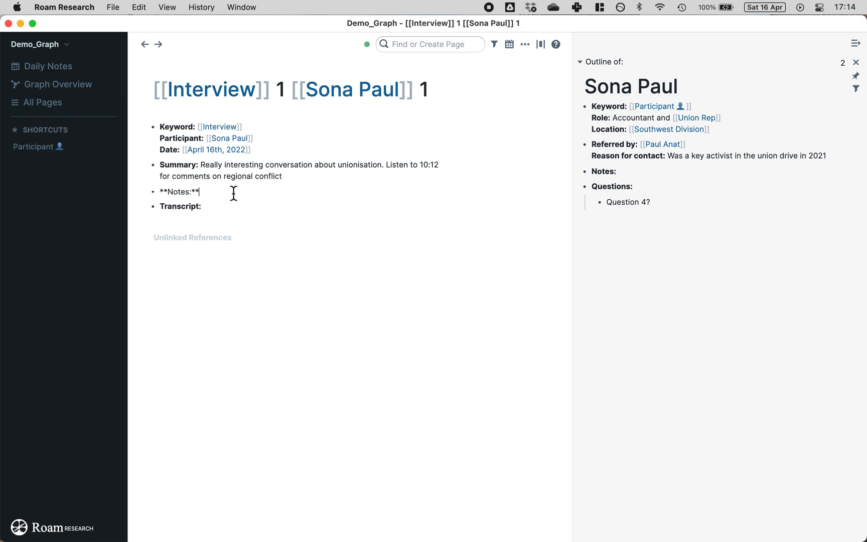
key(Return)
key(Tab)
text(Question 1? Lorem ipsum dolor sit amet, dictas atomorum concludaturque id cum, semper suscipit ne has, quo habeo eligendi id. Eu vis albucius contentiones, at eum brute modus sonet. Mei ne corpora epicuri. Justo porro propriae eos et, no duo quem partem consequat, te omnis interesset signiferumque per. Question 2? Decore iriure at mei, aeque graeco et eos. Quo cu movet iuvaret quaerendum, ad solet legere mollis pro. Dicant viderer disputationi te per. Ut delectus consetetur cotidieque nam, eum in convenire prodesset. Question 3? At erant intellegam collective bargaining conclusionemque mei, ea perfecto eloquentiam qui, sea eu quando dicunt phaedrum. Cu ius debet delenit eloquentiam. Ut eripuit vocibus inciderint mel, vis simul offendit ea, cetero eleifend ut vim. Explicari intellegat at qui, in tale tritani repudiandae per. Offendit nominati qualisque ex sit, pro ei veniam appetere electram. Vidit ridens fuisset ei mea)
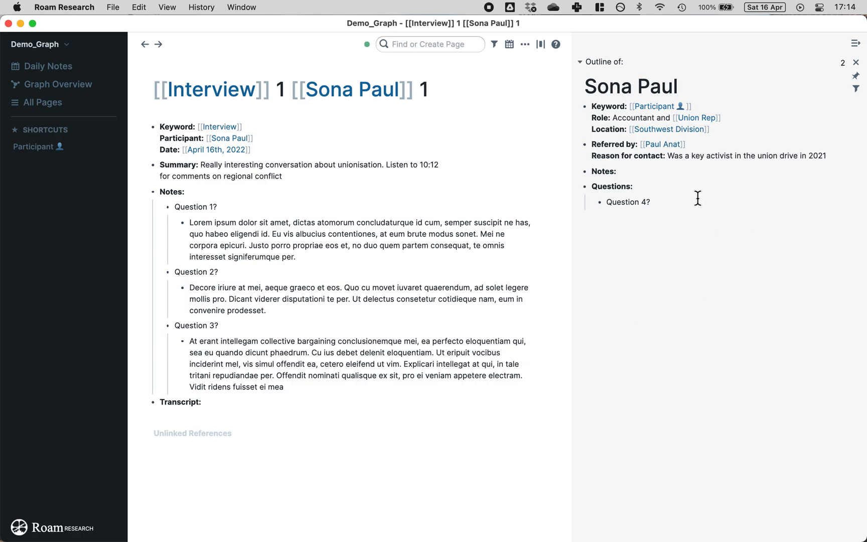
click(680, 202)
key(Return)
text(Q)
click(652, 167)
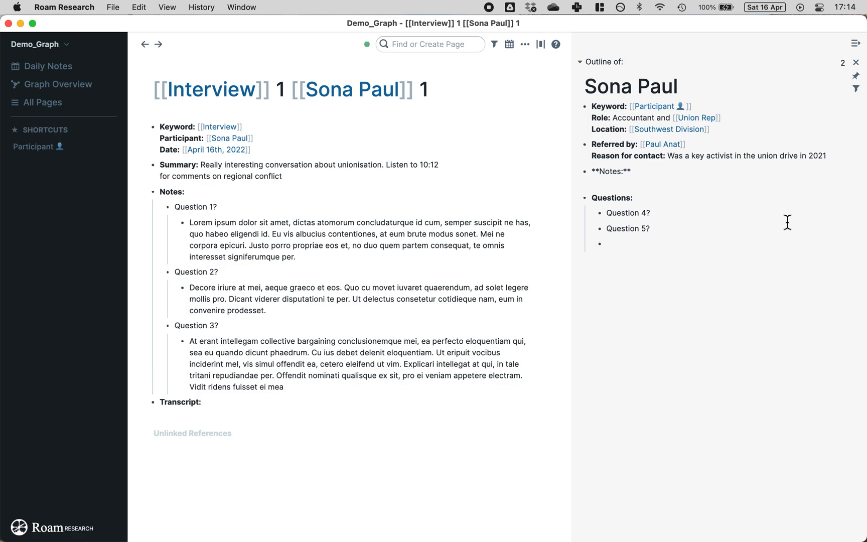
key(Return)
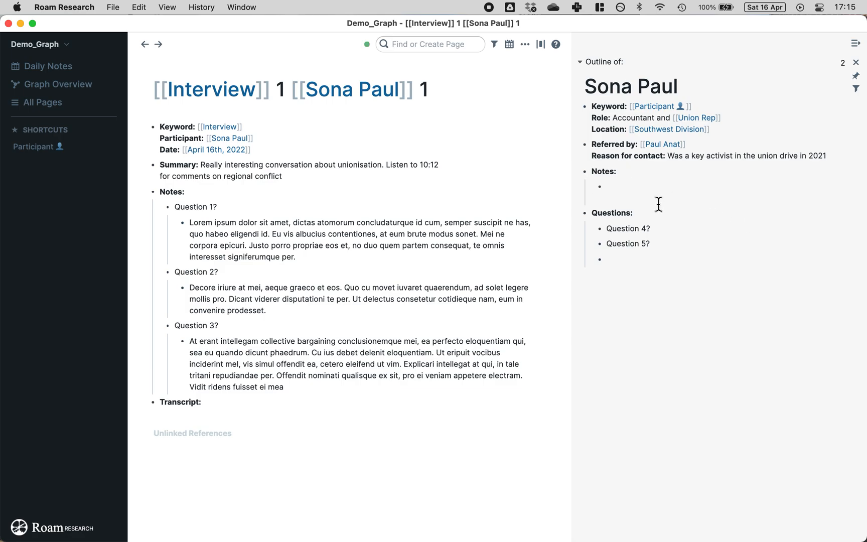
mouse_move(154, 171)
click(153, 191)
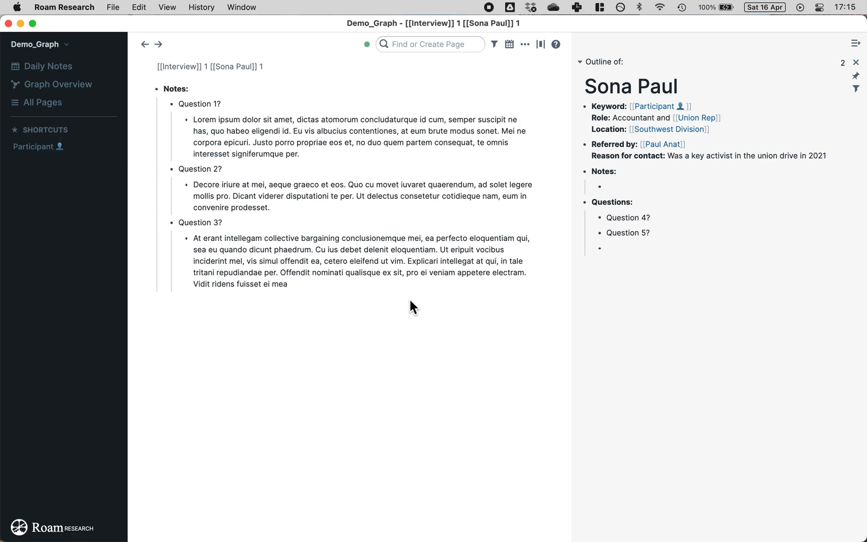
click(144, 44)
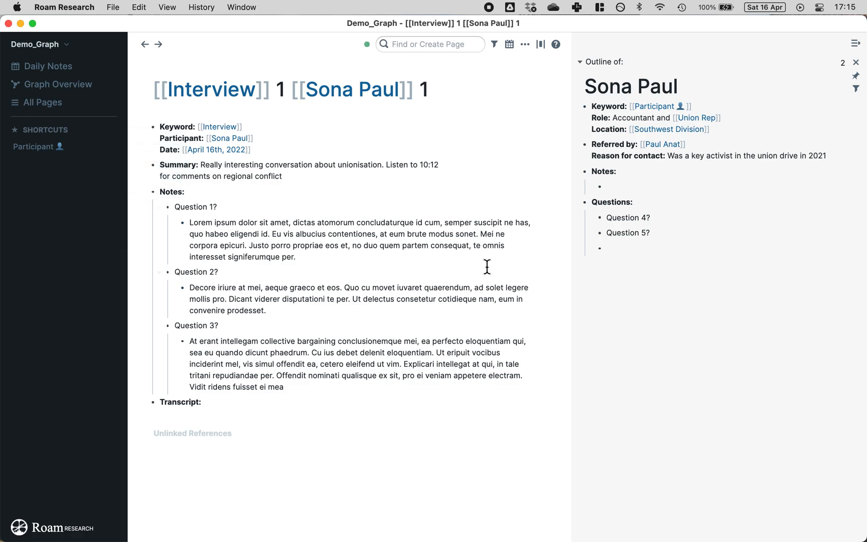
click(628, 188)
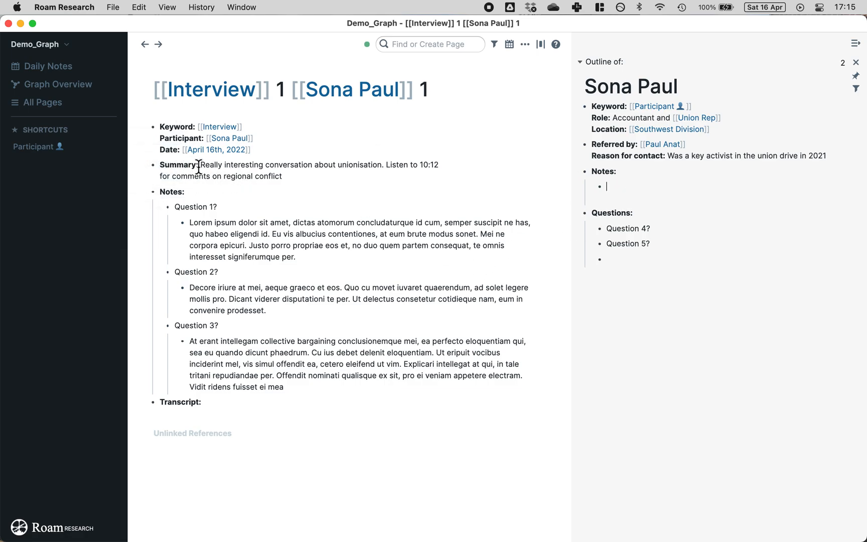
drag(201, 168, 282, 179)
click(309, 176)
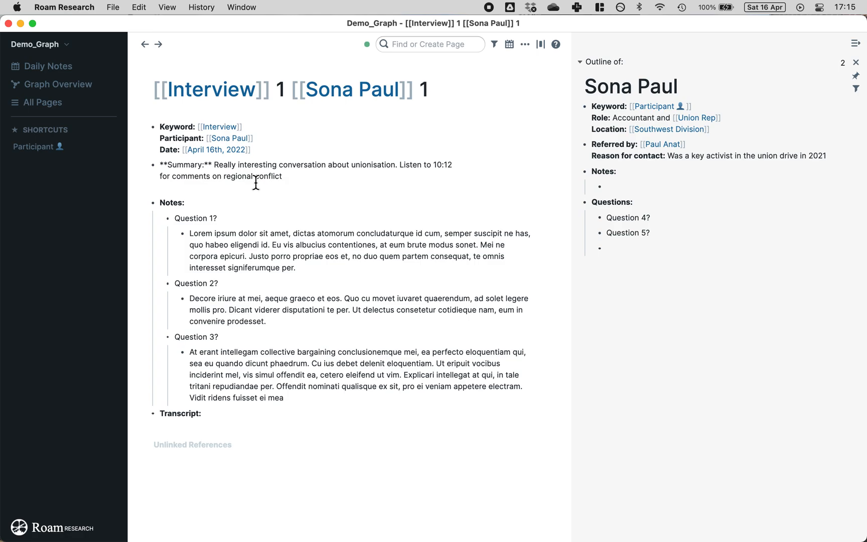
click(400, 166)
right_click(153, 165)
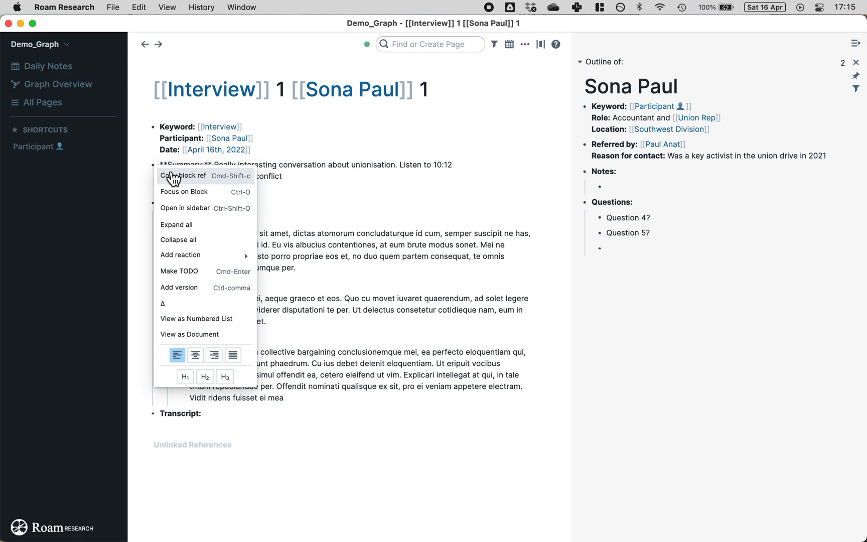
click(229, 181)
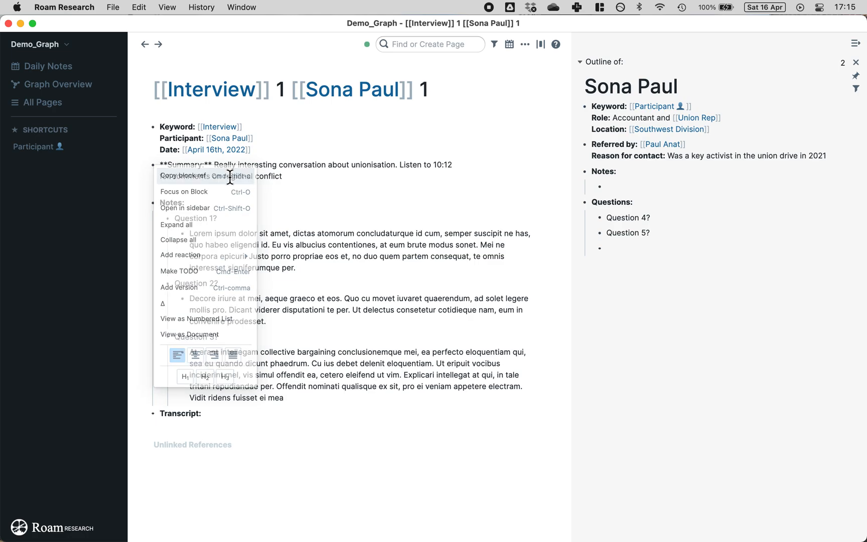
click(626, 187)
key(super+v)
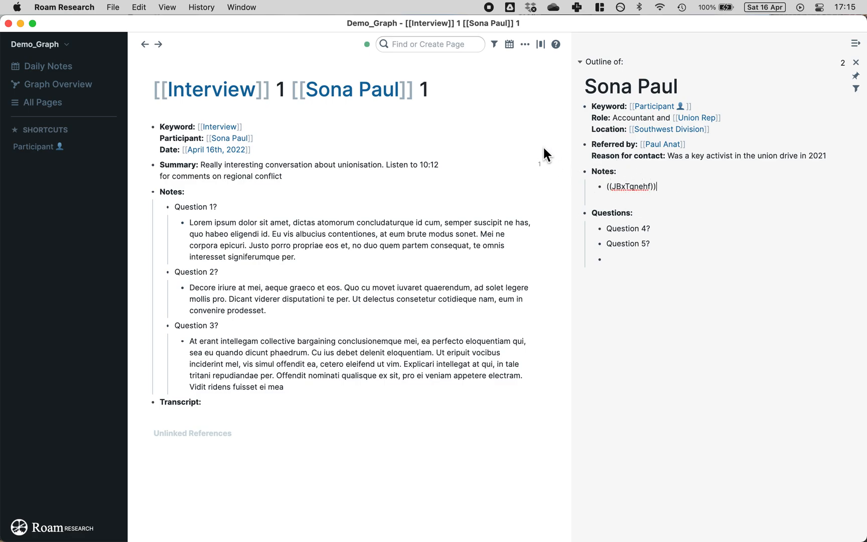
click(546, 93)
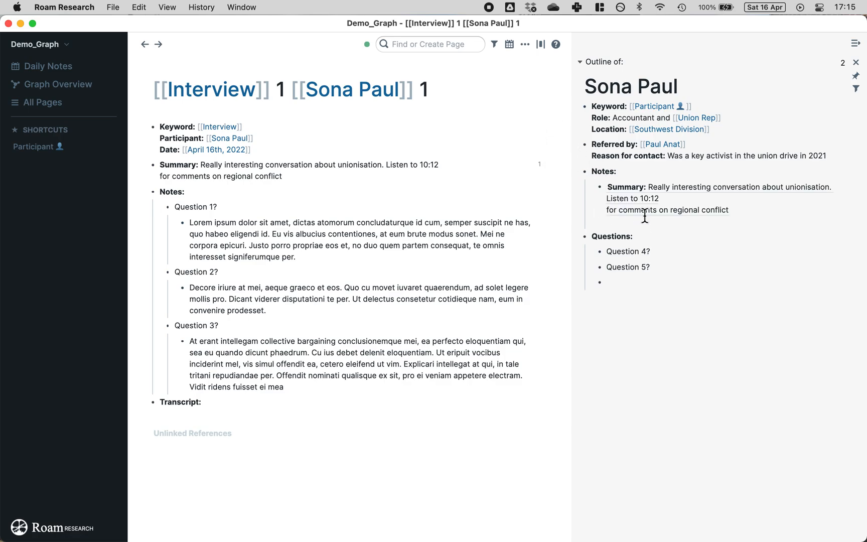
drag(572, 219, 513, 219)
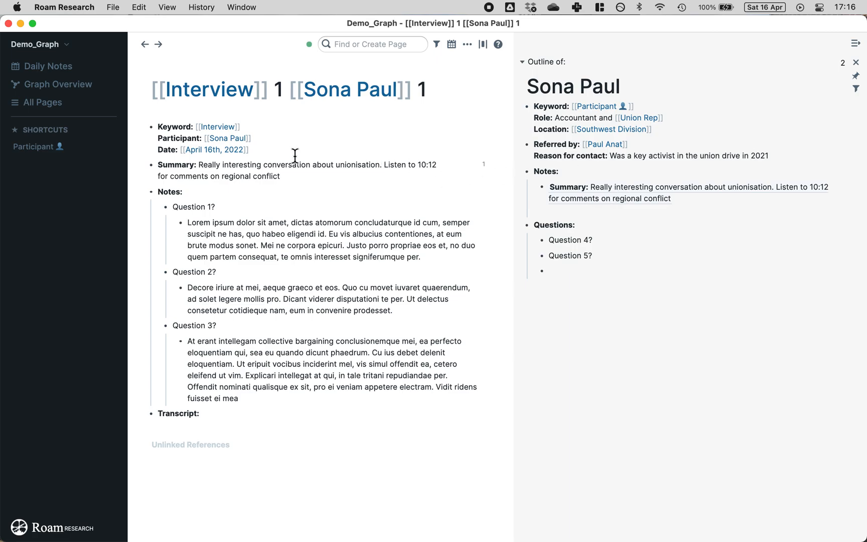
Step: Append '. Follow up about new union drive' to the end of the interview's Summary block
click(289, 176)
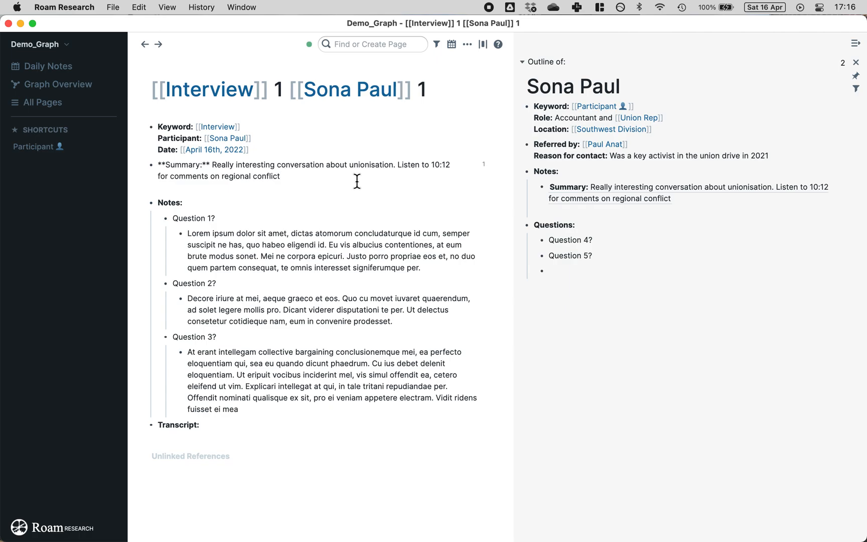
text(. Follww up about new )
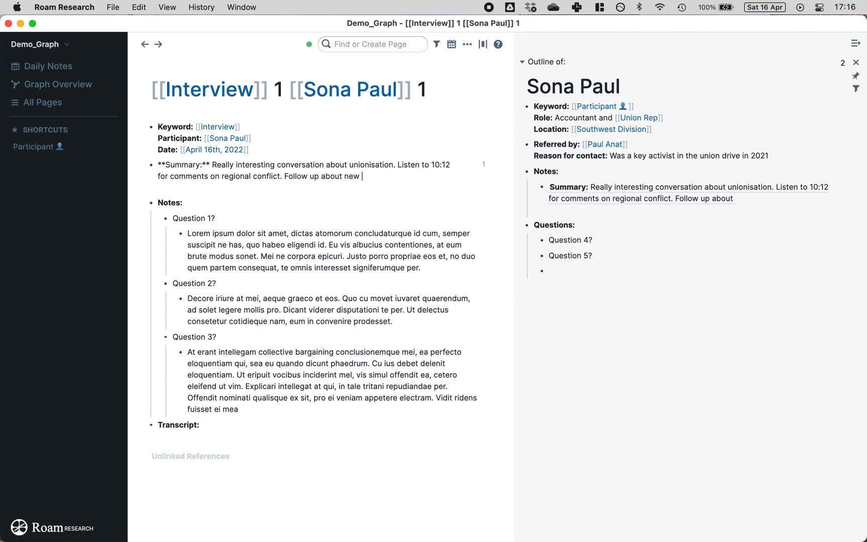
text(union drive)
key(Escape)
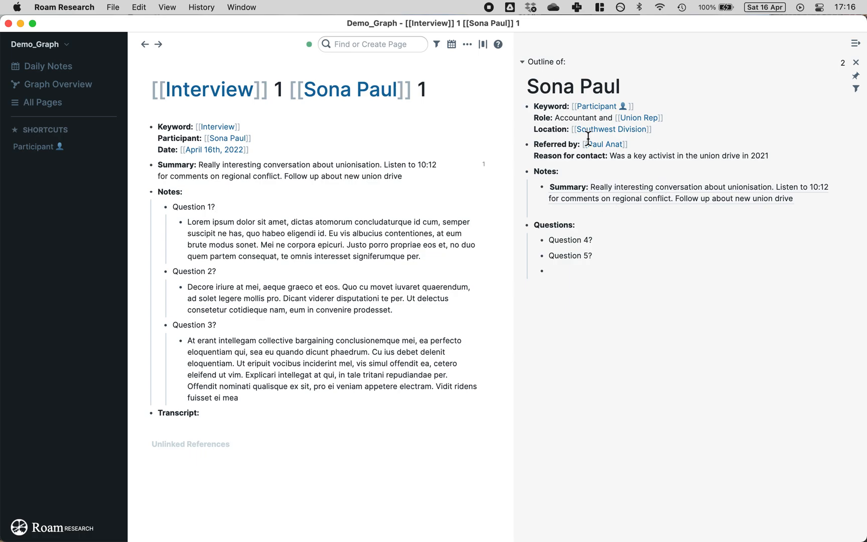
mouse_move(544, 190)
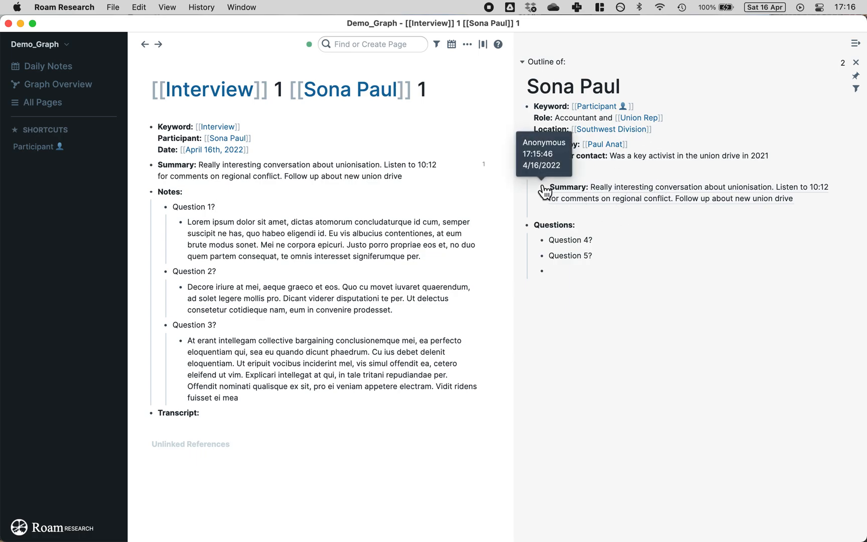
click(798, 196)
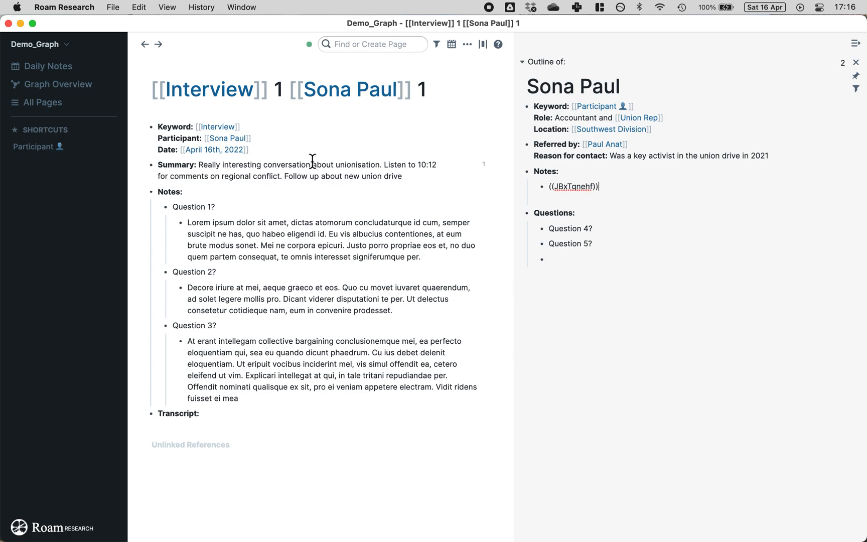
click(452, 189)
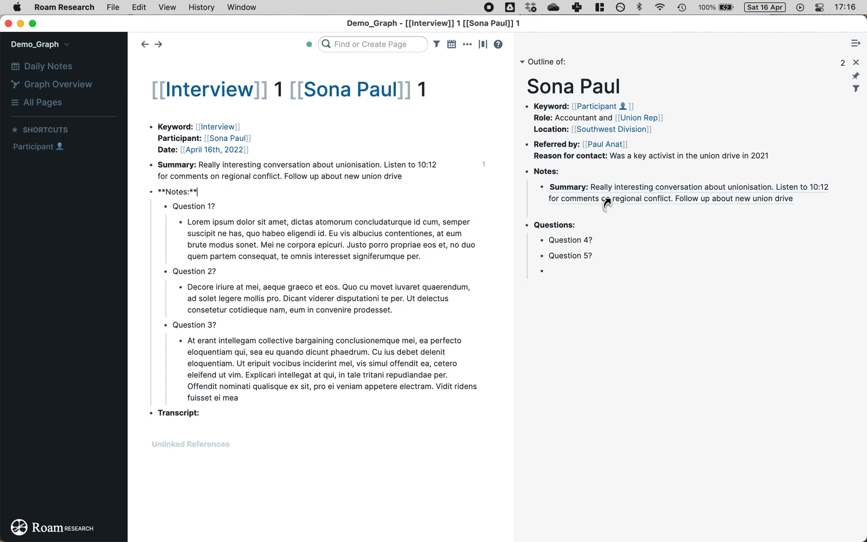
right_click(542, 187)
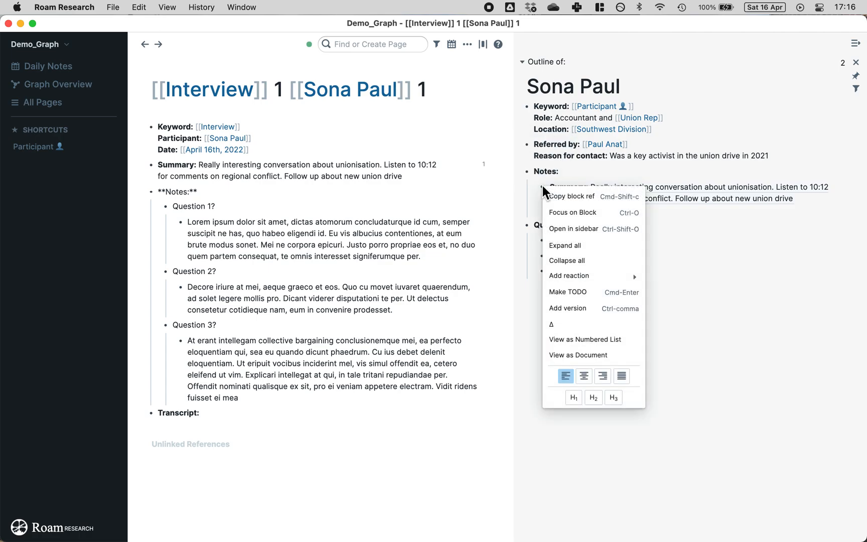
key(Escape)
right_click(653, 191)
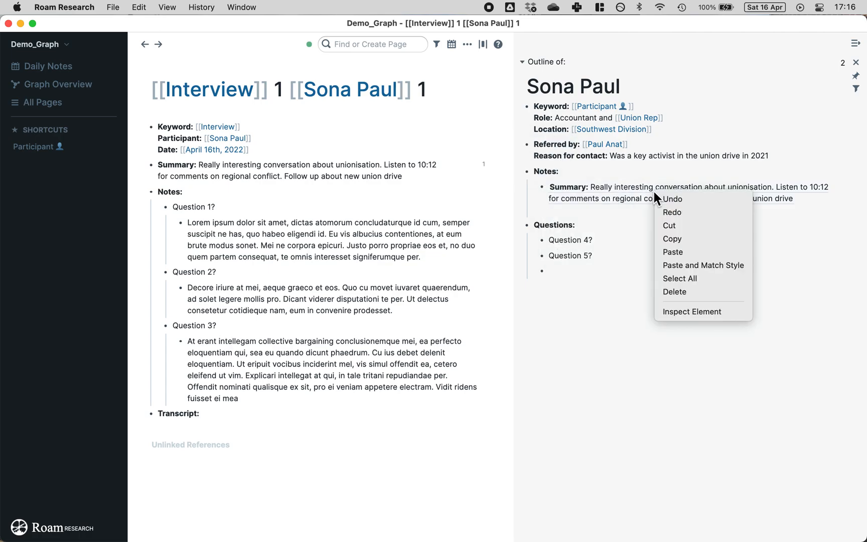
right_click(627, 193)
right_click(697, 199)
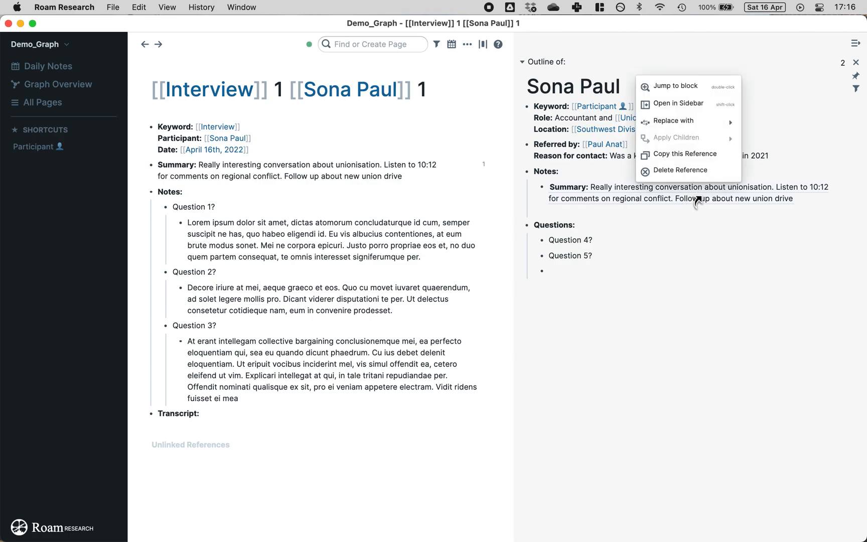
mouse_move(695, 125)
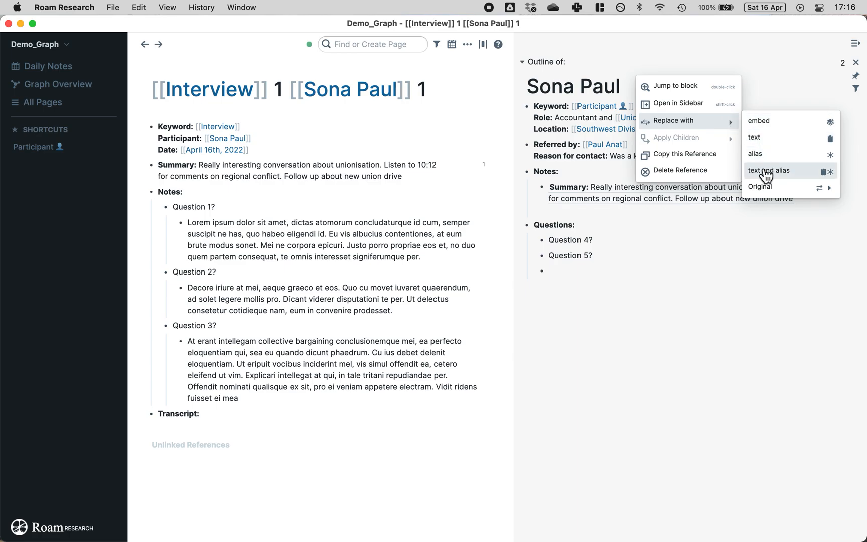
mouse_move(767, 186)
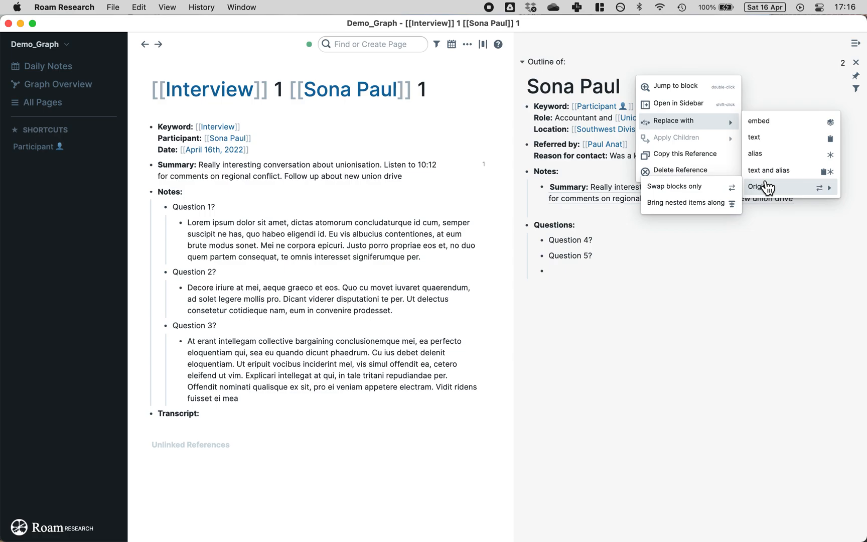
click(701, 188)
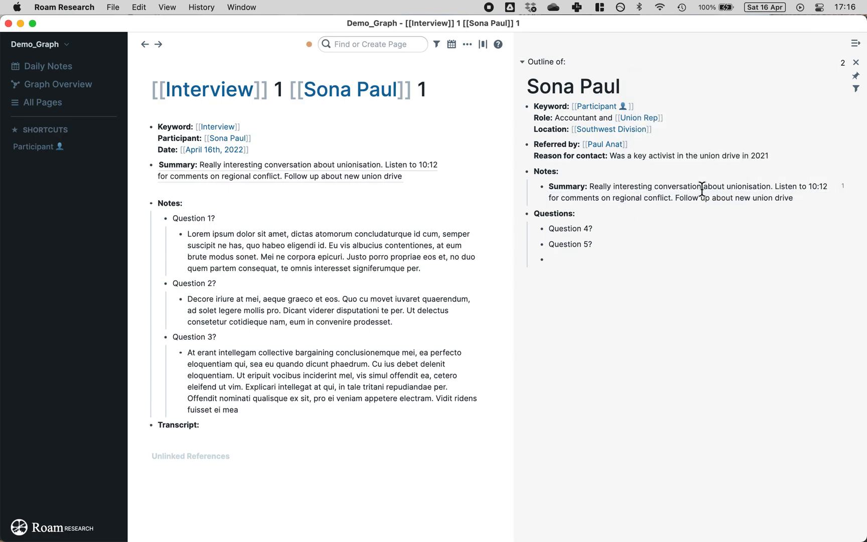
Step: Swap the Summary back to its original and turn the sidebar reference into an embed
right_click(368, 178)
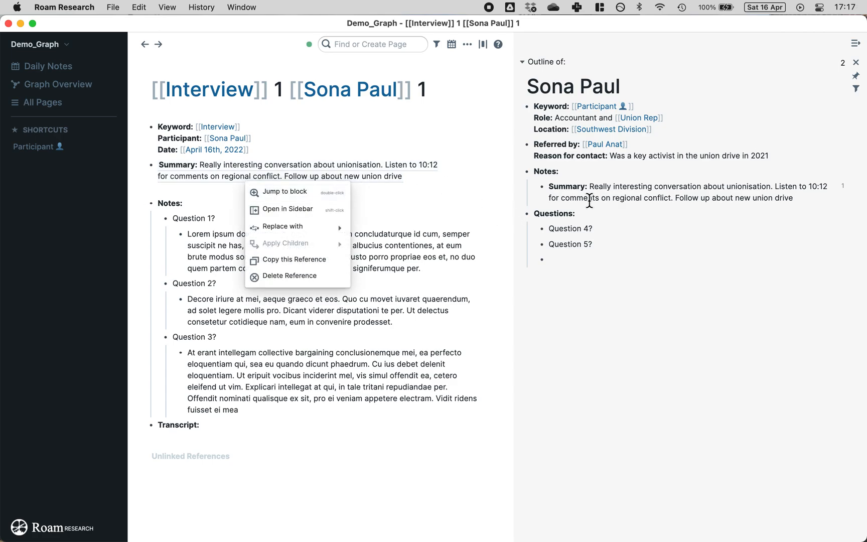
click(590, 199)
click(339, 179)
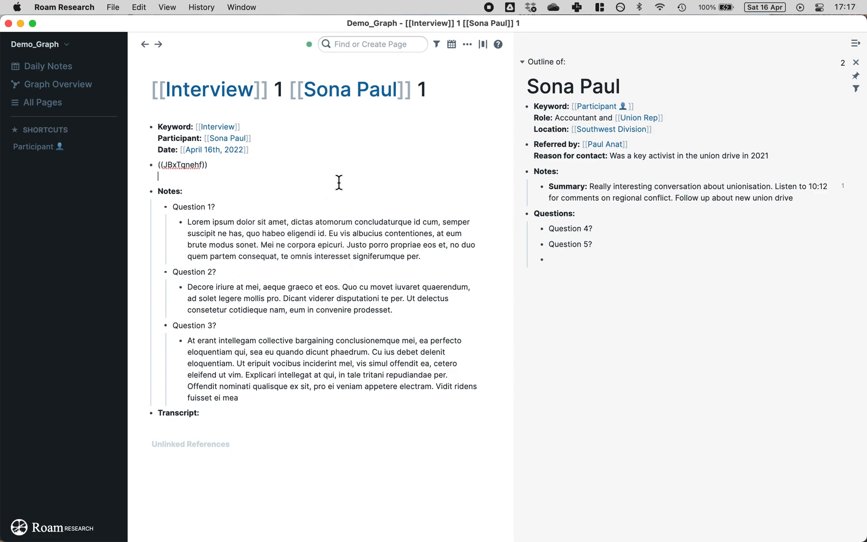
click(216, 188)
right_click(246, 182)
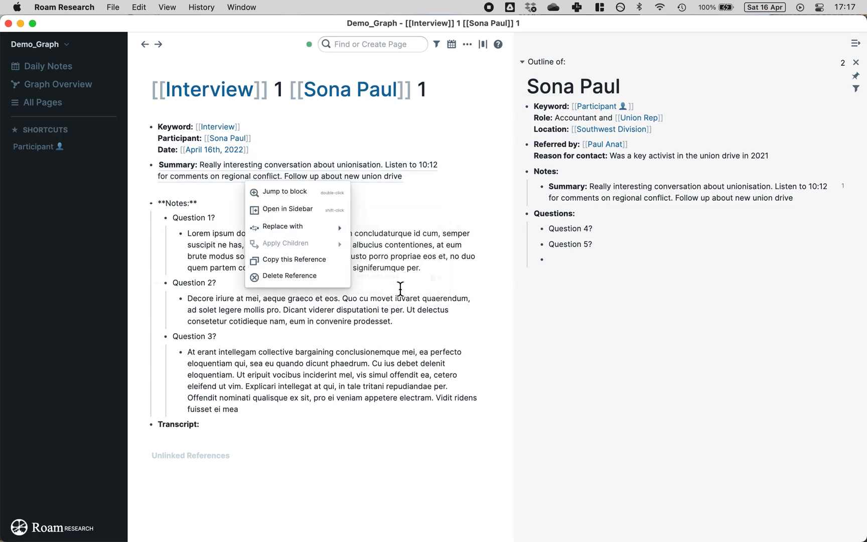
mouse_move(312, 226)
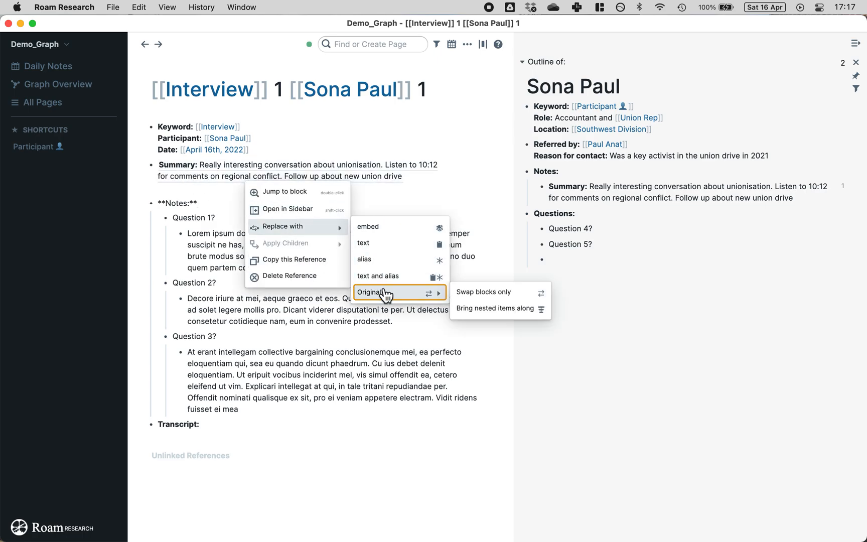
click(391, 289)
right_click(687, 195)
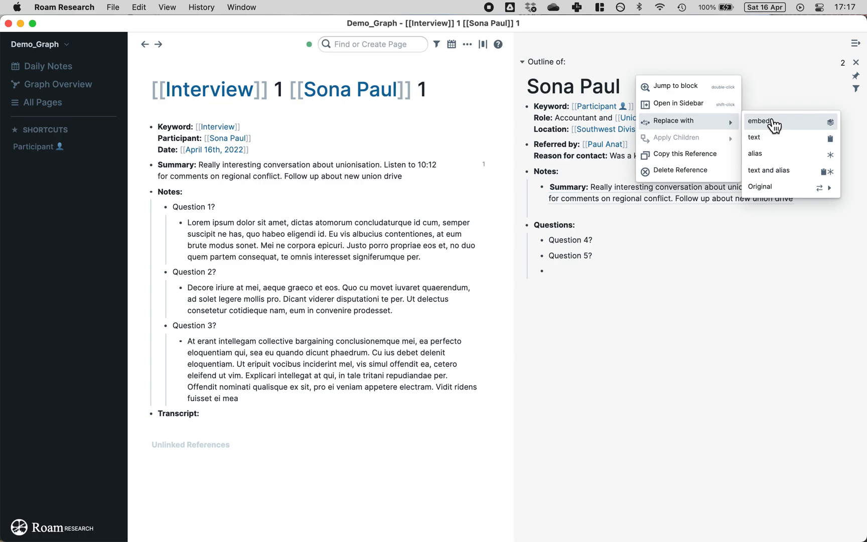
click(773, 123)
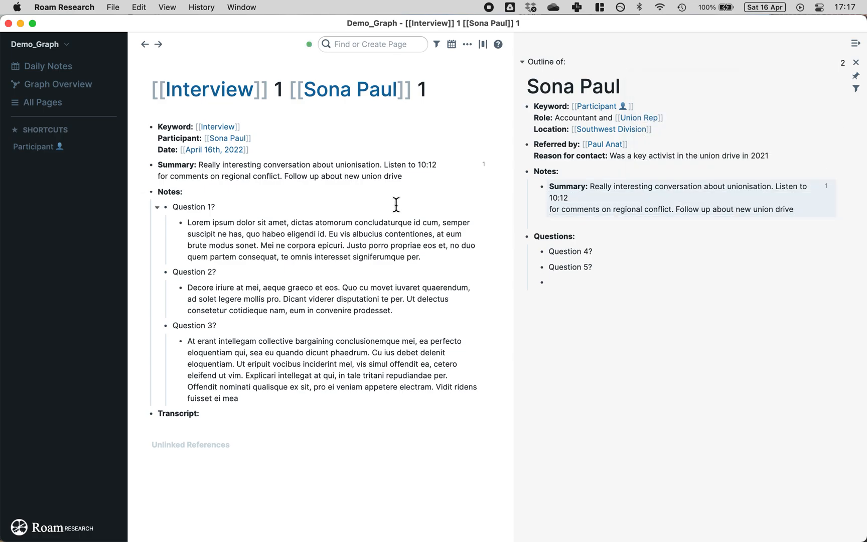
drag(514, 201, 479, 201)
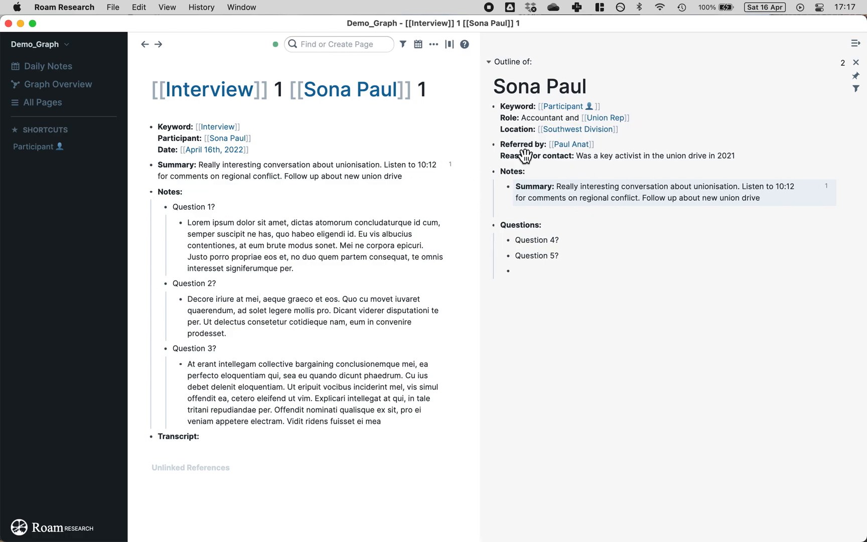
Step: Remove the line break after 10:12 in the Summary and delete the stray '!' after 'drive'
click(422, 177)
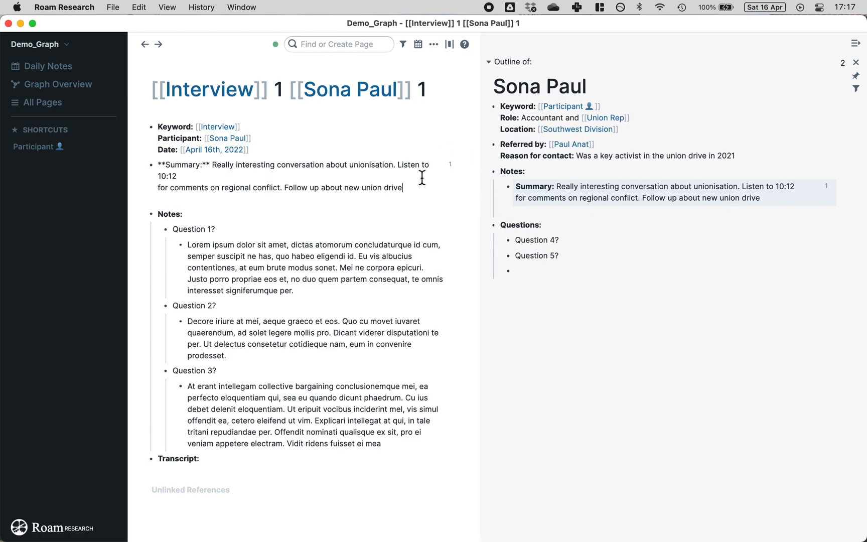
key(Up)
key(Delete)
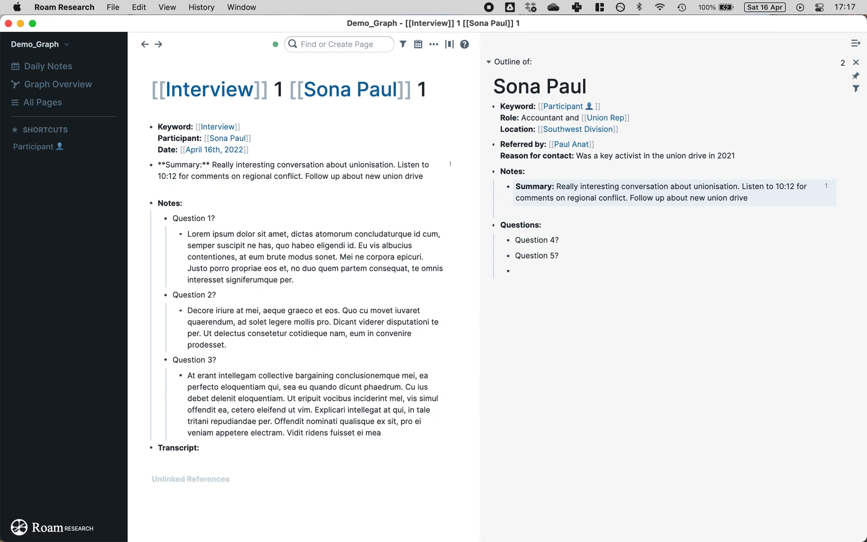
text(!)
click(429, 201)
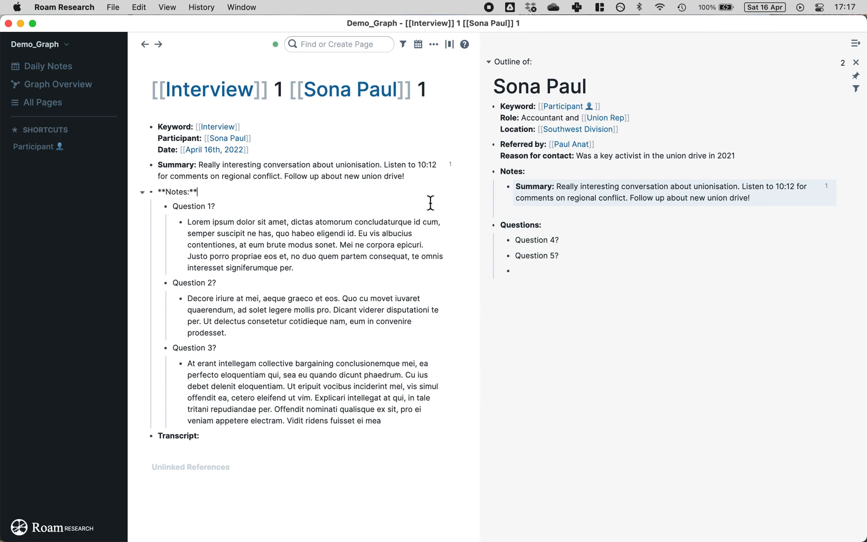
click(777, 198)
key(BackSpace)
key(Escape)
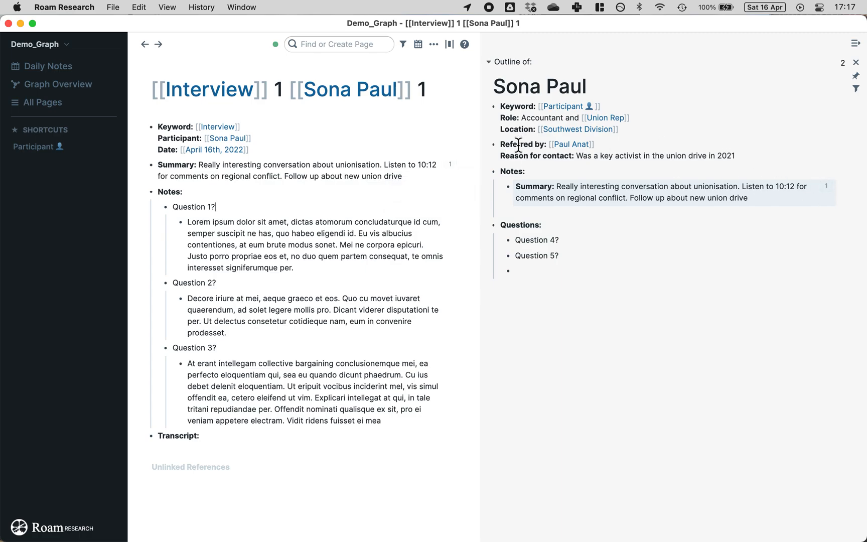
click(451, 166)
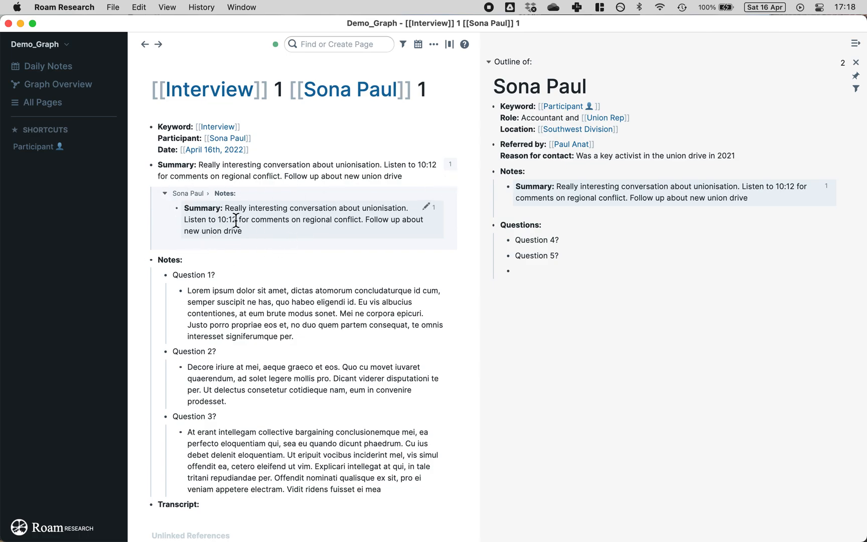
click(450, 166)
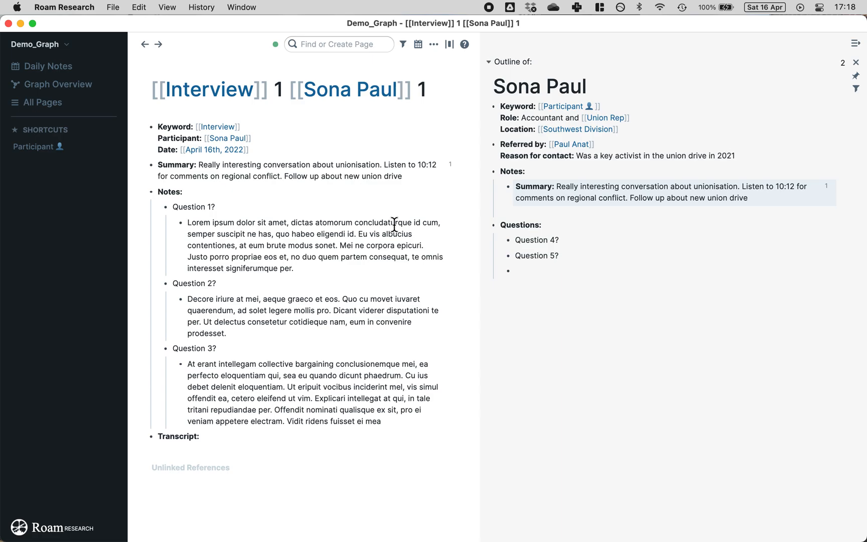
click(450, 165)
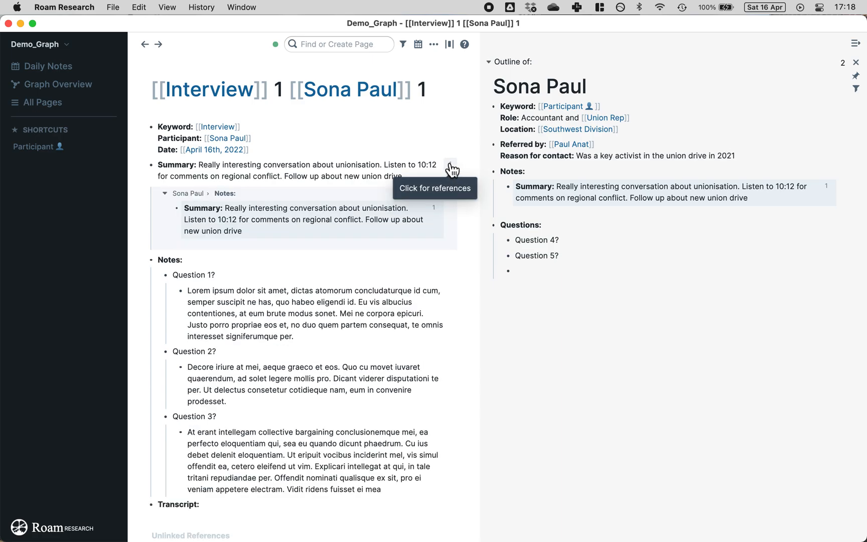
click(450, 166)
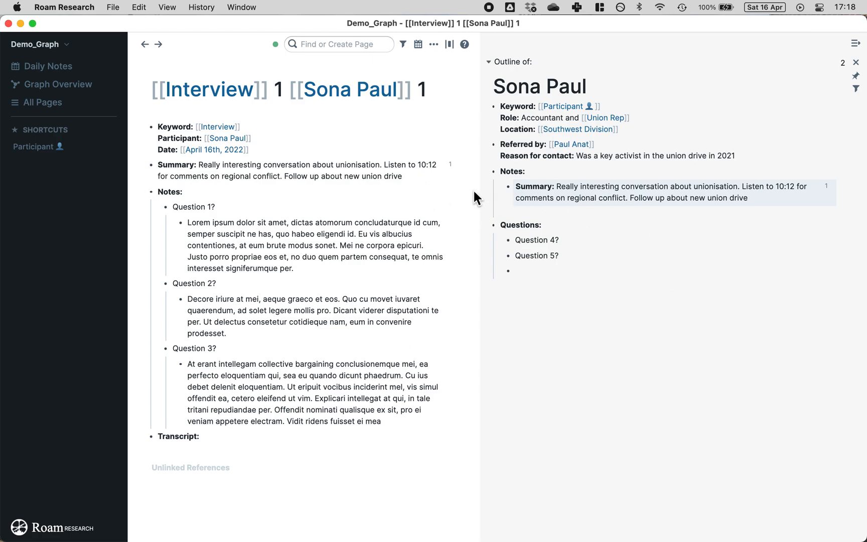
drag(476, 388, 509, 386)
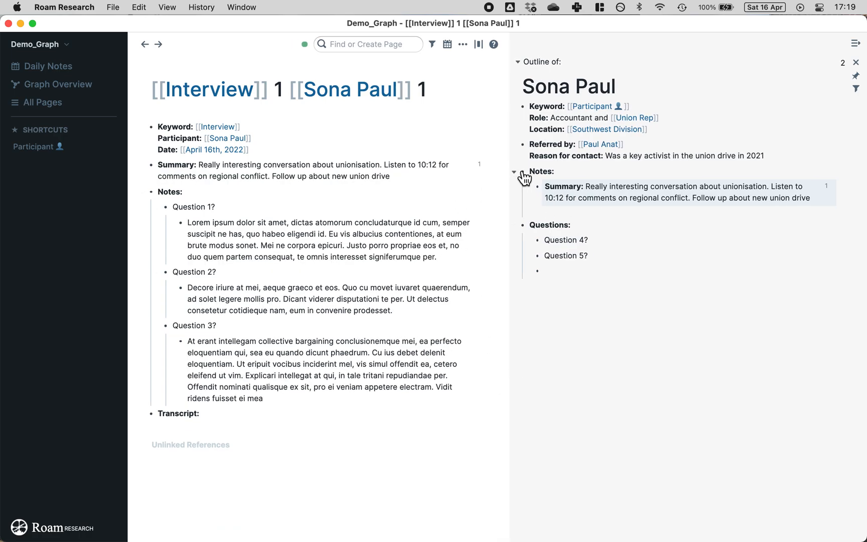
mouse_move(524, 176)
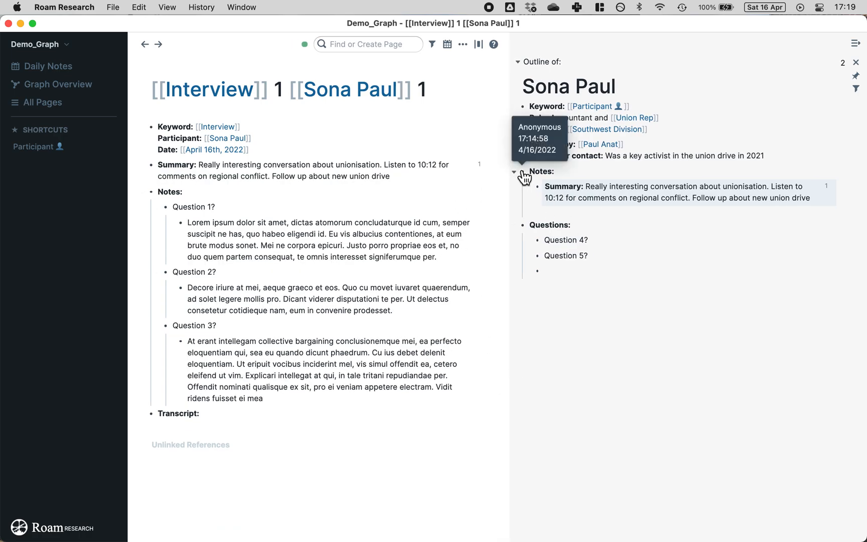
right_click(525, 176)
click(418, 169)
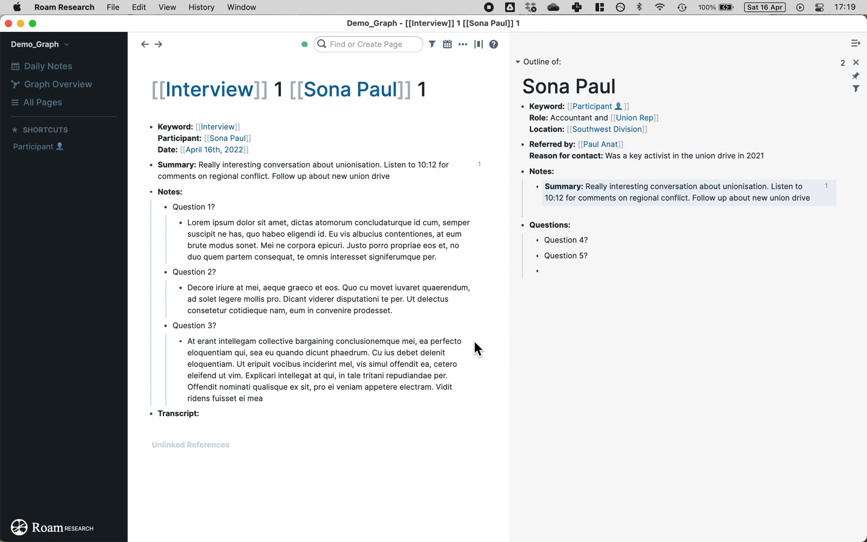
Step: Put the cursor in the interview's Transcript heading for editing
click(416, 412)
click(414, 426)
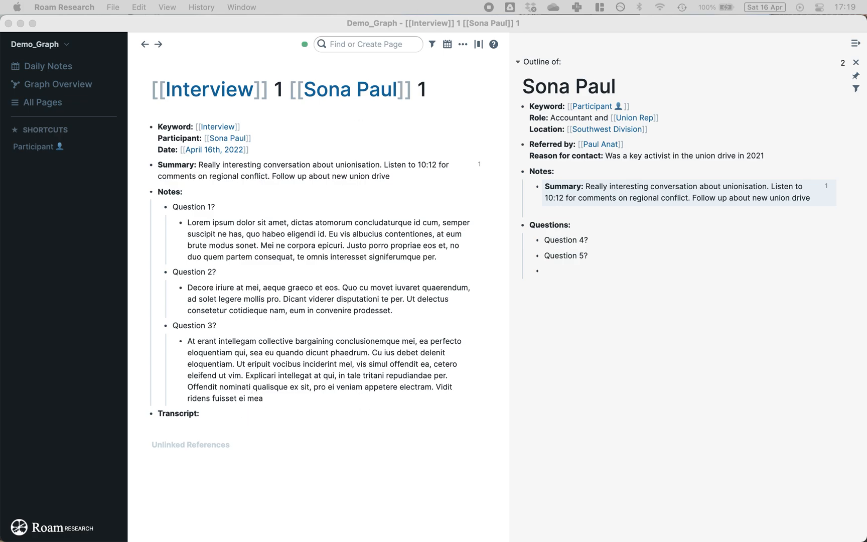
click(270, 408)
click(251, 413)
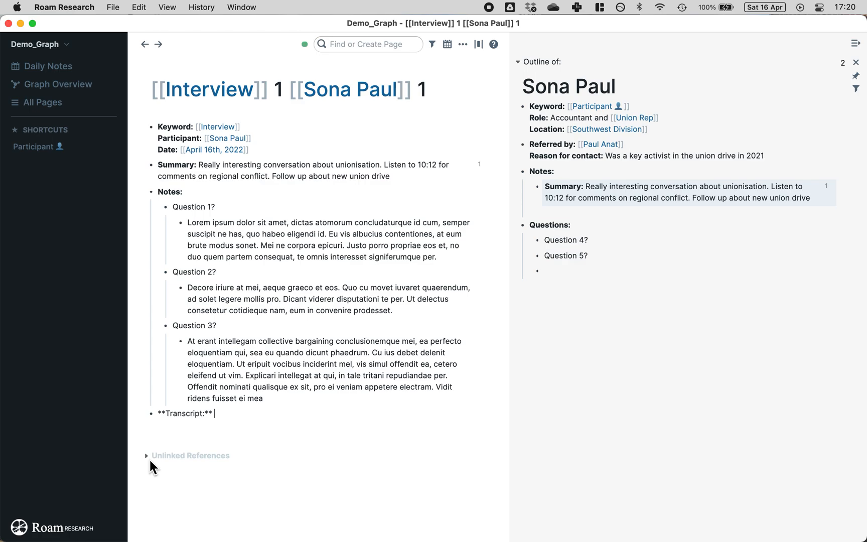
Step: Turn the Transcript heading into a to-do, then remove the to-do markup again
key(super+Return)
drag(199, 418, 164, 415)
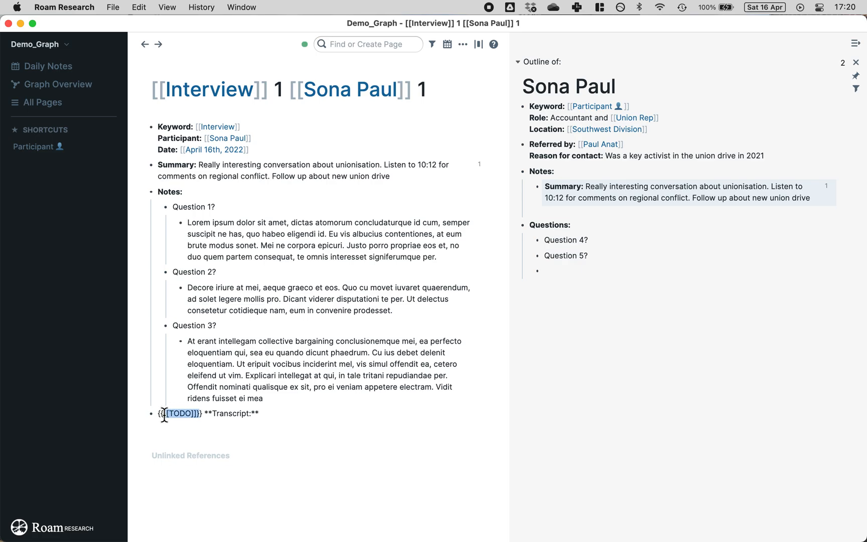
key(End)
click(180, 445)
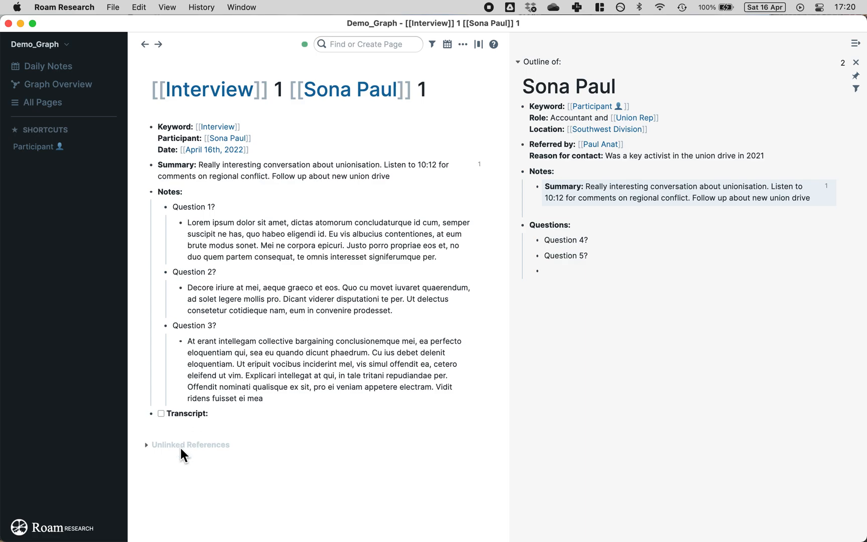
click(176, 413)
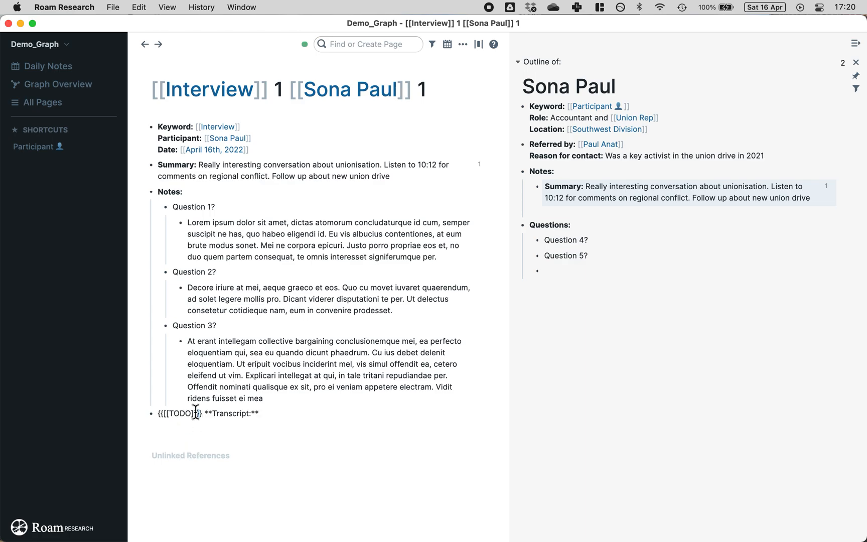
drag(203, 412, 161, 413)
key(BackSpace)
key(BackSpace)
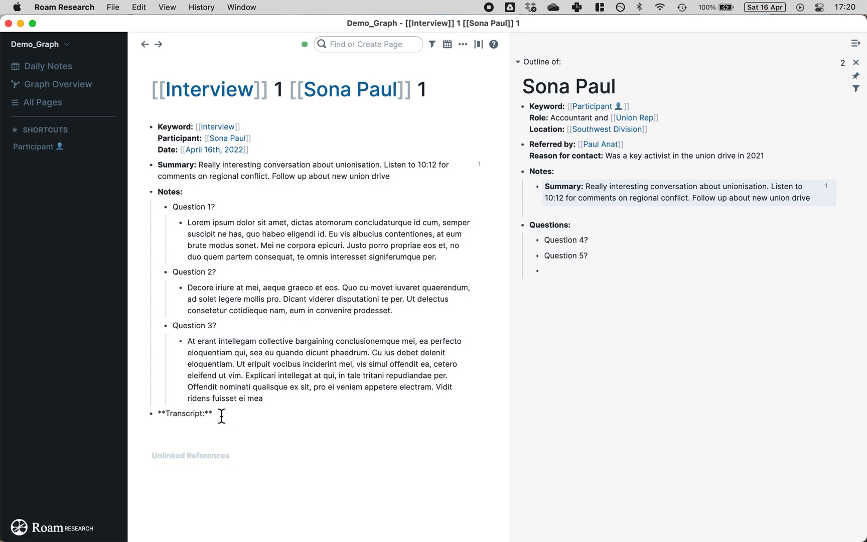
Step: Add a nested 'Add transcript' to-do under the Transcript heading
key(End)
key(Return)
key(Tab)
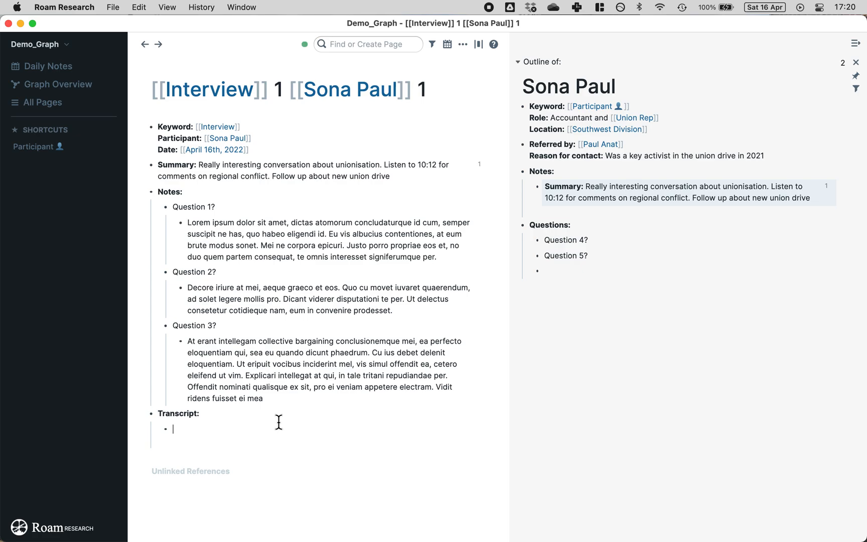
key(super+Return)
text(Add)
text( ter)
text(asn)
key(BackSpace)
text(scrpit)
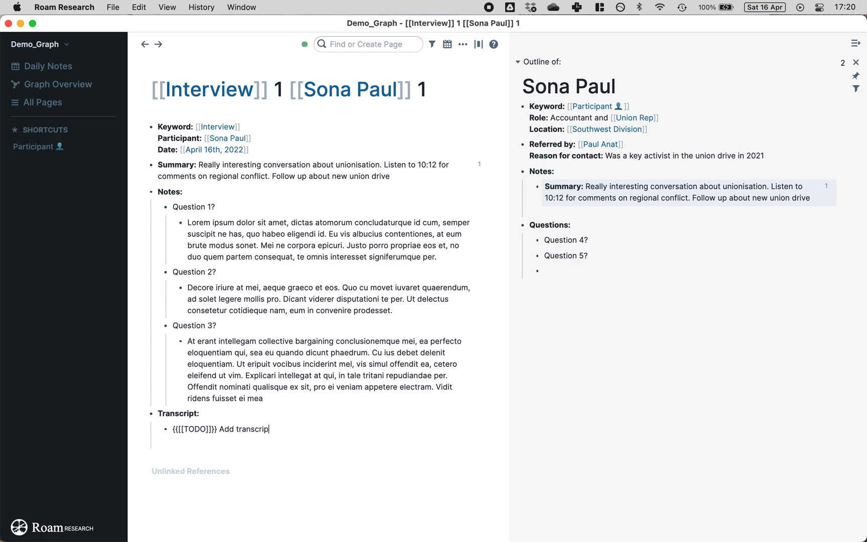
click(310, 494)
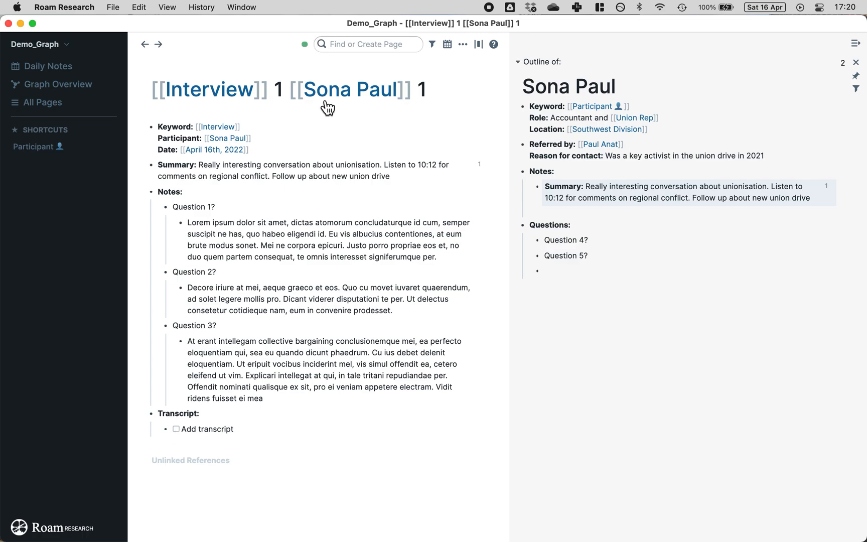
click(371, 45)
Step: Open the TODO page in the sidebar, view its linked references, then close the sidebar
text(todo)
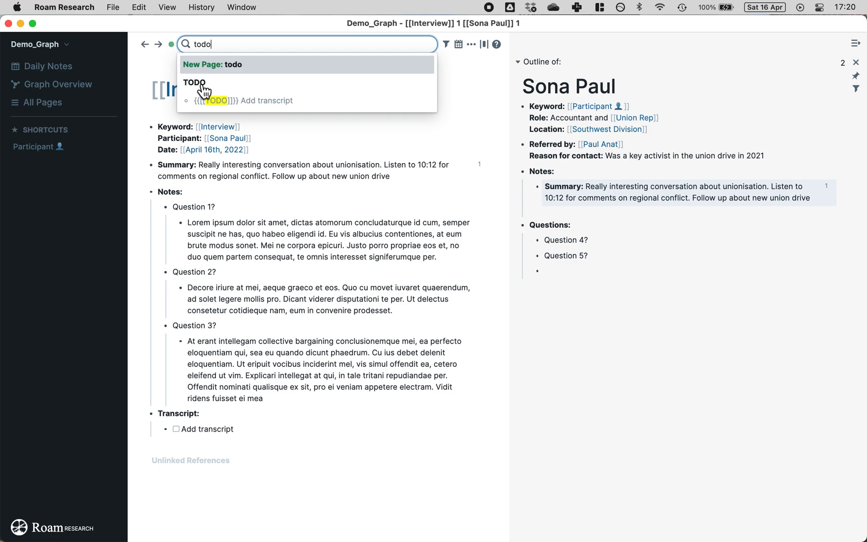
shift+click(200, 83)
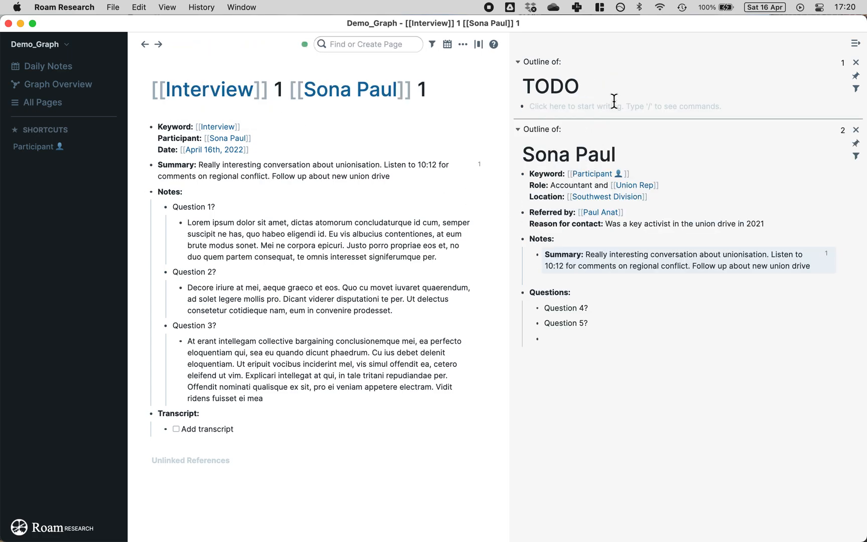
click(791, 108)
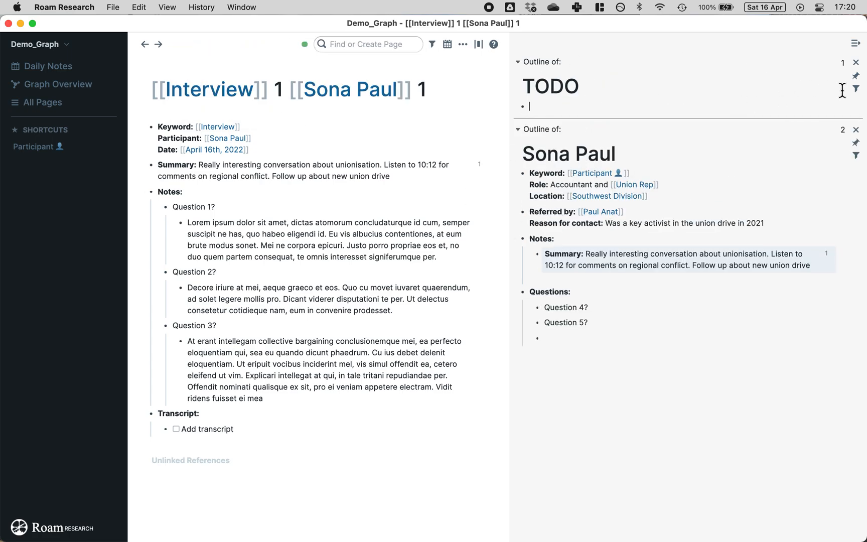
click(844, 63)
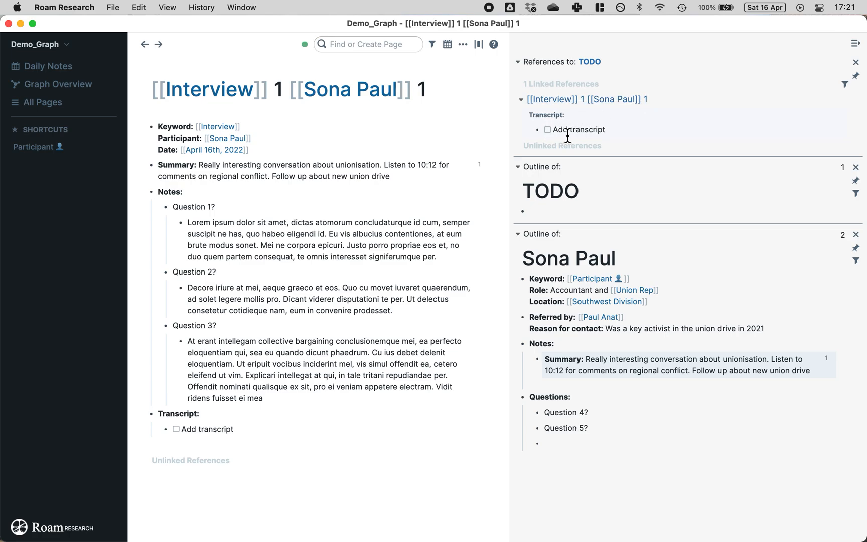
click(855, 43)
Step: Open the TODO page and follow its reference back to the interview page
click(748, 39)
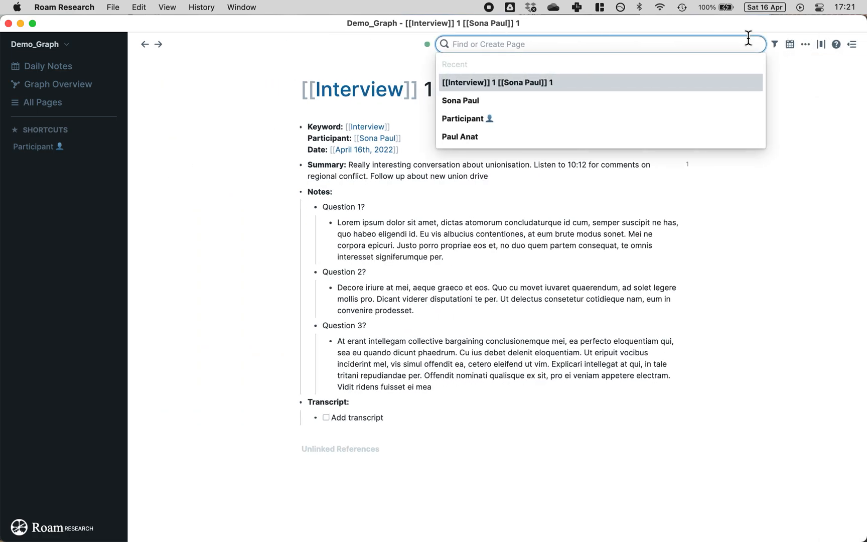
text(todo)
click(456, 82)
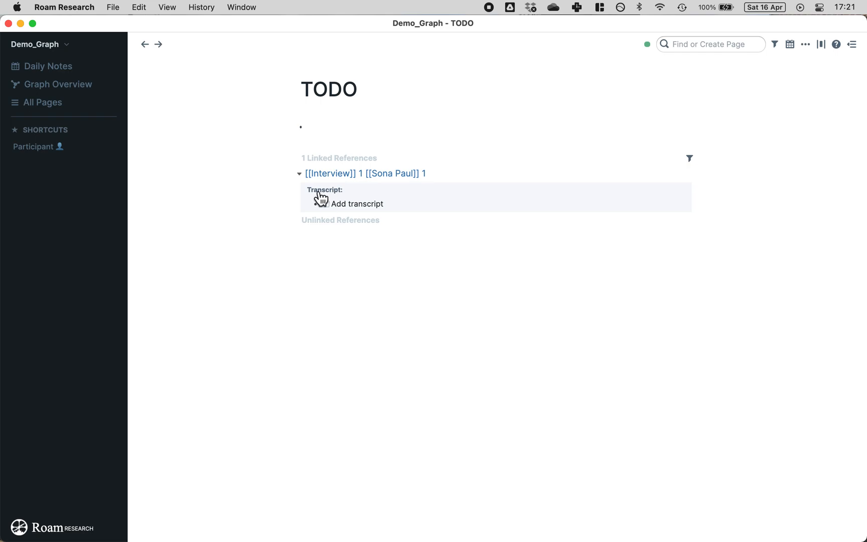
click(361, 173)
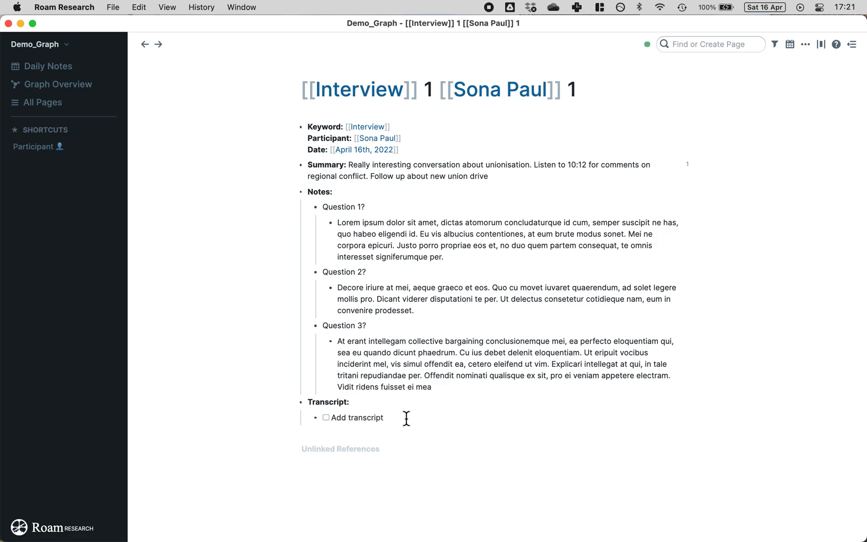
click(406, 418)
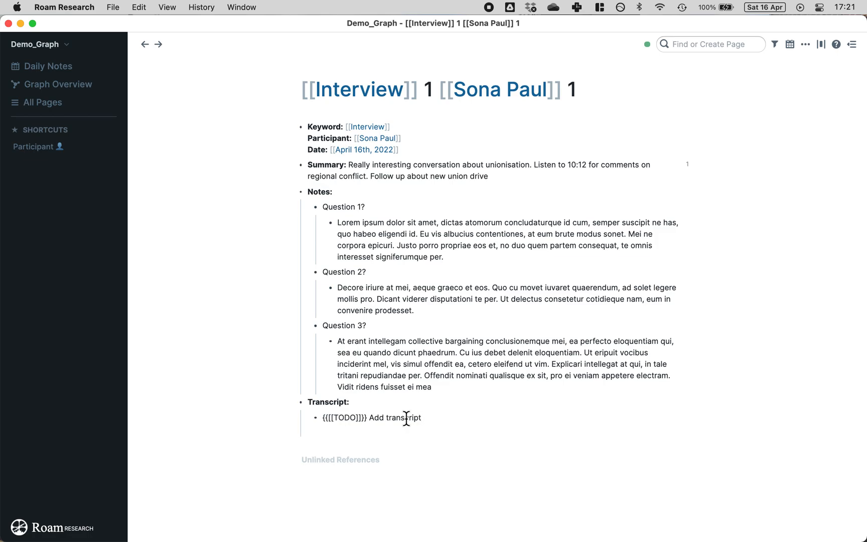
click(258, 384)
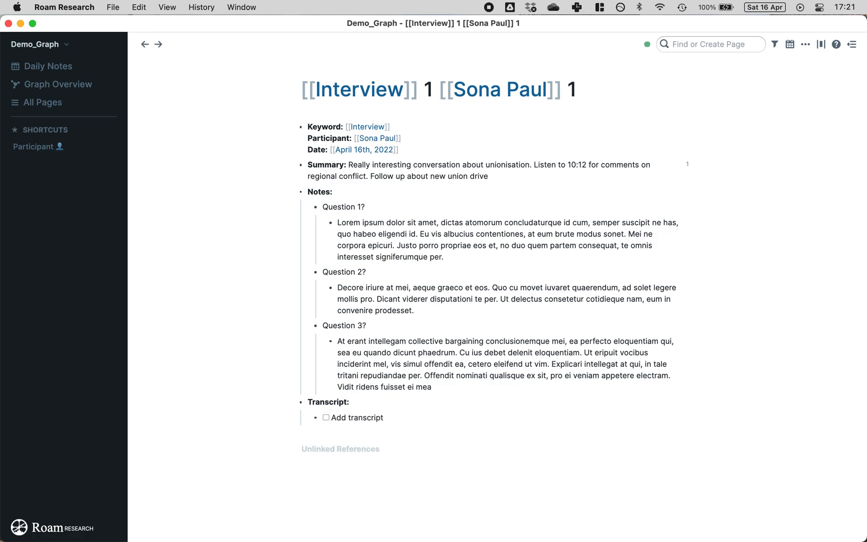
Step: Open the Interview page by searching 'Inter'
click(712, 45)
text(Inter)
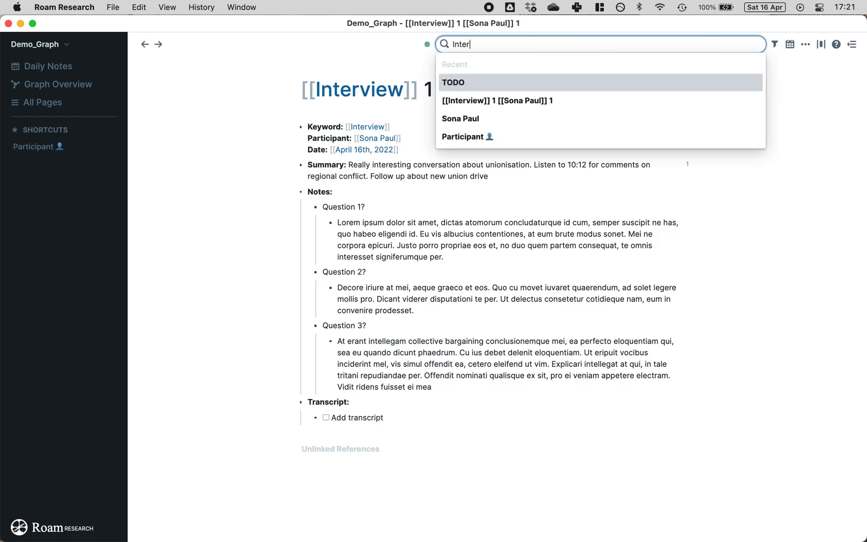
click(457, 102)
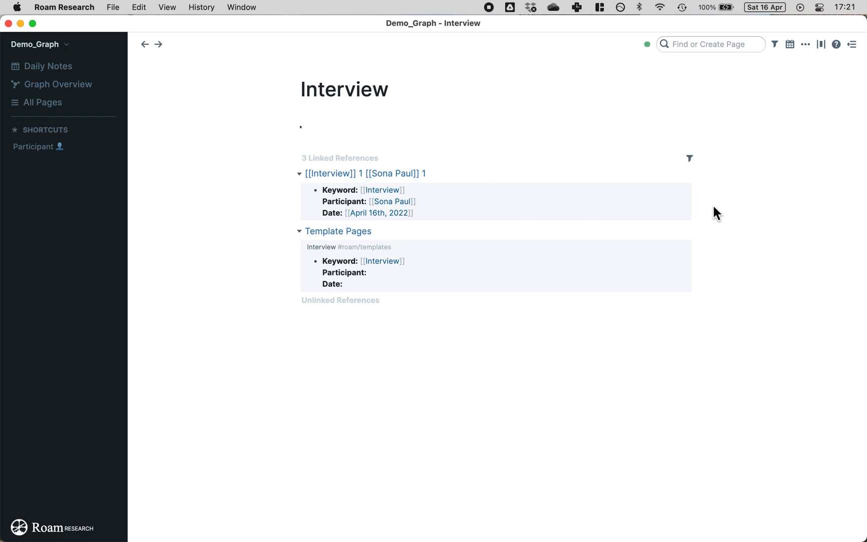
Step: Filter the Interview page's linked references to hide Template Pages, leaving 2 of 3
click(690, 159)
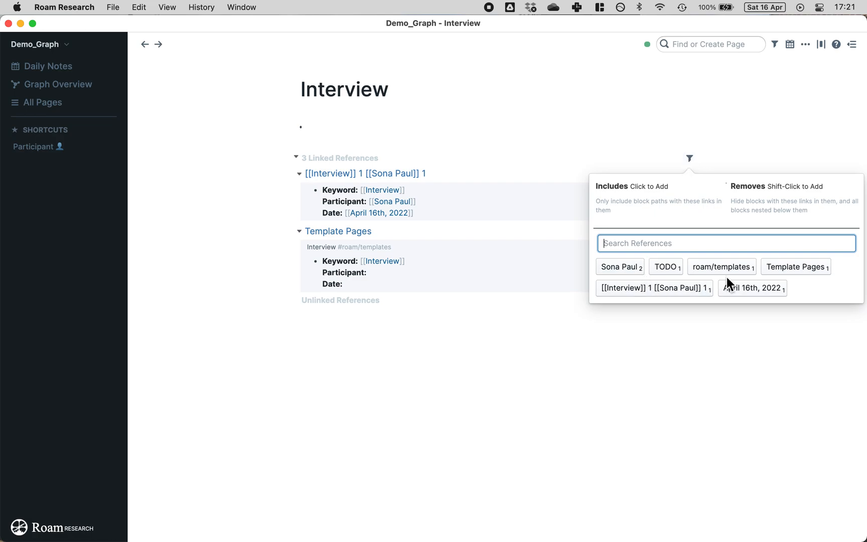
click(702, 271)
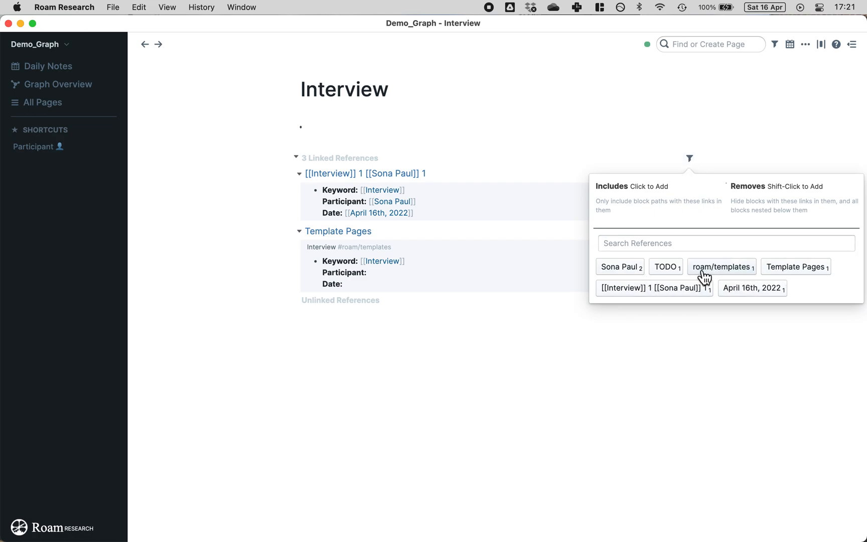
click(703, 271)
click(689, 158)
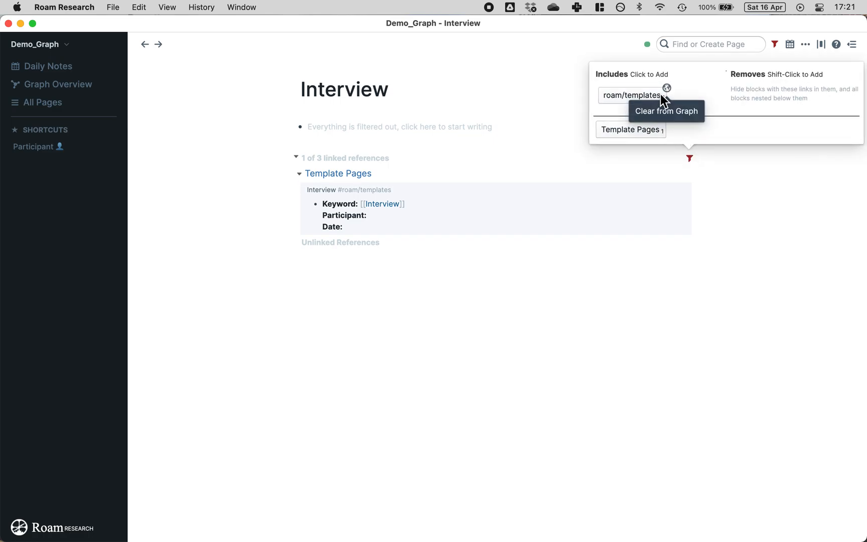
click(646, 103)
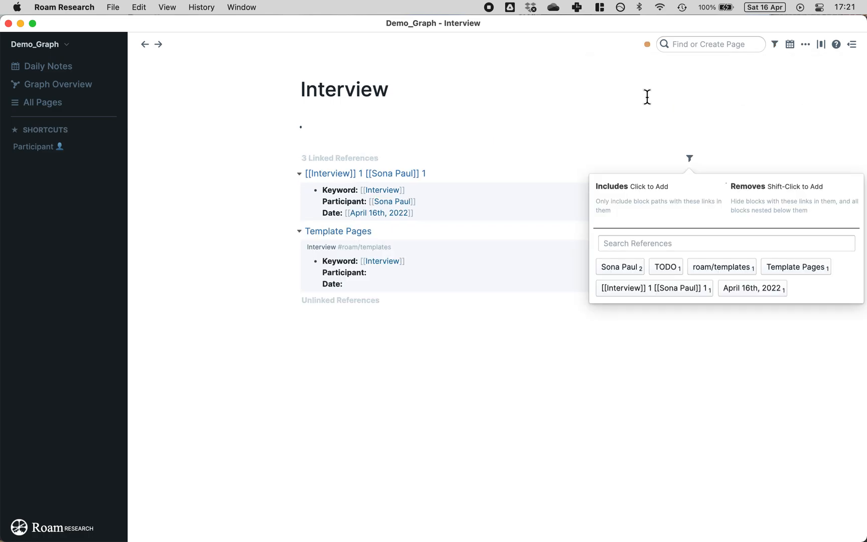
click(797, 274)
click(770, 287)
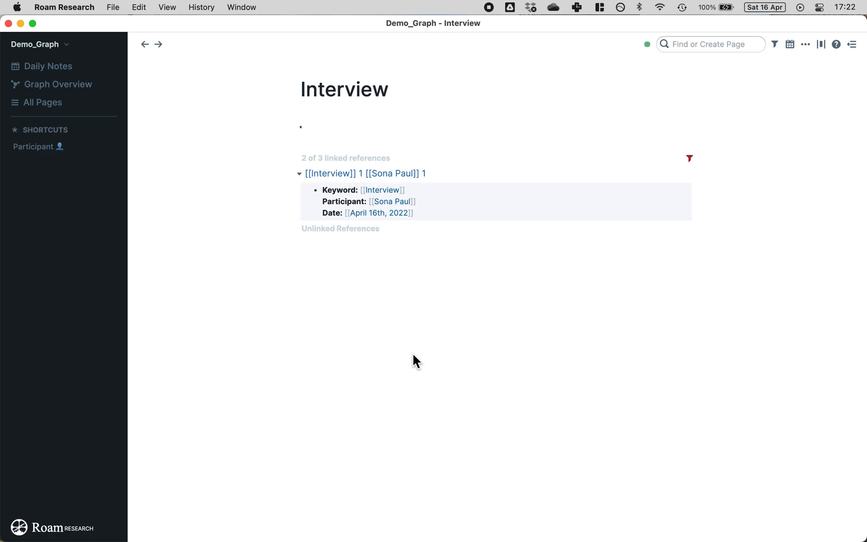
click(326, 125)
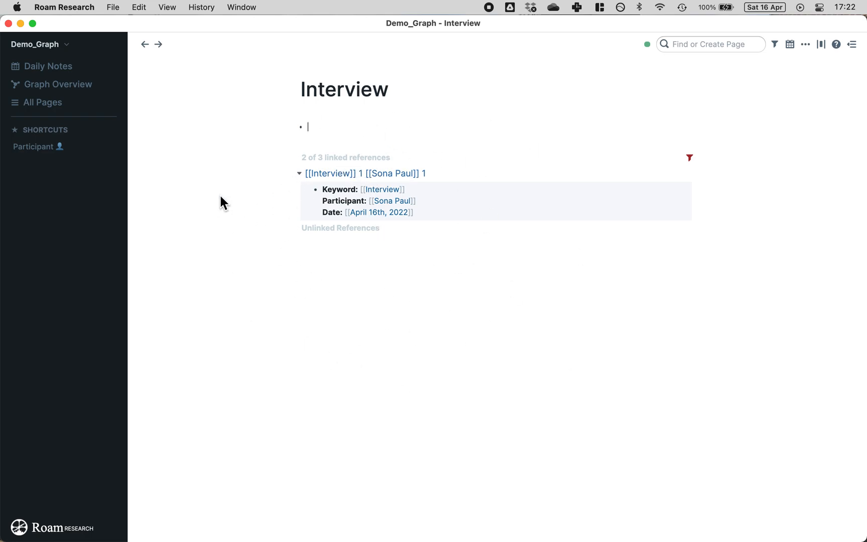
click(703, 43)
text(parti)
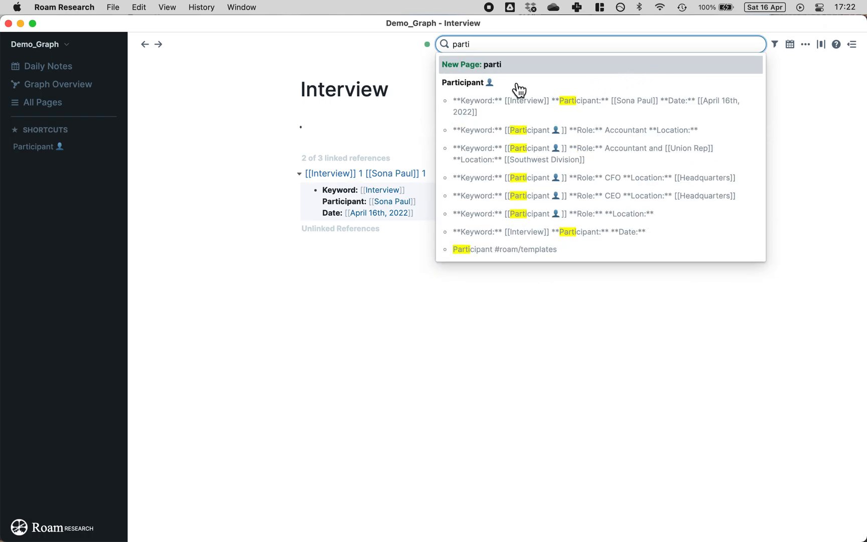
click(467, 83)
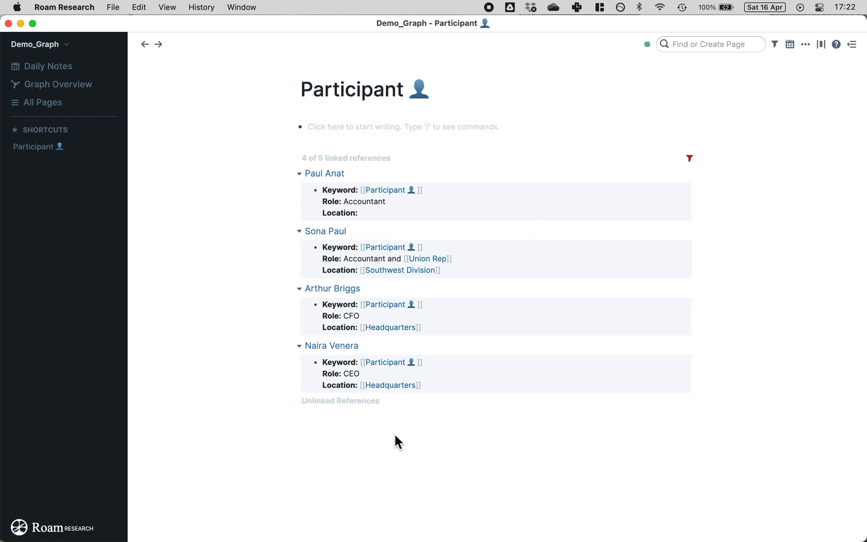
click(689, 159)
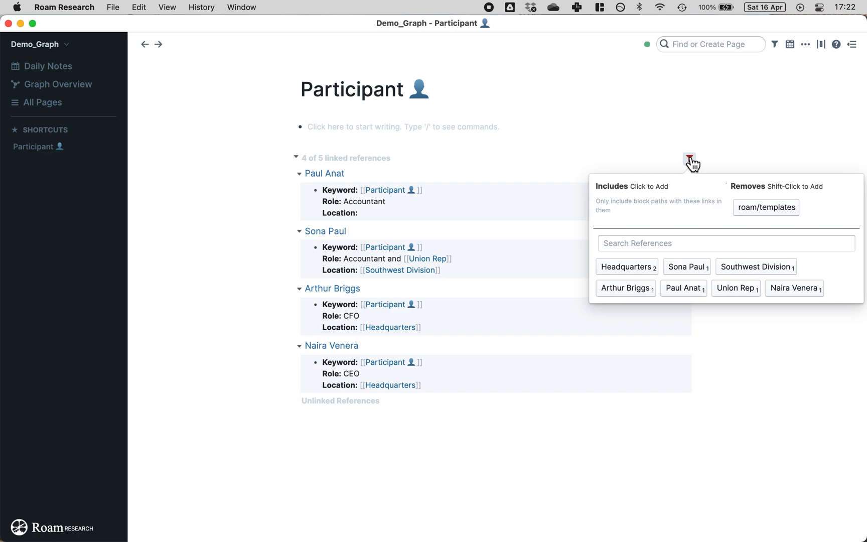
click(690, 159)
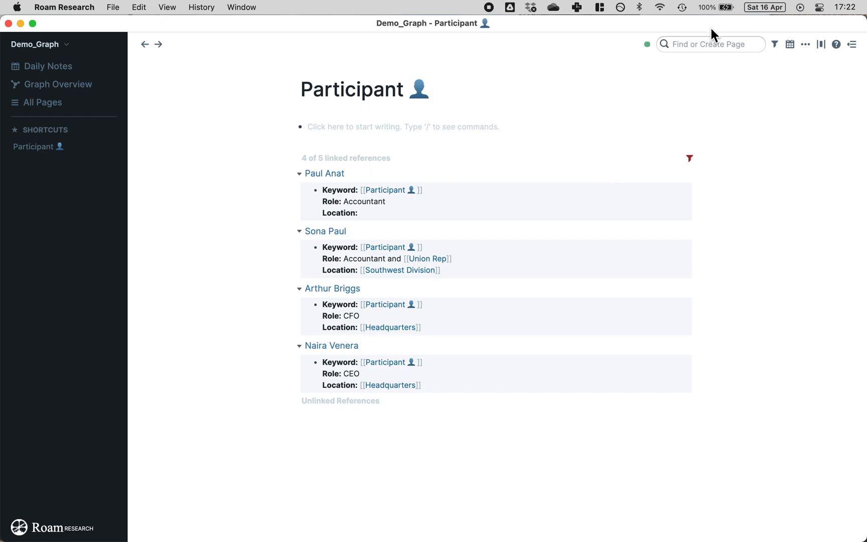
click(706, 43)
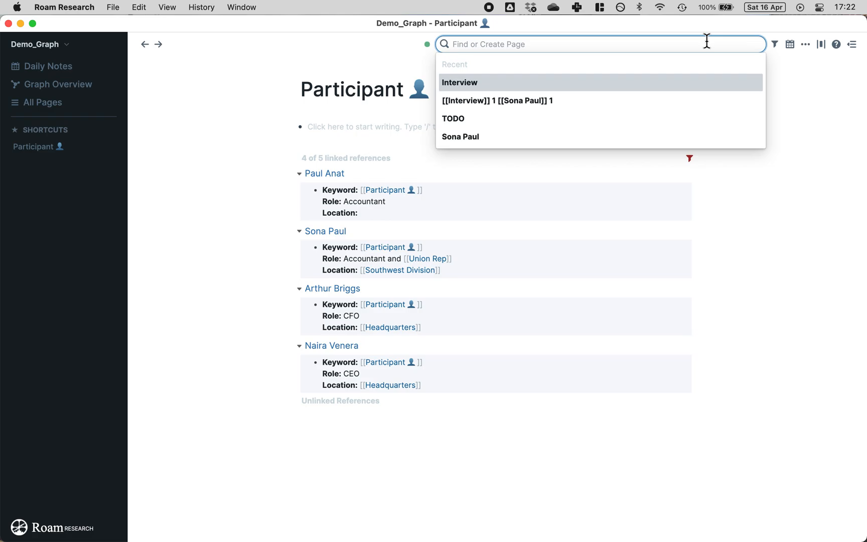
text(int)
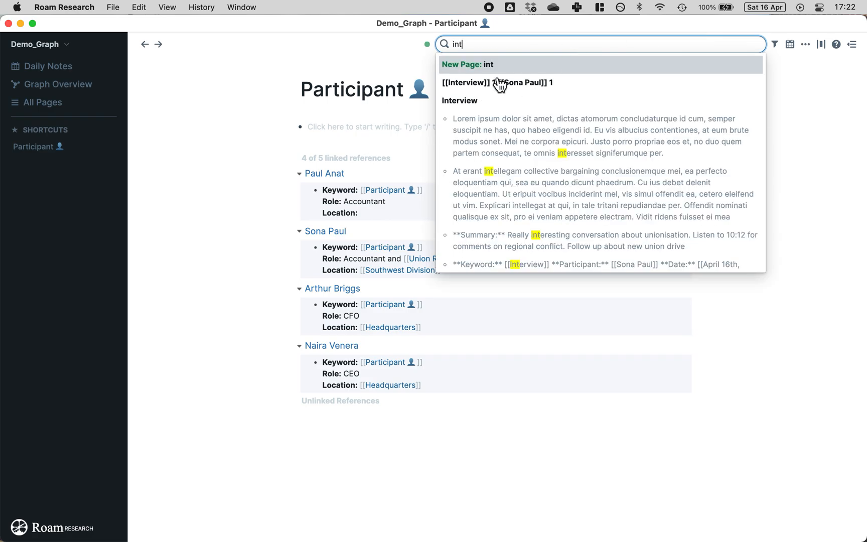
click(487, 100)
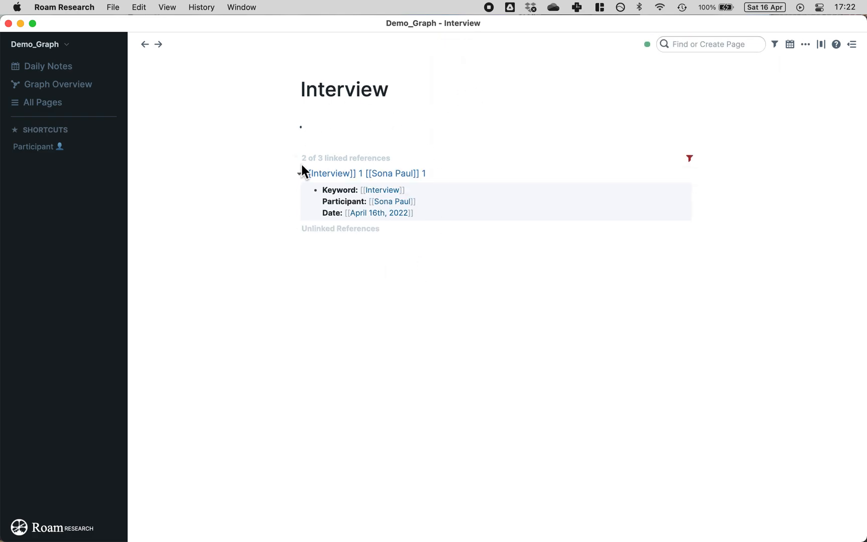
Step: Link the first interview page in the top bullet of the Interview list
click(350, 120)
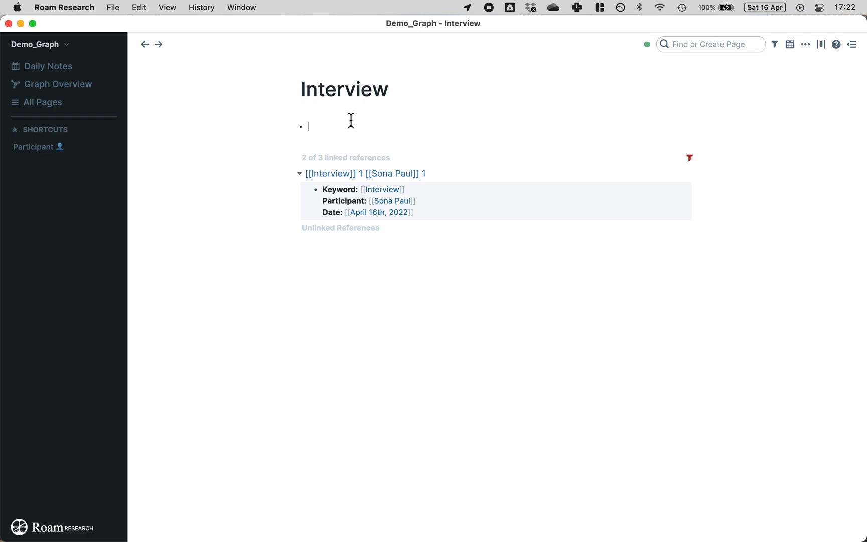
text([[)
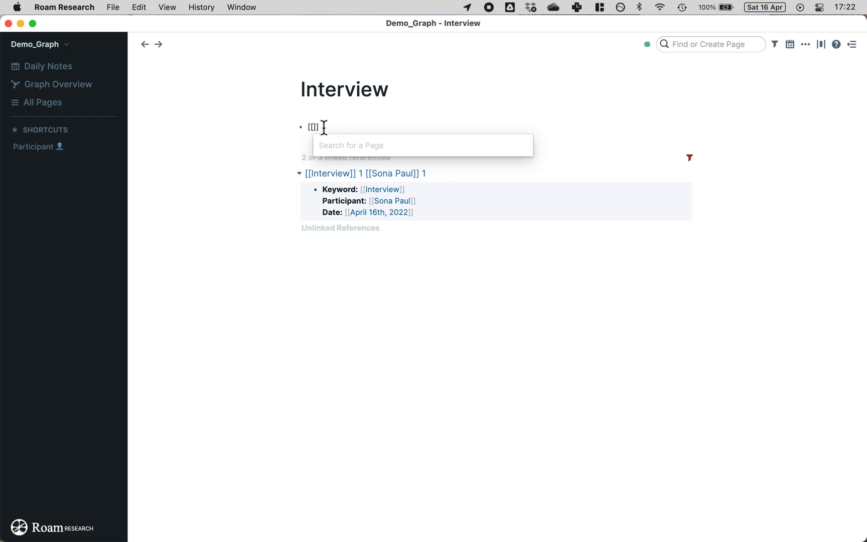
text(Inte)
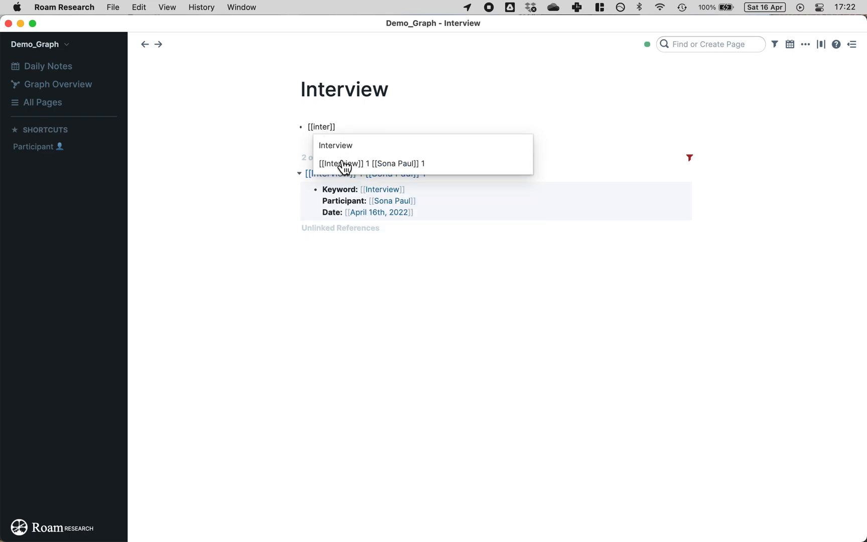
click(370, 166)
click(215, 85)
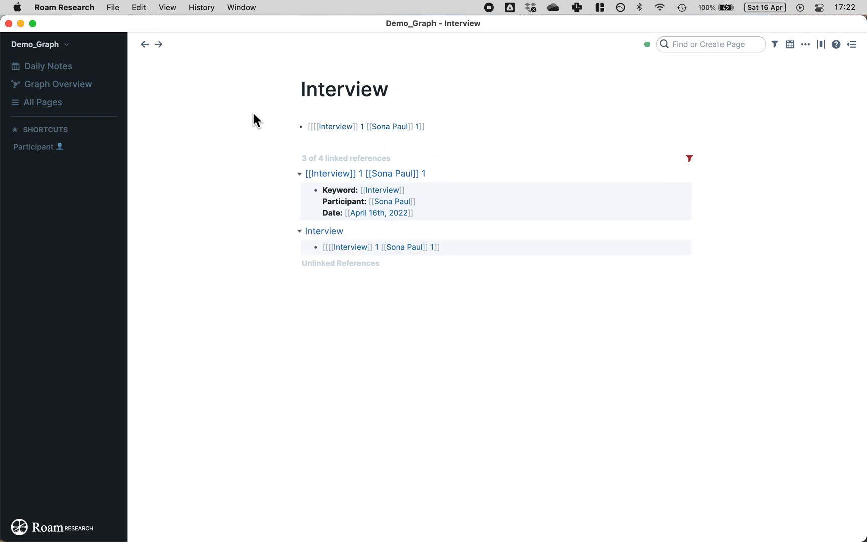
click(445, 128)
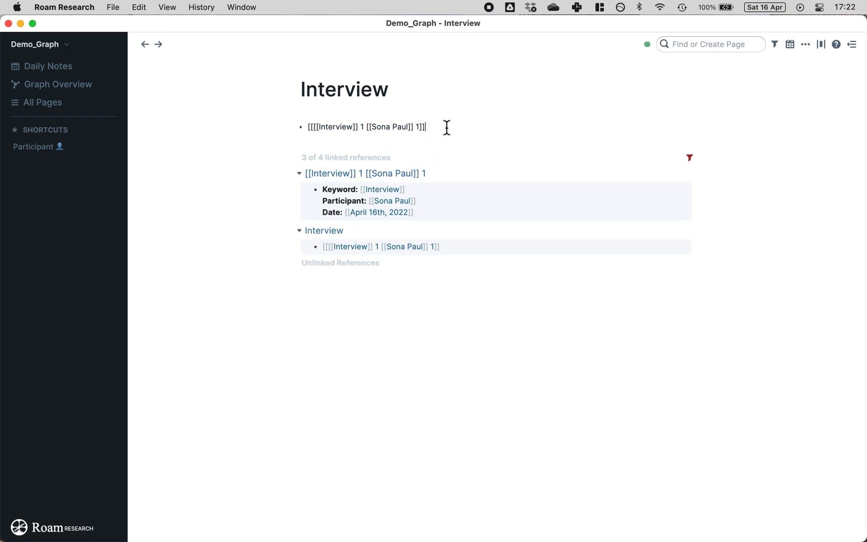
key(Return)
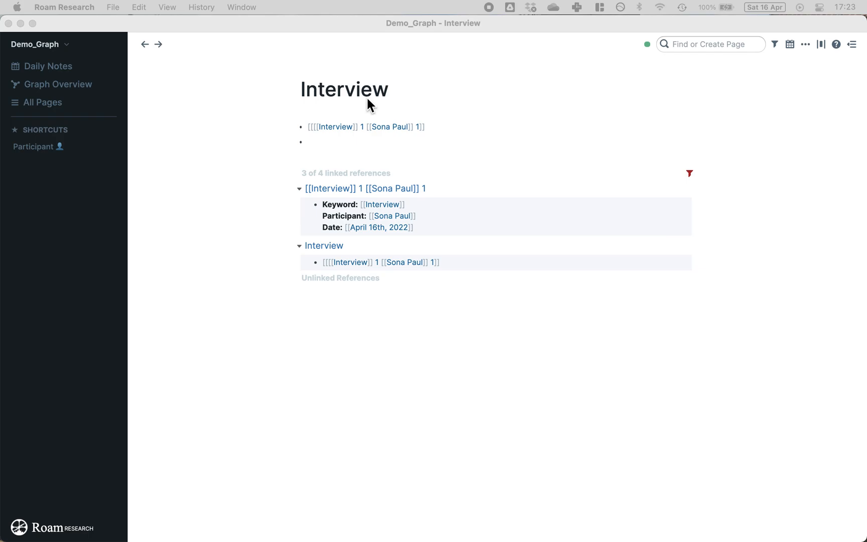
Step: Add a second bullet linking the pasted second interview page name
click(344, 135)
text([[)
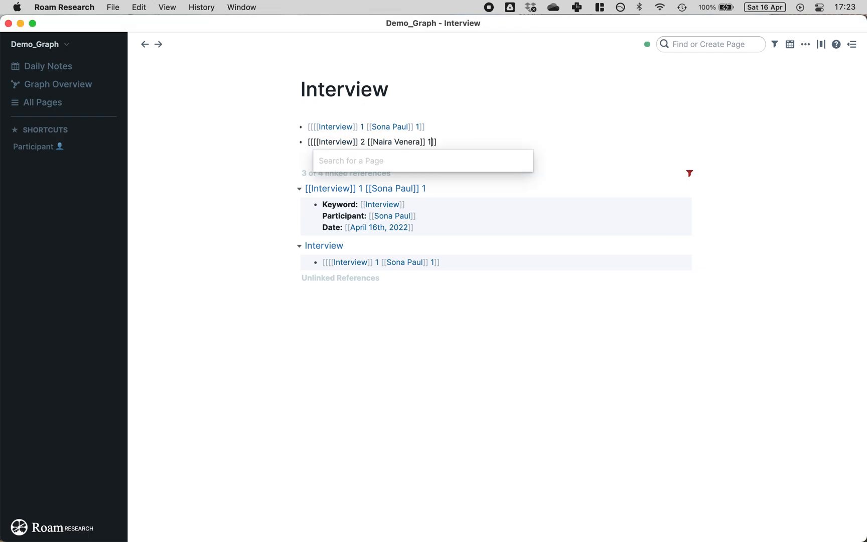
click(228, 143)
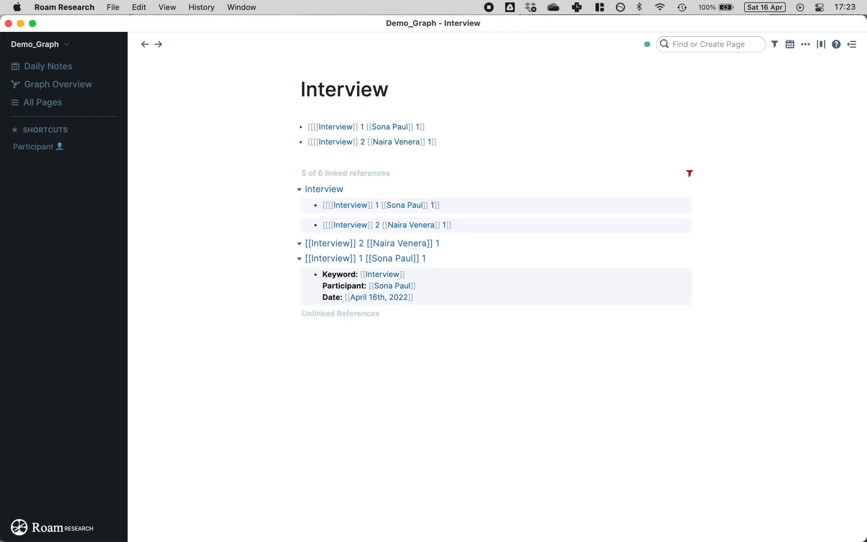
click(449, 142)
key(Return)
Step: Link the third and fourth interview pages in new bullets by pasting their names inside [[ ]]
text([[)
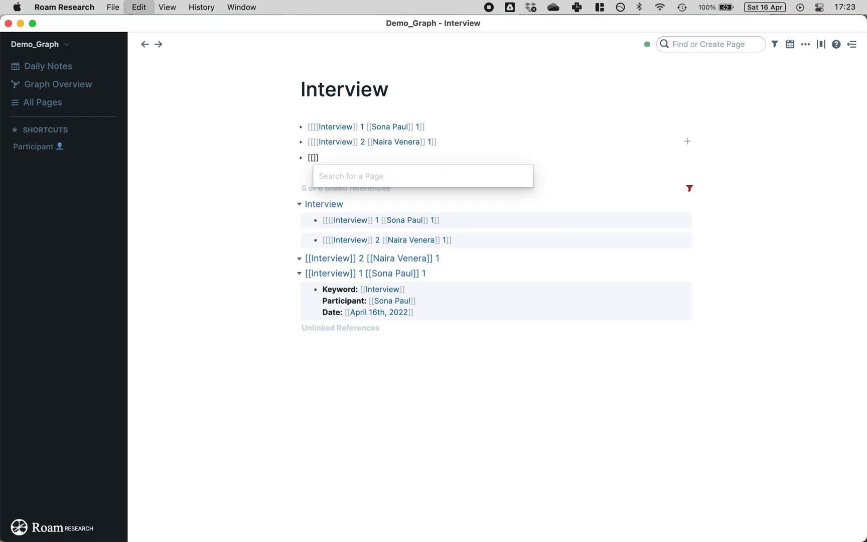
click(217, 153)
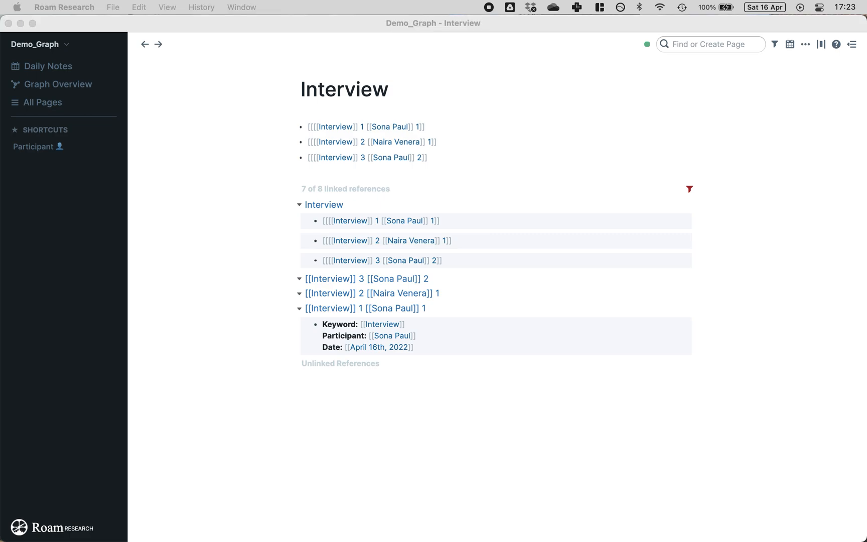
click(464, 161)
click(447, 159)
key(Return)
text([[)
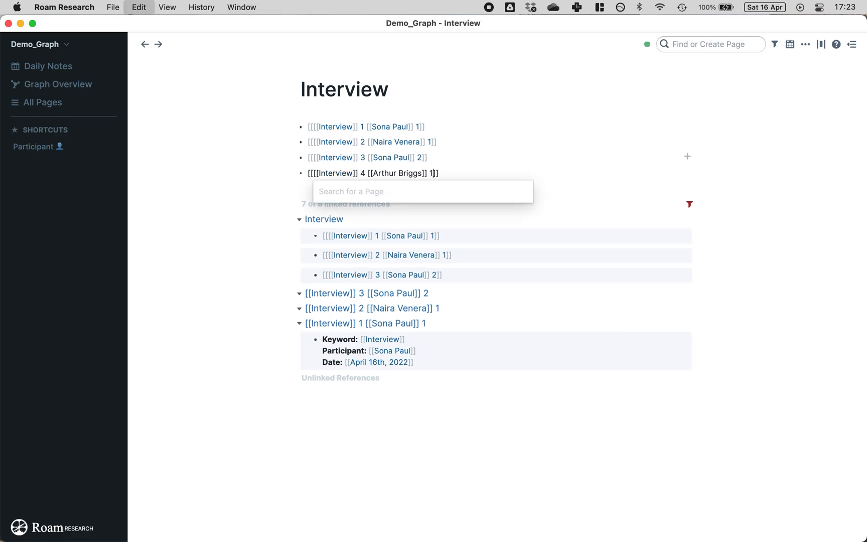
click(246, 181)
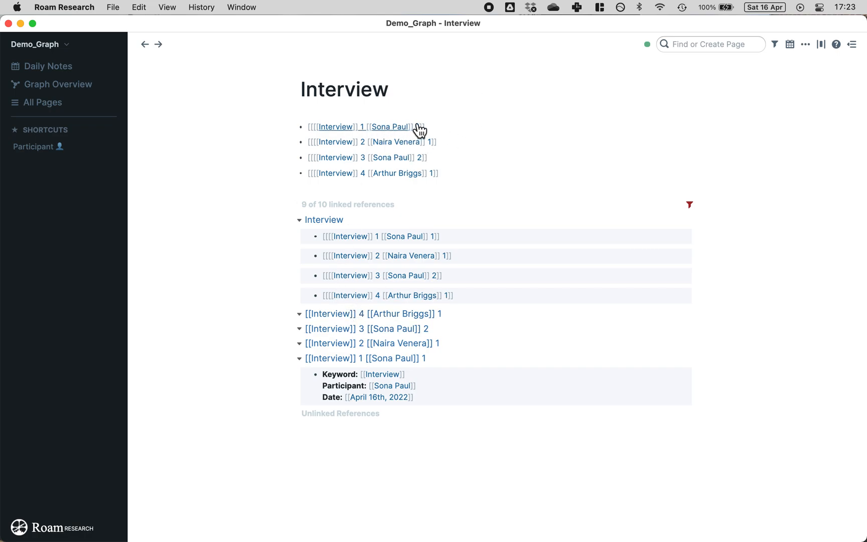
click(363, 129)
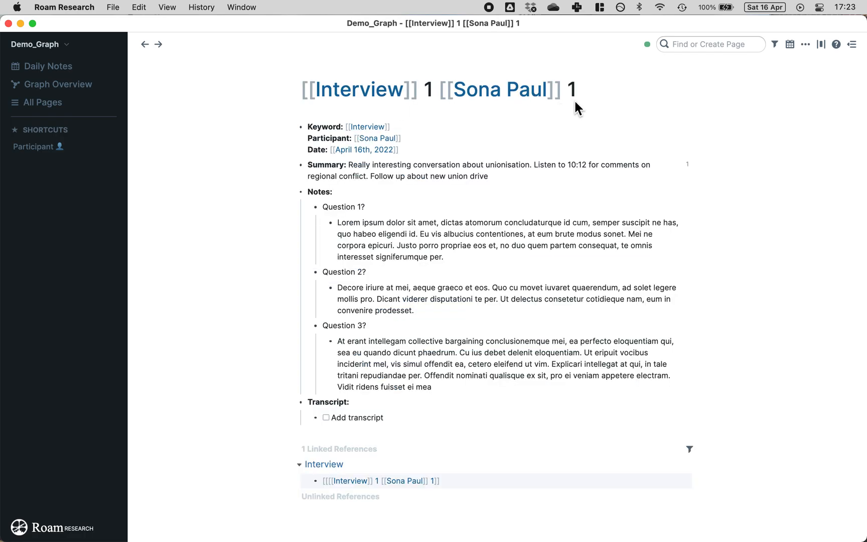
click(362, 141)
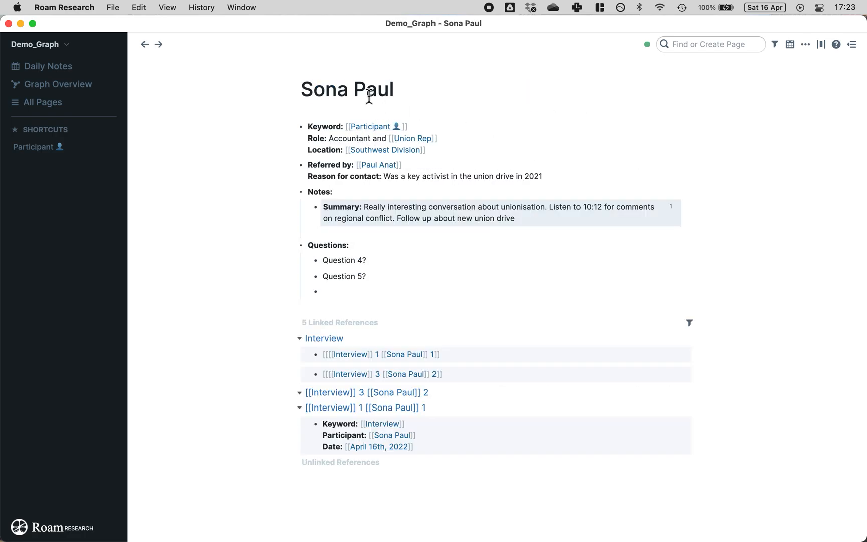
key(BackSpace)
key(BackSpace)
key(BackSpace)
key(BackSpace)
key(BackSpace)
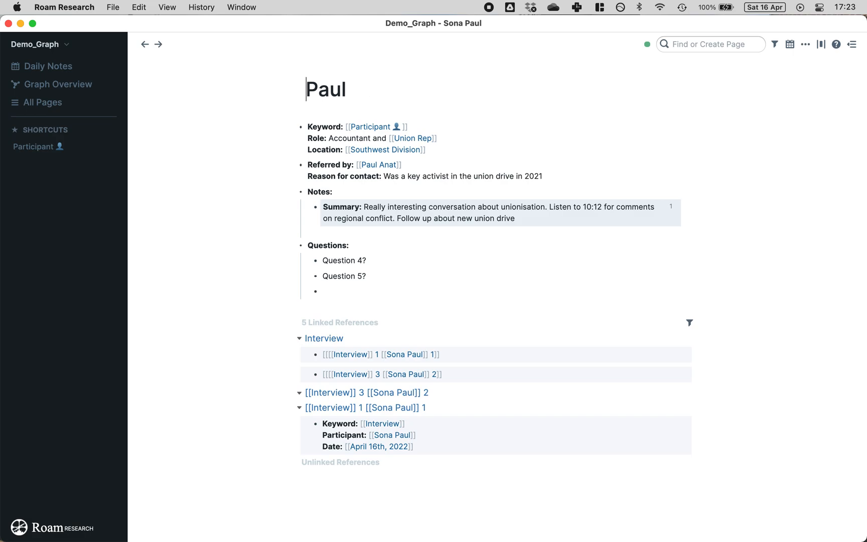
key(Right)
key(Right)
key(Right)
key(Right)
key(BackSpace)
key(BackSpace)
key(BackSpace)
text(artrici)
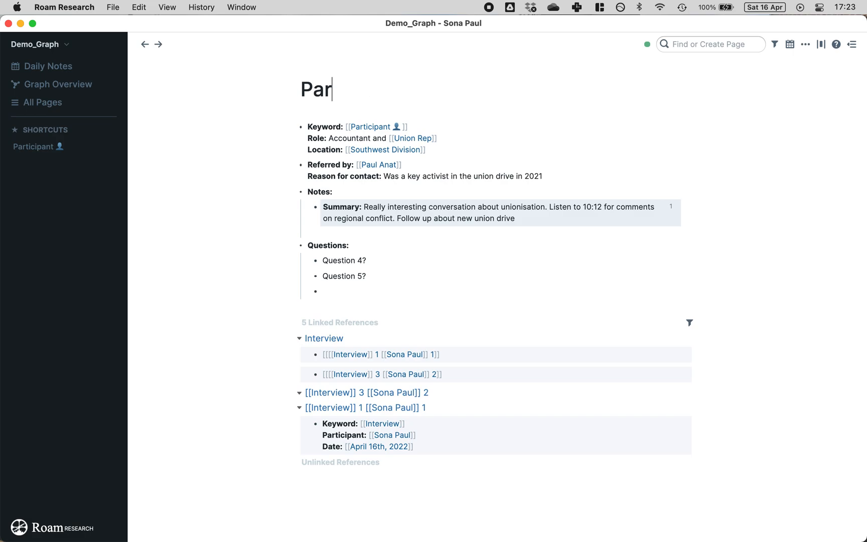
key(BackSpace)
key(BackSpace)
key(BackSpace)
key(BackSpace)
text(icip)
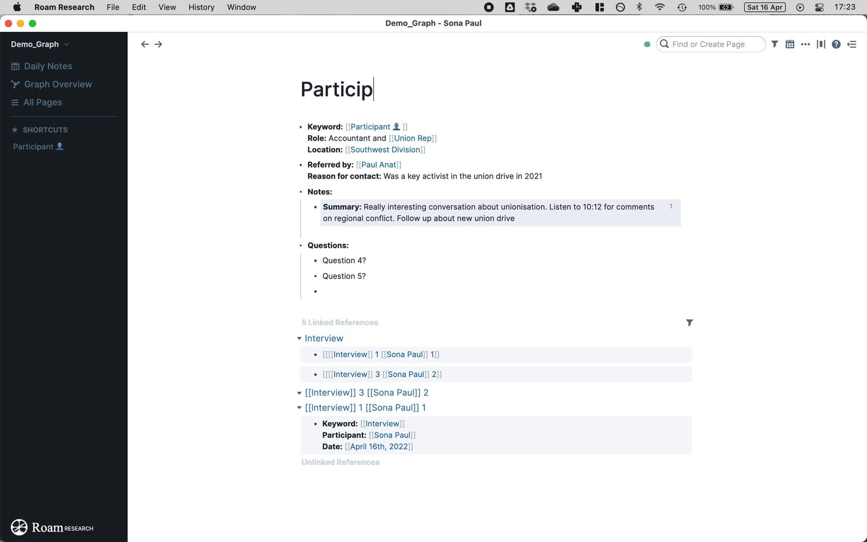
text(ant 132)
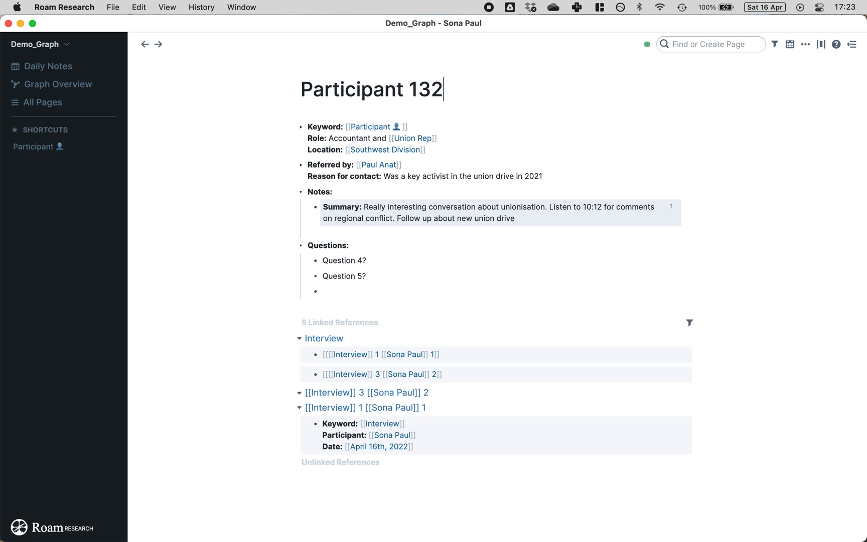
click(225, 110)
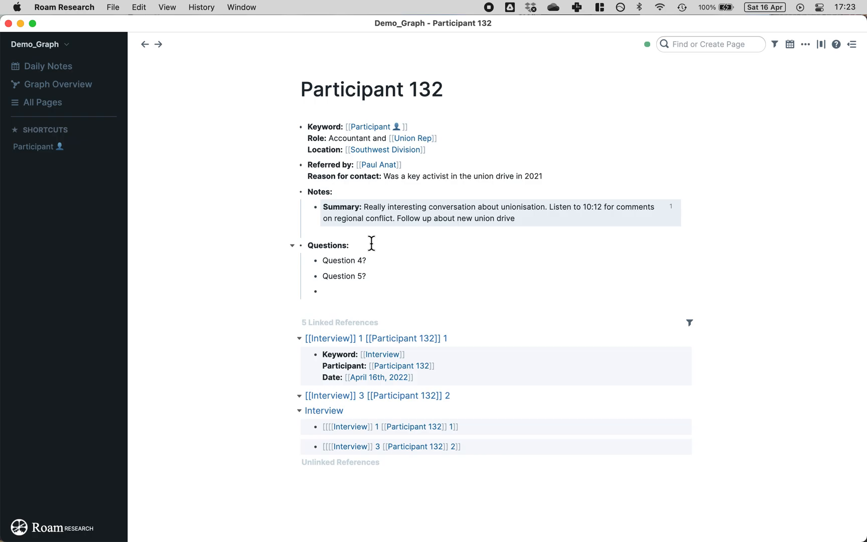
click(337, 340)
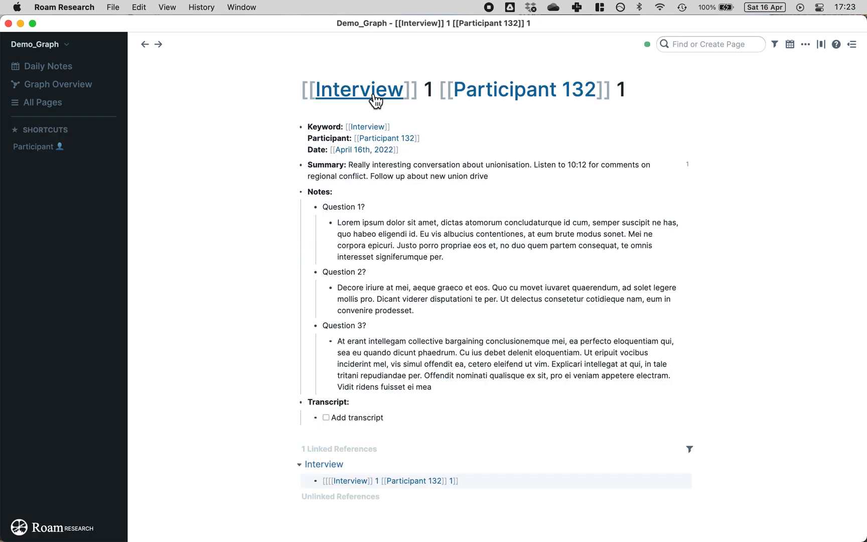
click(373, 96)
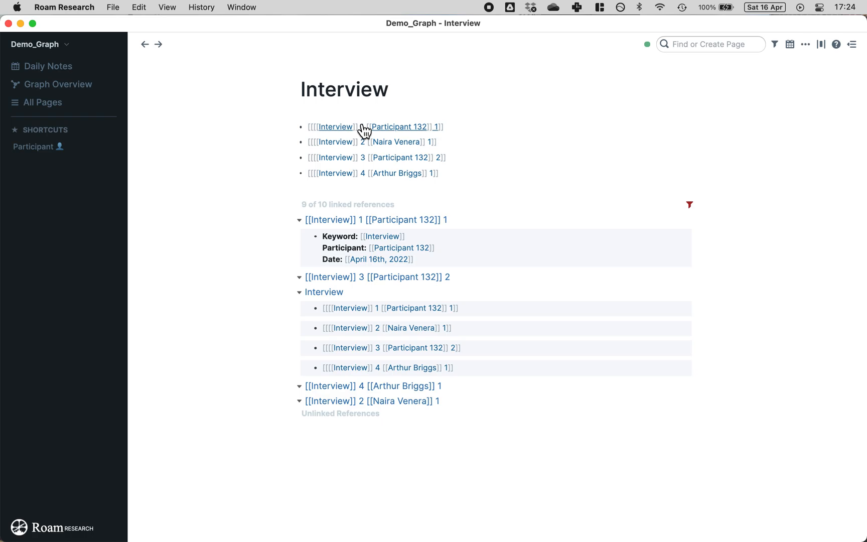
click(362, 127)
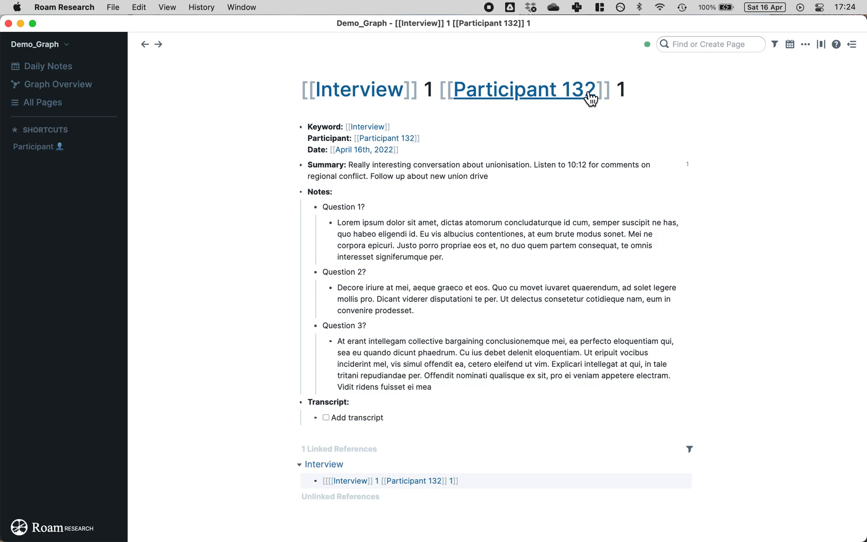
click(564, 97)
triple_click(464, 96)
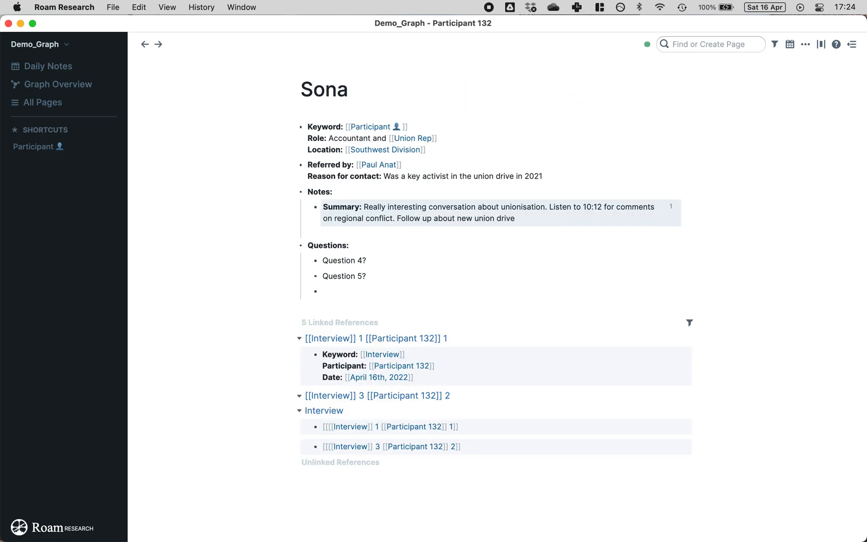
click(265, 135)
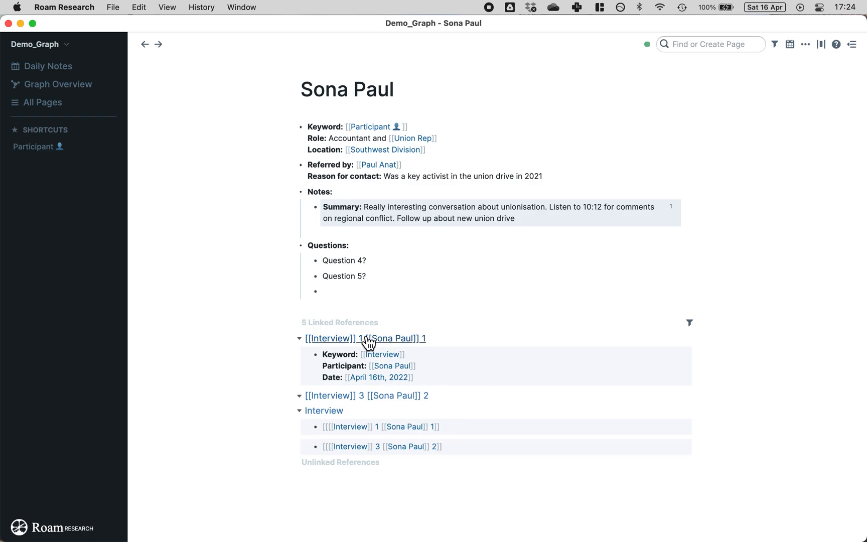
click(335, 411)
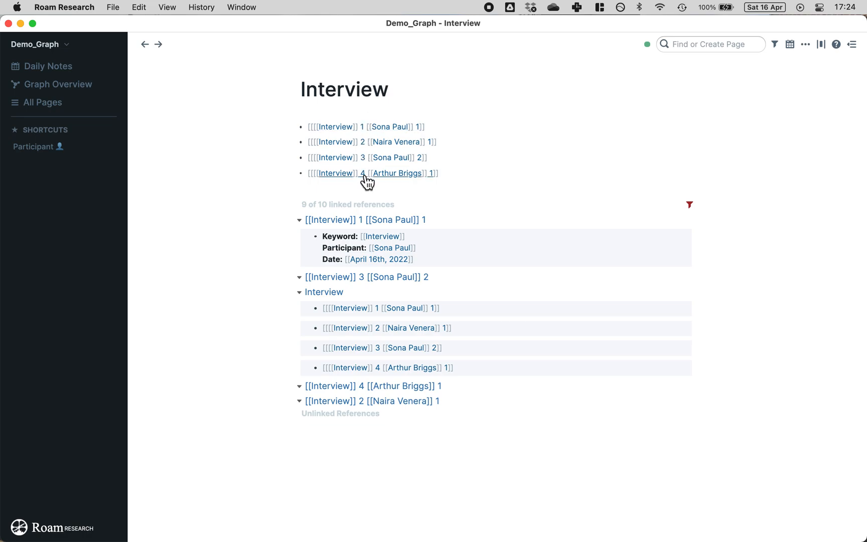
Step: Add an empty bullet below the four-entry list, then cancel a slash command on the first entry
click(460, 170)
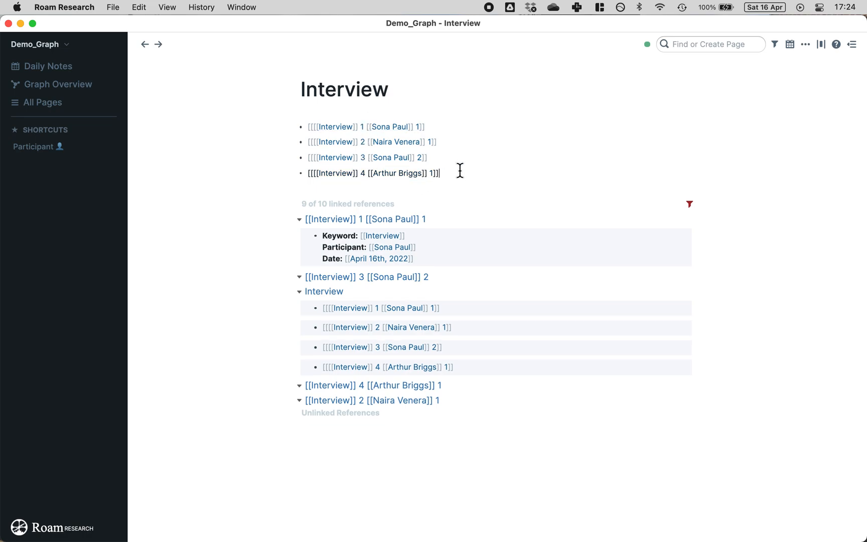
key(Return)
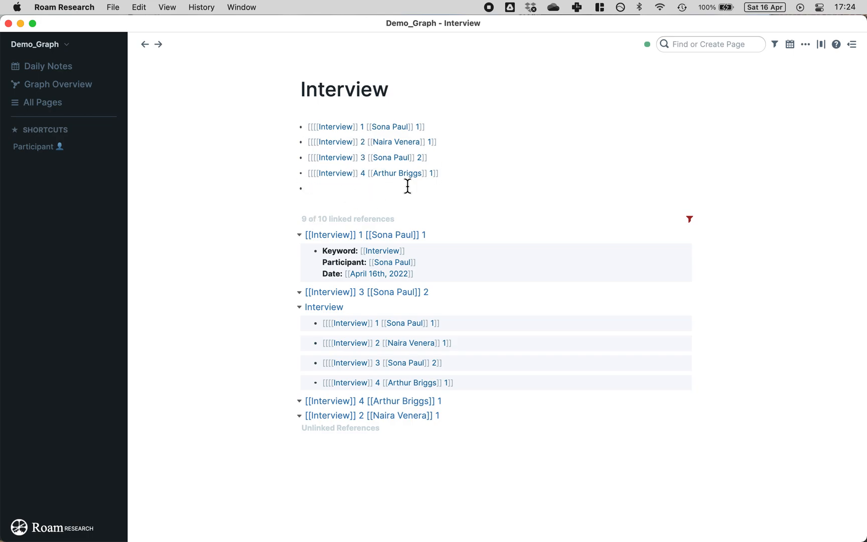
click(538, 129)
text(/)
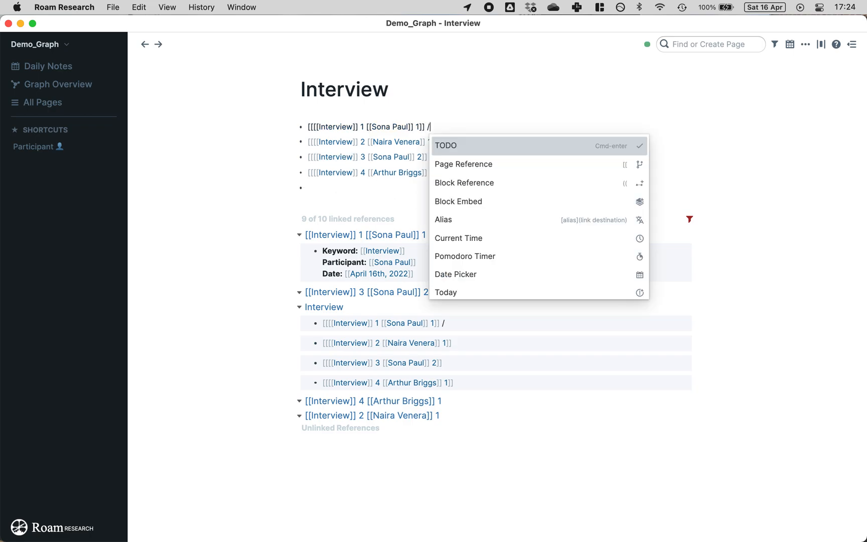
key(BackSpace)
click(274, 109)
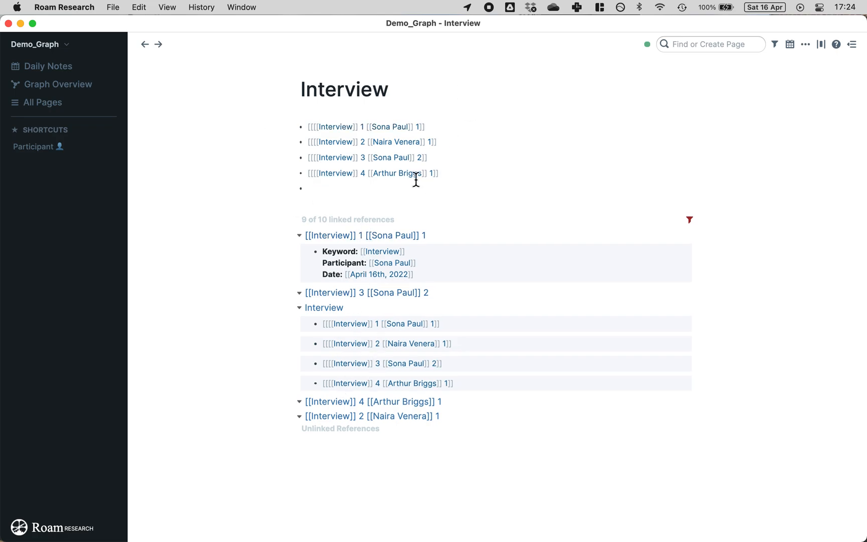
Step: Open the first interview in the sidebar and paste its Keyword block reference as a nested child
click(444, 126)
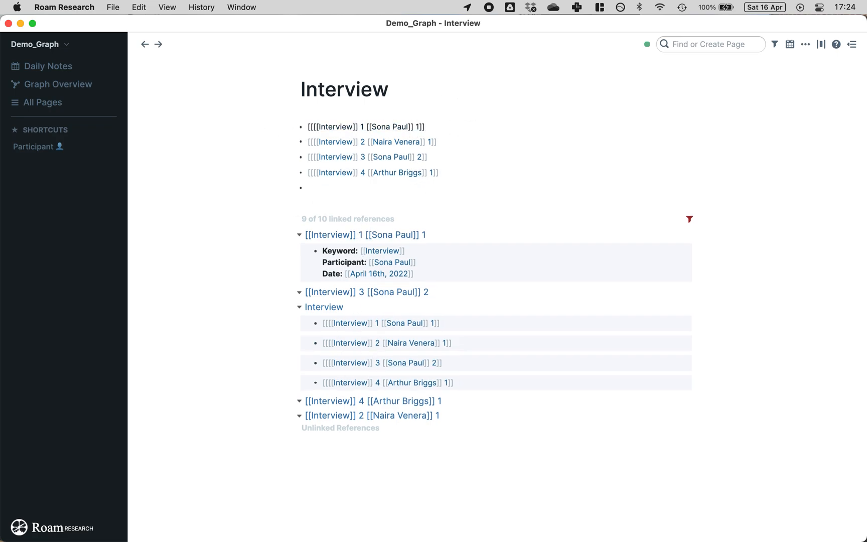
key(Return)
key(Tab)
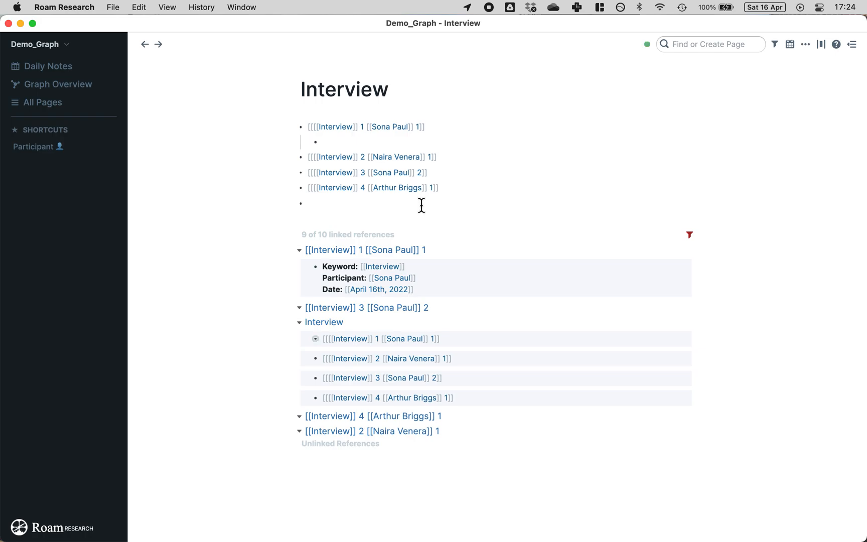
shift+click(365, 253)
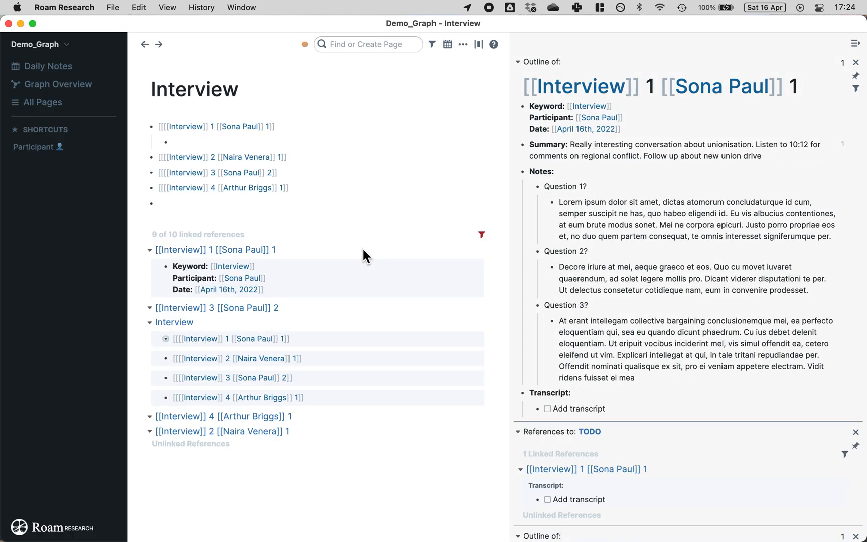
right_click(523, 106)
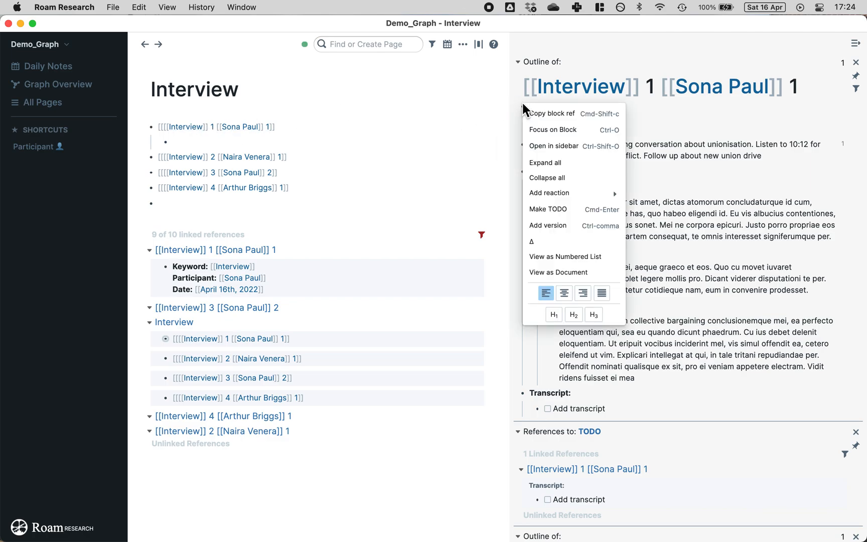
click(544, 115)
key(super+v)
click(356, 243)
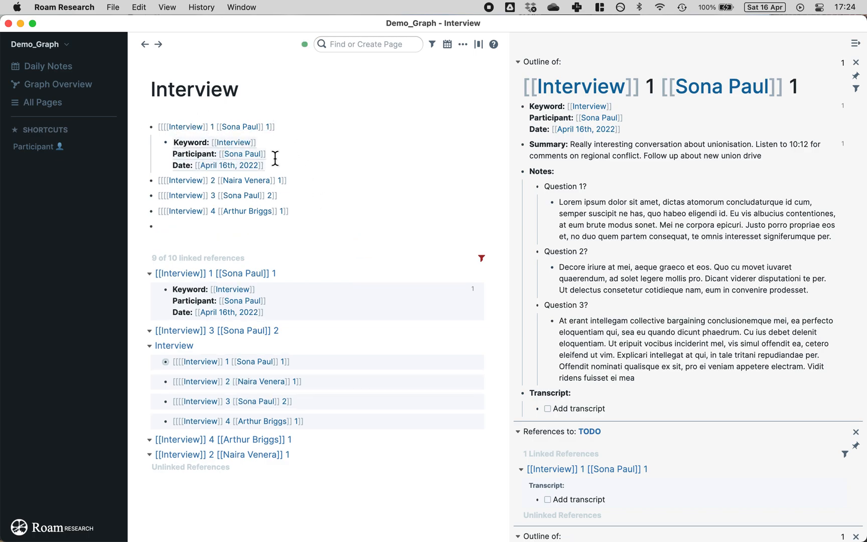
Step: Delete the Keyword block reference child and go to the April 16th, 2022 daily note
click(388, 172)
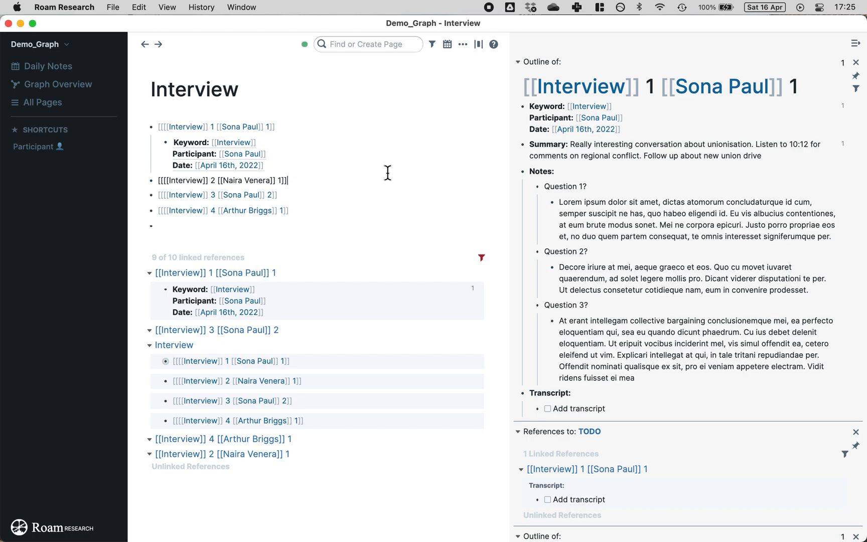
click(349, 253)
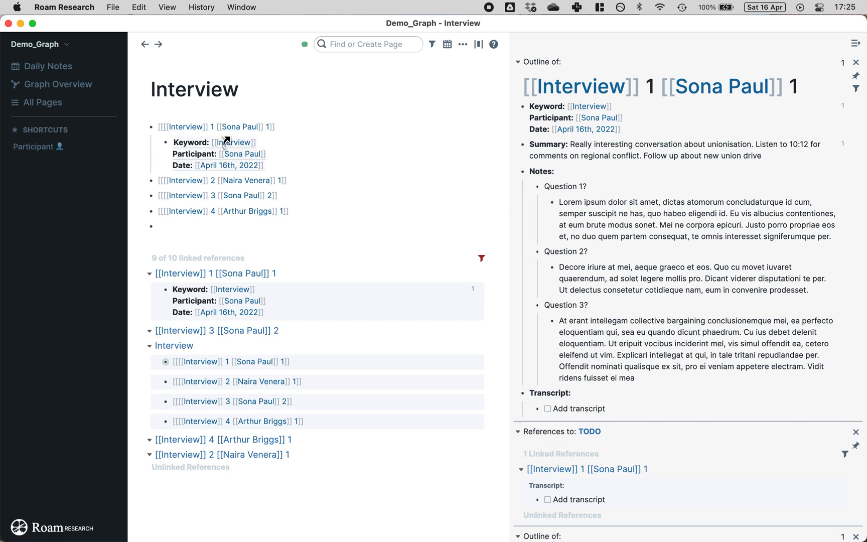
click(310, 167)
drag(249, 141, 172, 142)
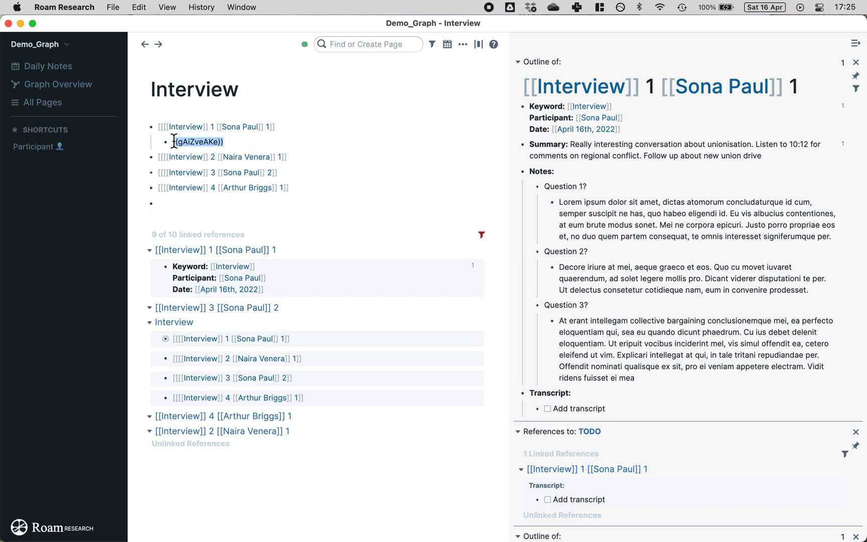
key(BackSpace)
key(BackSpace)
click(270, 189)
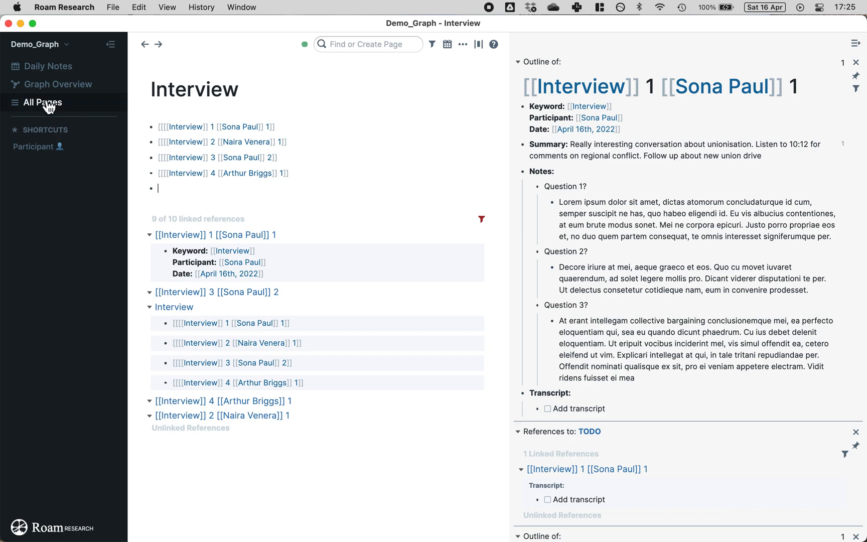
click(55, 67)
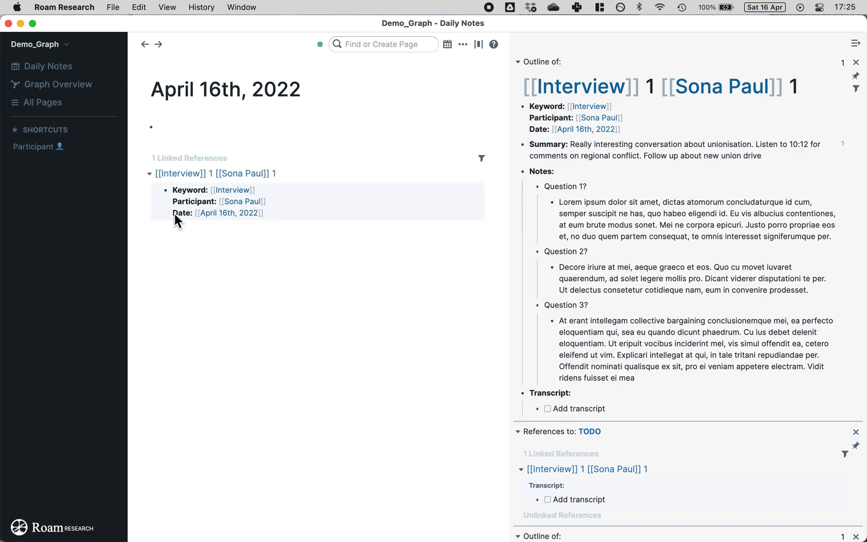
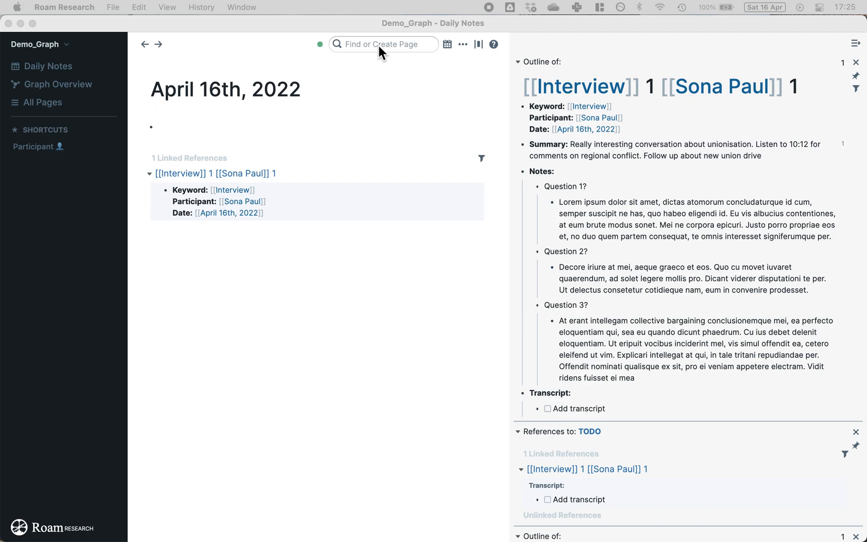
Step: Close the right sidebar and enter '[[Default shareholder questions]]' in the page search
click(855, 44)
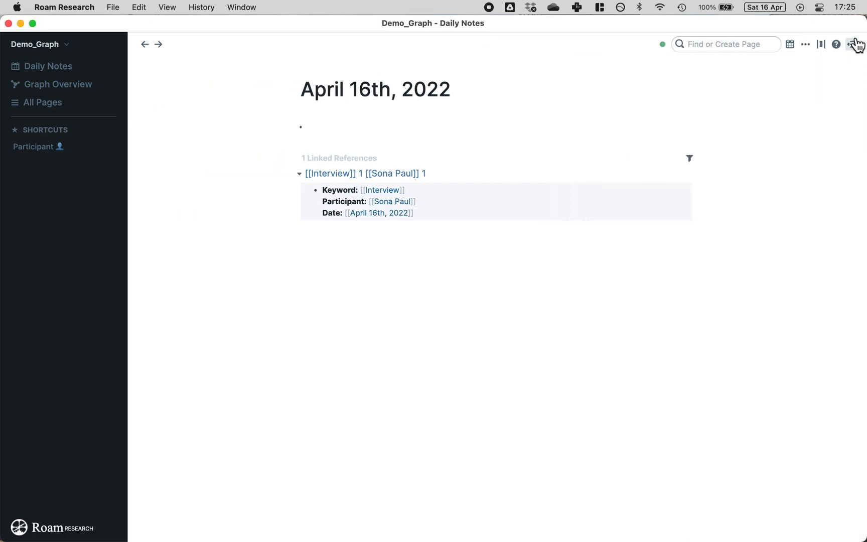
click(753, 44)
text([[Default shareholder questions]])
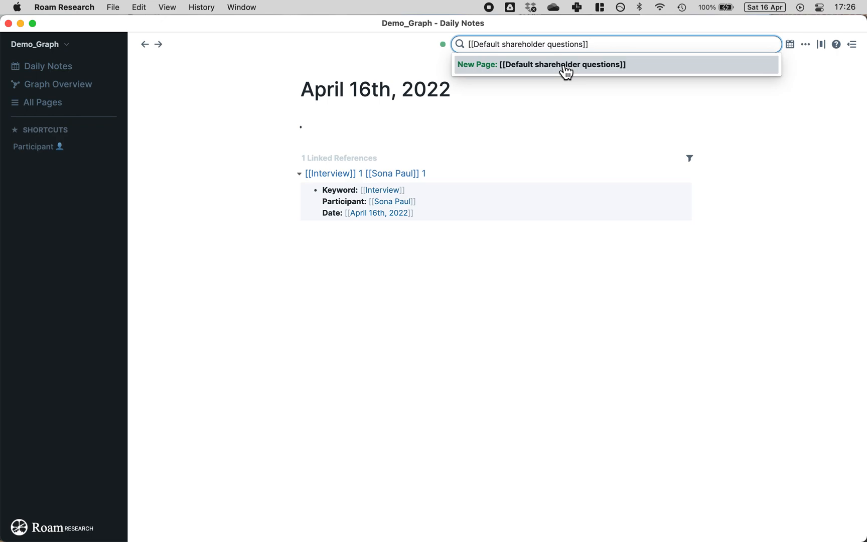
Step: Create the bracketed [[Default shareholder questions]] page, then visit the plain Default shareholder questions page
click(566, 71)
click(392, 128)
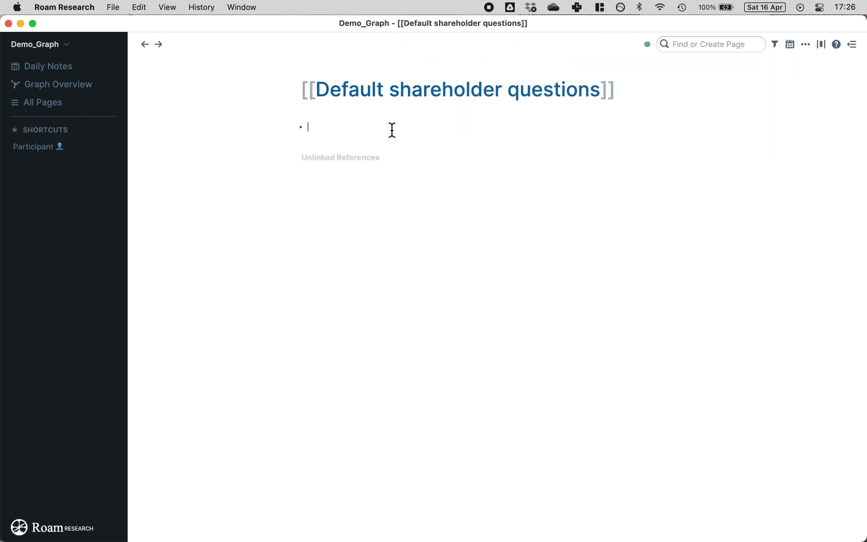
click(322, 98)
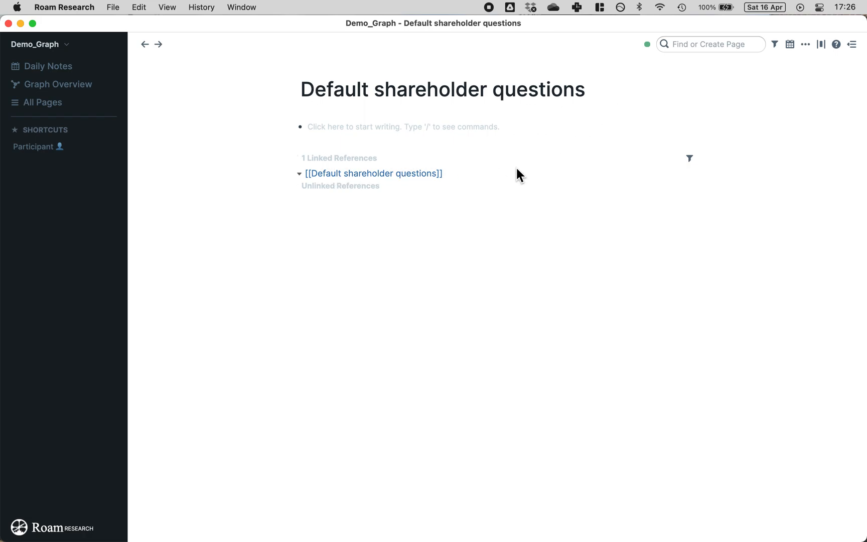
Step: Return to the bracketed page through its reference and delete it permanently
click(396, 174)
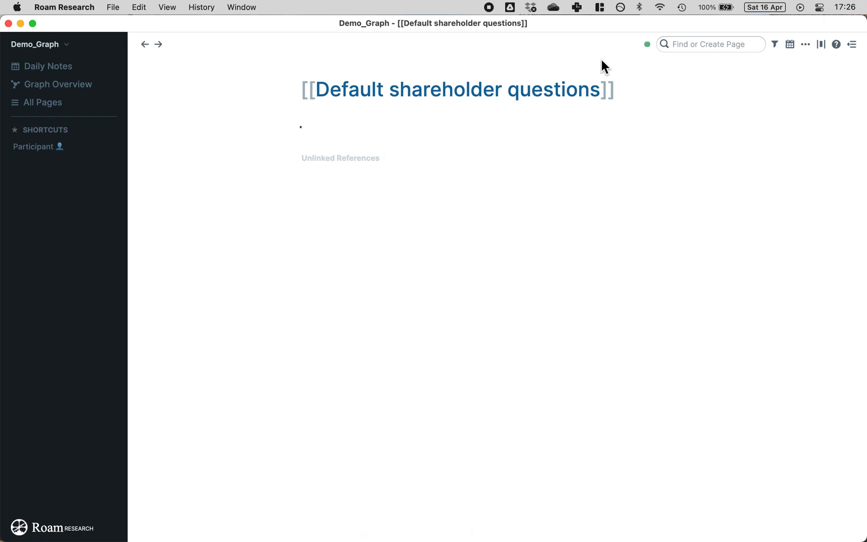
click(805, 45)
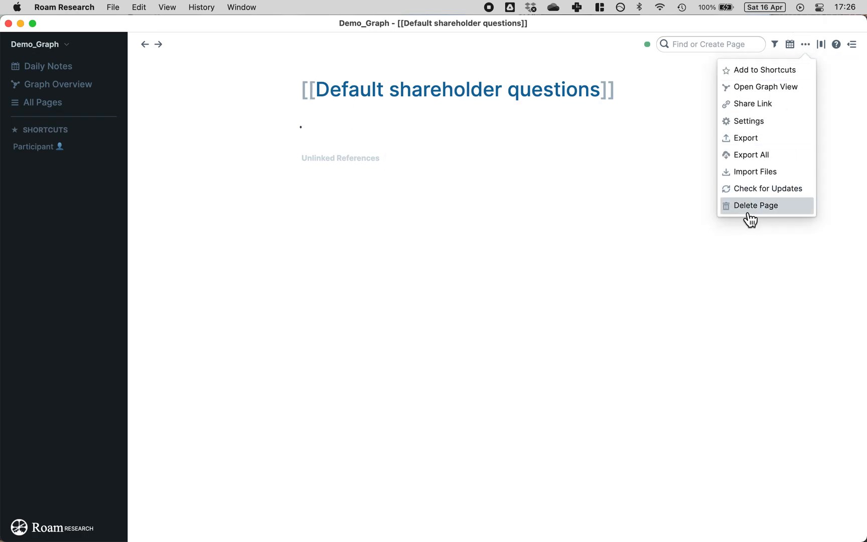
click(748, 206)
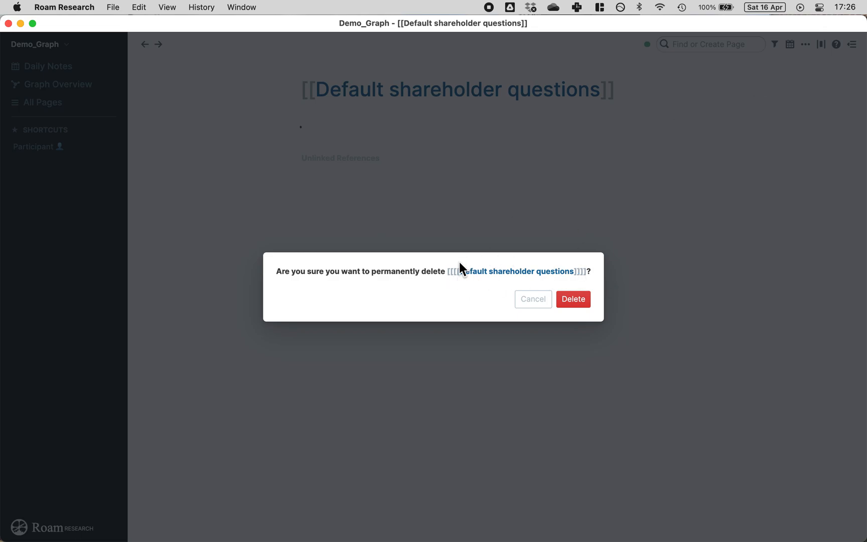
click(574, 299)
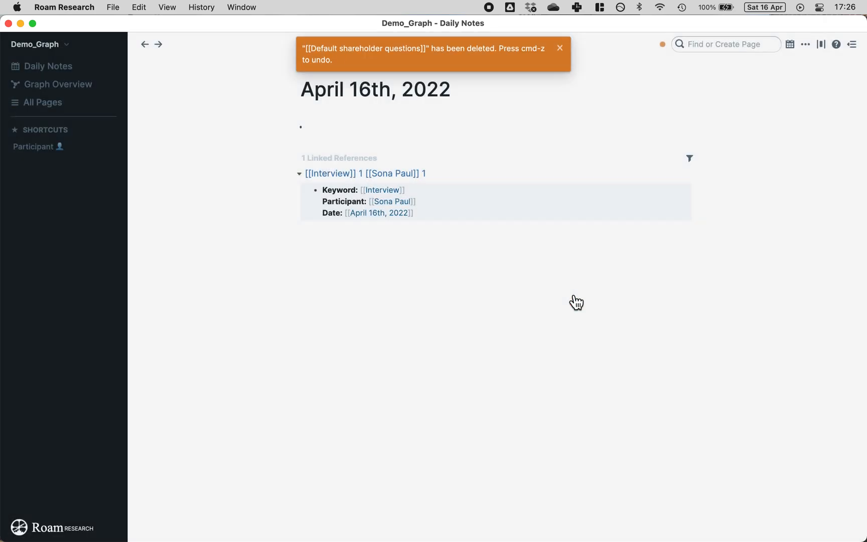
Step: Reopen the Default shareholder questions page and dismiss the page-deleted notice
click(725, 45)
text(def)
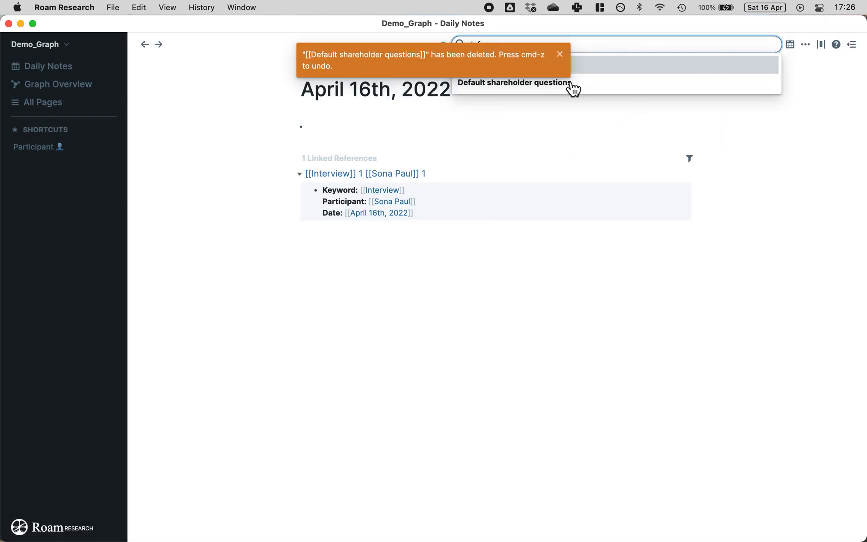
click(572, 83)
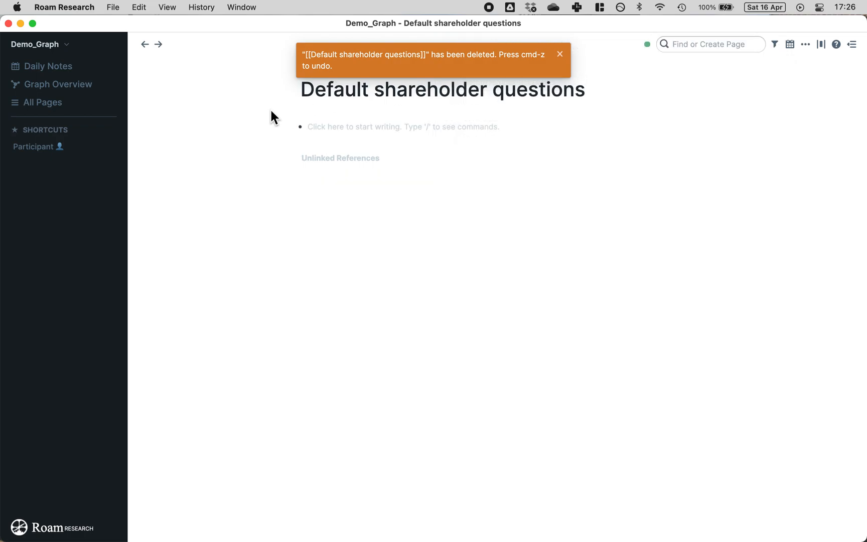
click(558, 55)
click(424, 124)
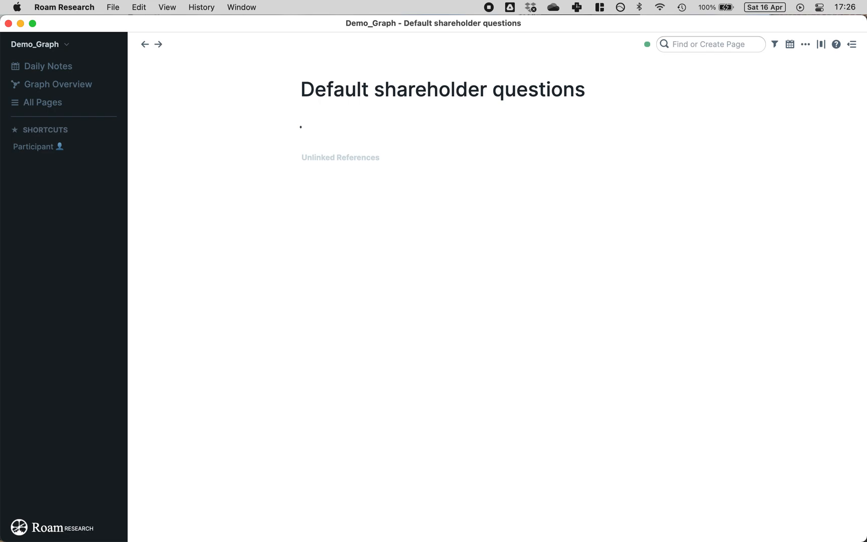
Step: Create a new page named 'Default union member question'
key(super+Tab)
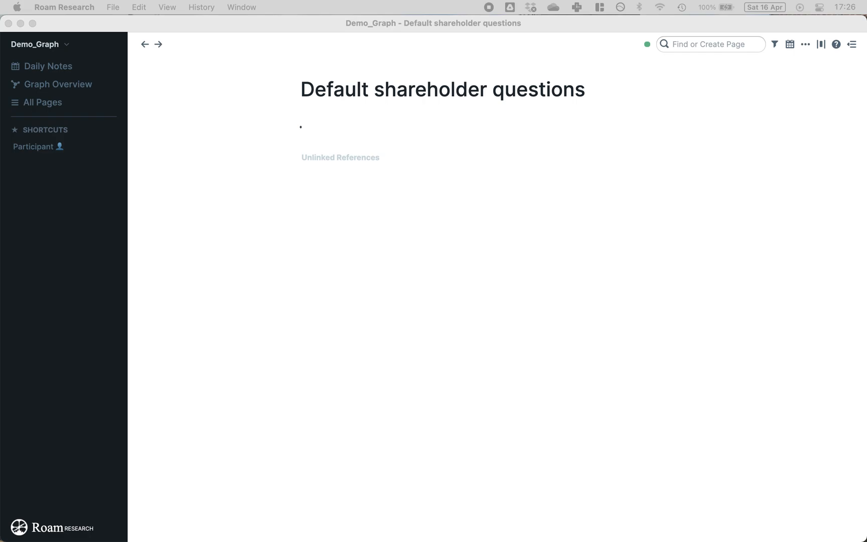
key(super+Tab)
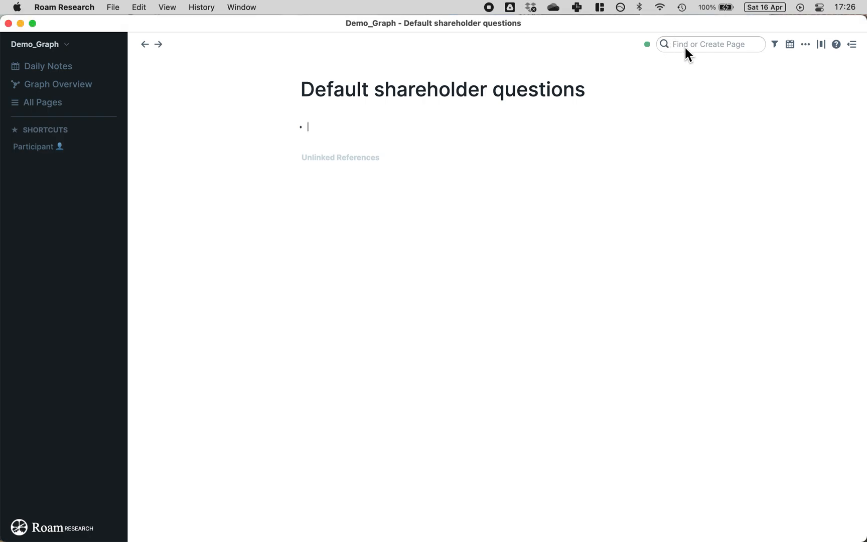
click(684, 45)
text(Default union member question)
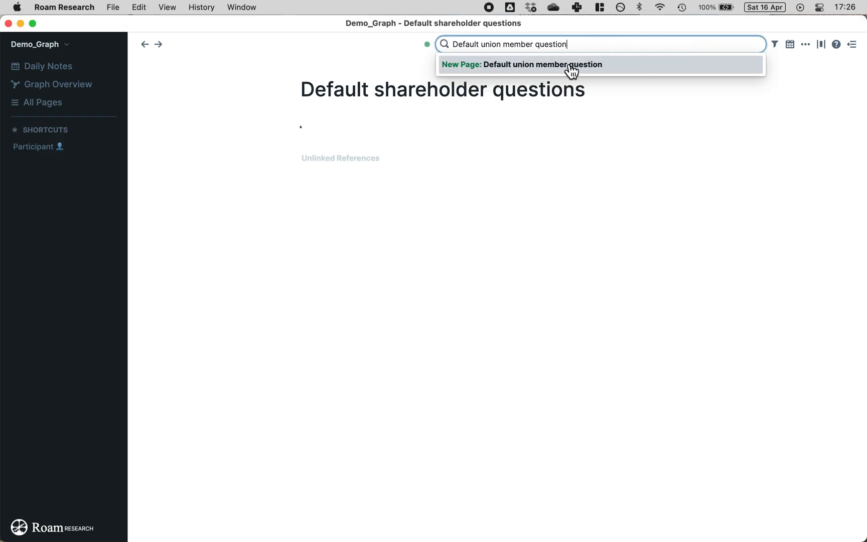
click(570, 71)
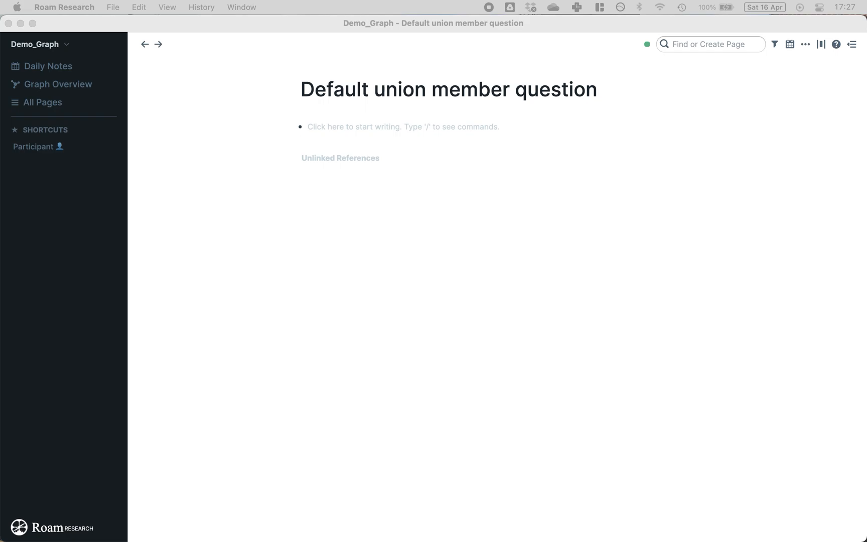
Step: Create the 'Default executive employee questions' page
click(705, 47)
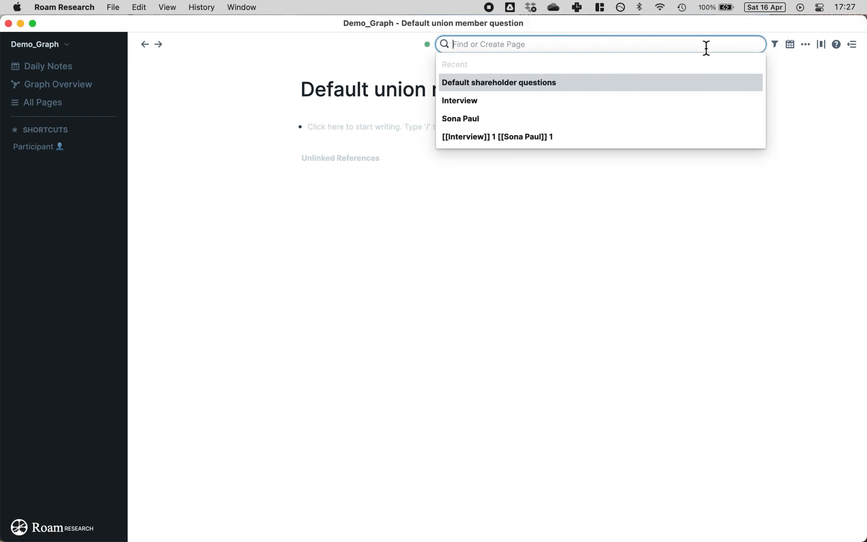
text(Default executive employee questions)
click(594, 66)
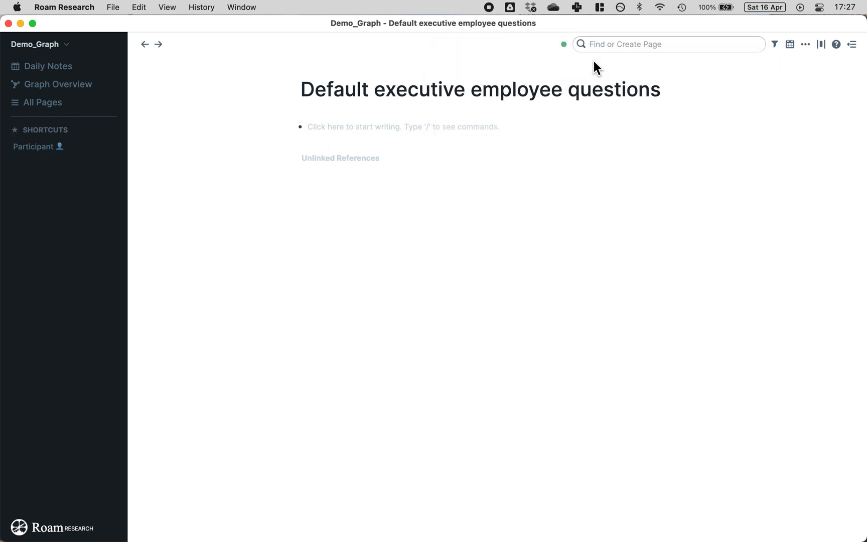
click(465, 124)
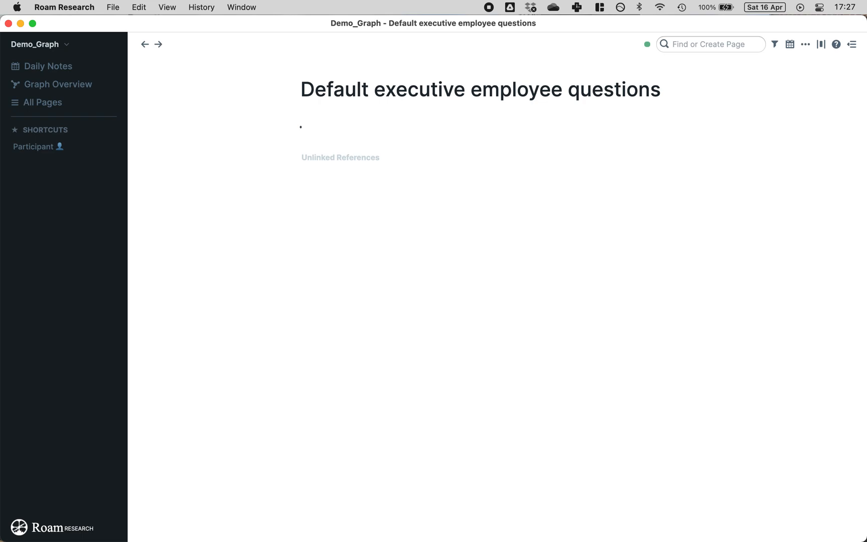
Step: Paste the three shareholder and unionisation questions and outdent the Division questions to top level
key(super+Tab)
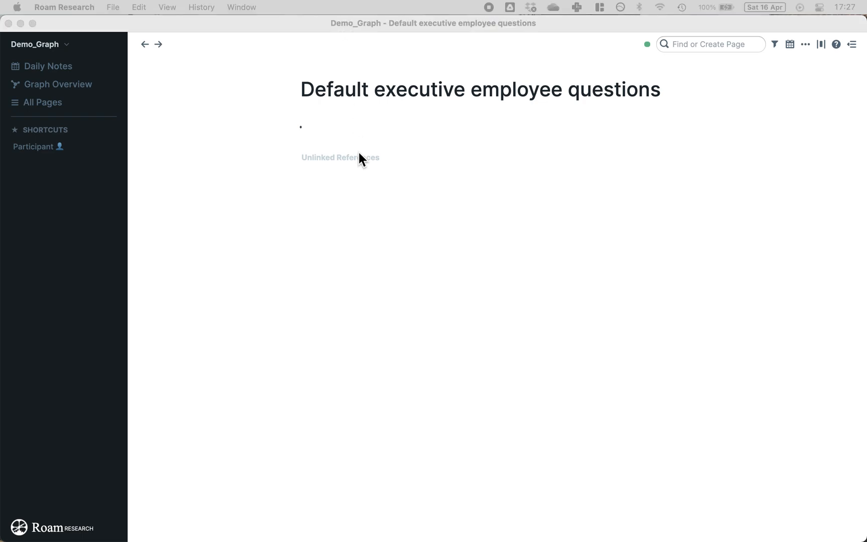
key(super+Tab)
text(What’s your relationship like with shareholders? What’s your opinion on the recent unionisation of the Southwest Division? How has unionisation impacted employee relations in other Divisions?)
click(329, 142)
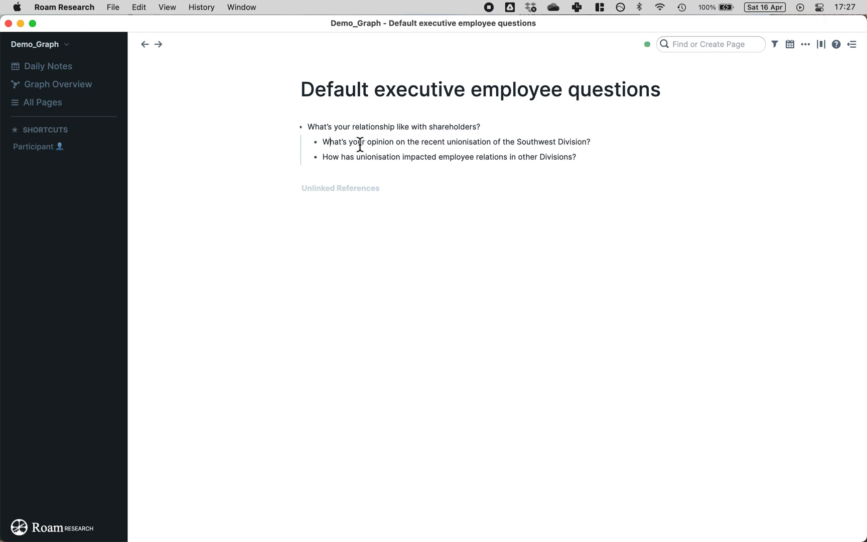
key(shift+Tab)
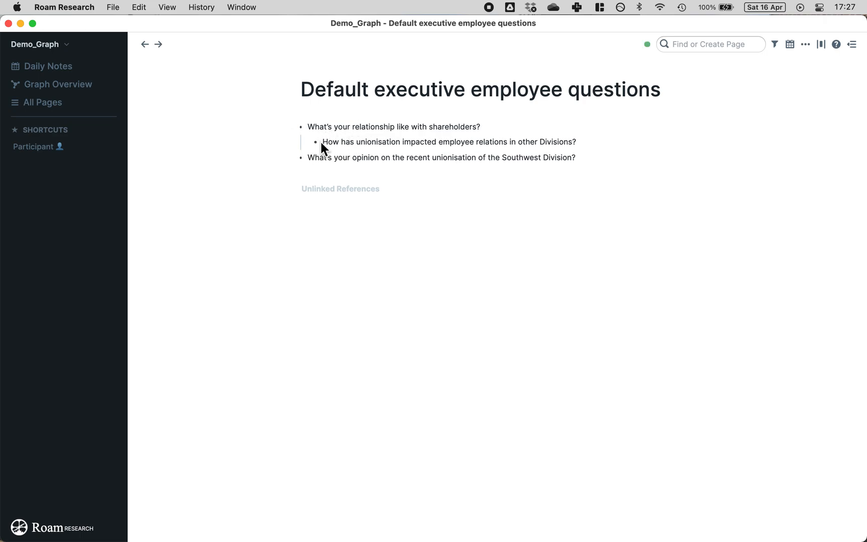
key(shift+Tab)
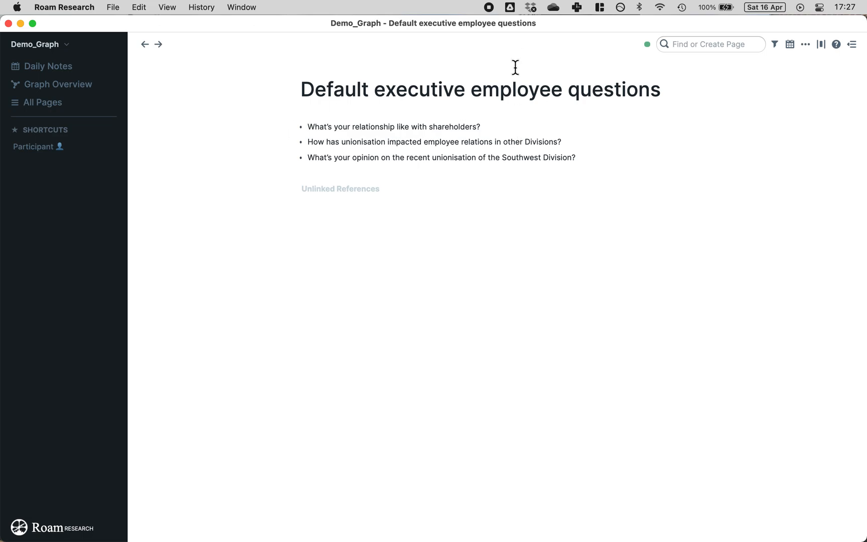
Step: Create the Template Interview Questions page
click(677, 38)
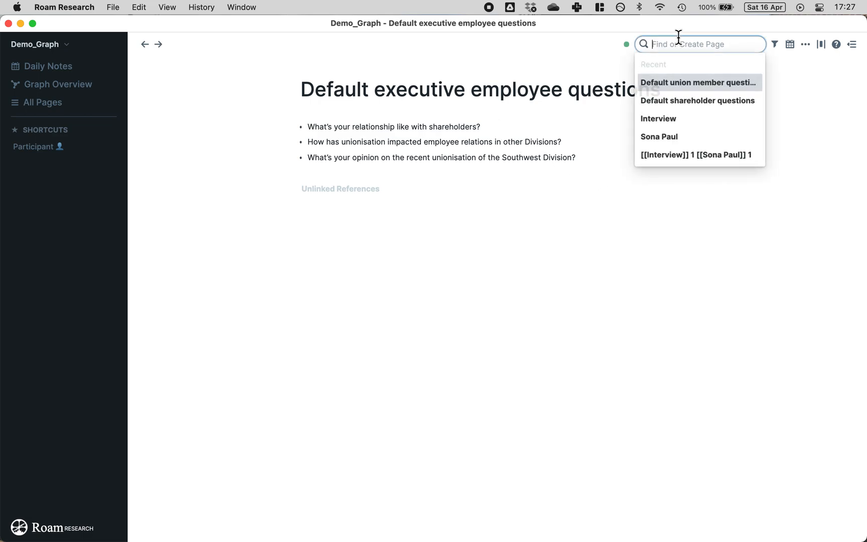
text(Template)
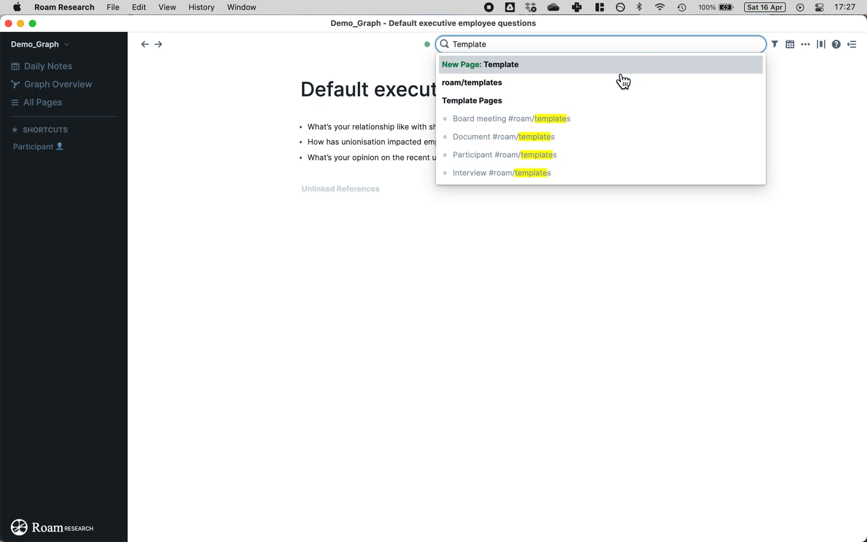
text( Interview )
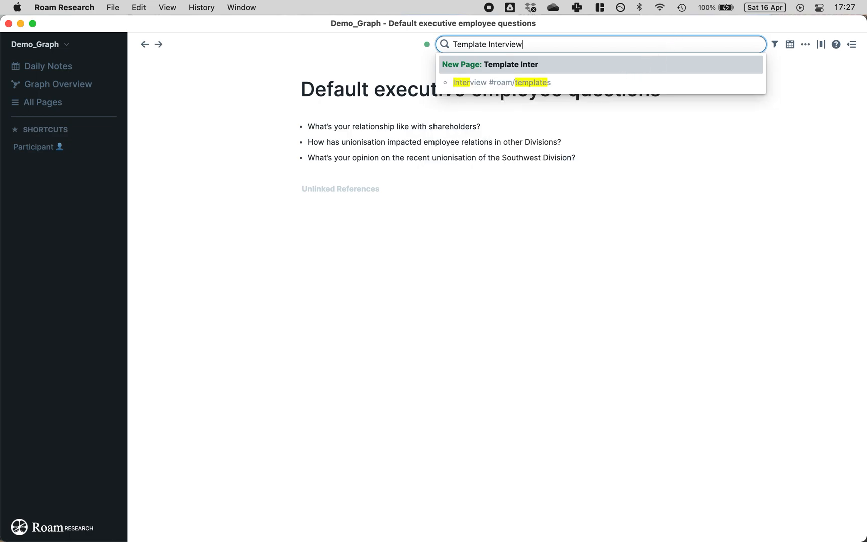
text(Wuestions)
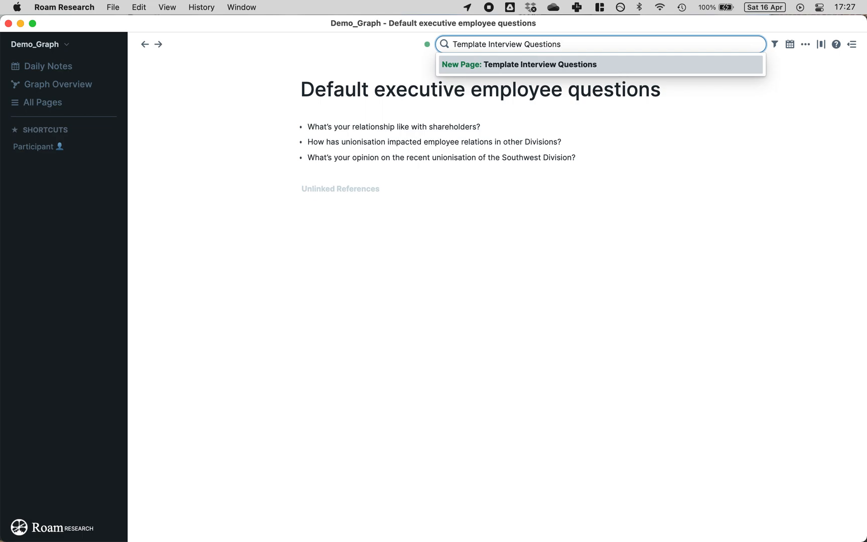
key(Return)
click(431, 127)
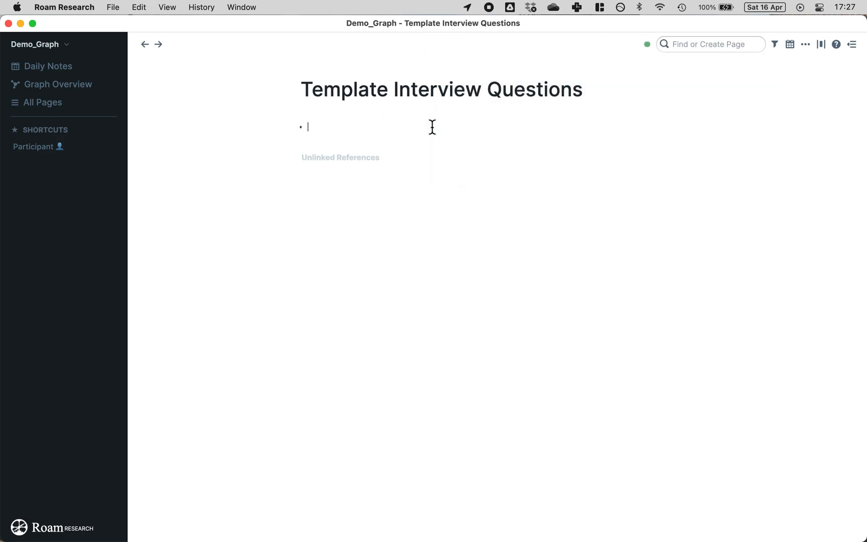
Step: Add a [[Template Interview Questions]] link above the executive questions and follow it
click(722, 47)
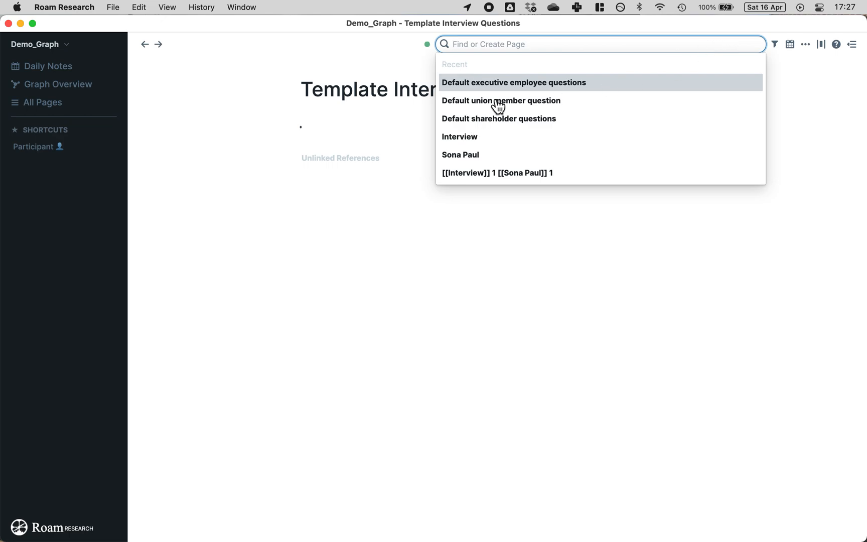
click(500, 84)
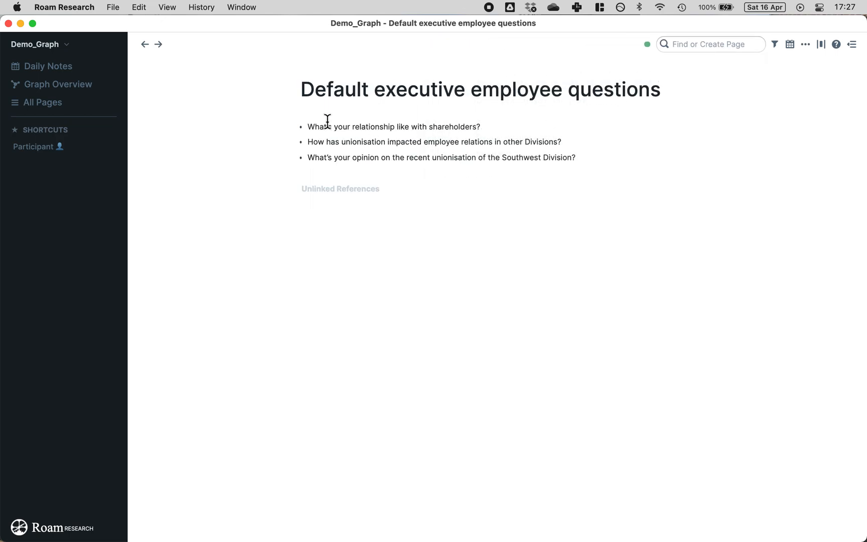
click(306, 126)
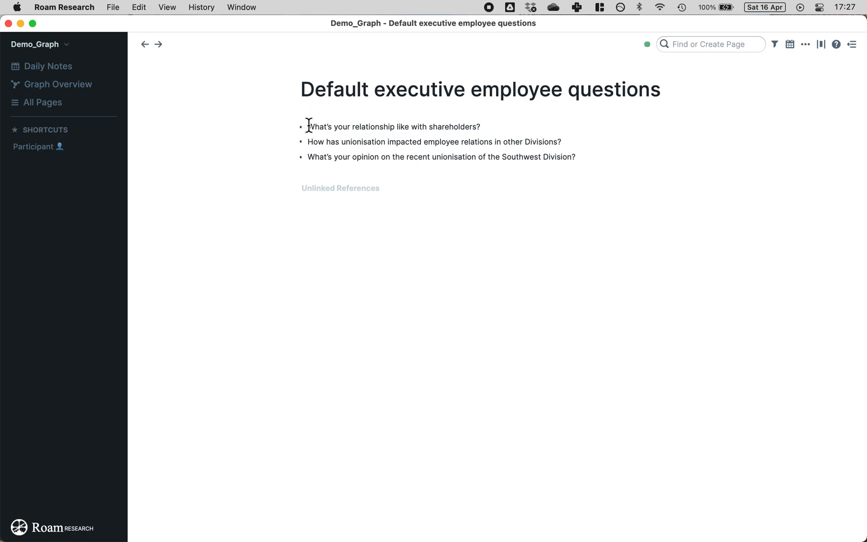
key(Return)
text(#)
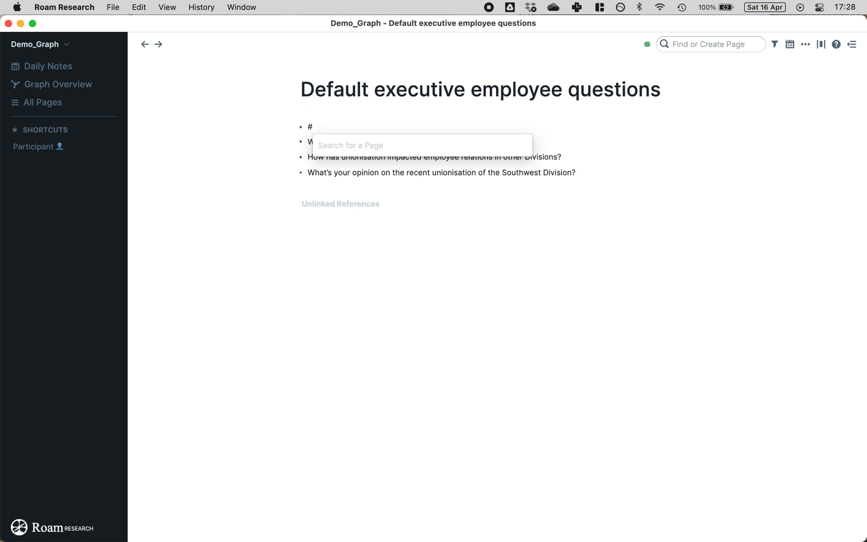
key(BackSpace)
text([[templa)
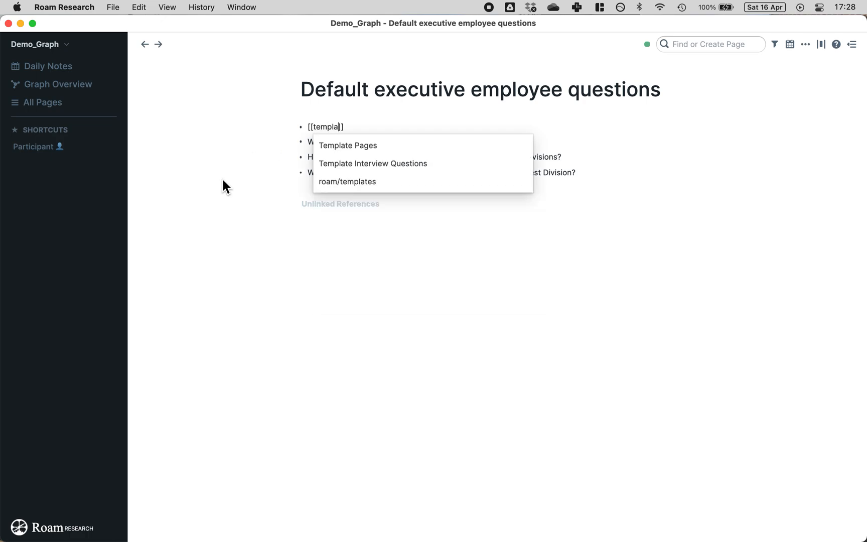
click(360, 167)
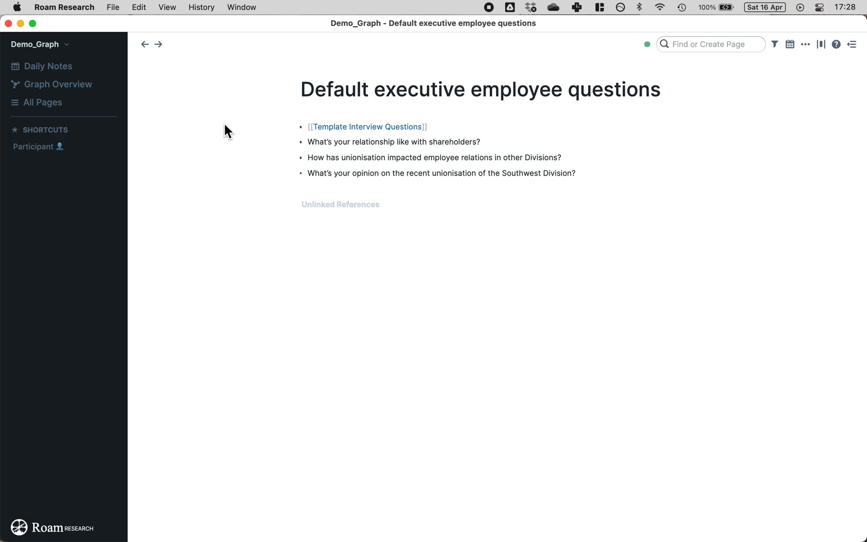
click(383, 126)
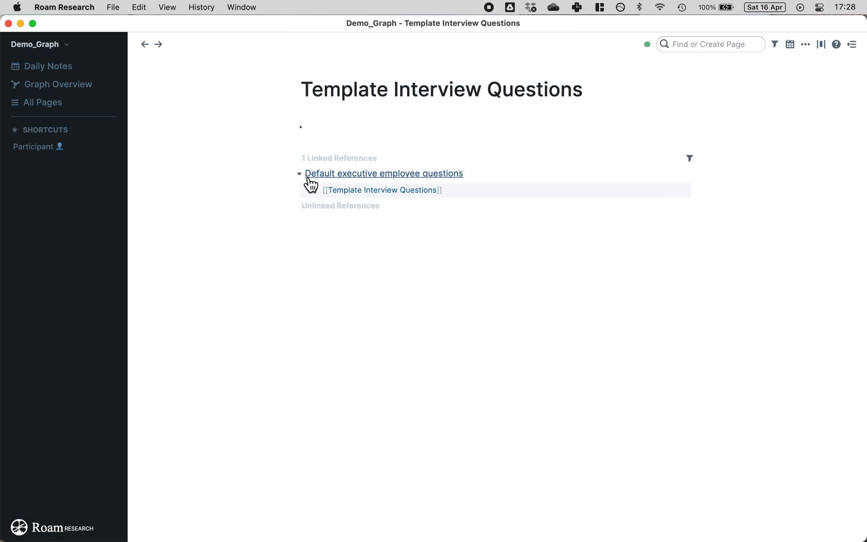
Step: List links to Default union member question, Default shareholder questions and Default executive employee questions
click(393, 128)
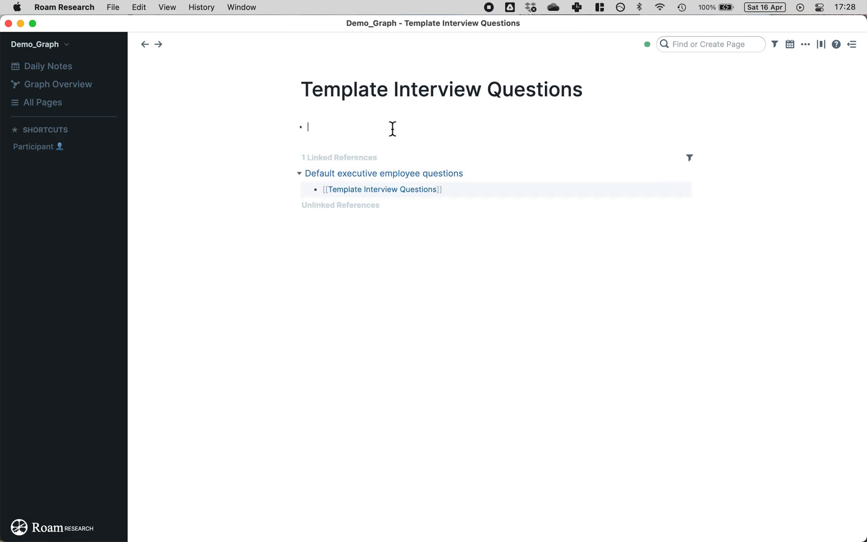
text([[)
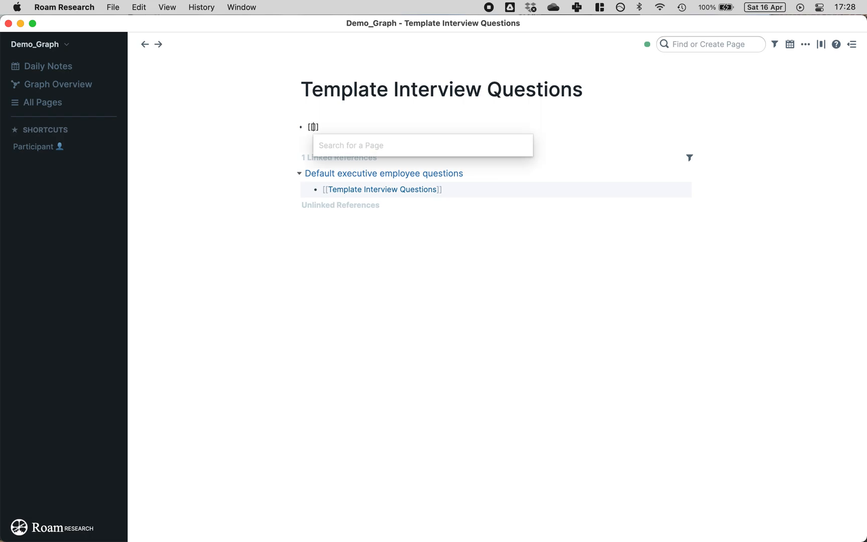
text(def)
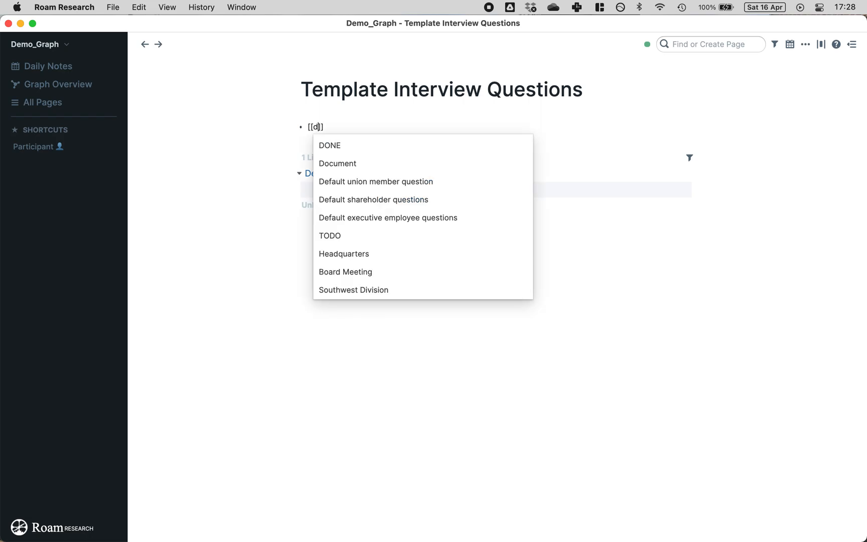
click(375, 150)
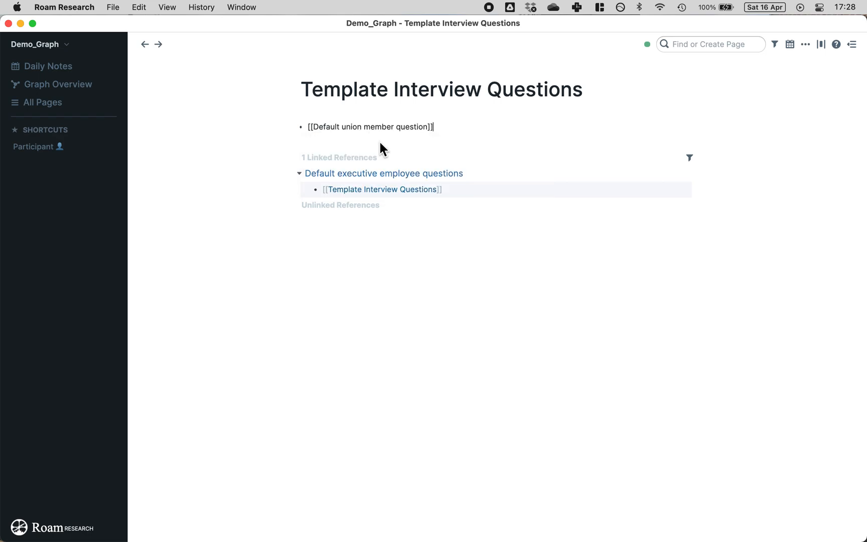
key(Return)
text([[def)
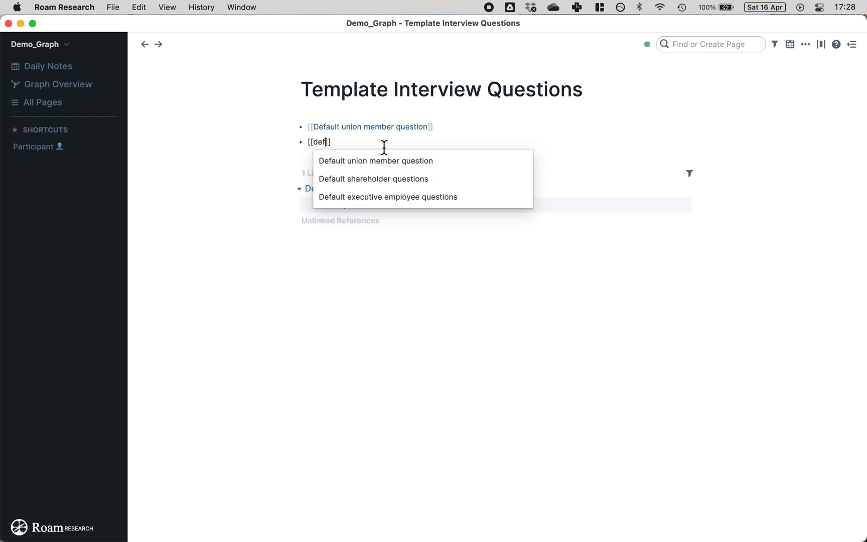
click(392, 179)
key(Return)
text([[def)
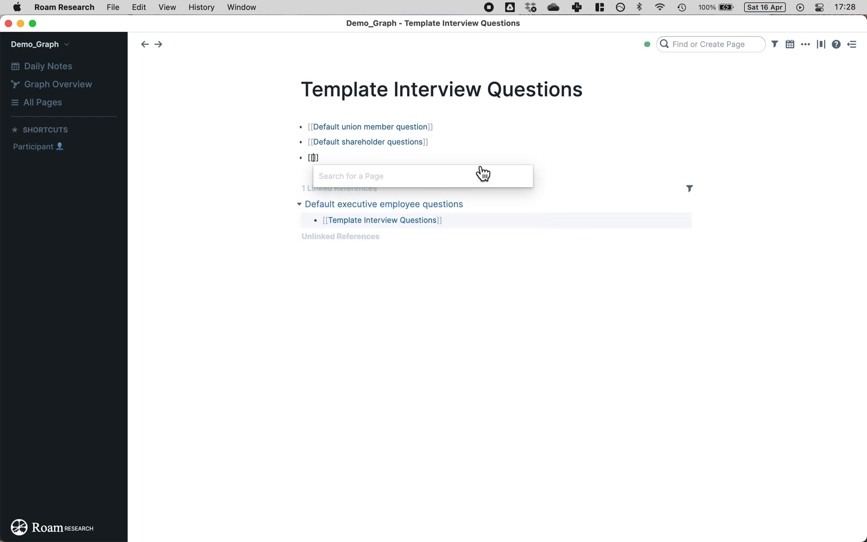
click(394, 214)
click(229, 174)
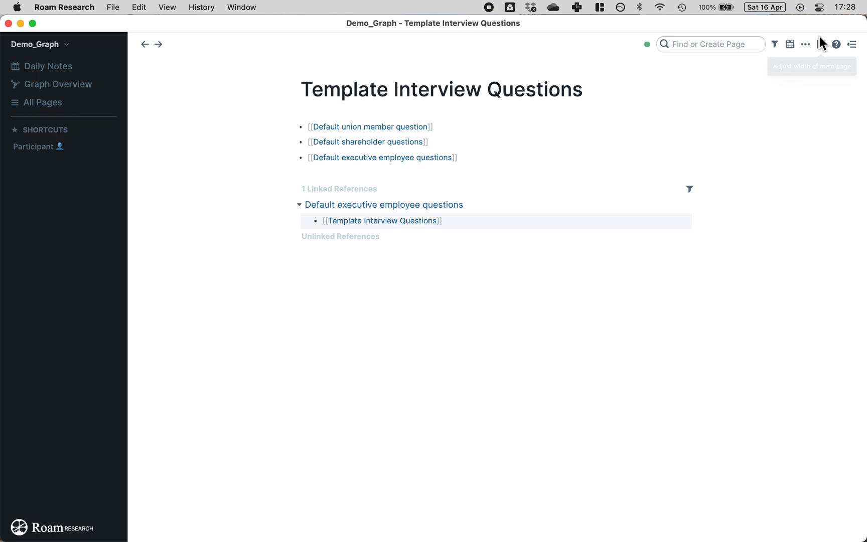
click(805, 45)
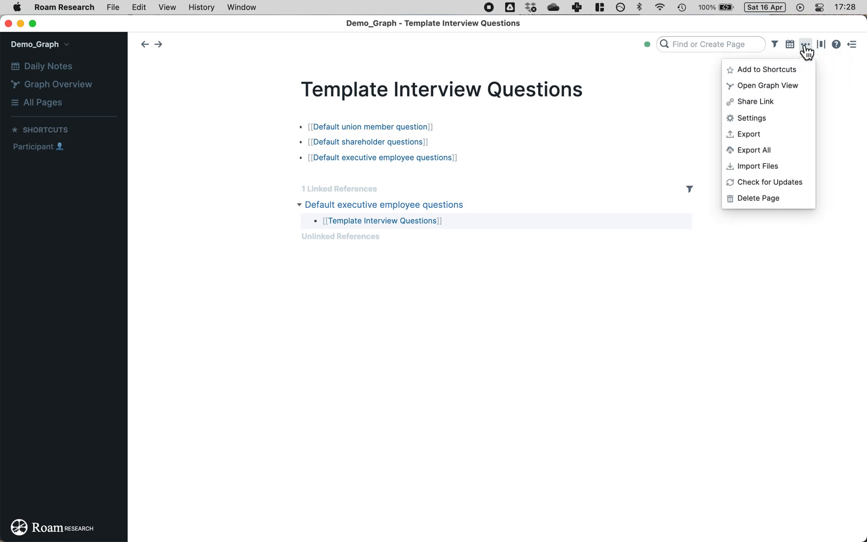
Step: Add Template Interview Questions to the sidebar shortcuts and check the shortcut works
click(784, 76)
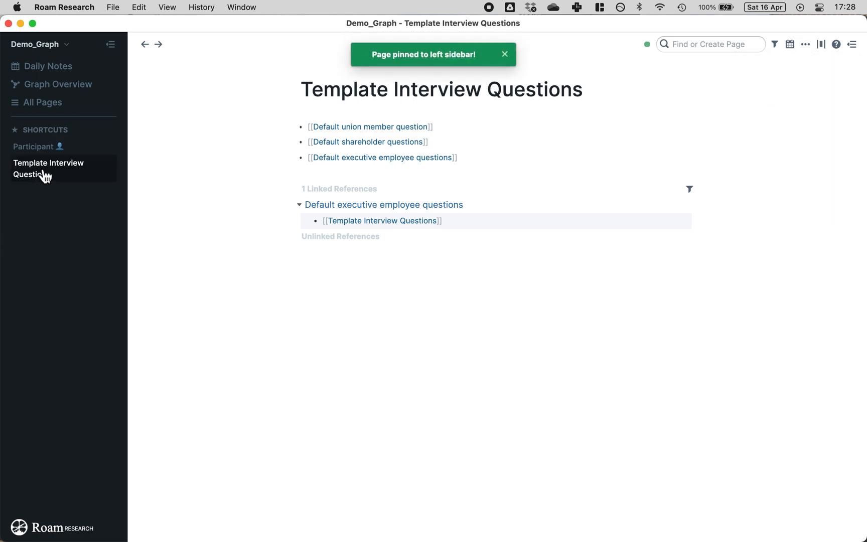
click(33, 146)
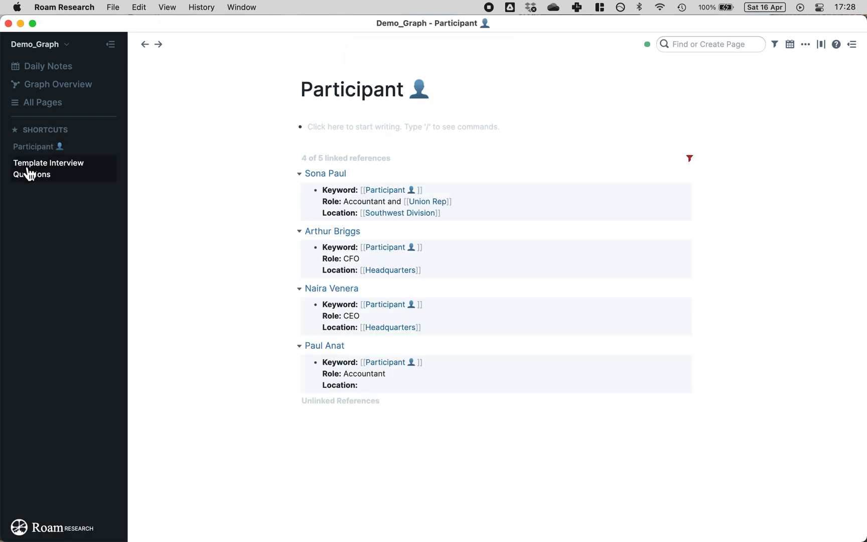
click(33, 171)
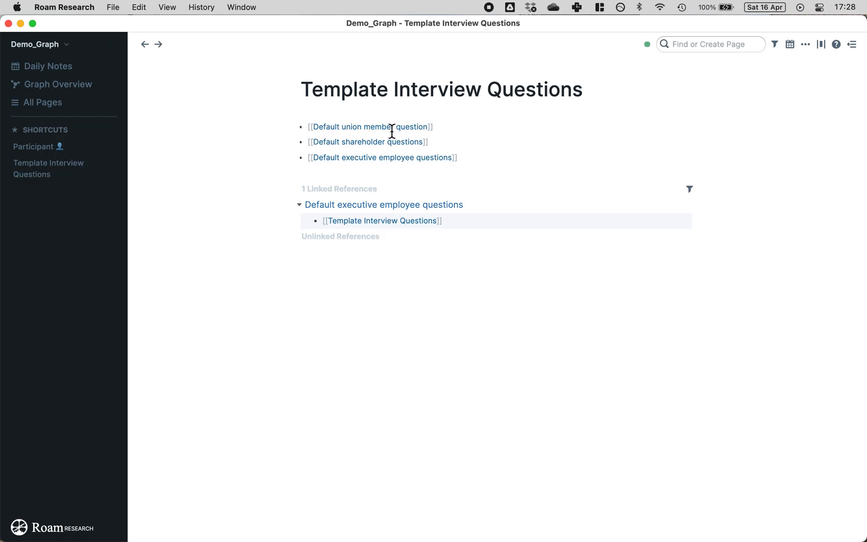
Step: Delete the Template Interview Questions link block from the Default executive employee questions page
click(370, 159)
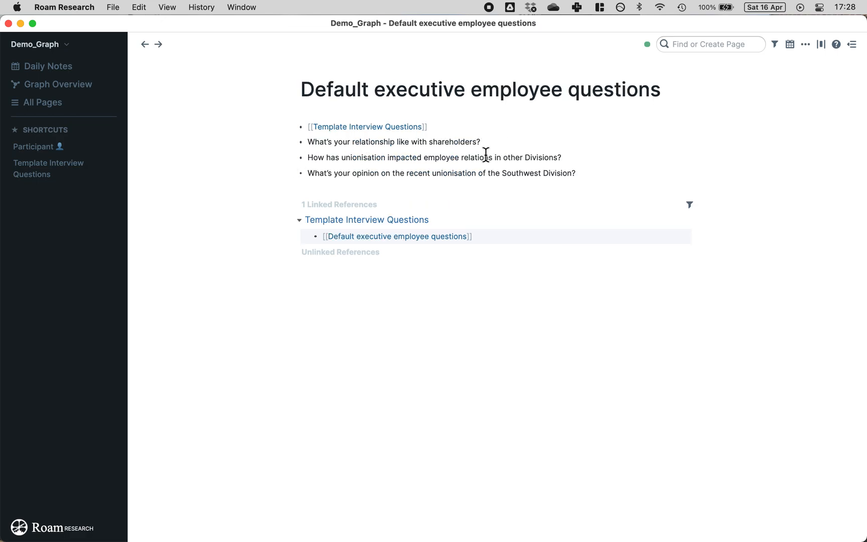
click(435, 126)
key(Escape)
key(BackSpace)
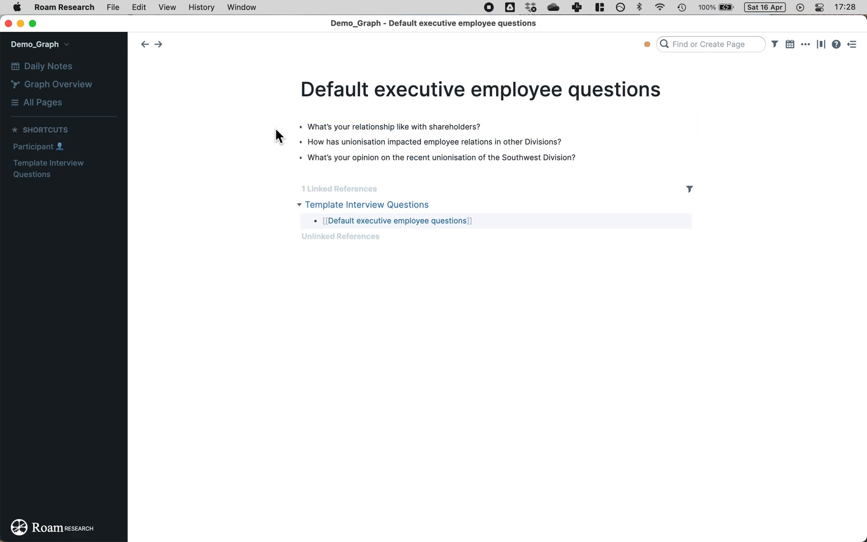
drag(308, 127, 565, 169)
click(606, 152)
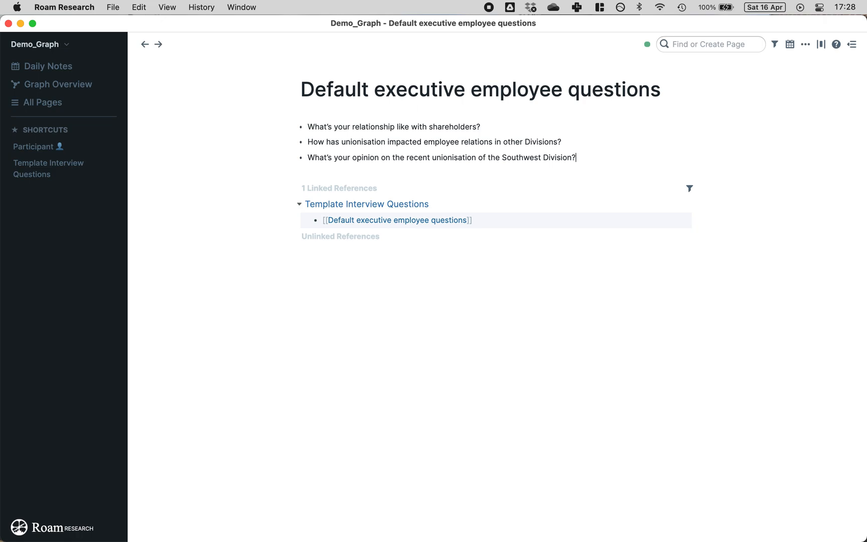
click(491, 360)
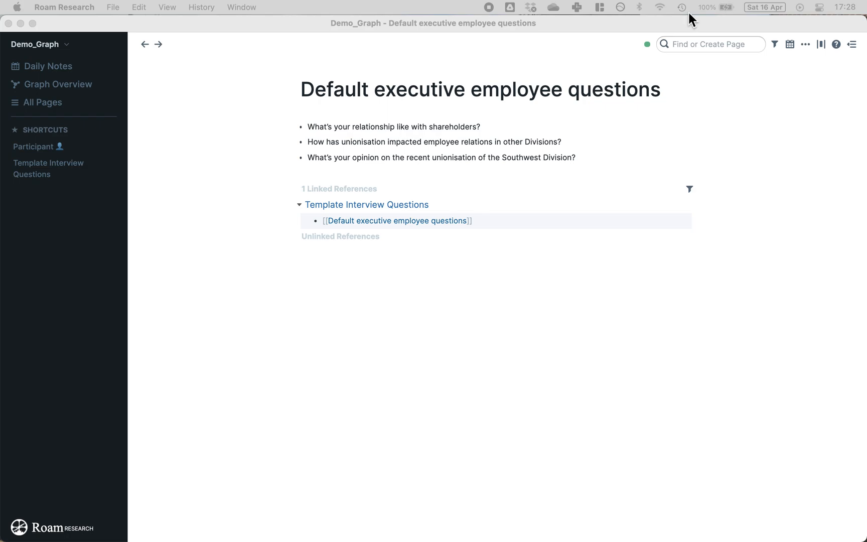
click(697, 47)
Step: Open the CEO participant's page, check the Interview page, then return and select Question 1–3
text(na)
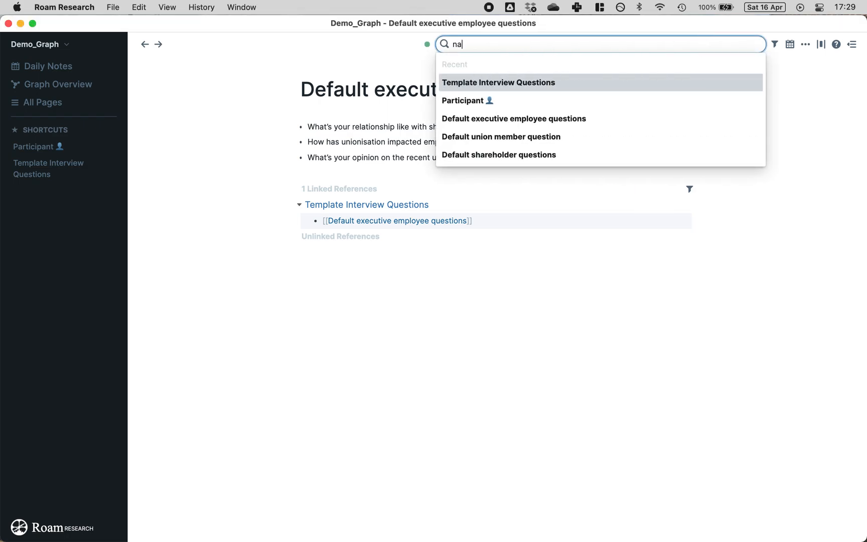
click(469, 99)
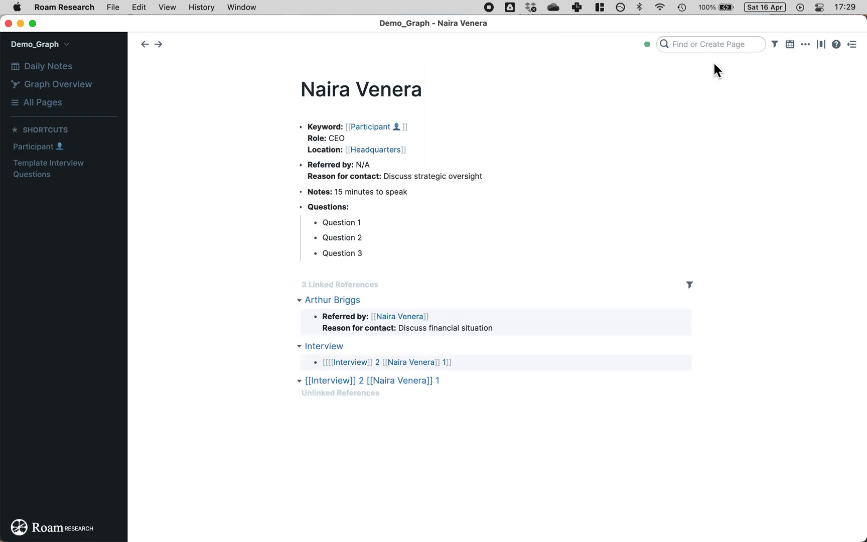
click(731, 44)
text(int)
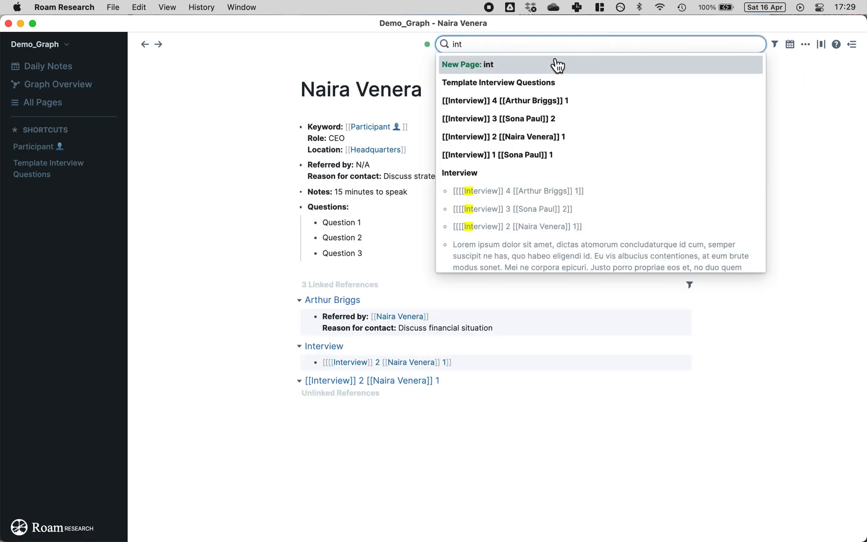
click(466, 173)
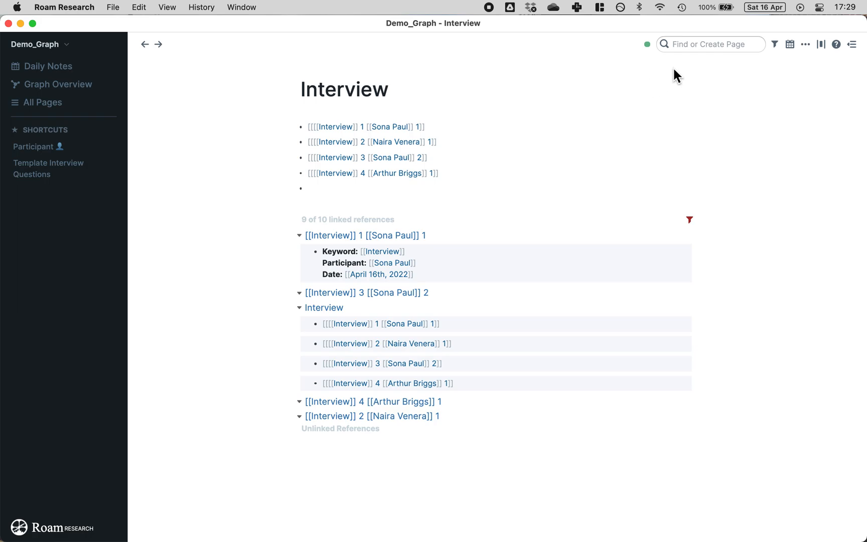
click(399, 144)
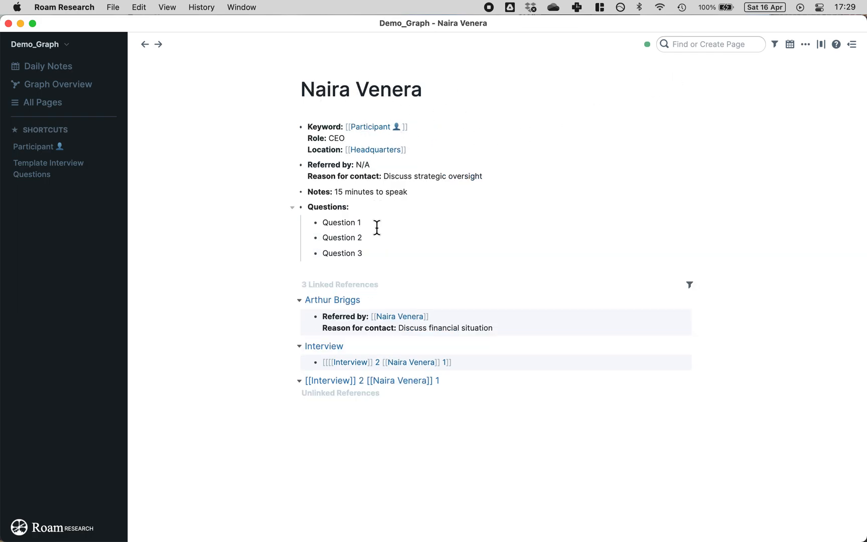
drag(374, 253, 323, 222)
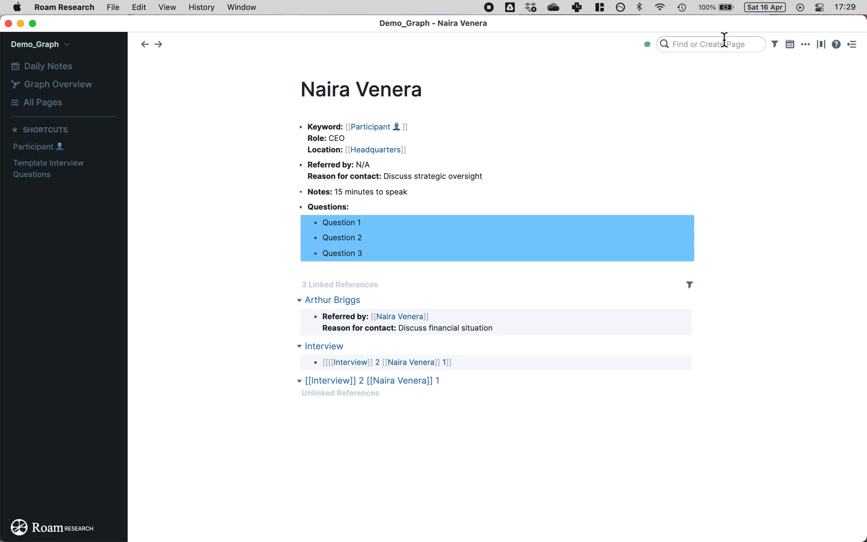
Step: Show only Default executive employee questions in the right sidebar, closing the other outlines
shift+click(51, 172)
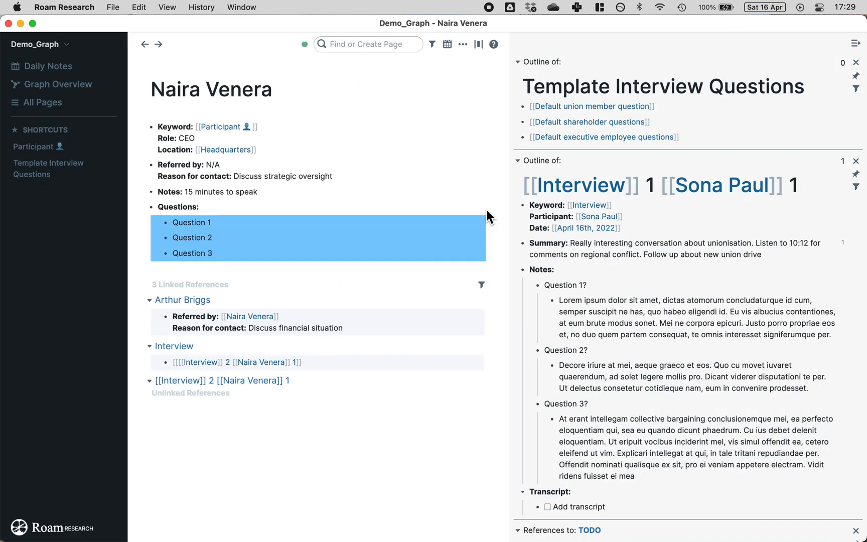
click(856, 161)
click(856, 159)
click(856, 161)
click(856, 161)
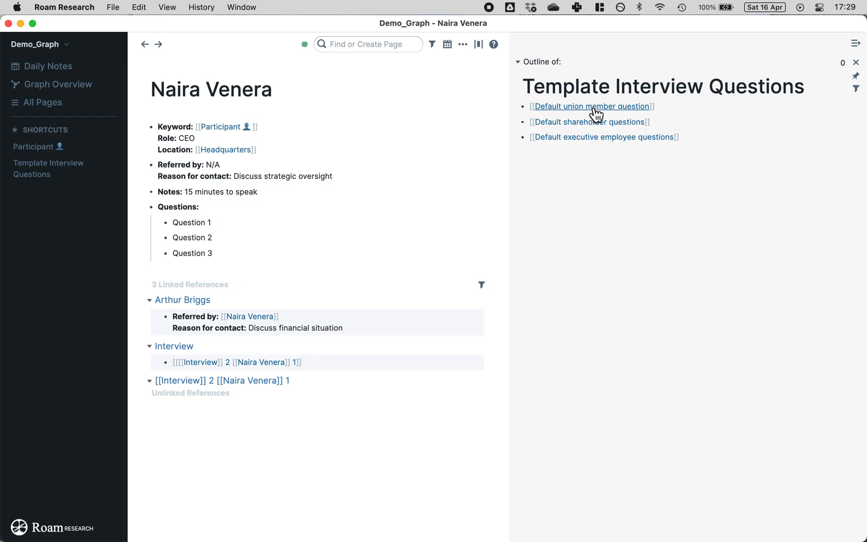
shift+click(611, 145)
click(855, 186)
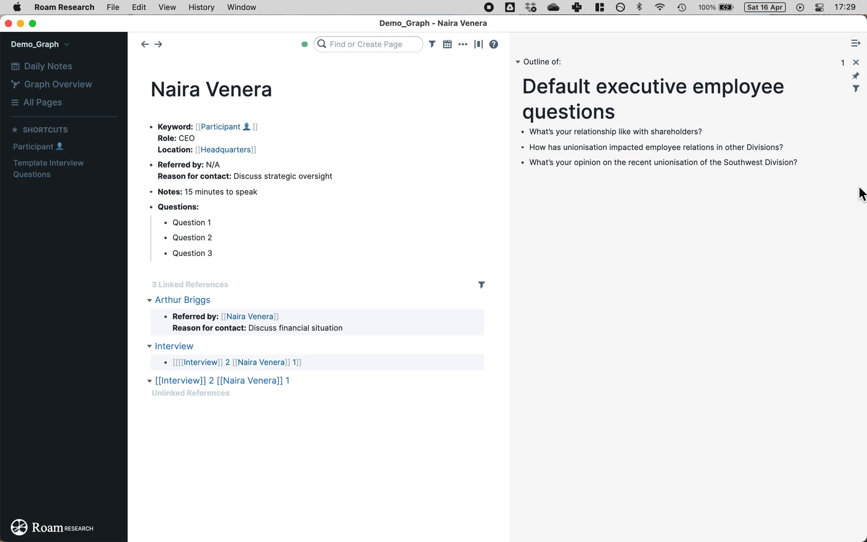
Step: Copy the three executive questions and paste them over the Question 1–3 placeholders
drag(809, 159, 517, 132)
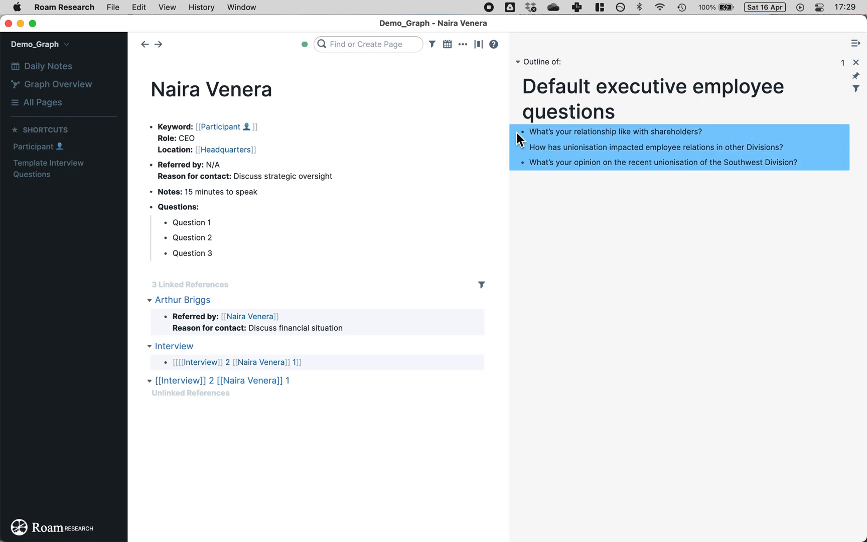
right_click(546, 149)
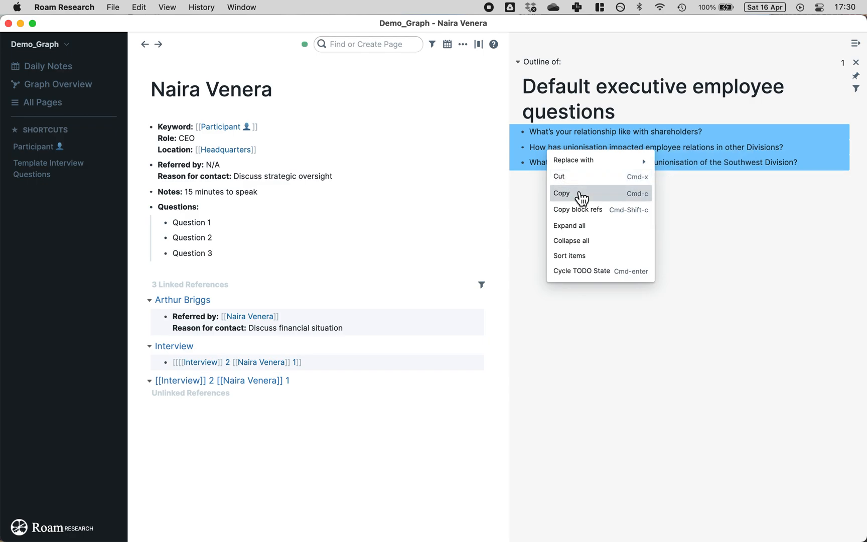
click(566, 193)
click(257, 258)
drag(256, 258, 187, 227)
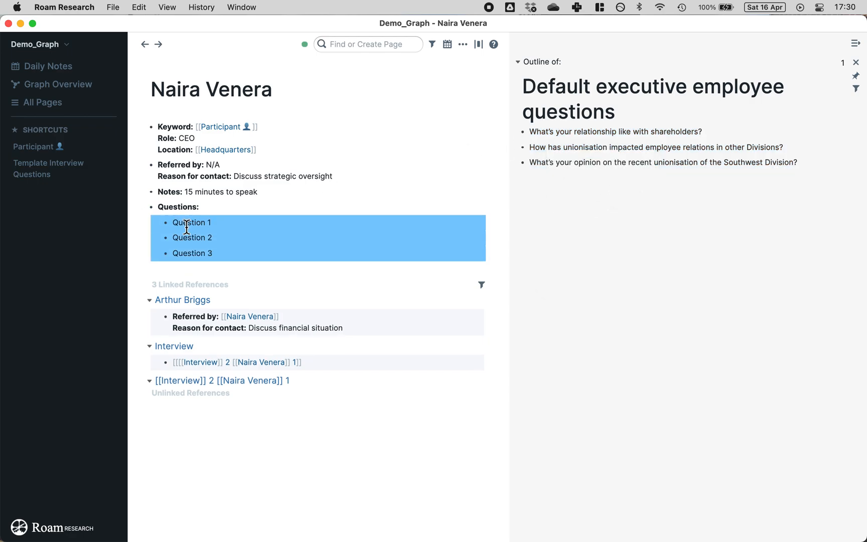
key(super+v)
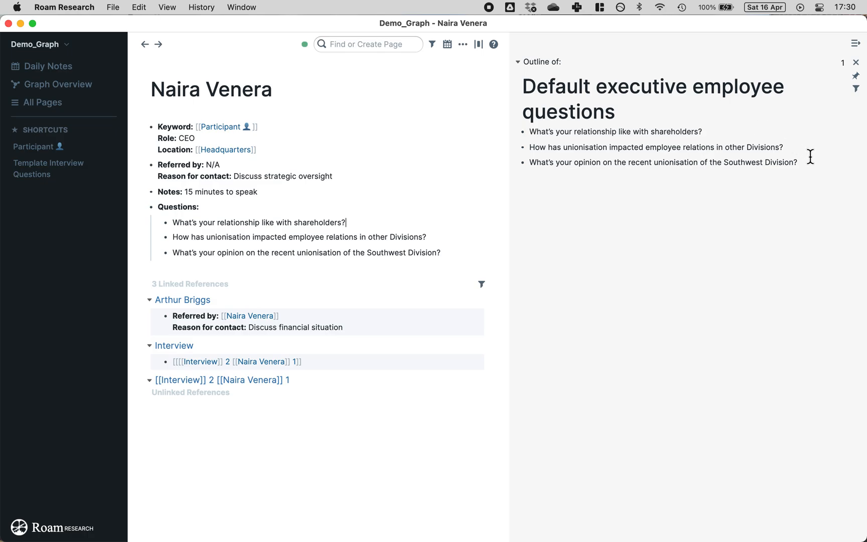
Step: Copy block references to the three executive questions and select the pasted questions
drag(811, 156, 546, 133)
click(523, 132)
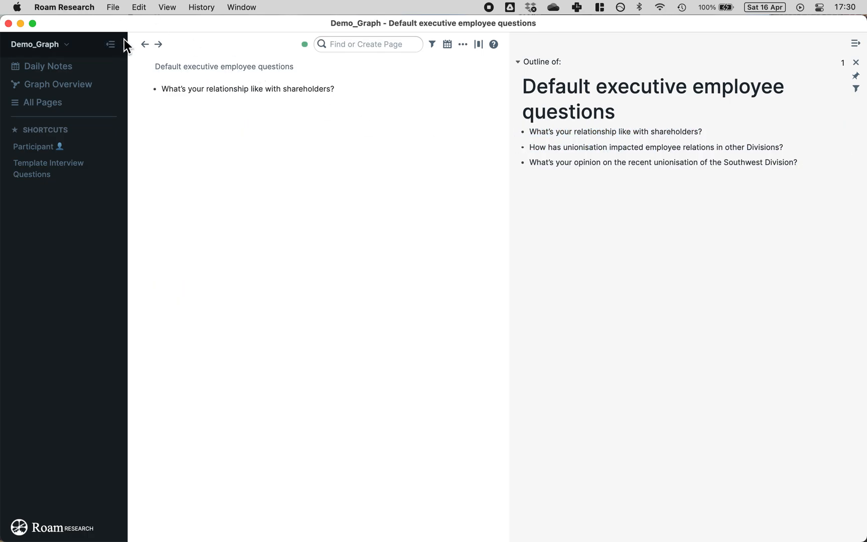
click(145, 45)
drag(803, 162, 524, 141)
right_click(523, 134)
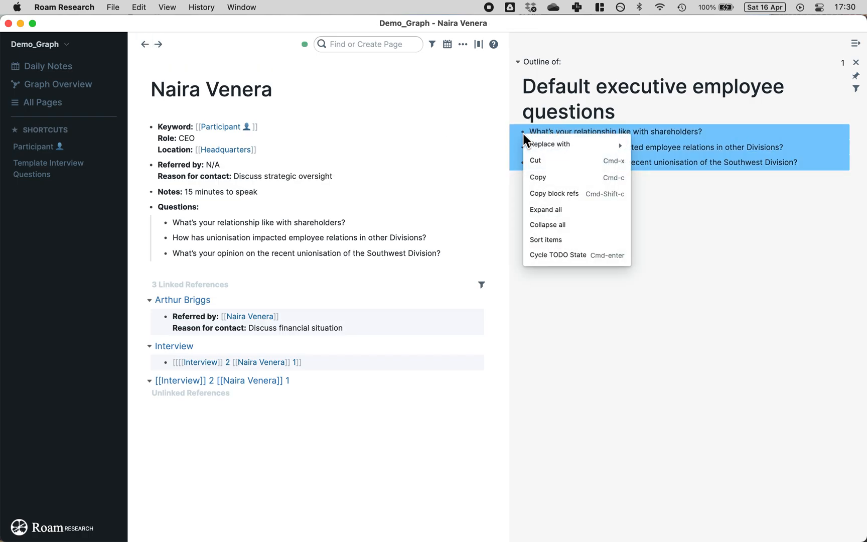
click(577, 193)
drag(423, 260, 194, 220)
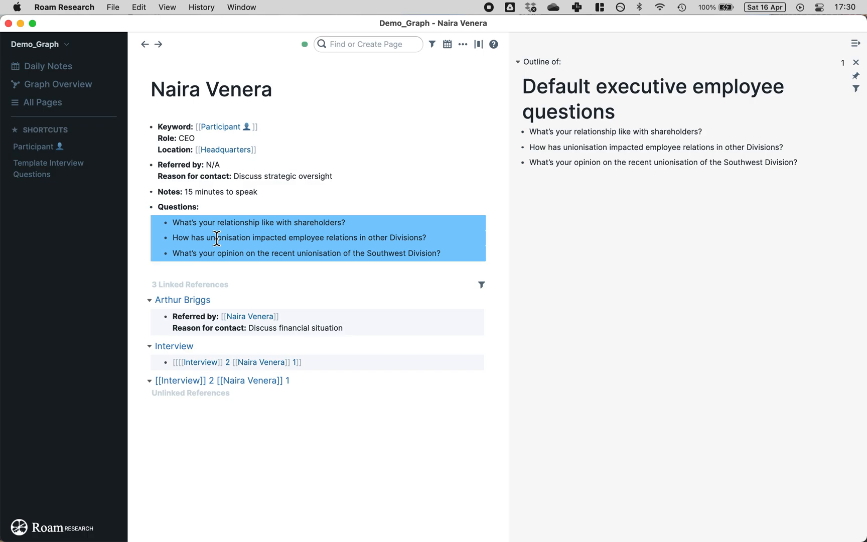
Step: Replace the pasted questions with block references and add a sample note under the first
key(super+v)
click(362, 192)
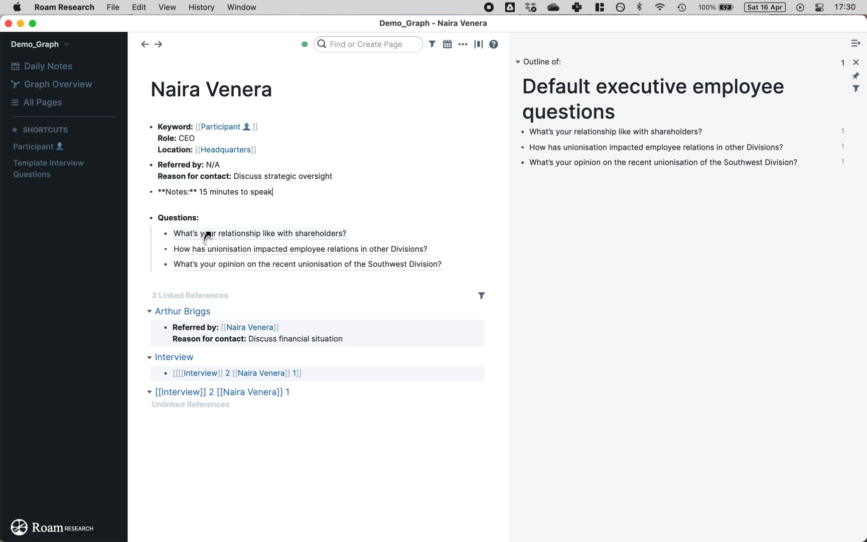
click(358, 234)
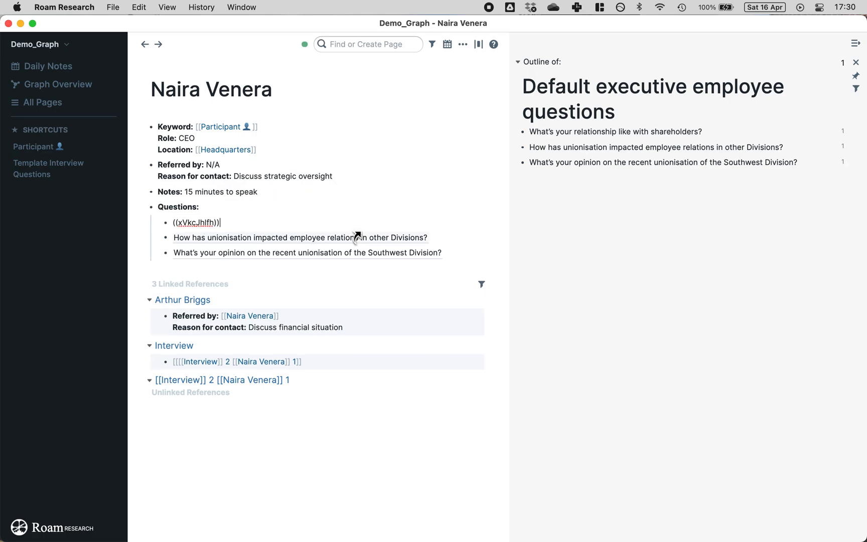
key(Return)
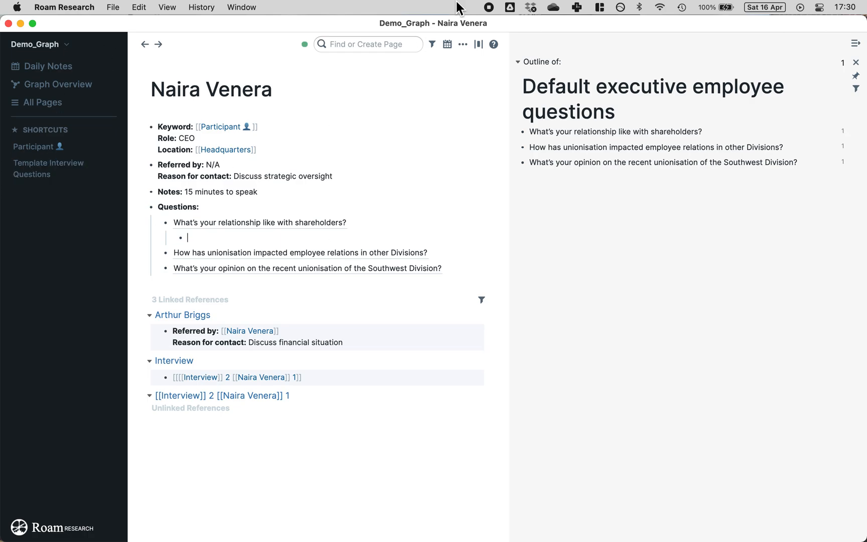
text(dksfjad;gjndgi)
Step: Add indented sample-answer notes under the second and third questions
click(453, 249)
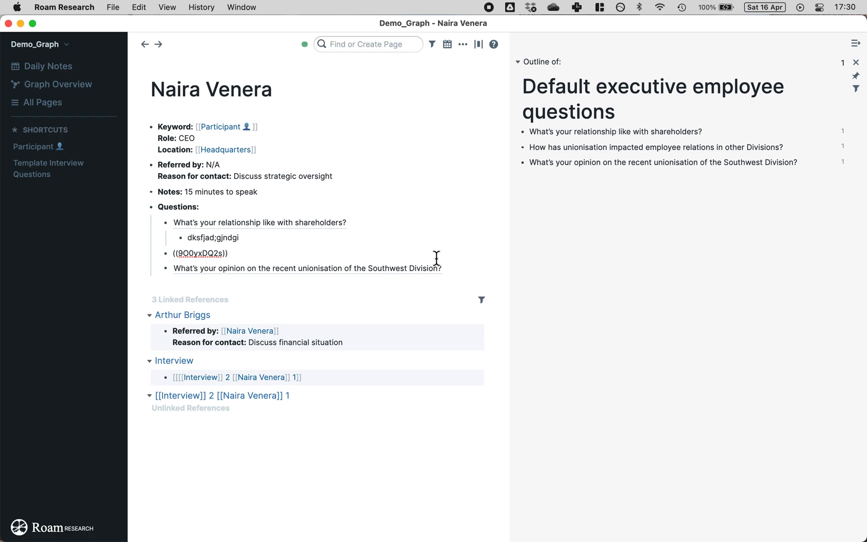
key(Return)
text(akdsjvnad;gjnadfg)
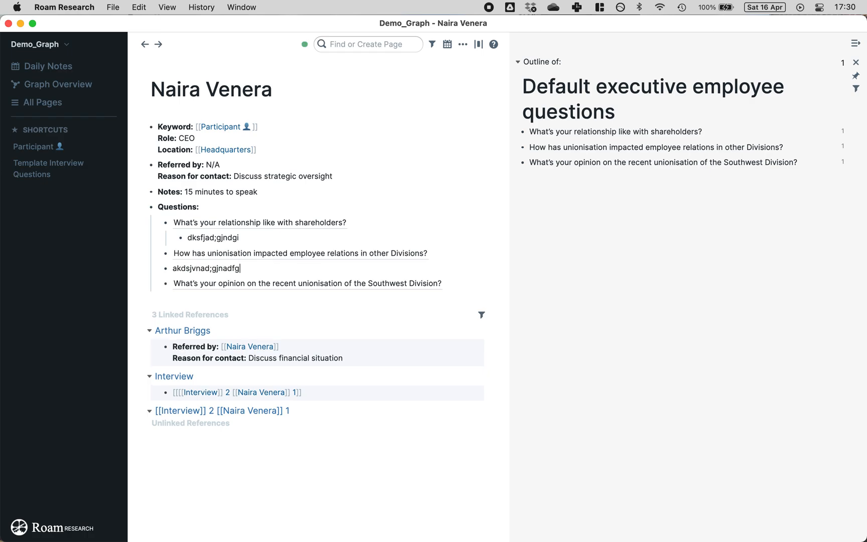
click(172, 268)
key(Tab)
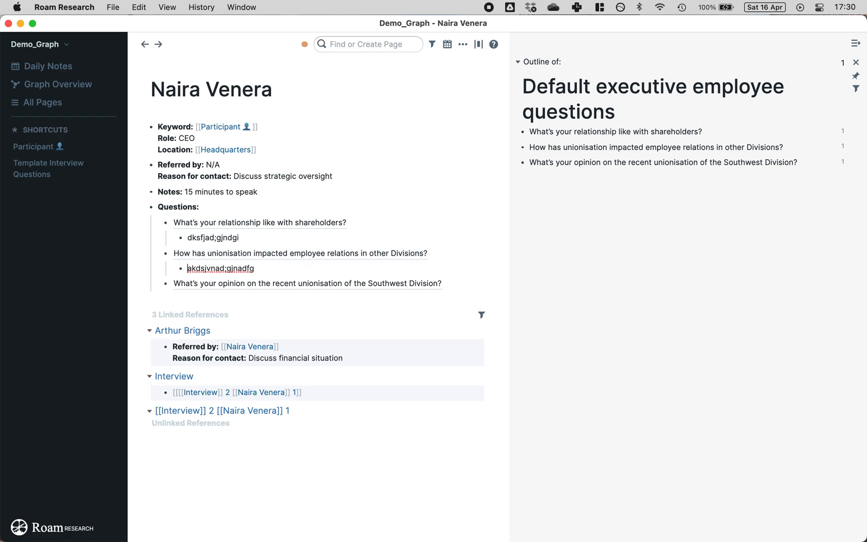
click(457, 283)
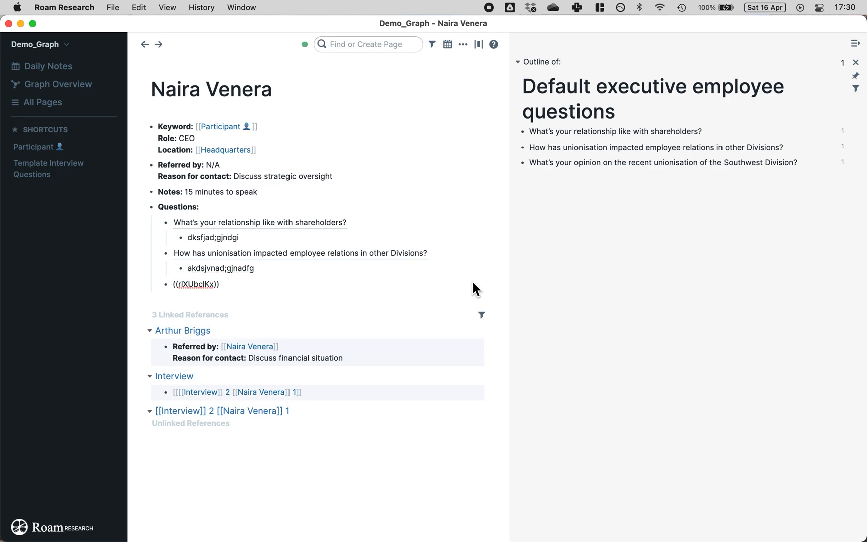
key(Return)
key(Tab)
text(asl;dkjfgnagjhabeprgibaerpg)
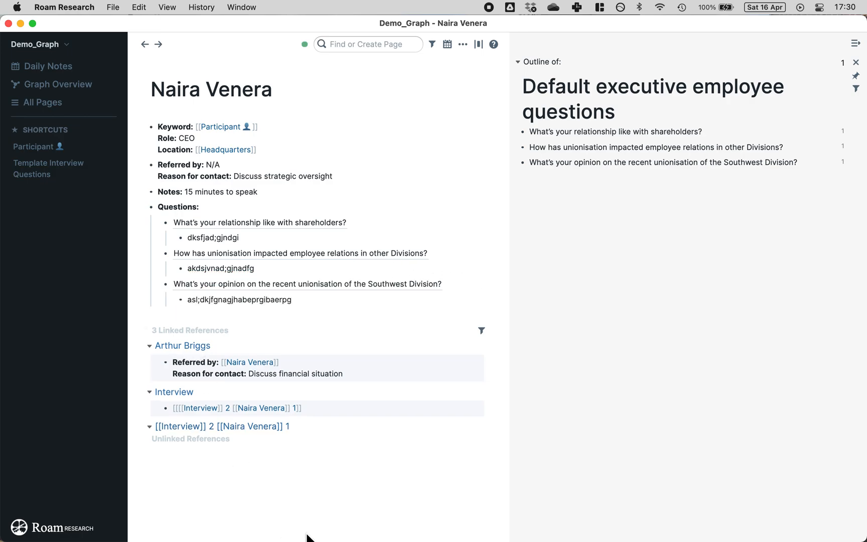
click(344, 451)
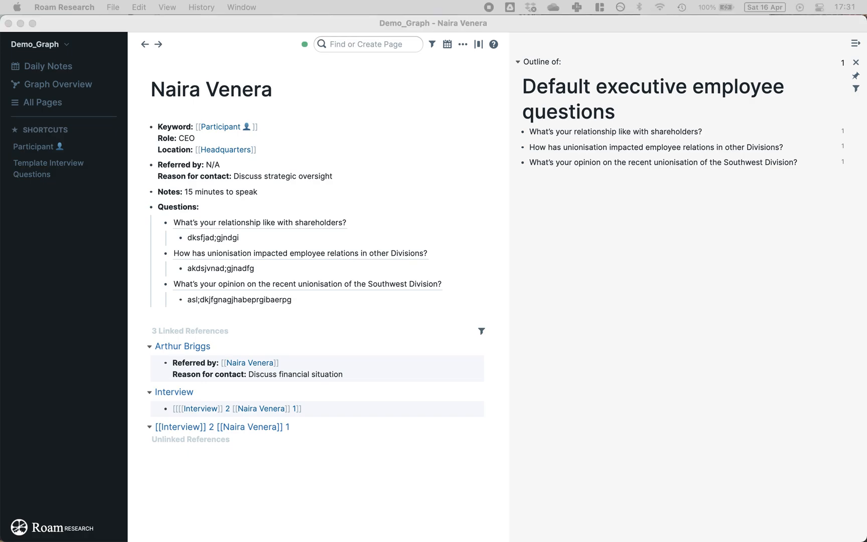
Step: Find and open the CFO participant's page
click(353, 44)
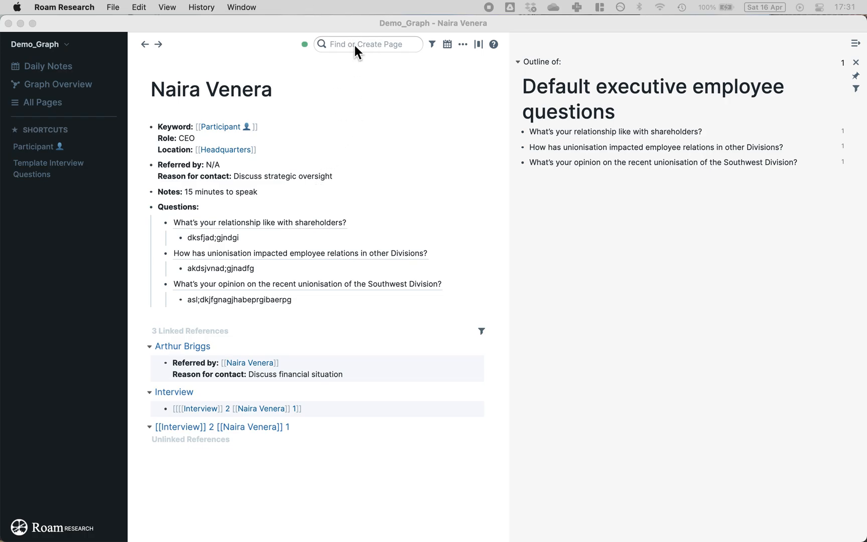
click(352, 44)
key(super+v)
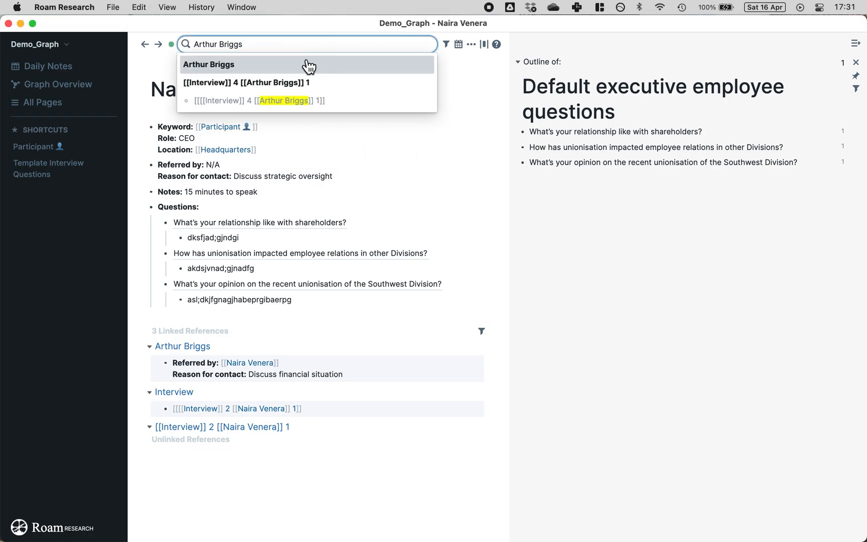
click(224, 65)
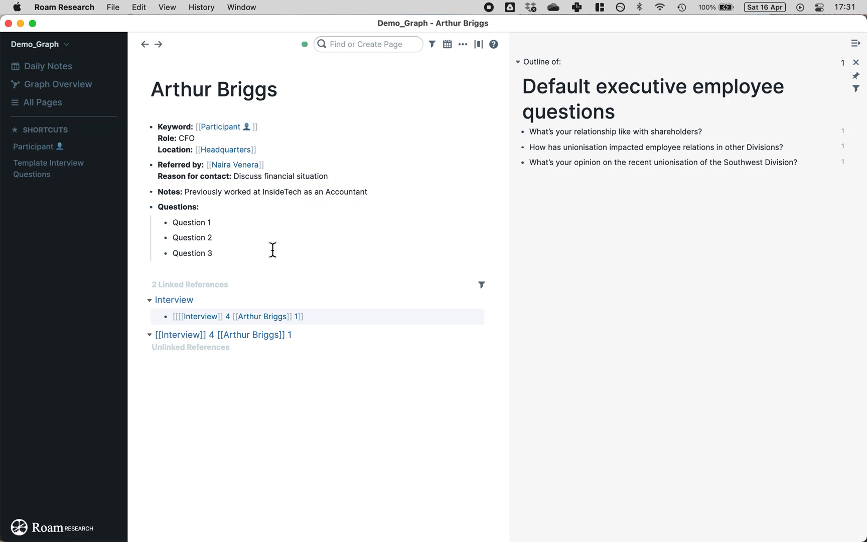
Step: Replace Question 1–3 with block references to the three executive questions from the sidebar
drag(802, 157, 571, 135)
right_click(570, 136)
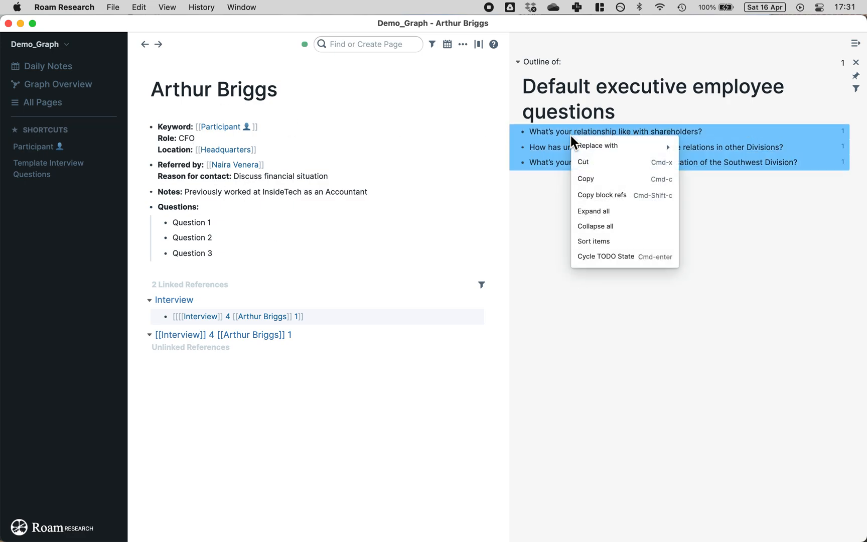
click(602, 195)
click(304, 238)
drag(304, 238, 187, 228)
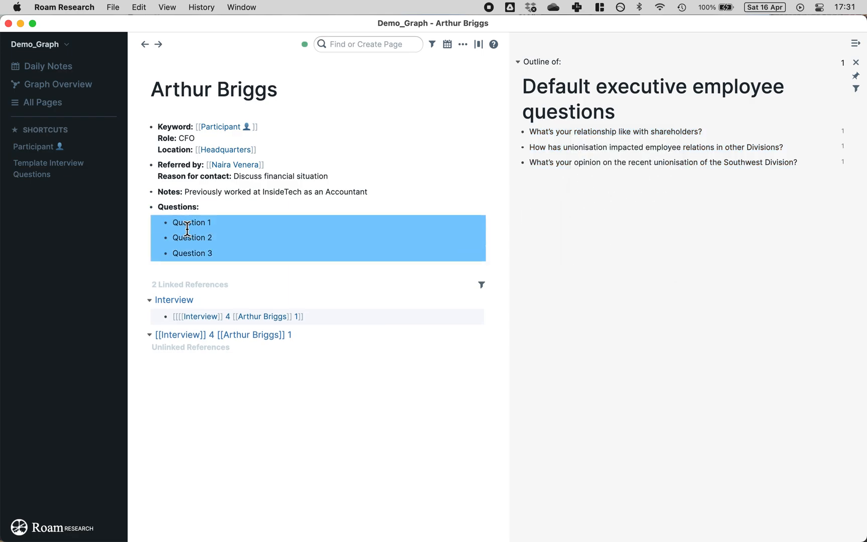
key(super+v)
click(380, 380)
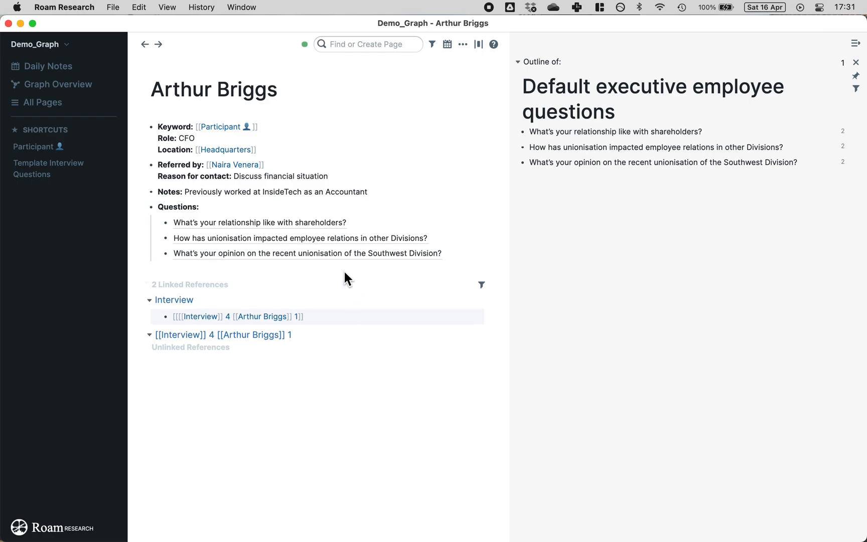
Step: Add a sample note nested under each of the three referenced questions
click(399, 225)
key(Return)
text(oejgnepirgjnq)
click(440, 255)
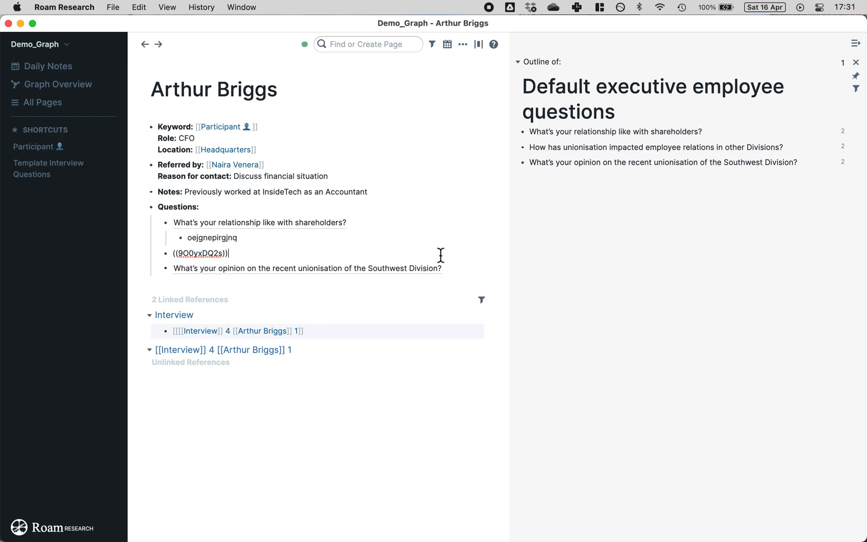
key(Return)
key(Tab)
text(ierjgnea)
click(446, 288)
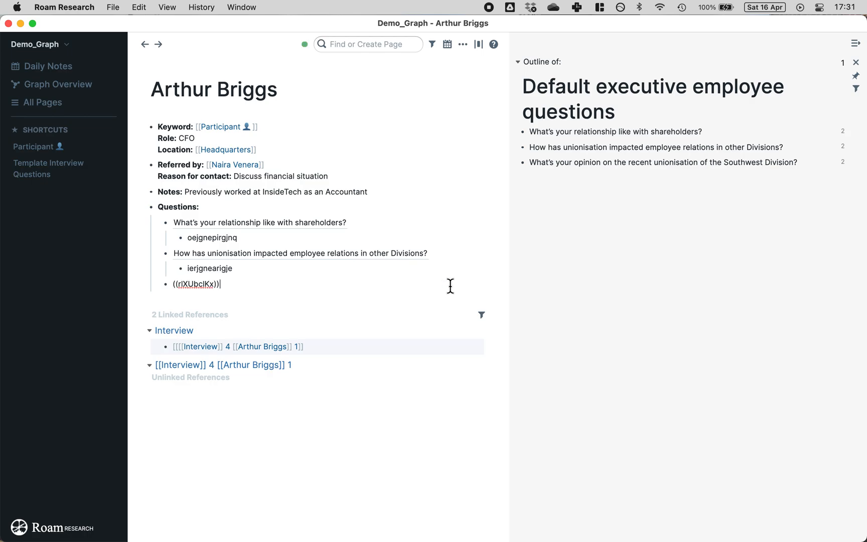
key(Return)
key(Tab)
text(kdjfgnekajrg)
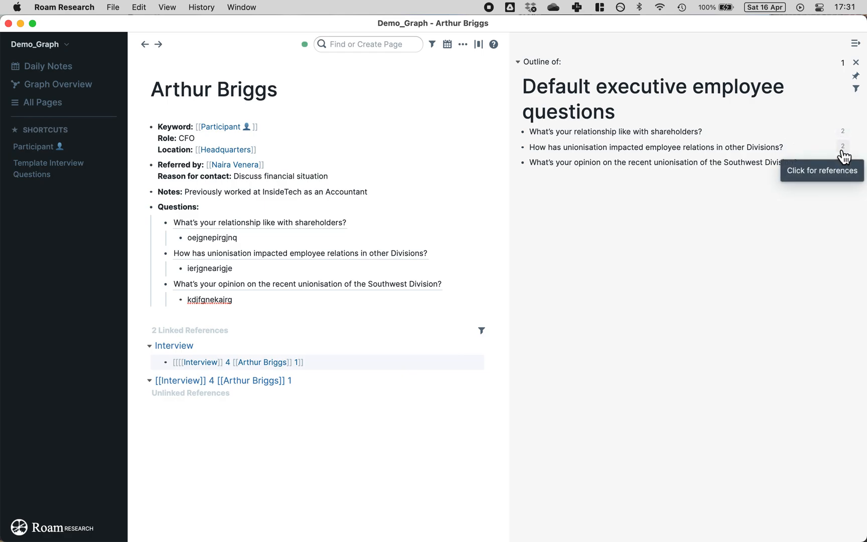
click(365, 416)
Step: Search 'de', open Default executive employee questions, and close the right sidebar
click(389, 46)
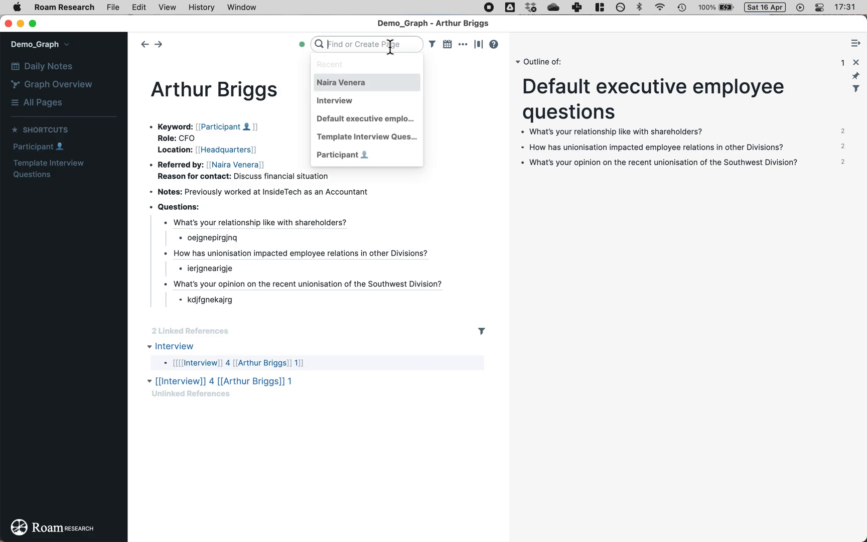
text(def)
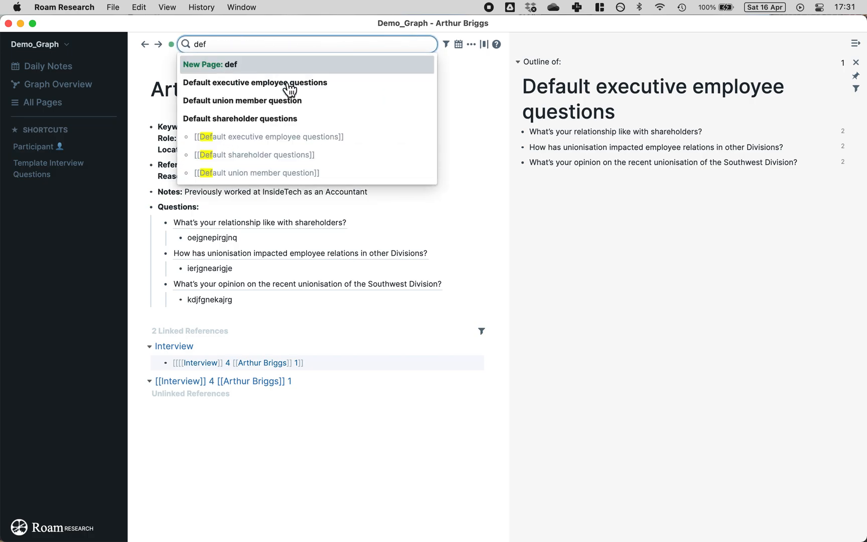
click(267, 85)
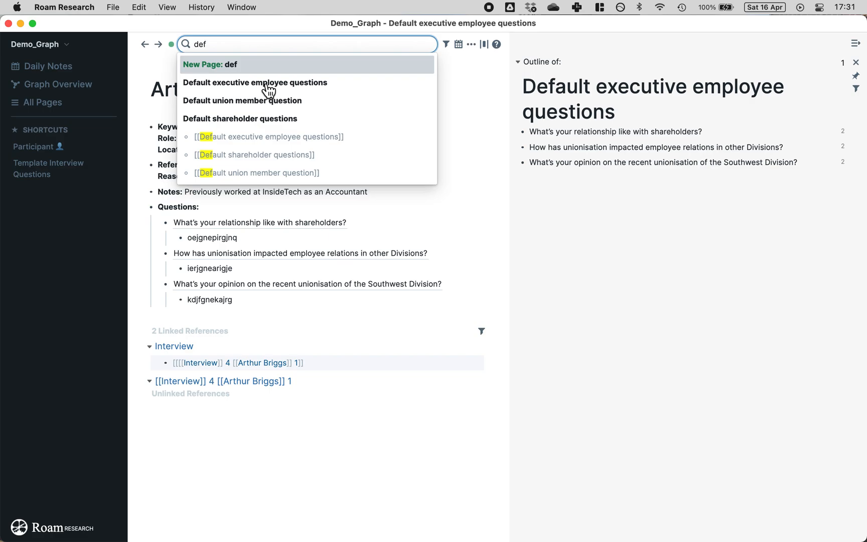
click(854, 45)
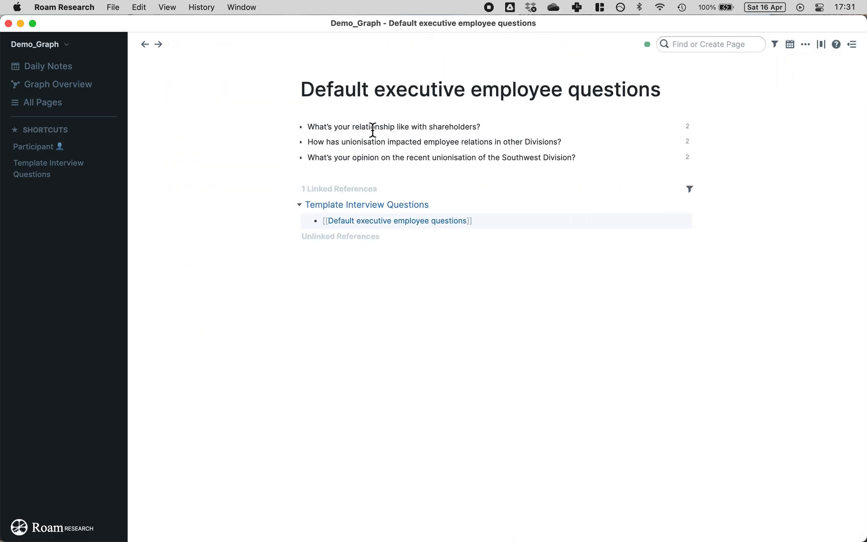
Step: Expand the '2' reference counts on all three executive questions to show both answers
click(688, 127)
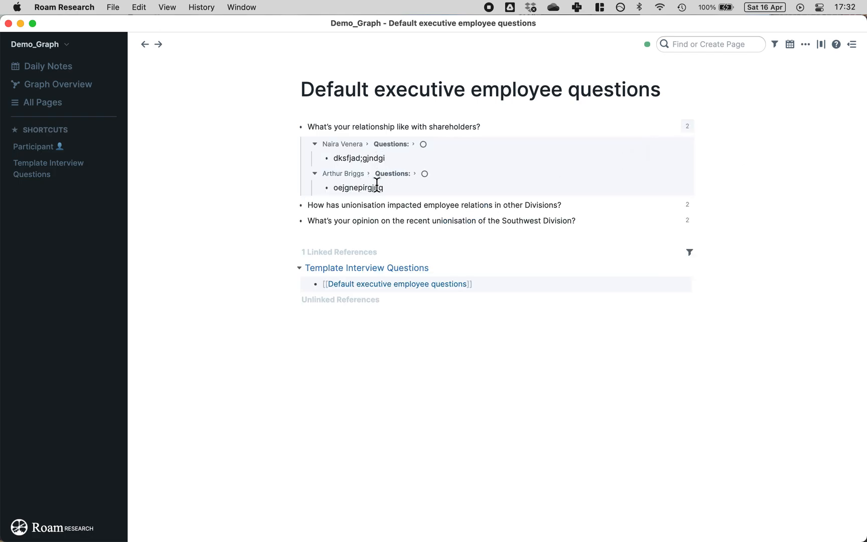
click(686, 205)
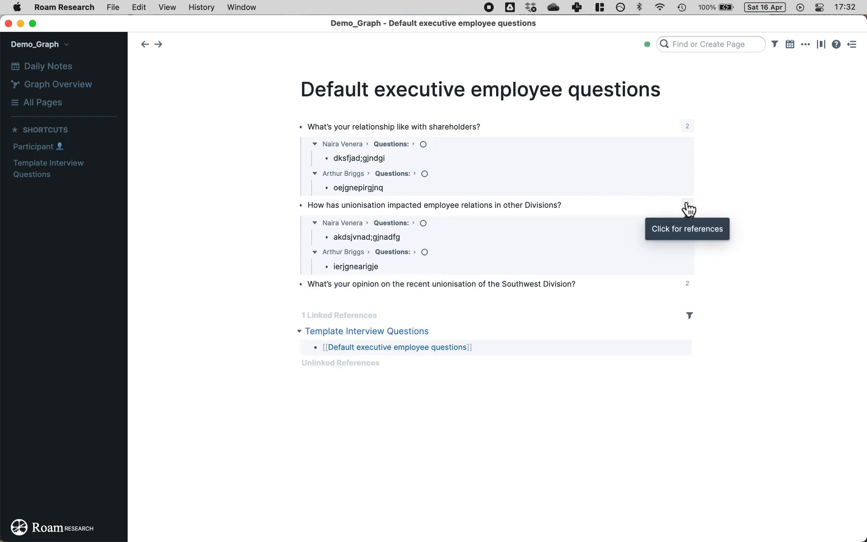
click(688, 284)
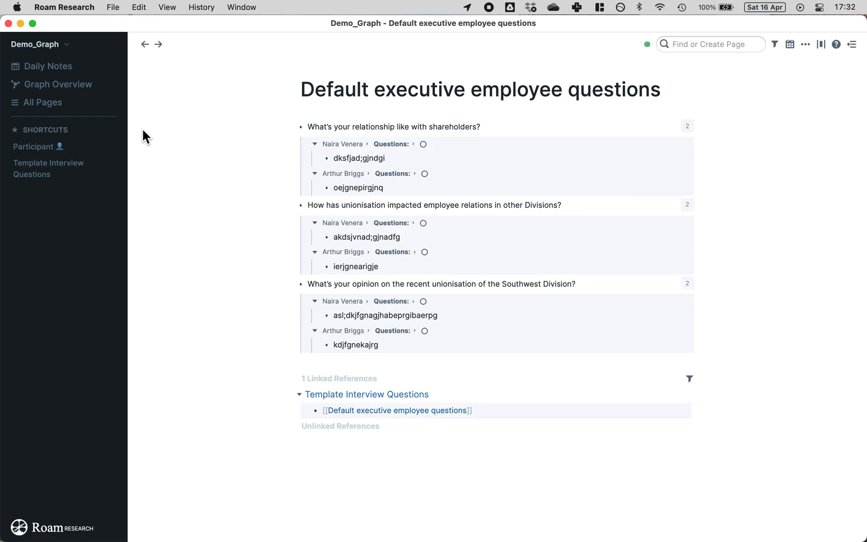
Step: Expand the CEO's breadcrumb context under the first and second executive questions
click(358, 147)
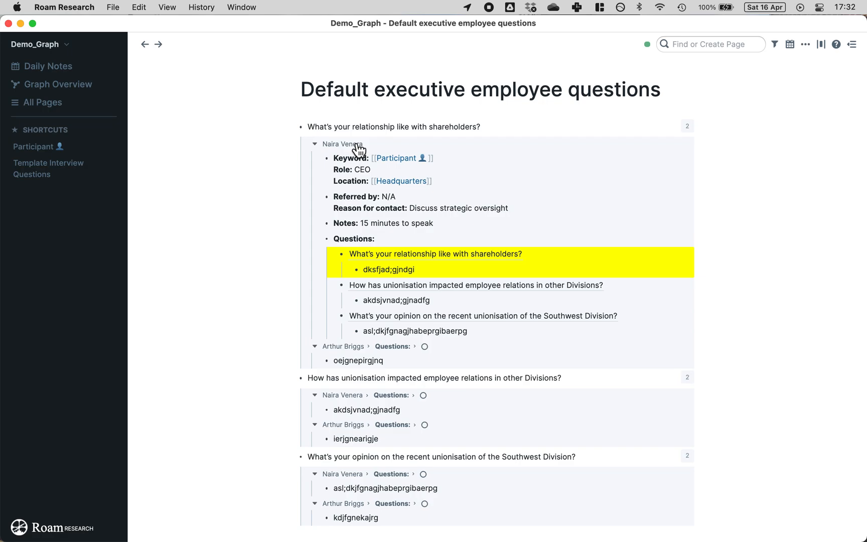
click(697, 43)
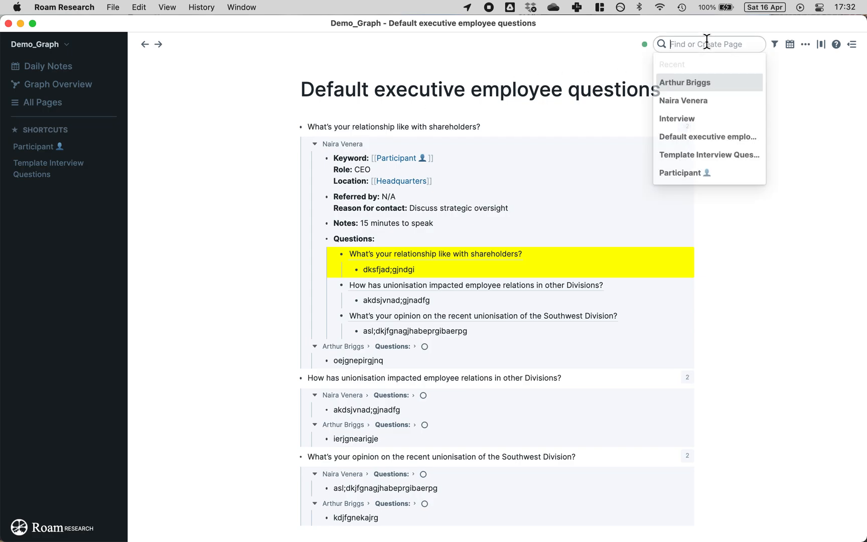
text(nai)
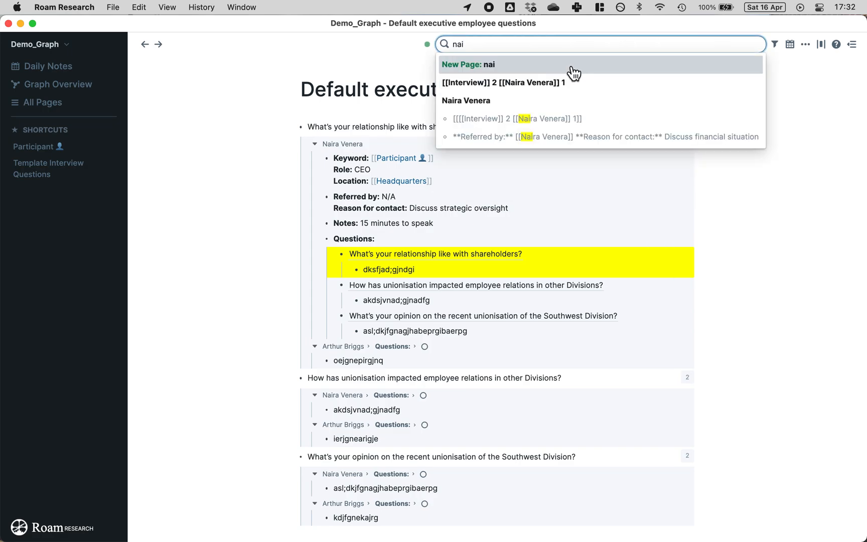
click(217, 240)
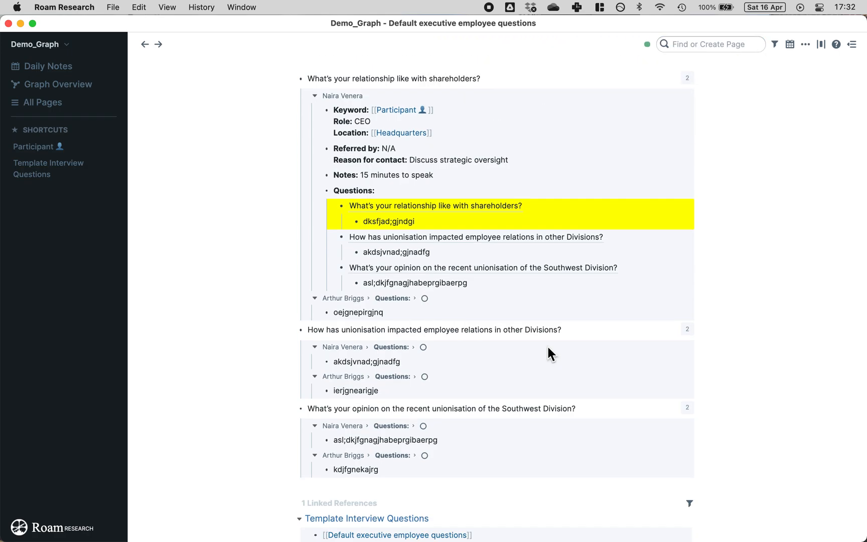
scroll(547, 352, down, 5)
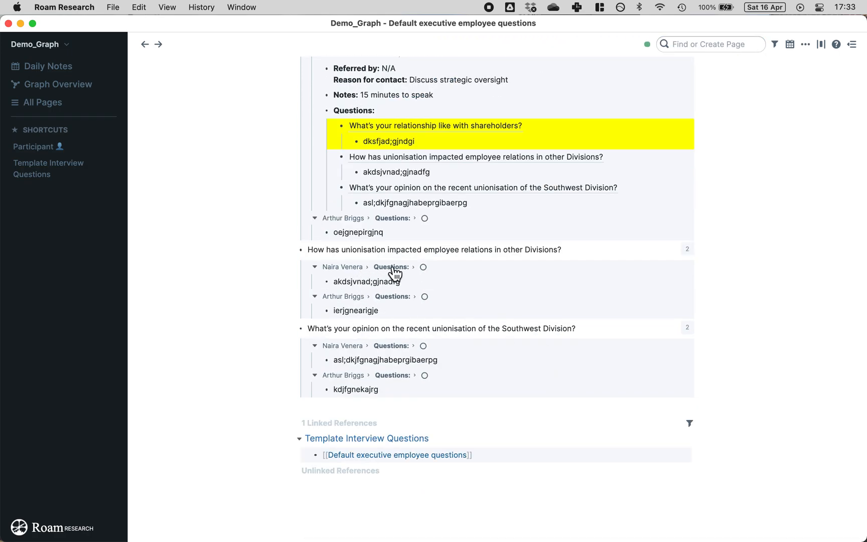
click(358, 267)
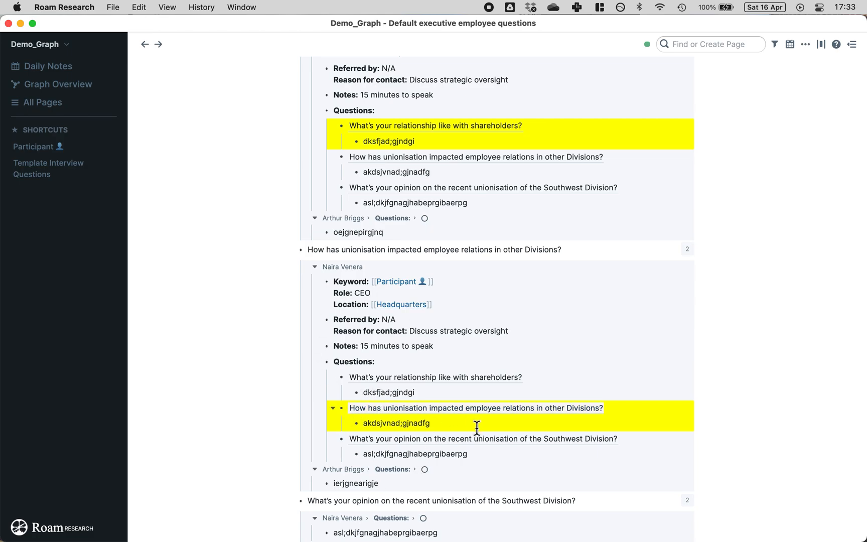
click(314, 268)
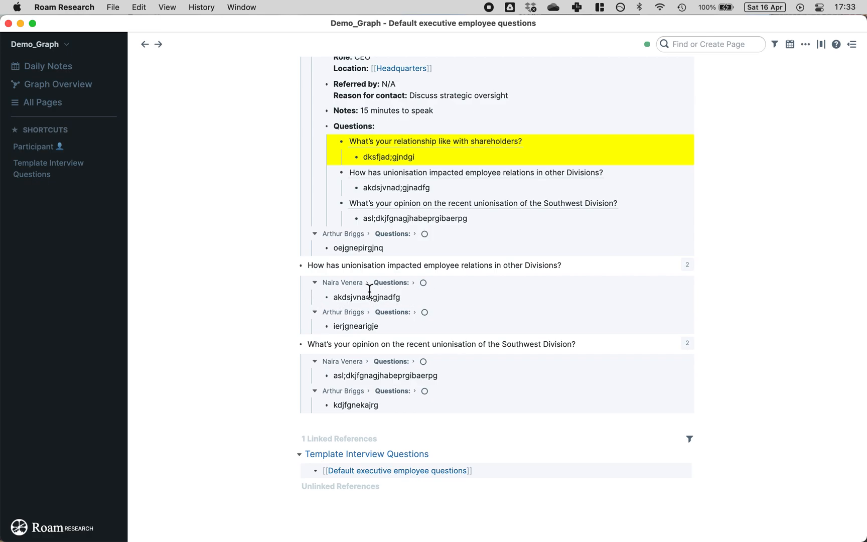
scroll(509, 418, down, 3)
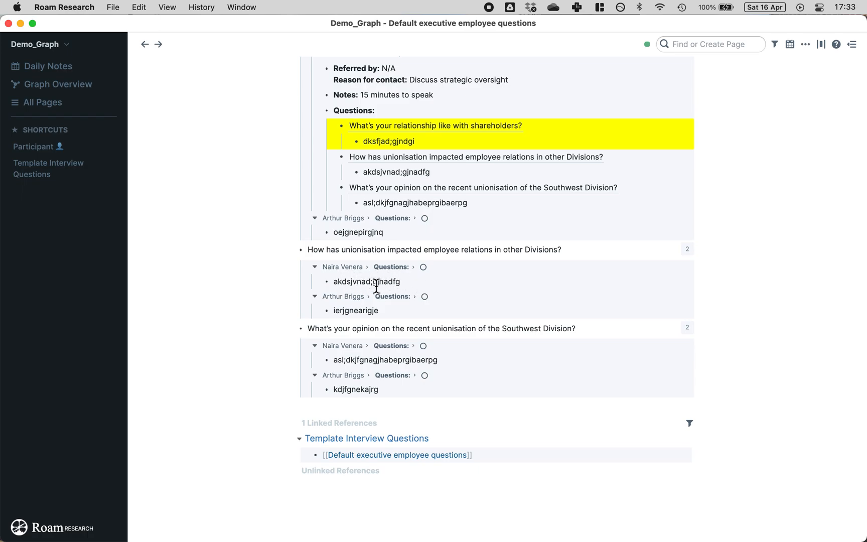
click(334, 267)
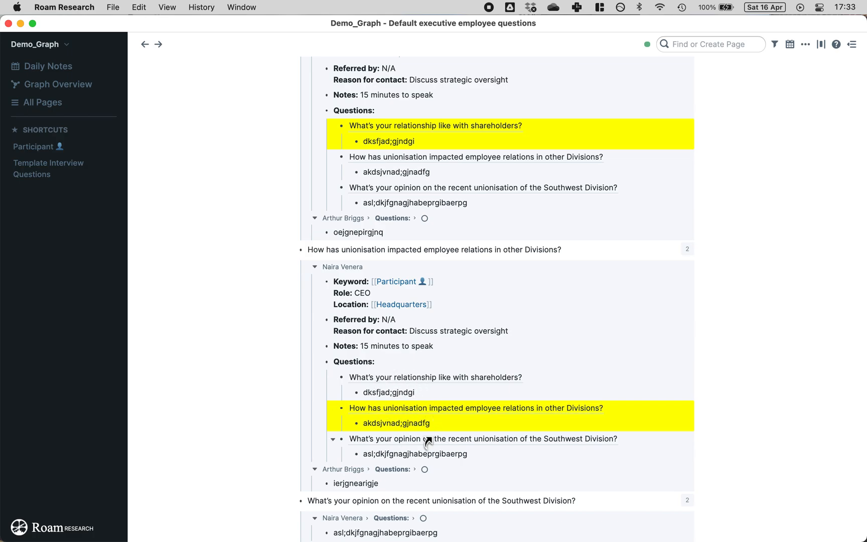
scroll(427, 441, up, 5)
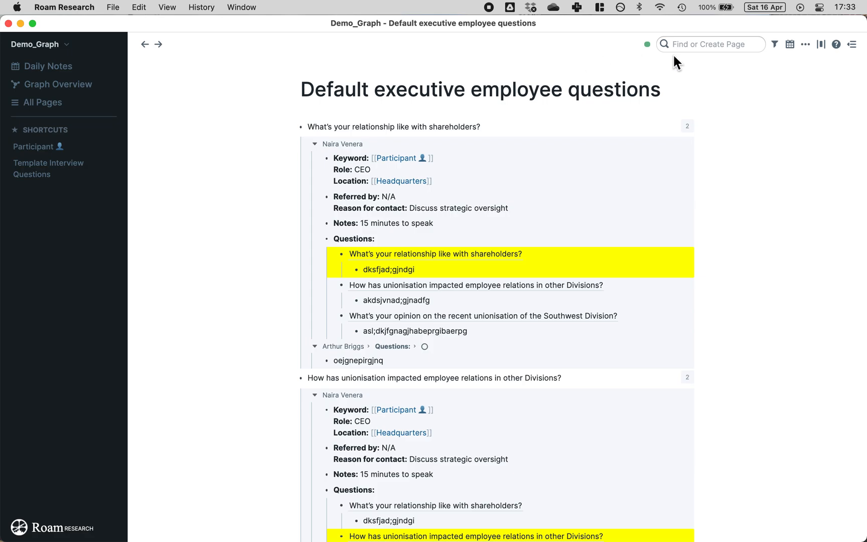
Step: Search for the CEO participant and open their page
click(694, 44)
text(nai)
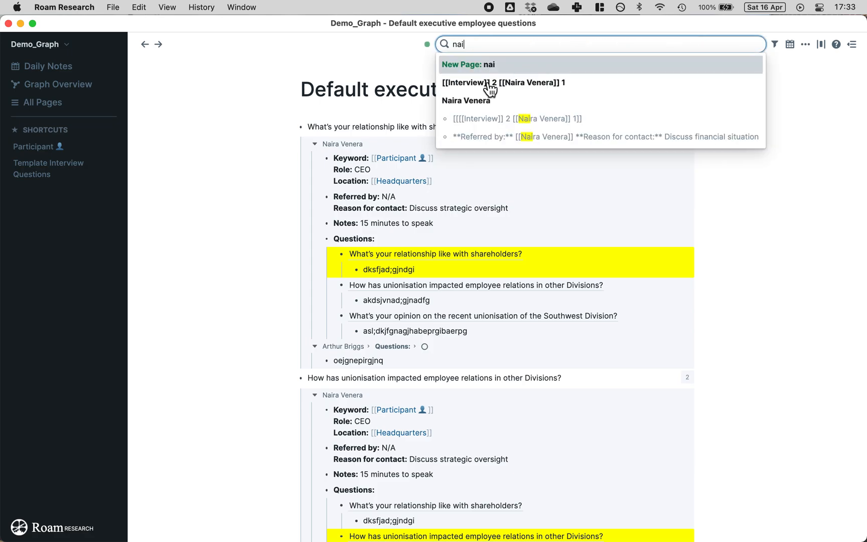
click(491, 101)
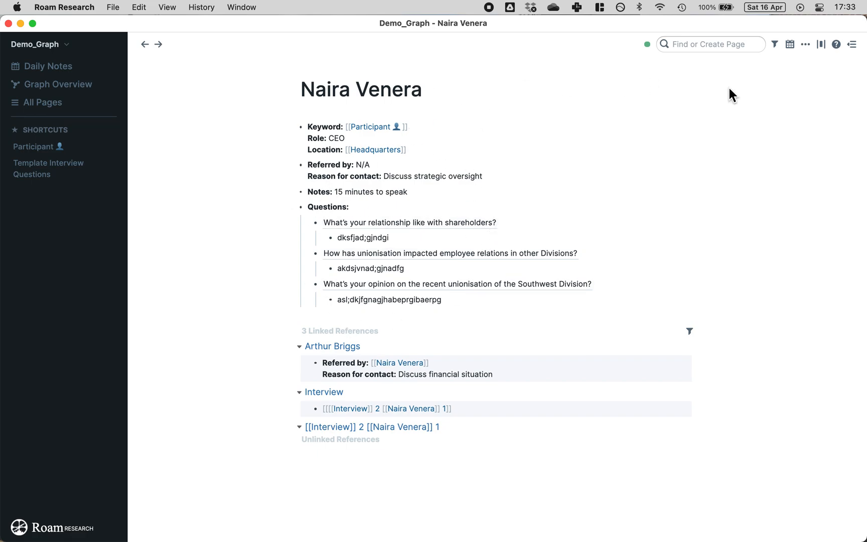
Step: Open the CEO's Interview 2 page in the sidebar and close the executive questions outline
click(740, 45)
text(inter)
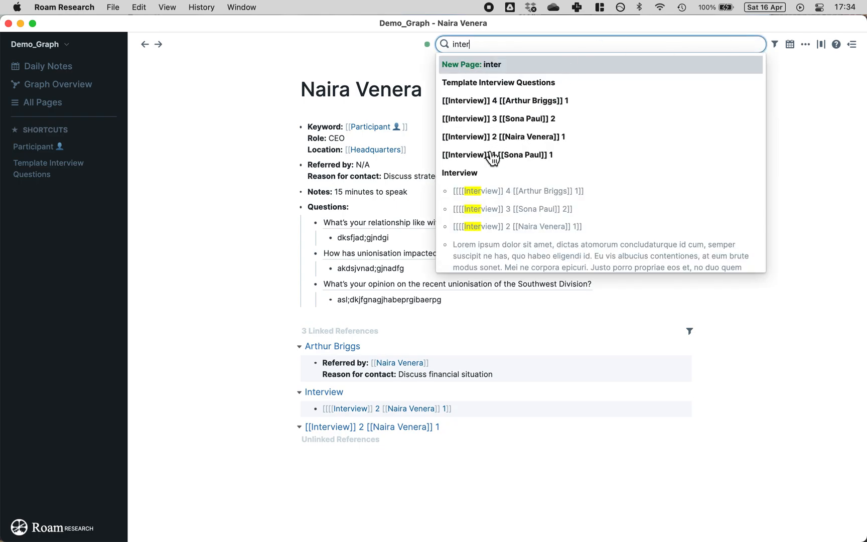
key(BackSpace)
key(BackSpace)
key(BackSpace)
key(BackSpace)
key(BackSpace)
text(nair)
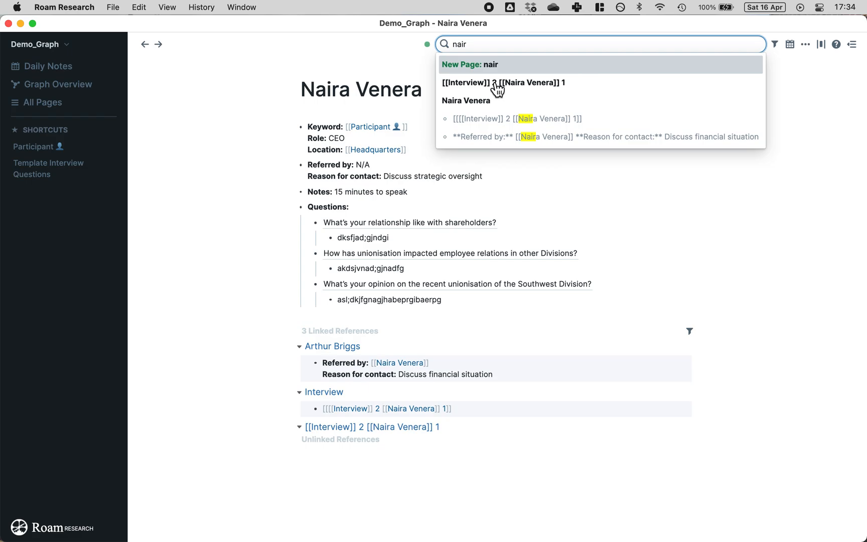
shift+click(497, 83)
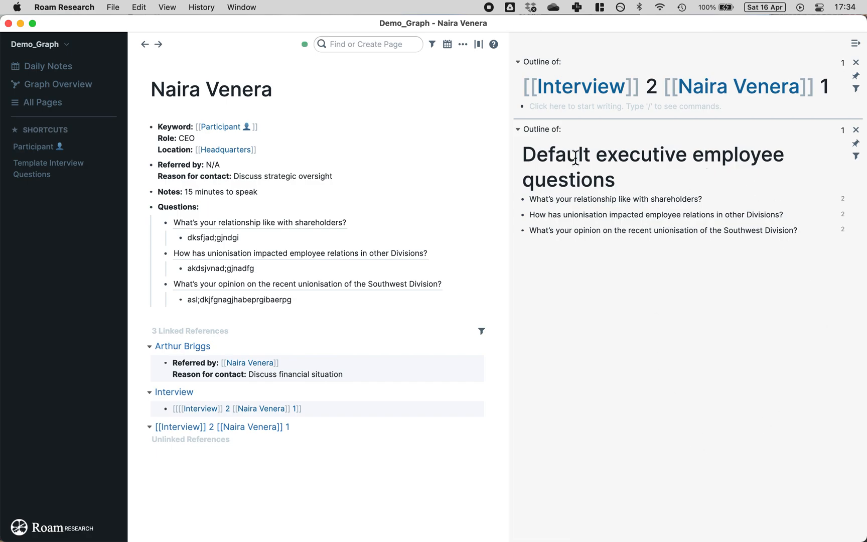
click(856, 131)
Step: Cut the three answered questions from the CEO's page and paste them into Interview 2
click(313, 301)
drag(314, 301, 165, 246)
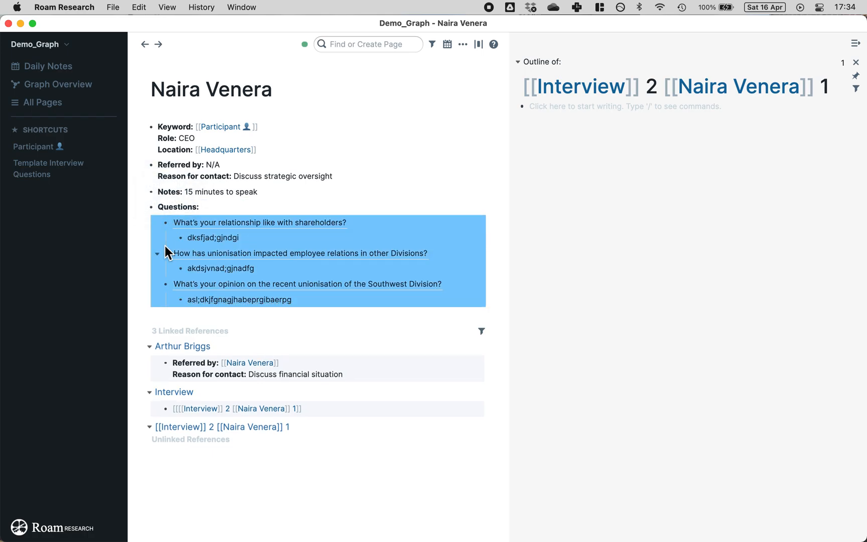
key(super+x)
click(560, 109)
key(super+v)
click(436, 122)
right_click(562, 109)
click(461, 159)
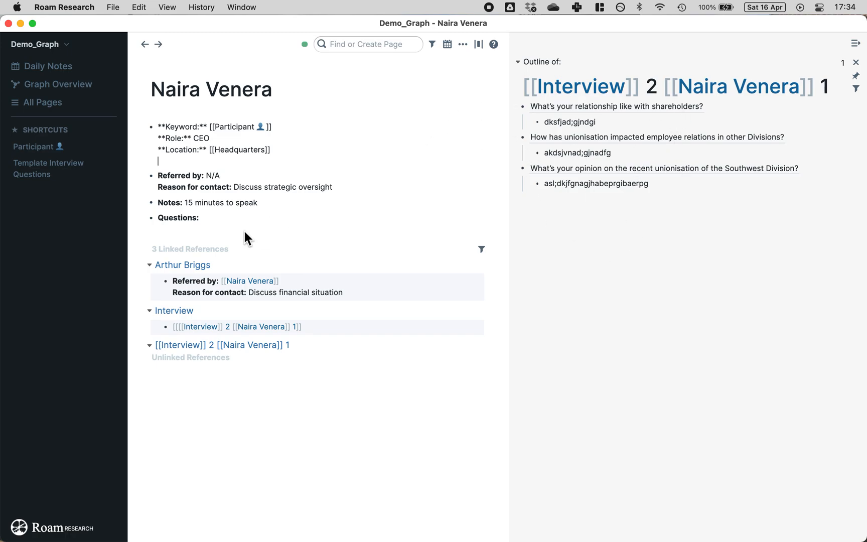
Step: Add placeholder questions 'faogne?' and 'adlkfgn?' under Questions, then search 'art'
click(261, 221)
key(Return)
key(Tab)
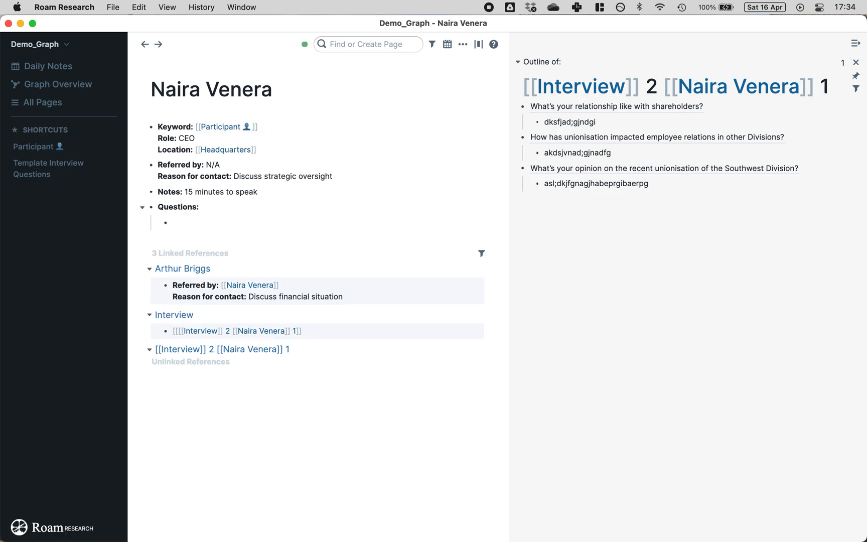
key(Return)
text(adlkfgn?)
click(389, 125)
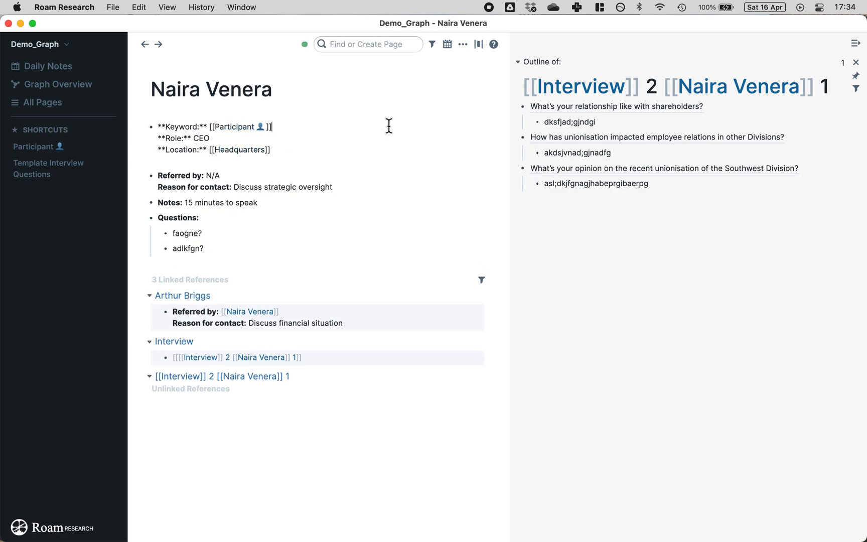
click(466, 216)
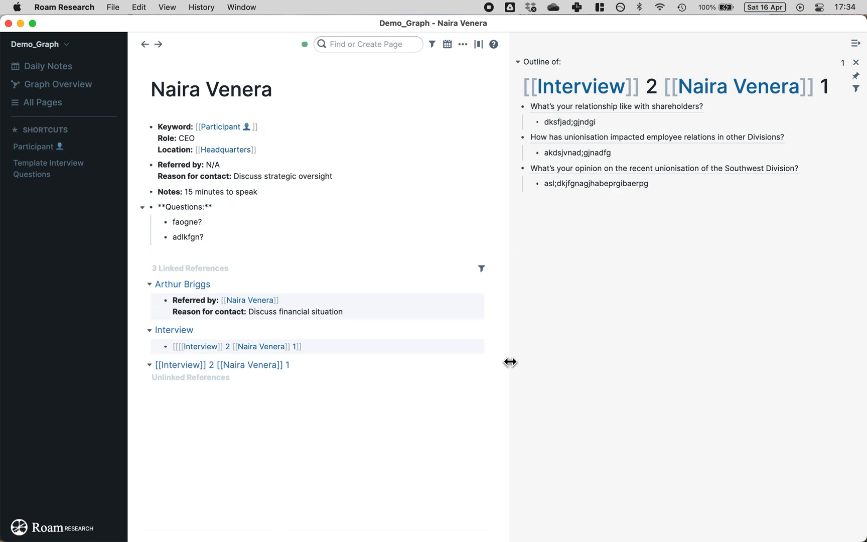
click(392, 45)
text(ar)
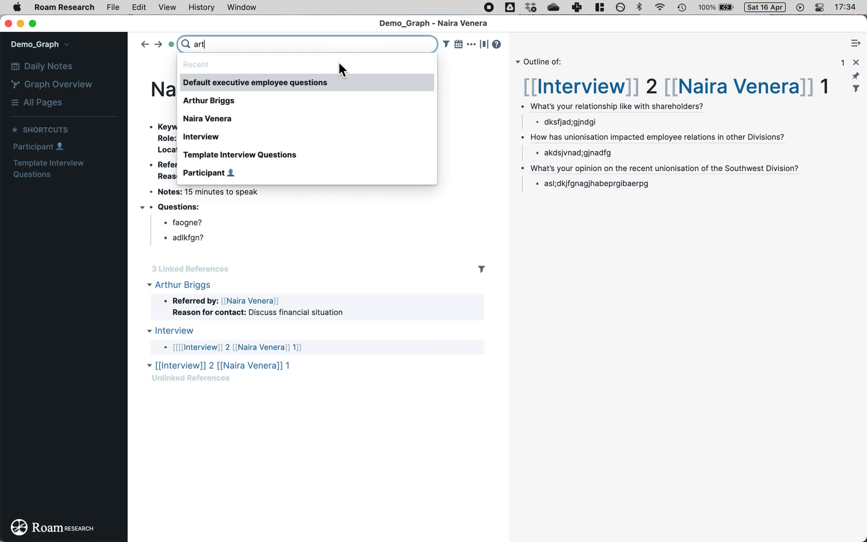
text(t)
Step: Open the CFO participant's page with their Interview 4 page alongside in the sidebar
click(235, 84)
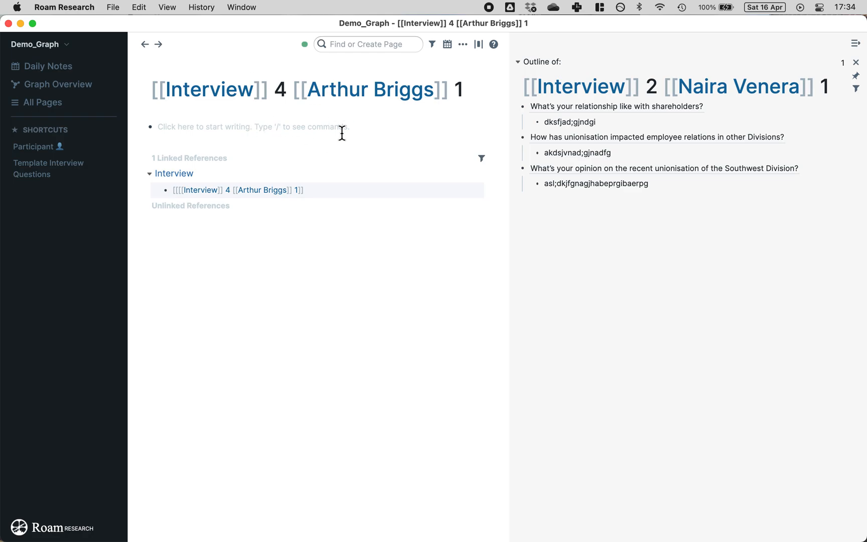
click(381, 96)
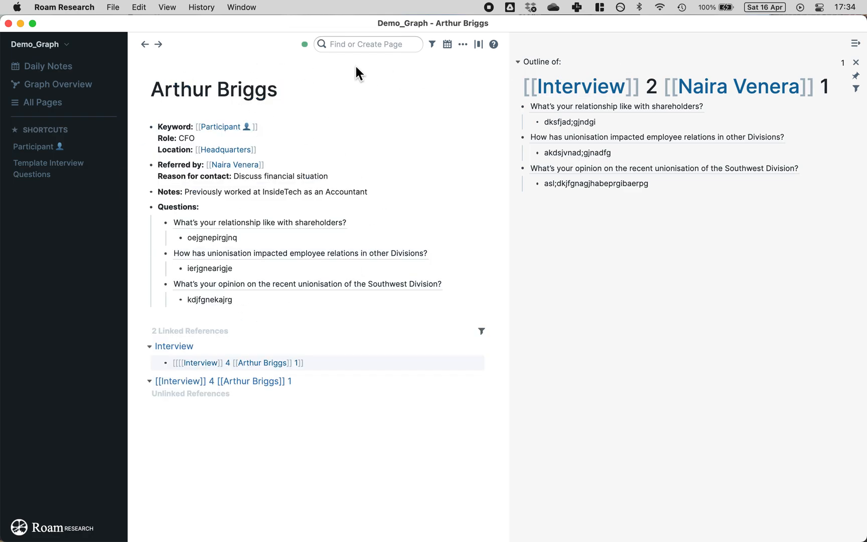
click(368, 43)
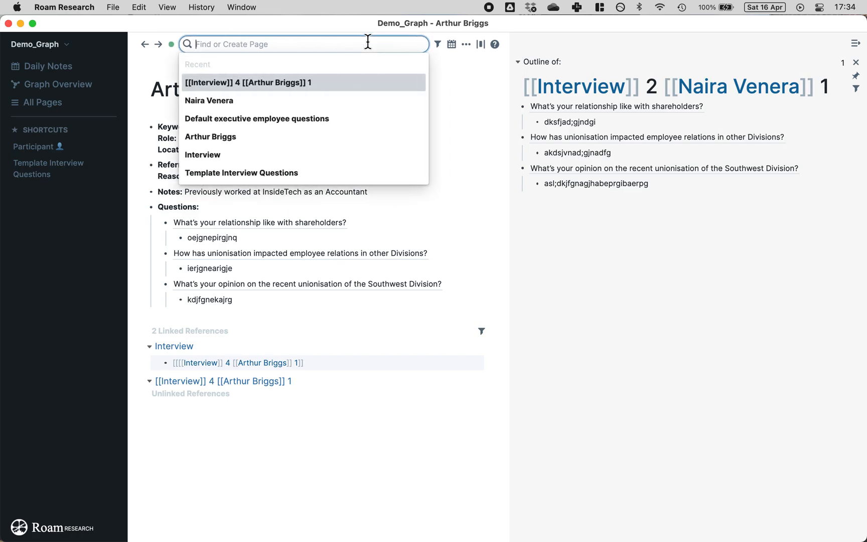
shift+click(239, 85)
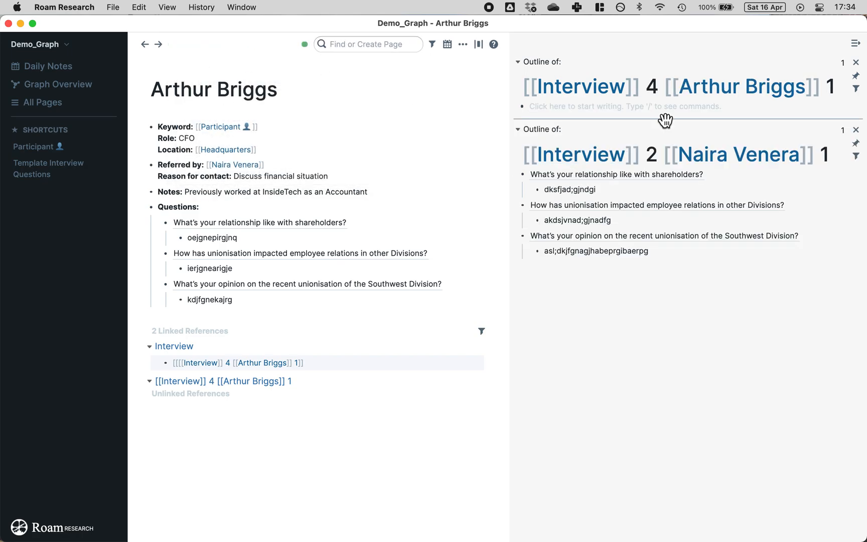
click(575, 100)
Step: Cut the three questions with answers into Interview 4, then return them under Questions
drag(266, 306, 173, 229)
key(super+x)
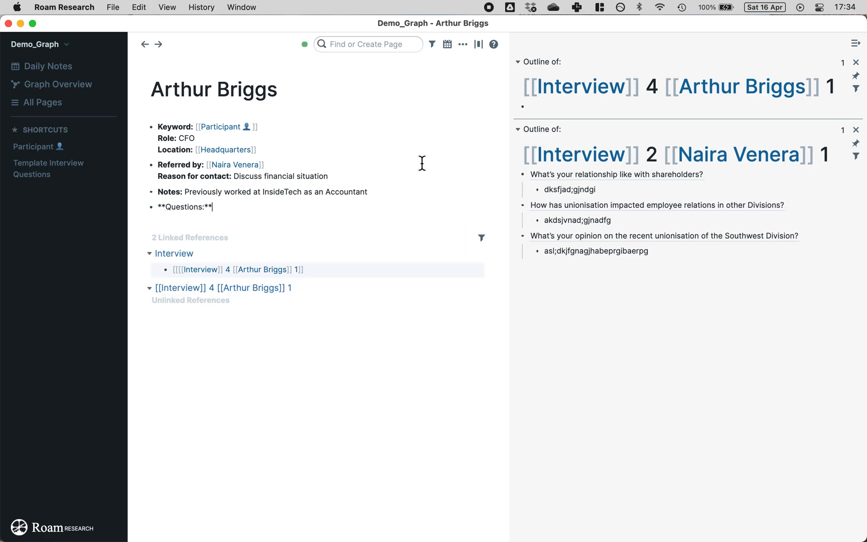
click(643, 109)
key(super+v)
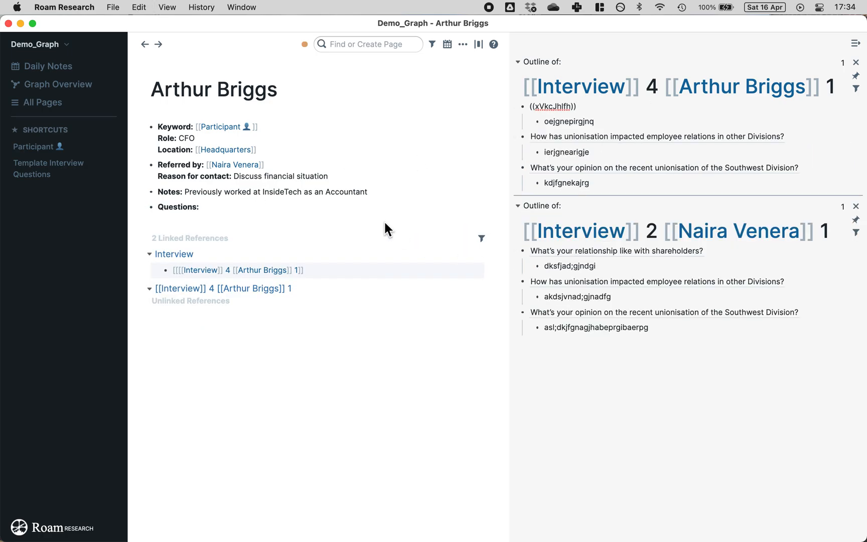
click(431, 159)
click(225, 205)
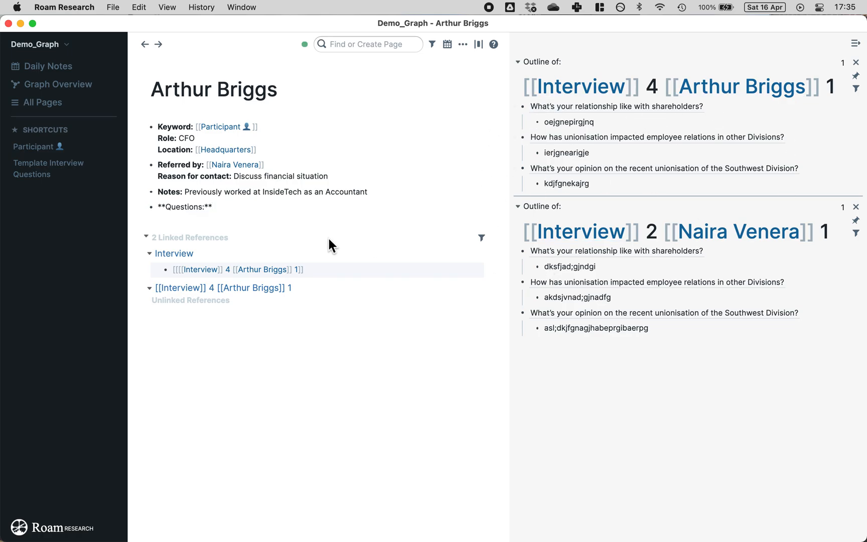
drag(321, 217, 321, 217)
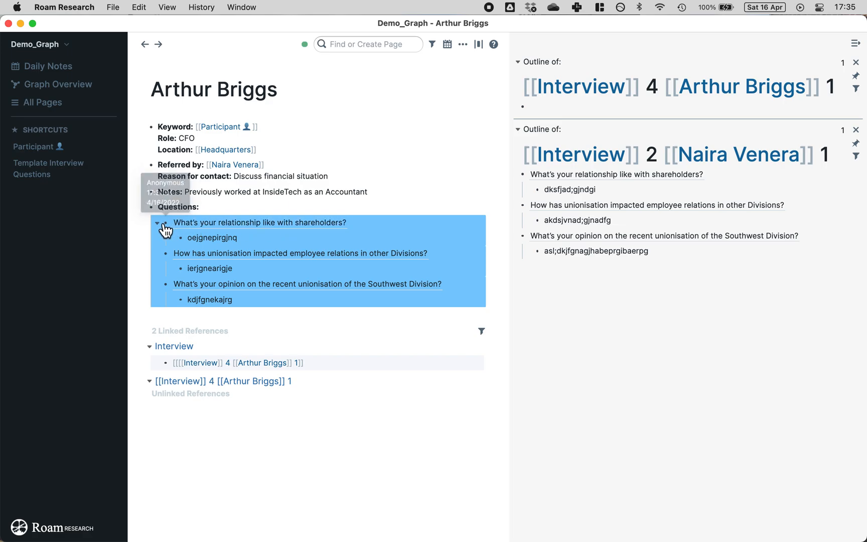
Step: Paste block references of the questions into Interview 4, then undo the paste
right_click(163, 223)
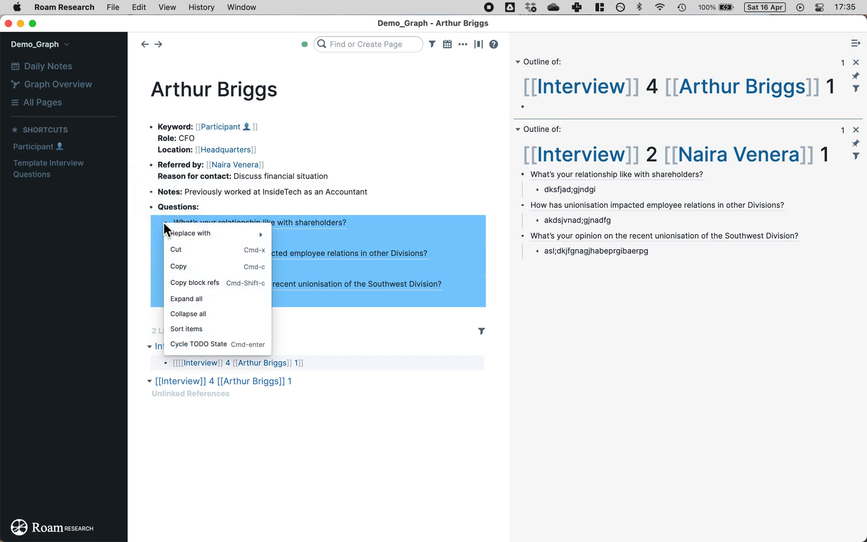
click(196, 283)
click(566, 107)
key(super+v)
click(446, 101)
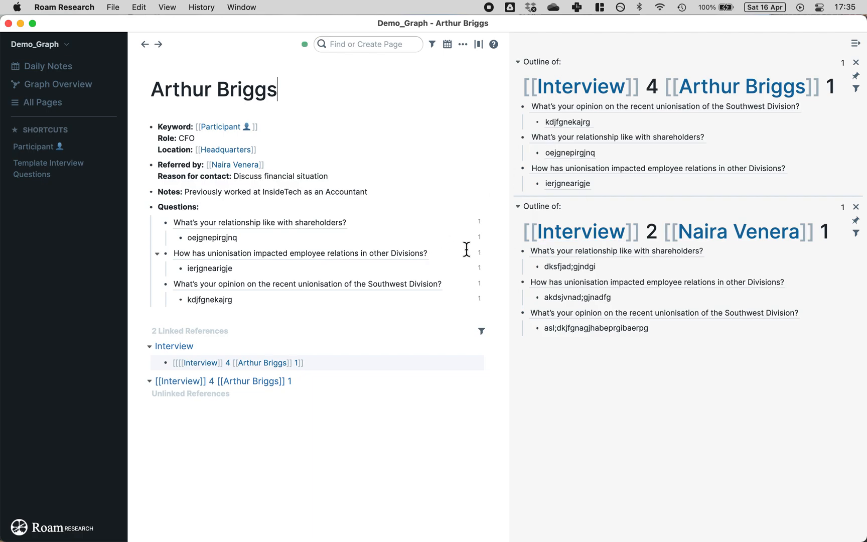
click(237, 206)
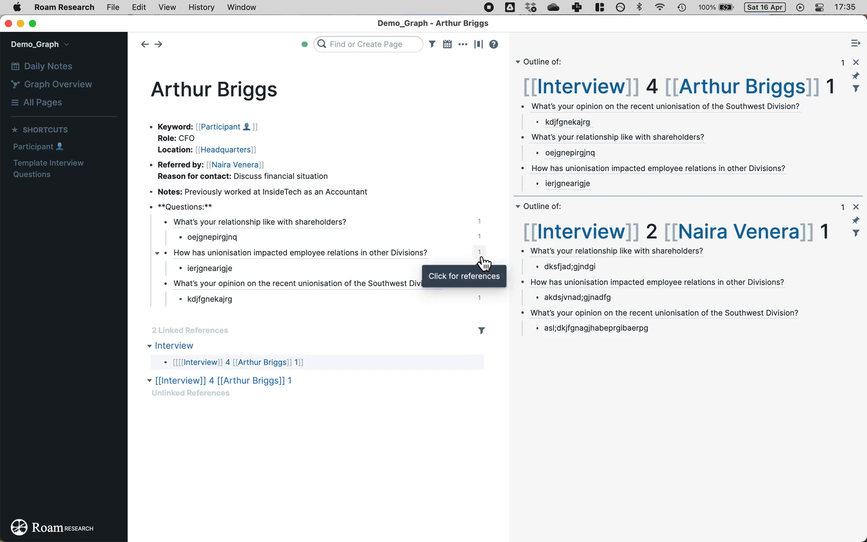
key(super+z)
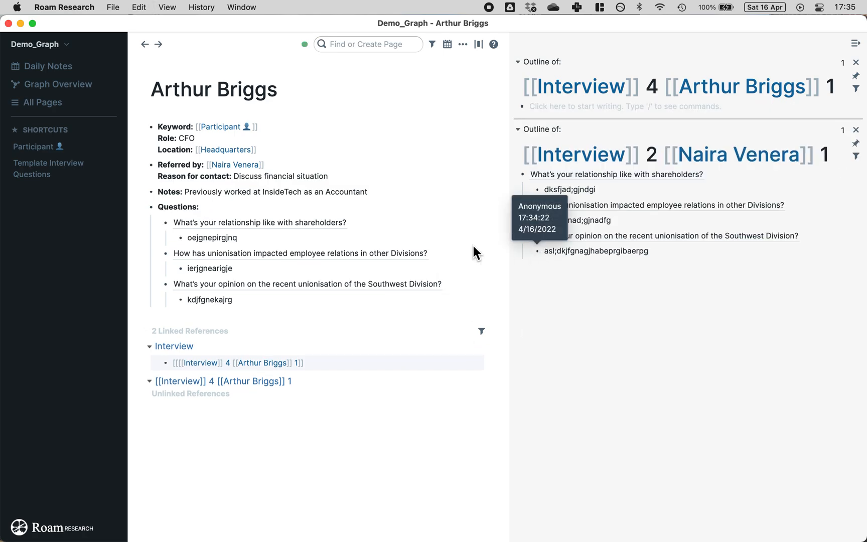
Step: Move the three answered questions from the participant page into Interview 4
drag(319, 303, 182, 221)
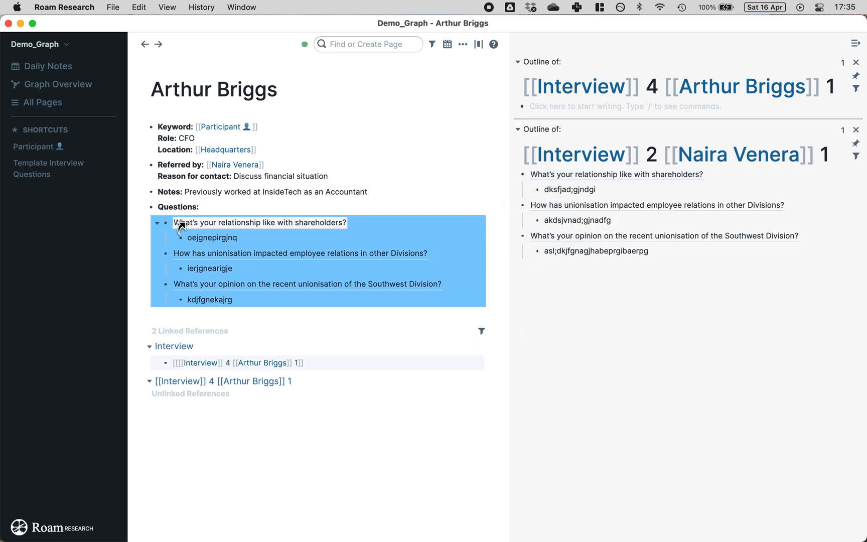
key(super+x)
click(650, 107)
key(super+v)
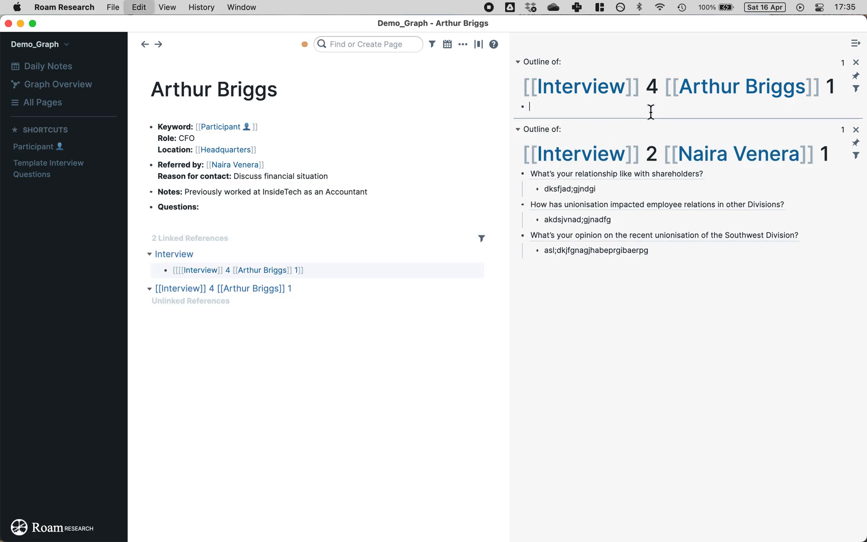
click(438, 81)
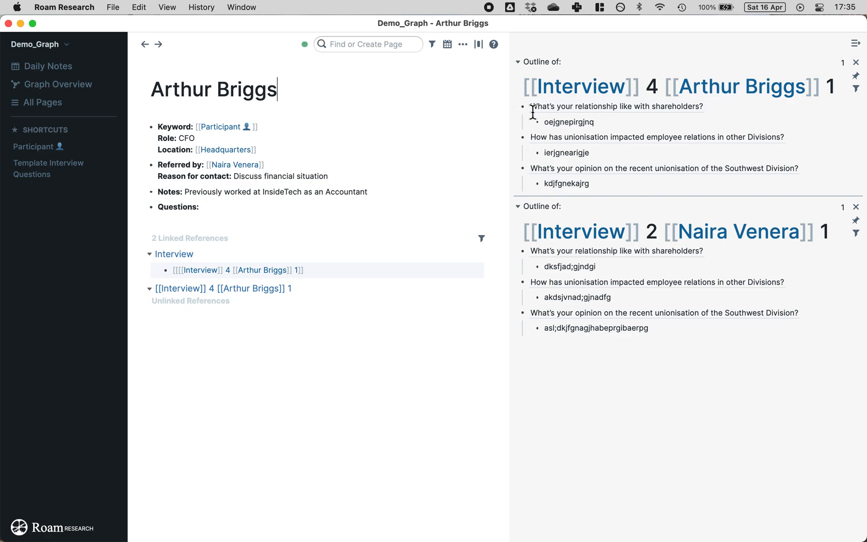
Step: Add an empty block above the first question and type ';;' for a template
right_click(567, 108)
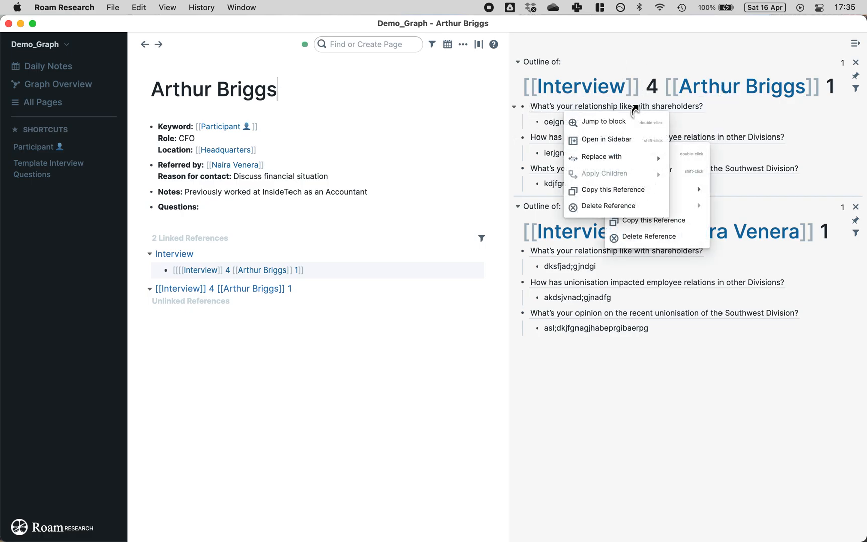
click(726, 110)
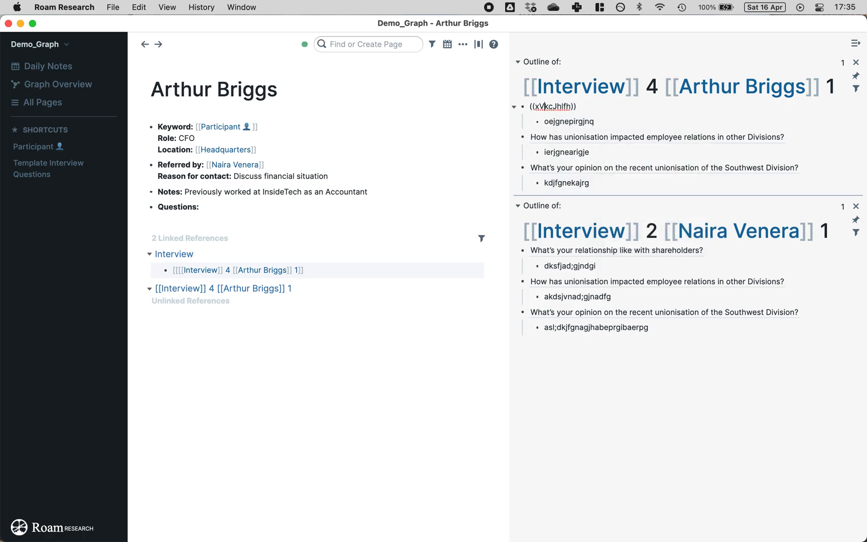
key(shift+Return)
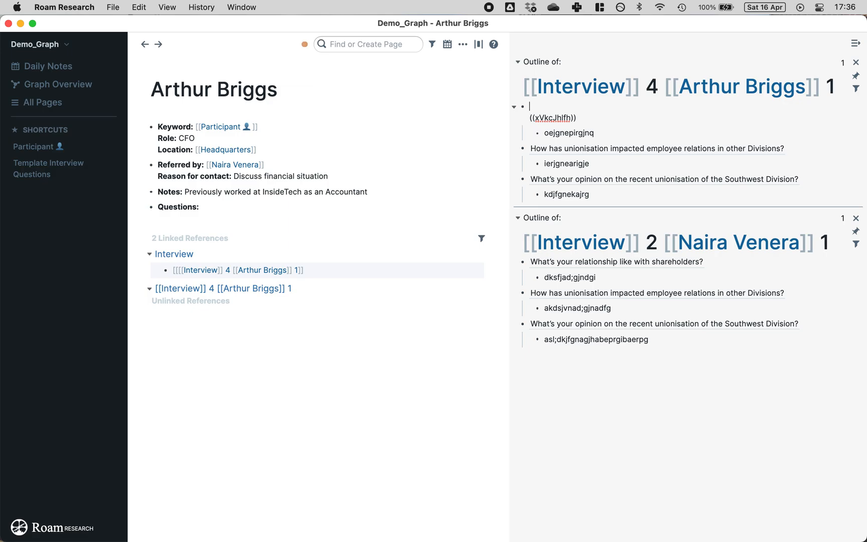
key(Return)
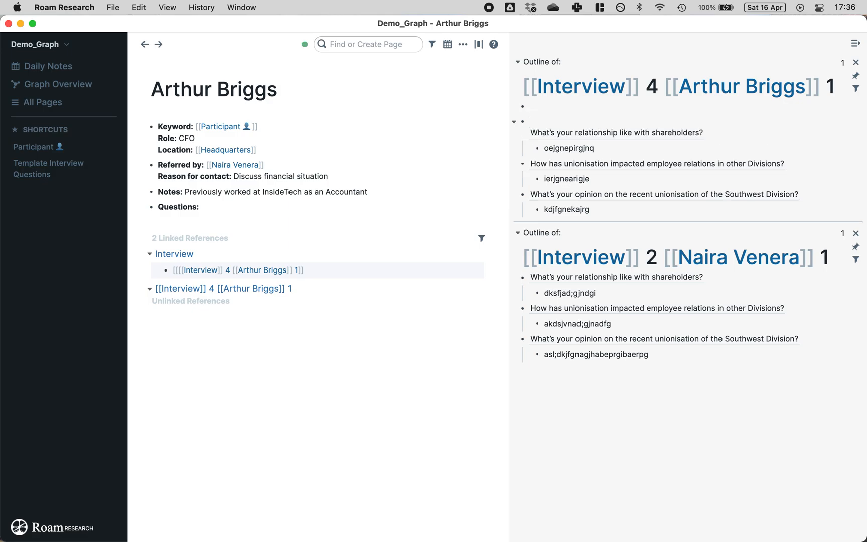
text(;;)
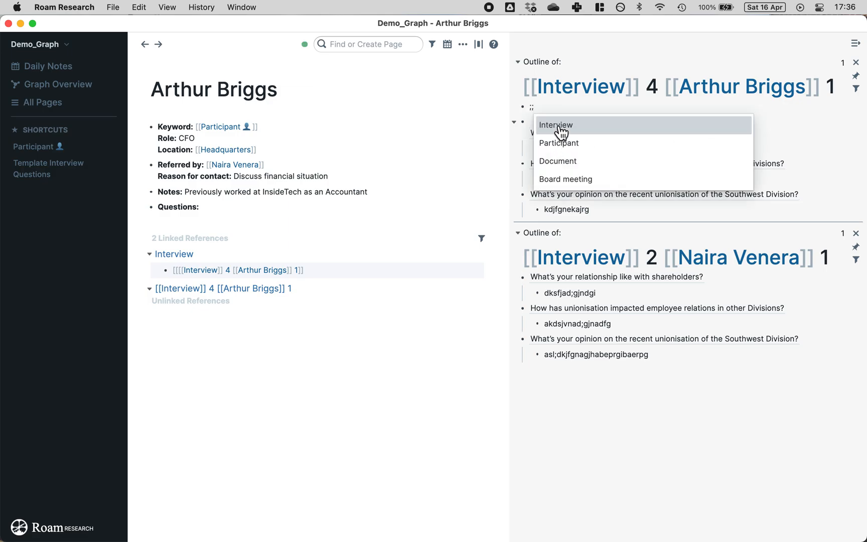
Step: Insert the Interview template with today's date in the Date field
click(556, 128)
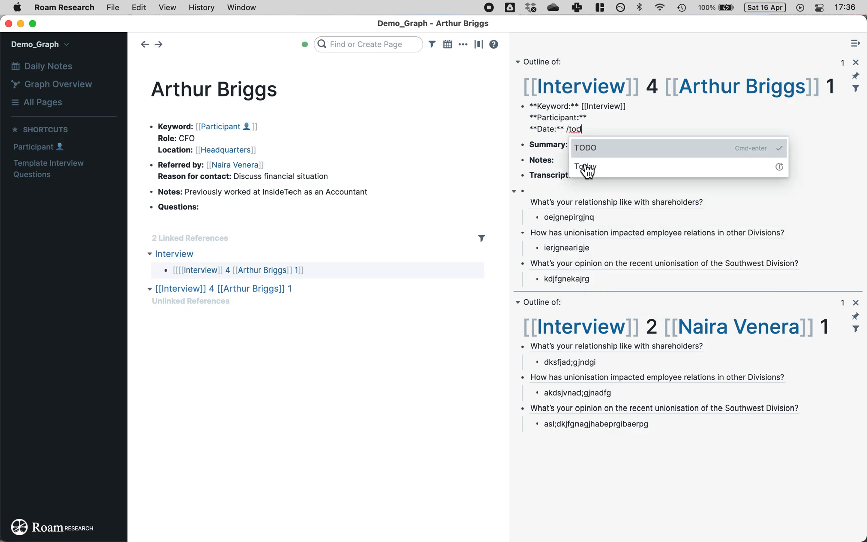
click(583, 167)
click(607, 145)
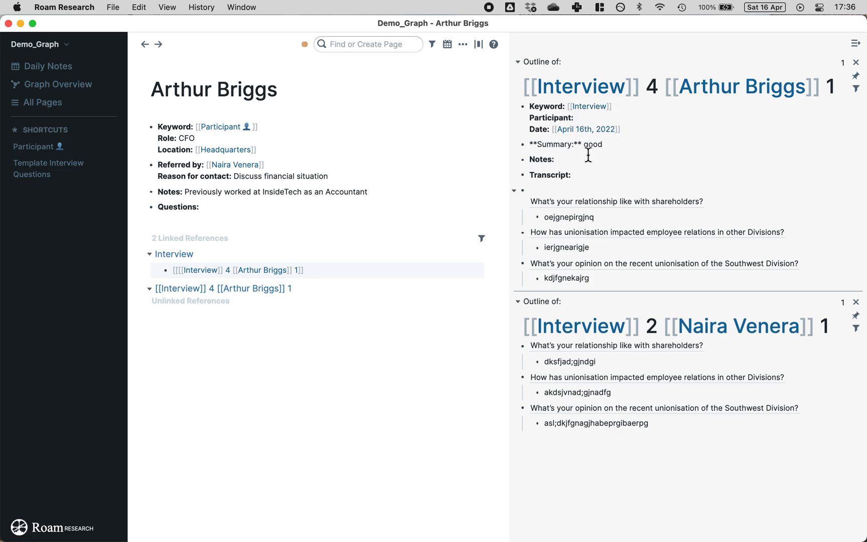
click(588, 155)
Step: Move the question blocks from below Transcript into a new block under Notes
drag(553, 192, 584, 264)
key(super+x)
click(593, 163)
key(Return)
key(super+v)
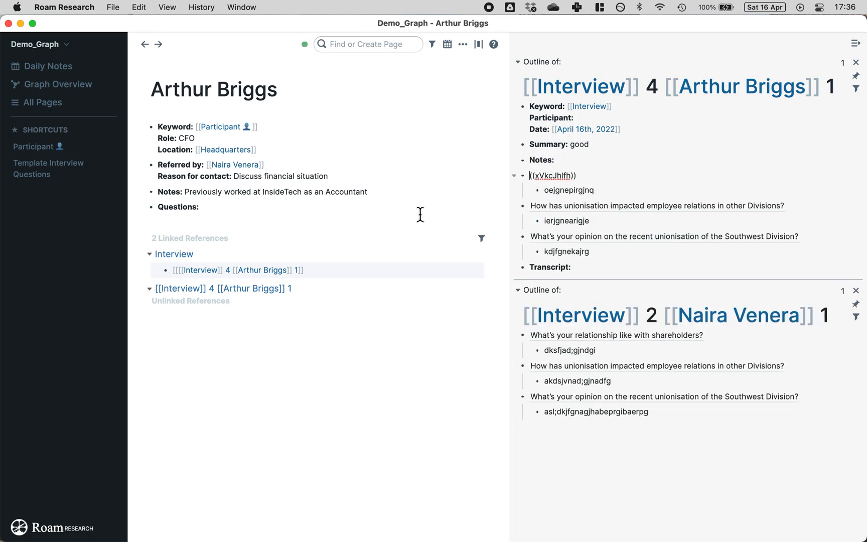
click(427, 207)
Step: Add a nested to-do block under Transcript
click(622, 267)
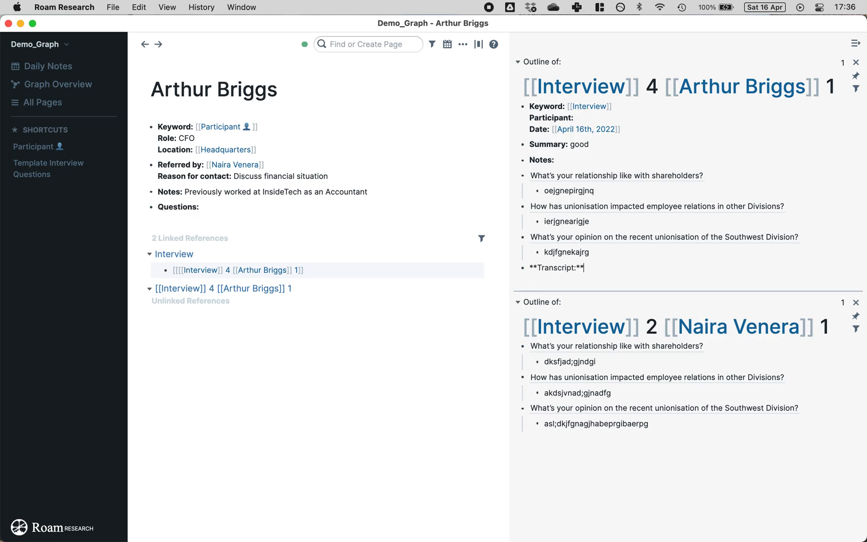
key(Return)
key(Tab)
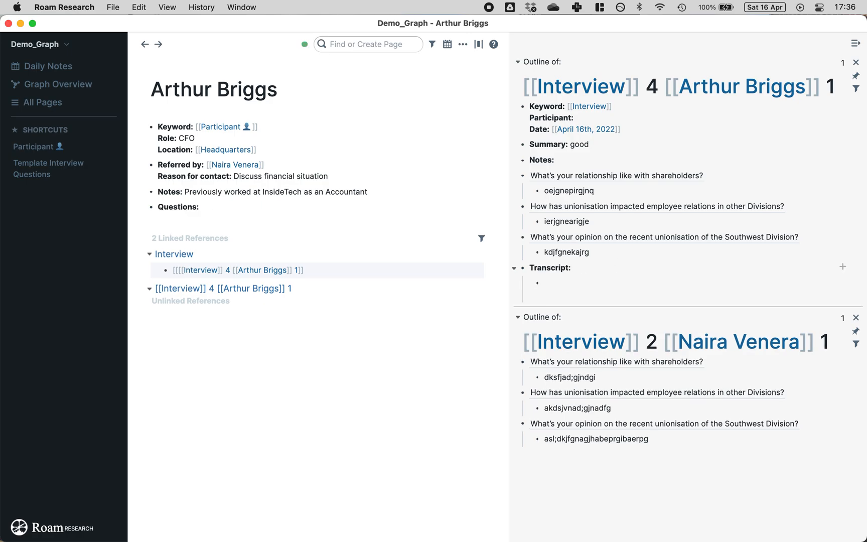
key(super+Return)
right_click(600, 237)
click(468, 167)
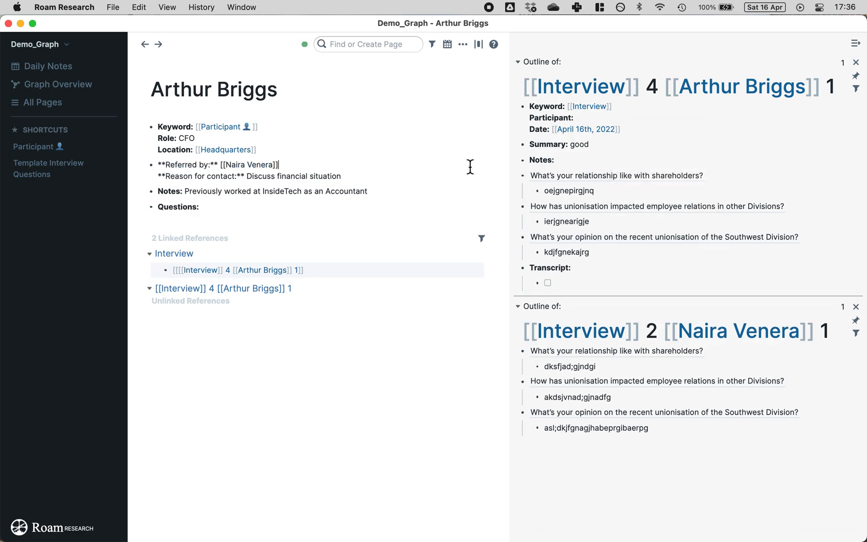
Step: Link the CFO participant's page in the interview's Participant field
click(612, 117)
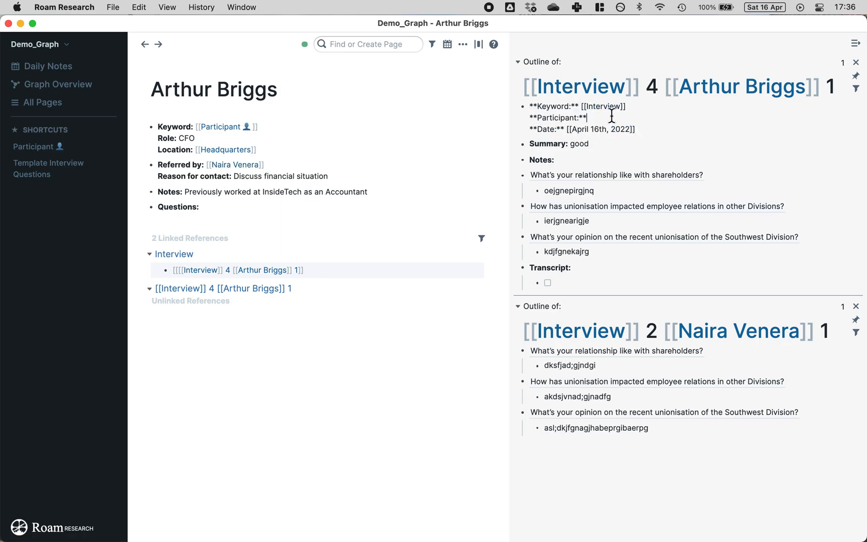
text([[ar)
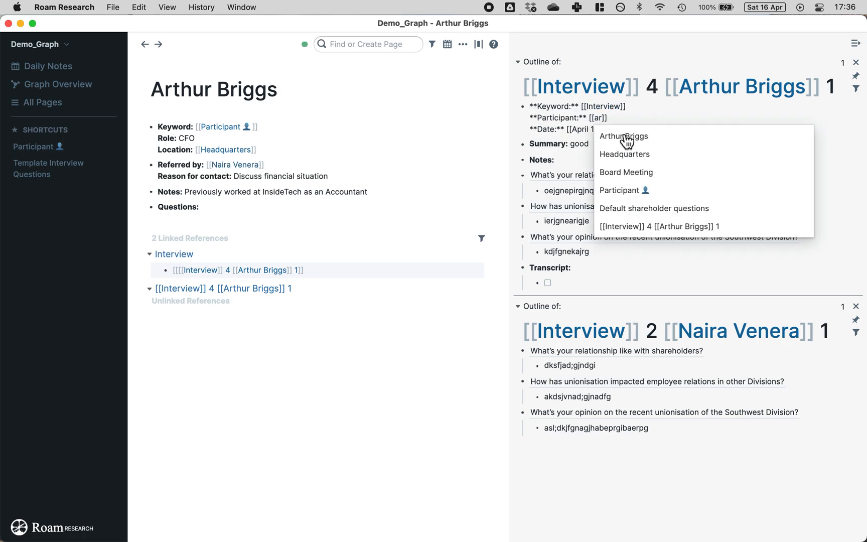
click(626, 137)
click(407, 454)
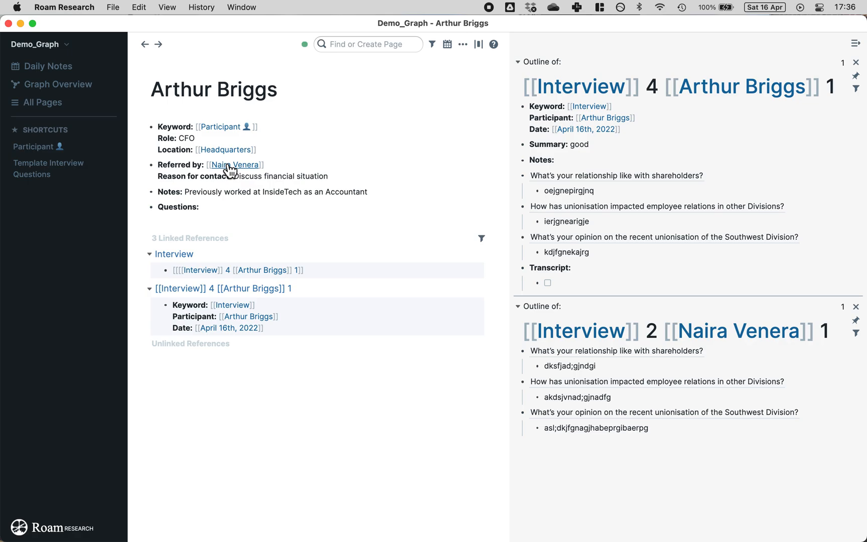
Step: Go from Participant to Southwest Division and search for a 'Location' page
click(230, 127)
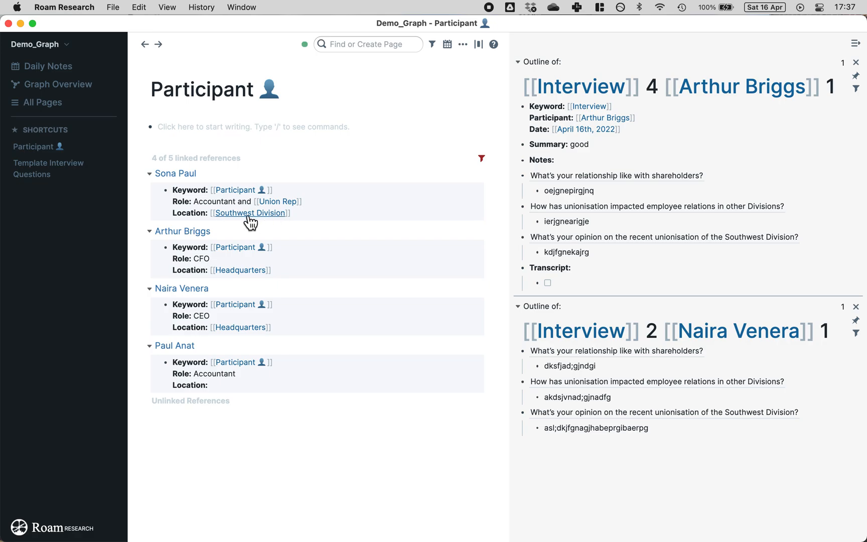
click(275, 214)
click(393, 44)
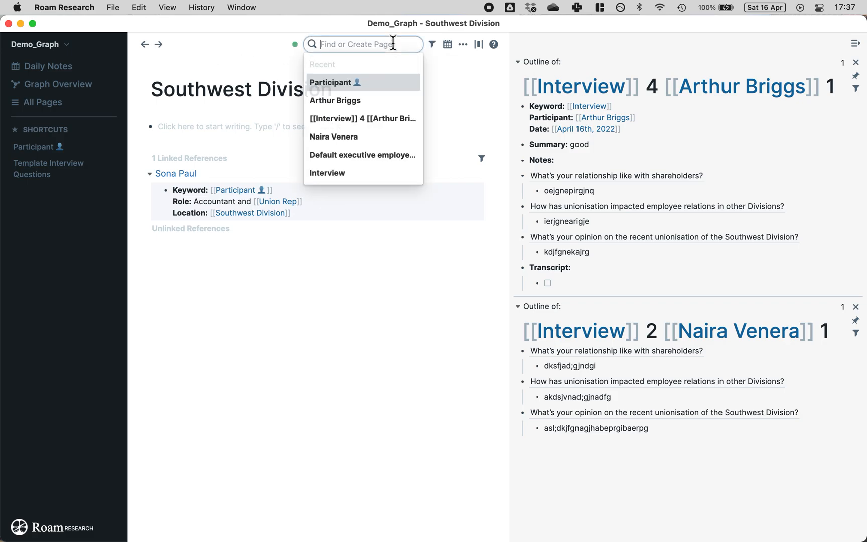
text(Location)
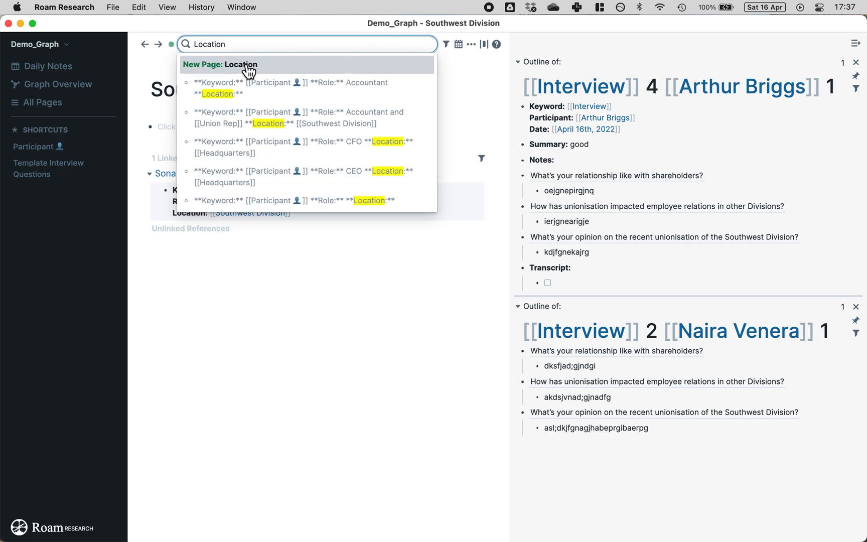
Step: Create the Location page and pin it to the shortcuts
click(248, 70)
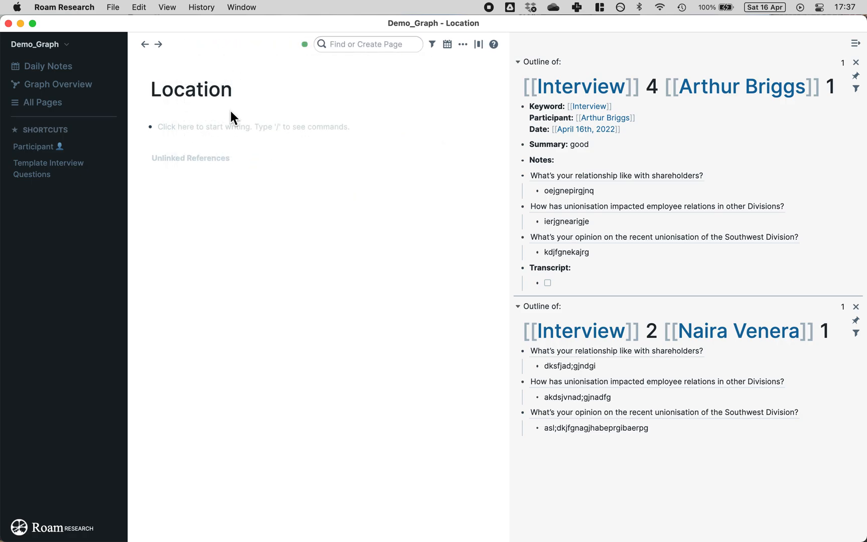
click(462, 45)
click(454, 67)
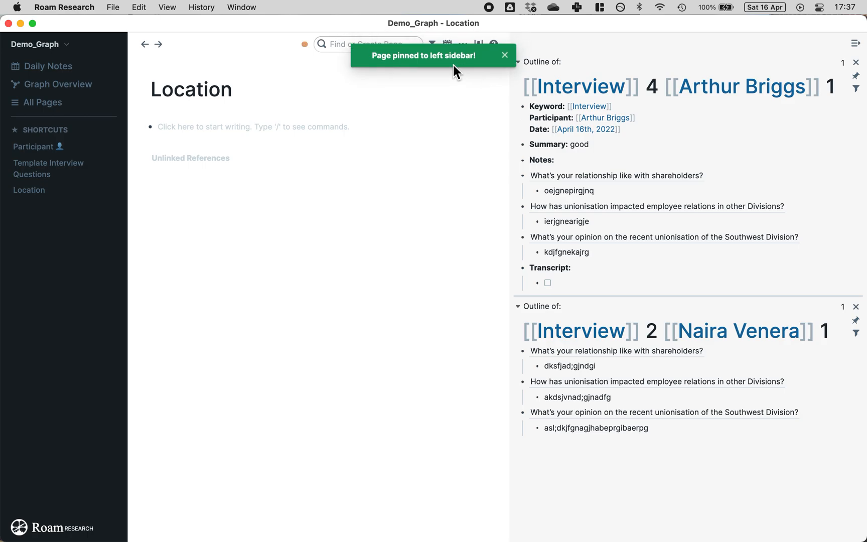
Step: Review Location's unlinked references, then go to the Headquarters page
click(149, 159)
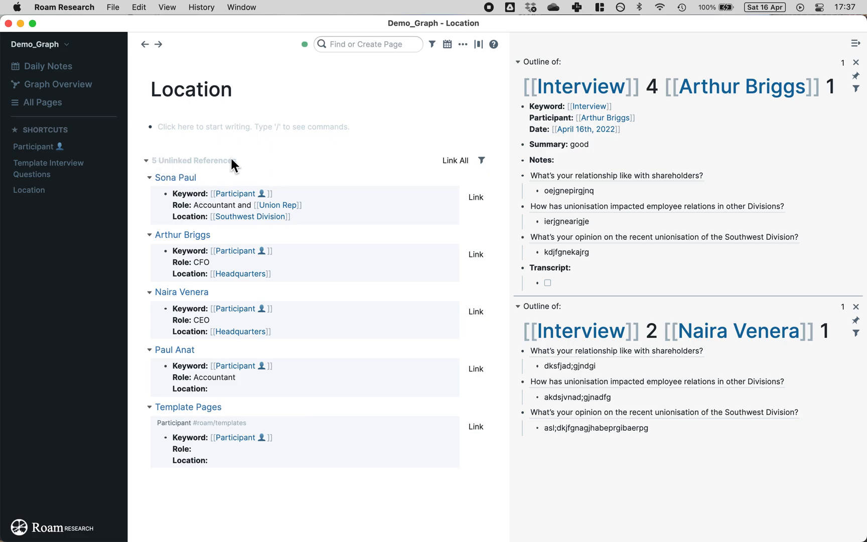
click(147, 163)
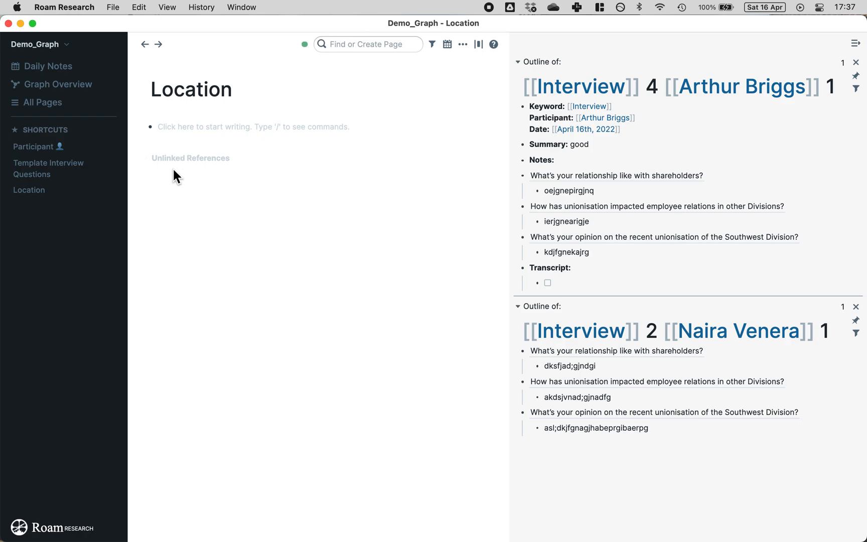
click(149, 163)
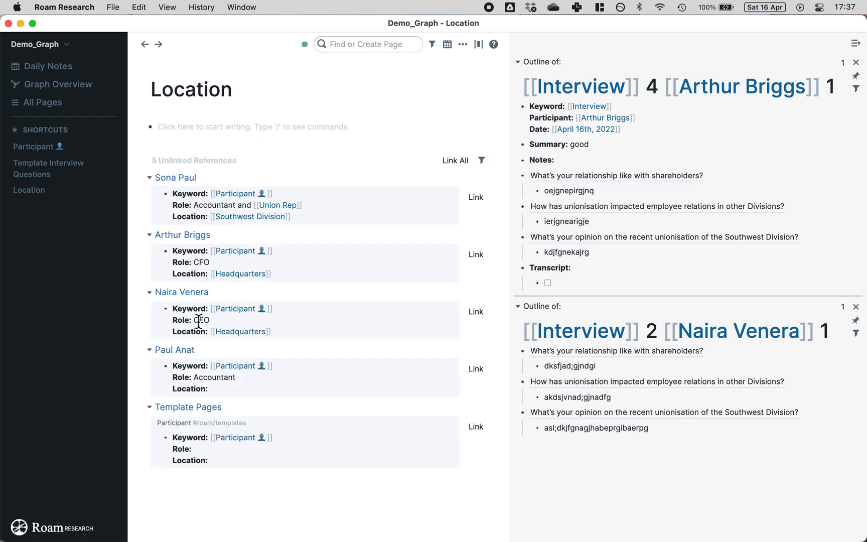
click(241, 275)
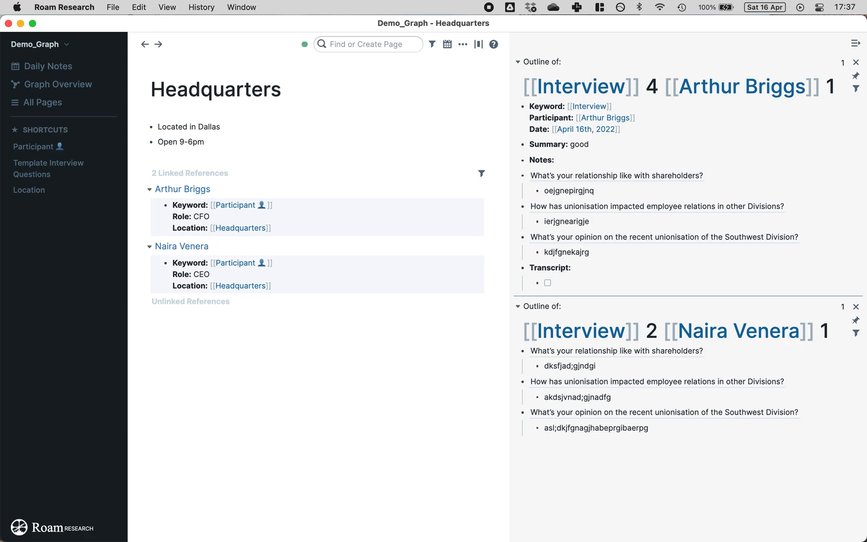
Step: Add a [[Location]] bullet above 'Located in Dallas' on Headquarters
click(159, 125)
key(Return)
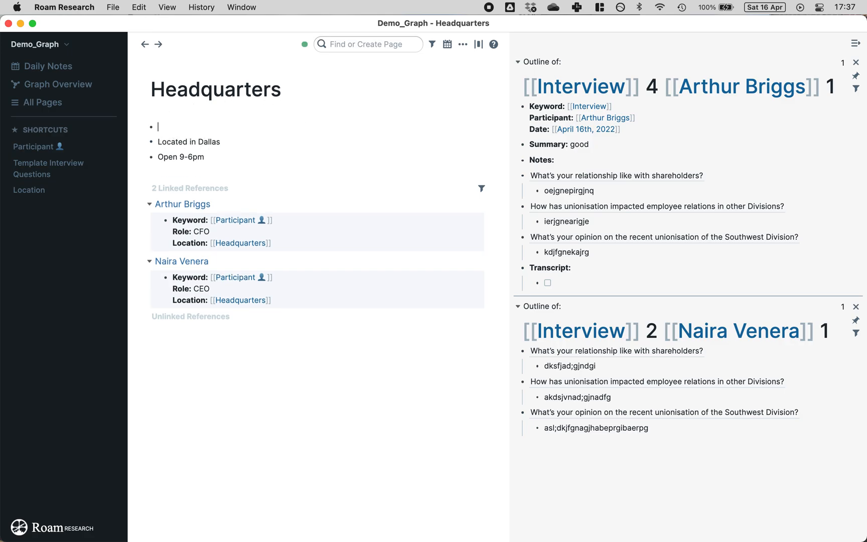
text([[llo)
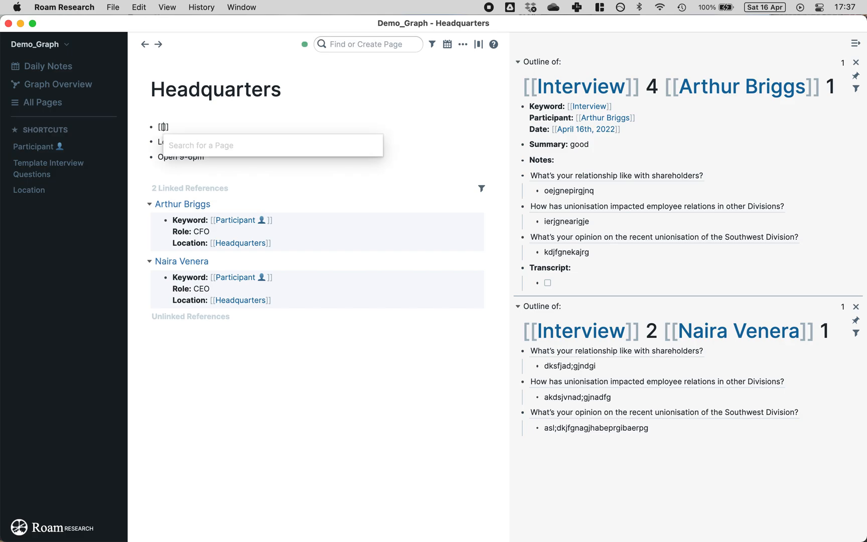
key(BackSpace)
key(BackSpace)
key(BackSpace)
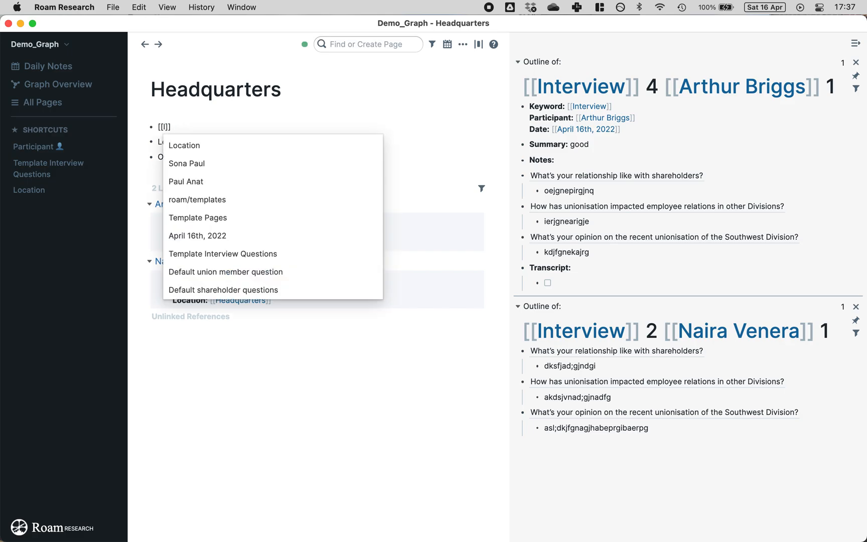
click(178, 146)
click(252, 403)
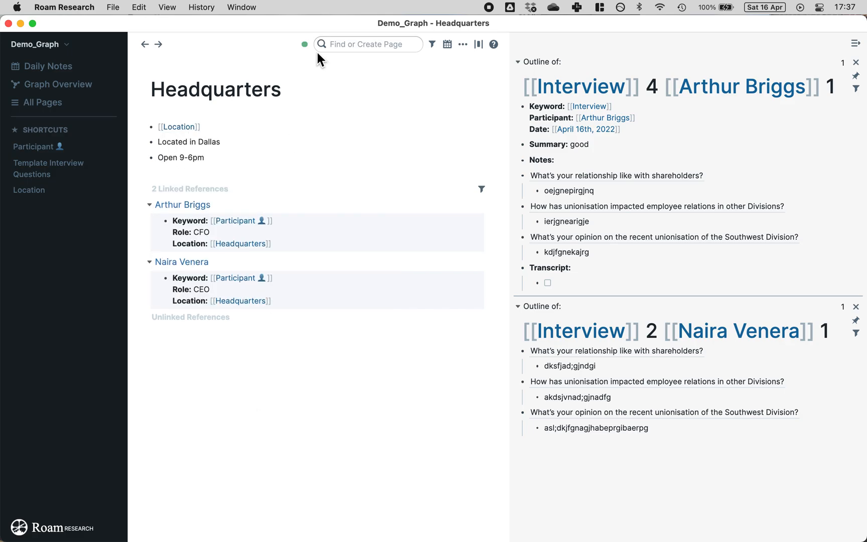
Step: Add a [[Location]] bullet to Southwest Division and check Location's references
click(367, 45)
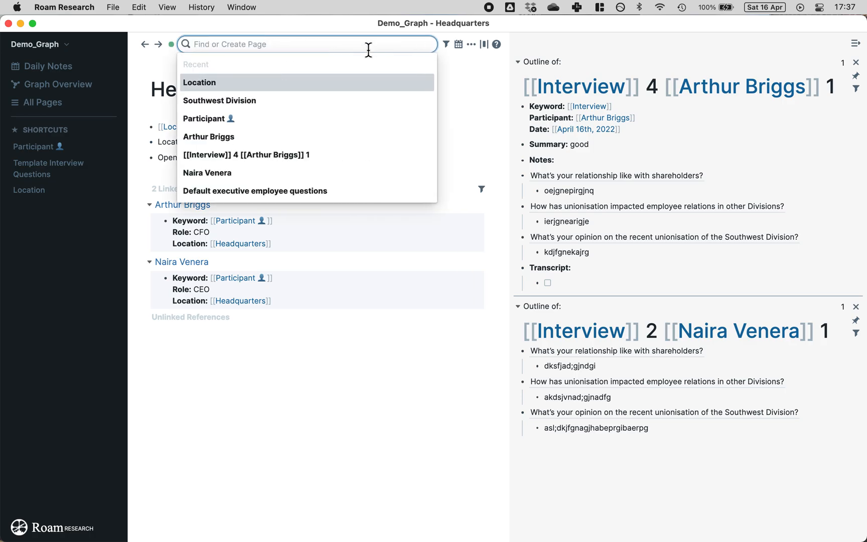
click(245, 103)
click(224, 125)
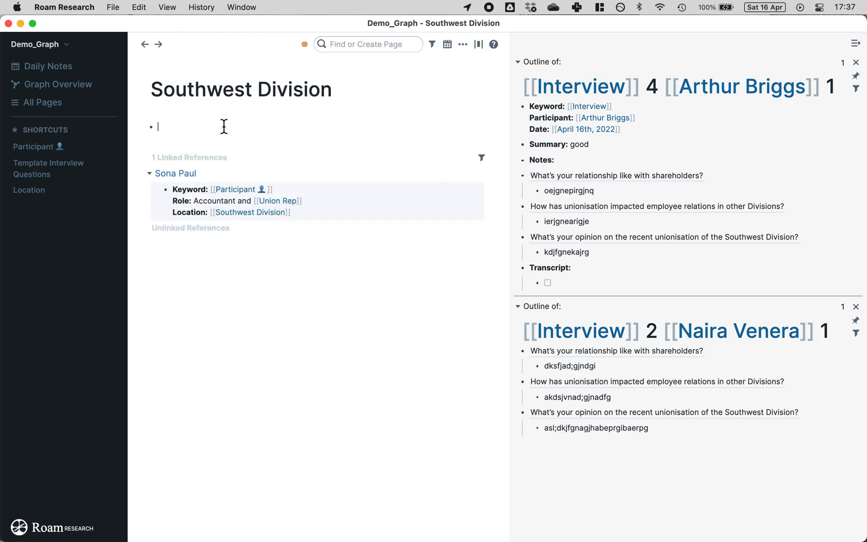
text([[loc)
click(188, 145)
click(261, 373)
click(195, 129)
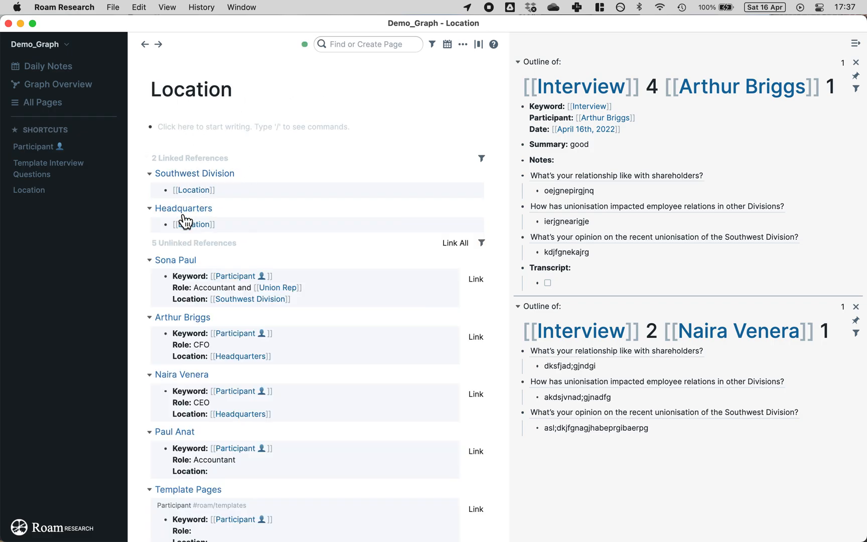
click(148, 243)
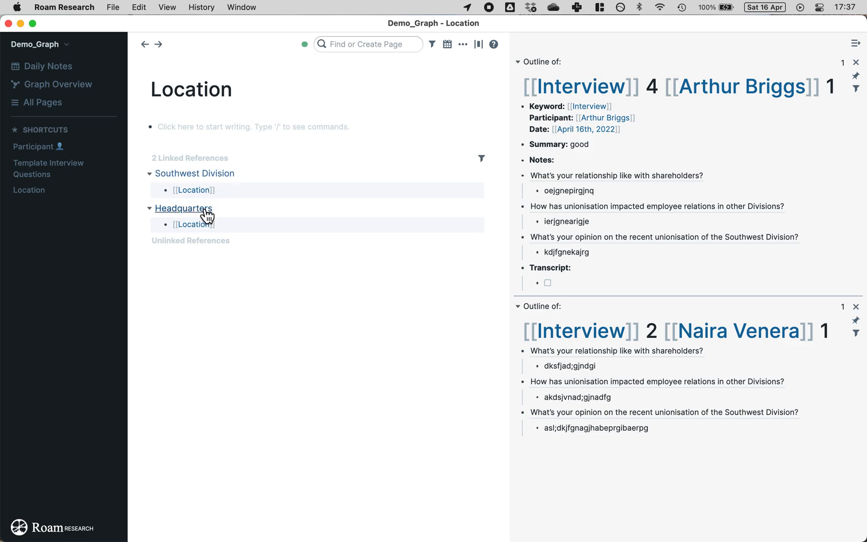
Step: On Southwest Division, add 'Unionised in 2021, led by' linking the matching participant page
click(215, 175)
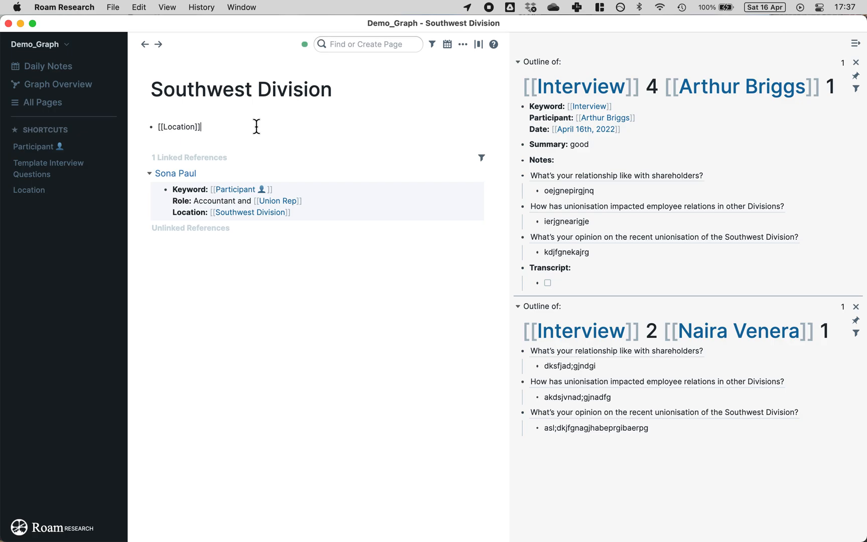
click(256, 126)
key(Return)
text(Unionised i)
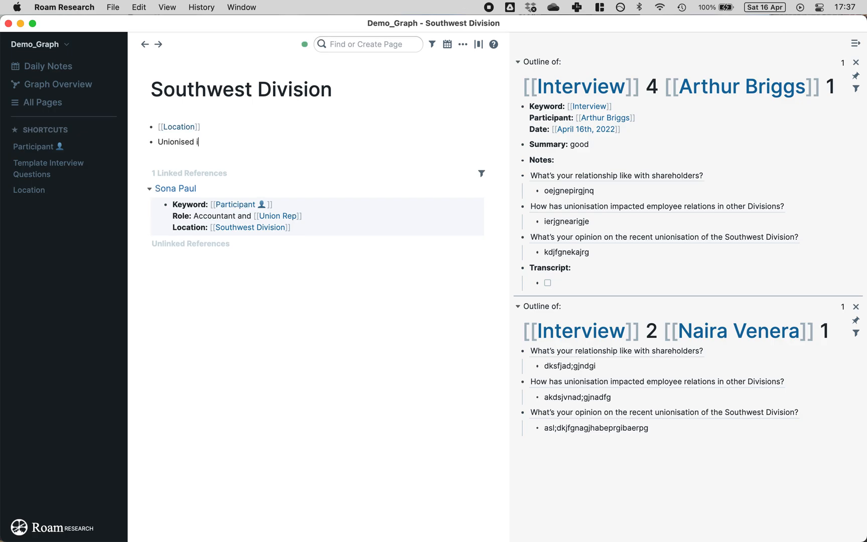
text(n 2021, led by [[so)
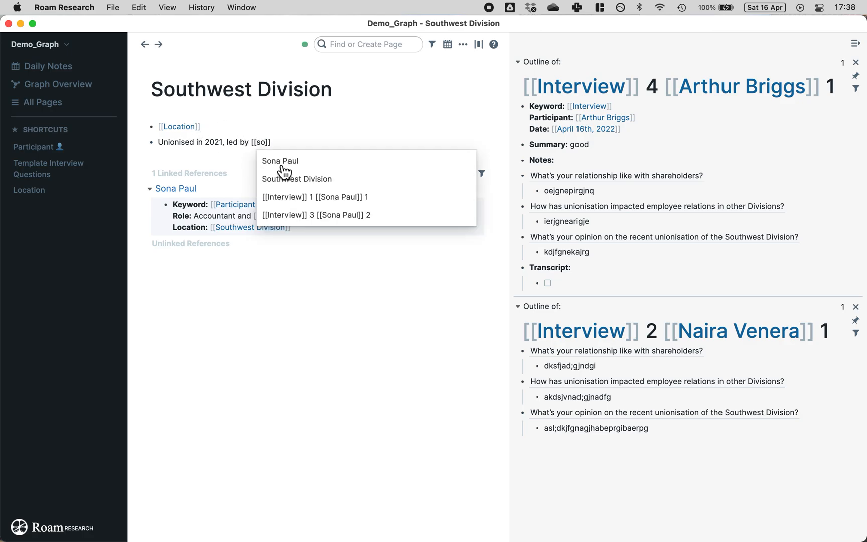
click(277, 163)
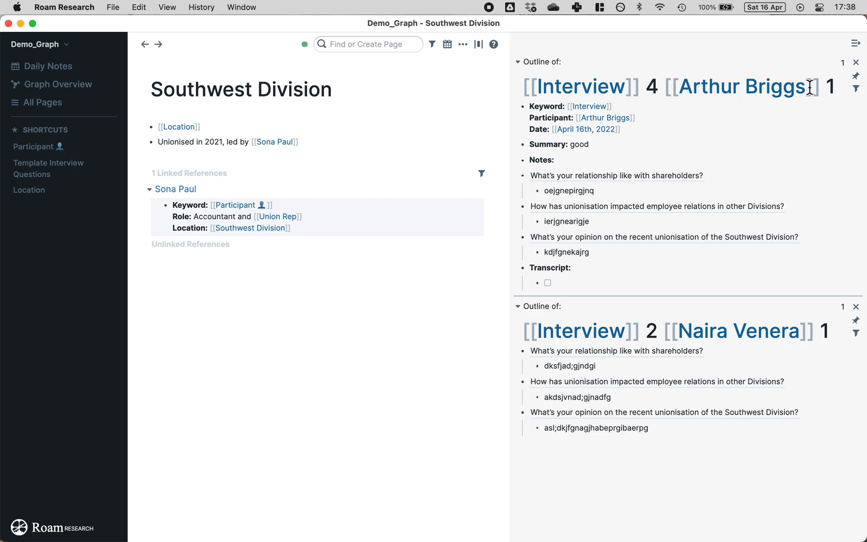
Step: Close both sidebar interview outlines and open Interview 4 from All Pages
click(853, 66)
click(855, 67)
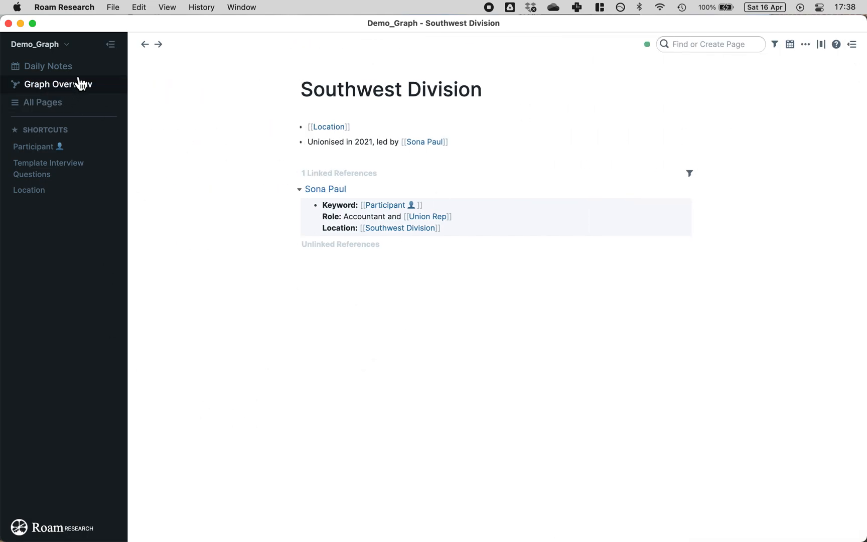
click(54, 103)
scroll(337, 282, down, 3)
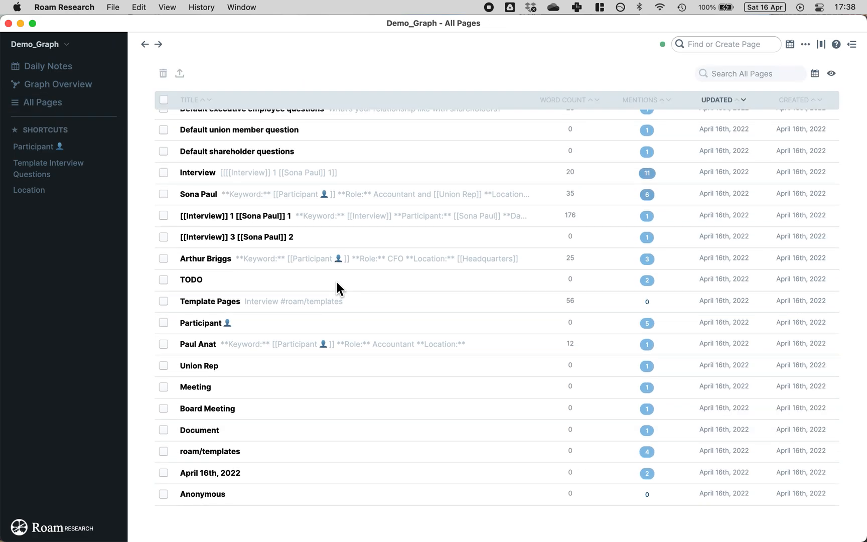
scroll(337, 281, up, 9)
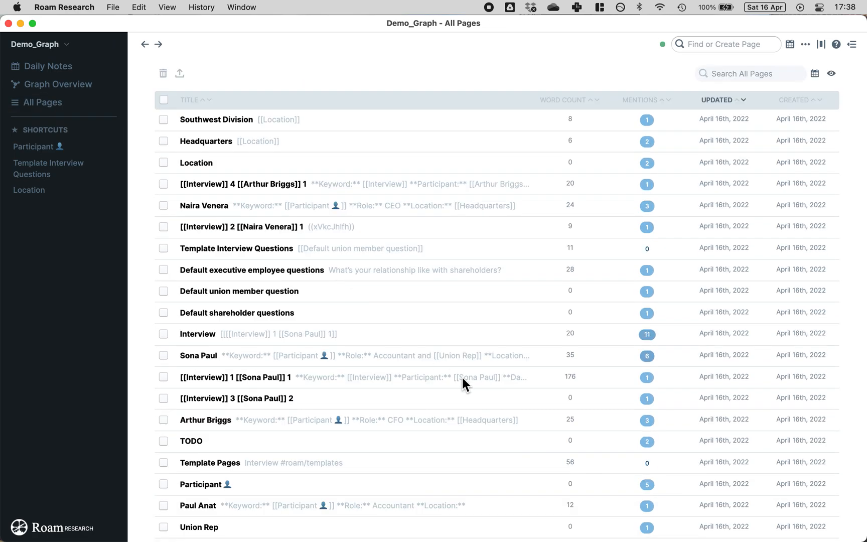
scroll(468, 382, down, 9)
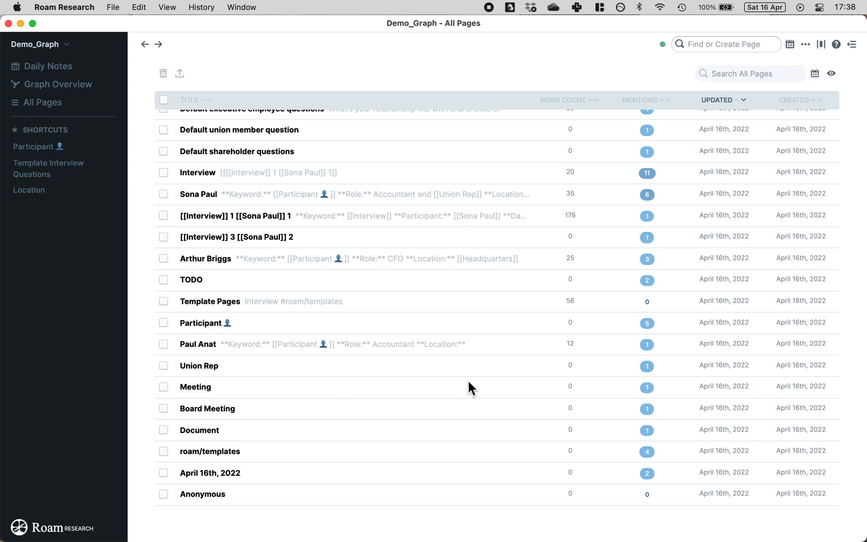
scroll(468, 382, up, 9)
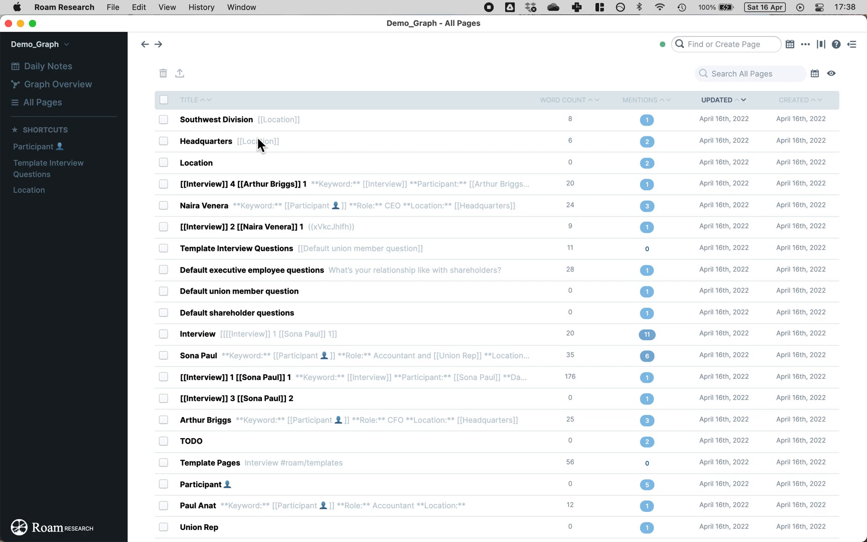
click(233, 185)
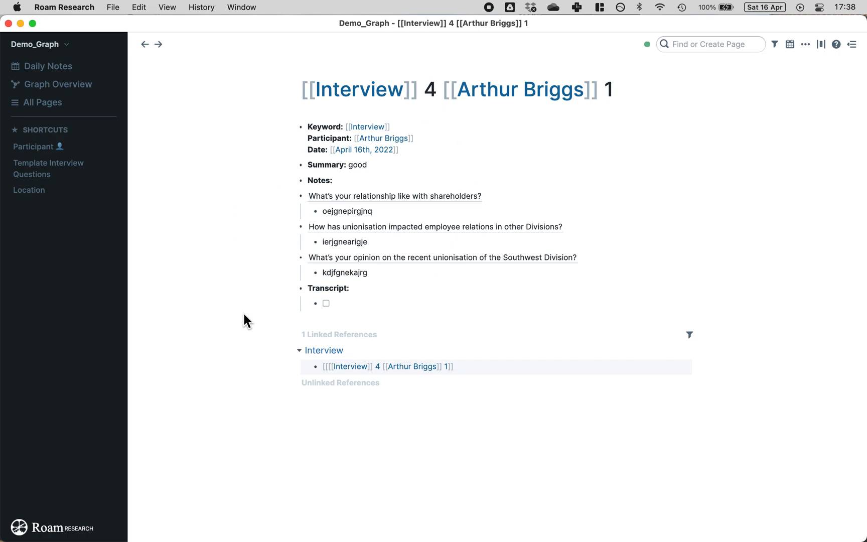